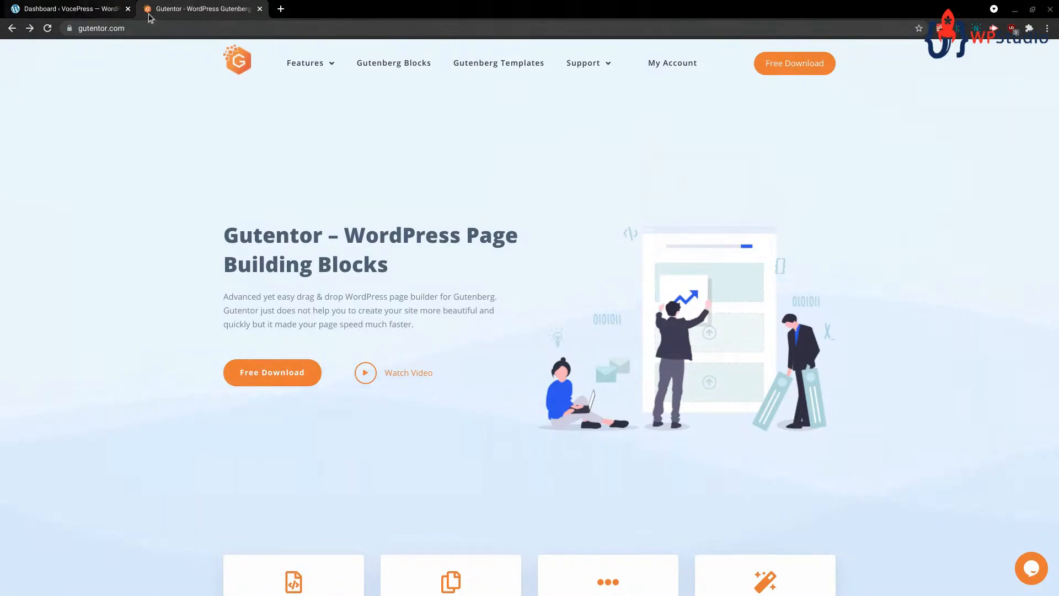
click(139, 28)
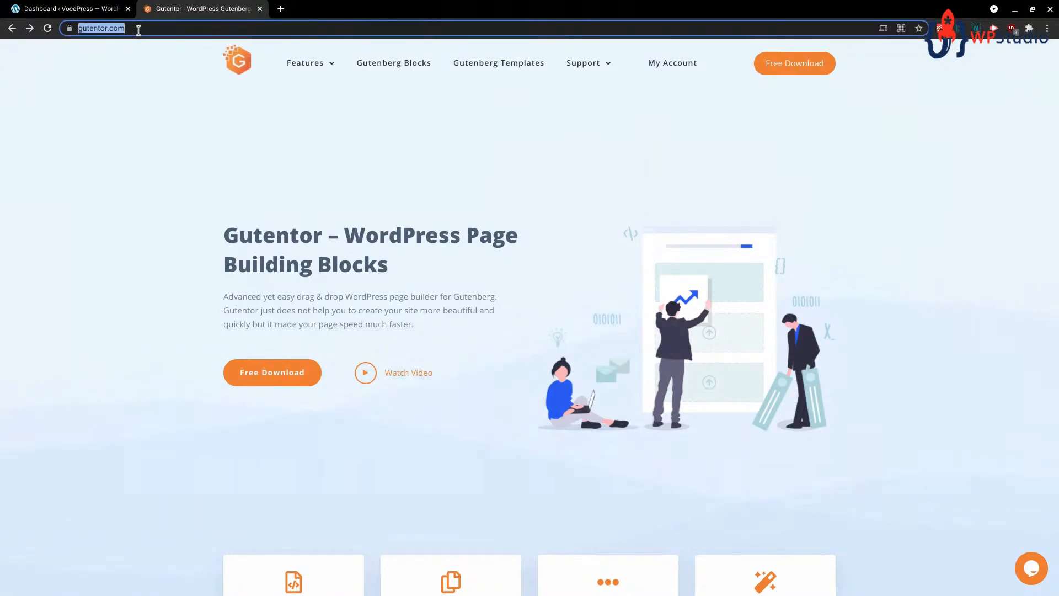
key(alt+Tab)
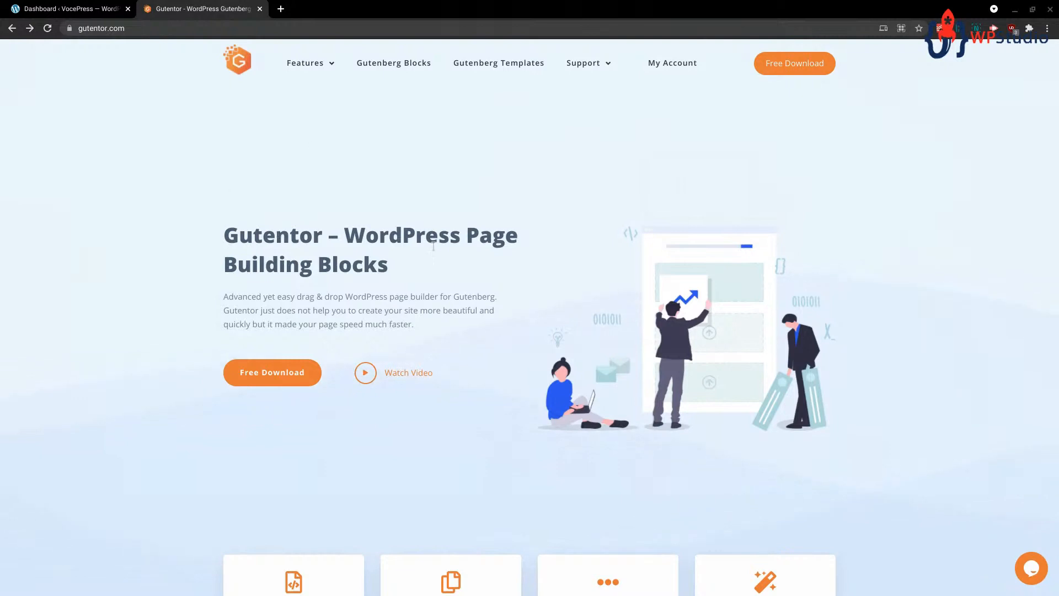
scroll(407, 306, down, 1)
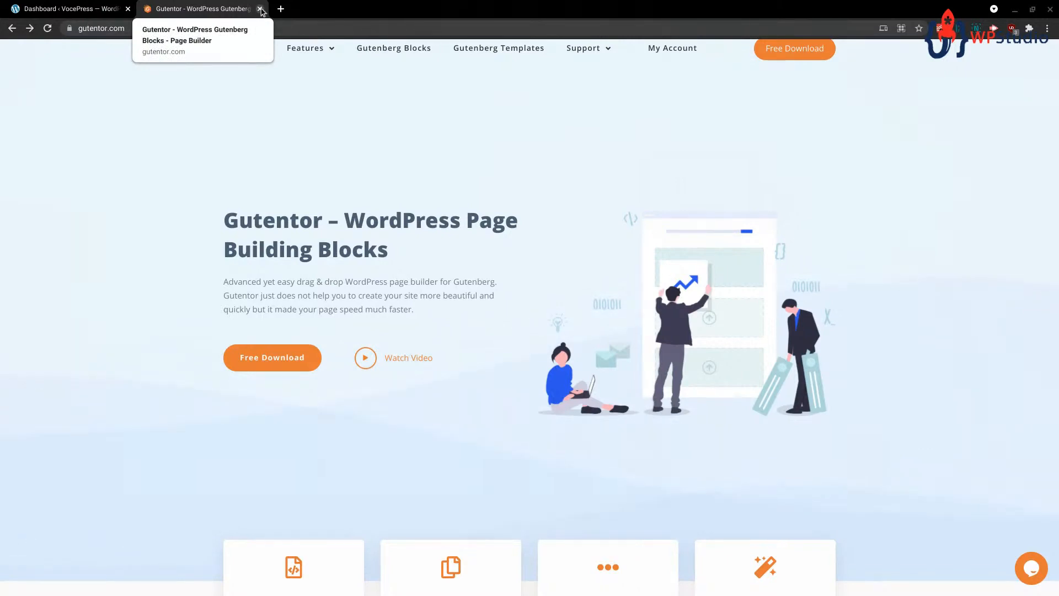
scroll(480, 279, up, 1)
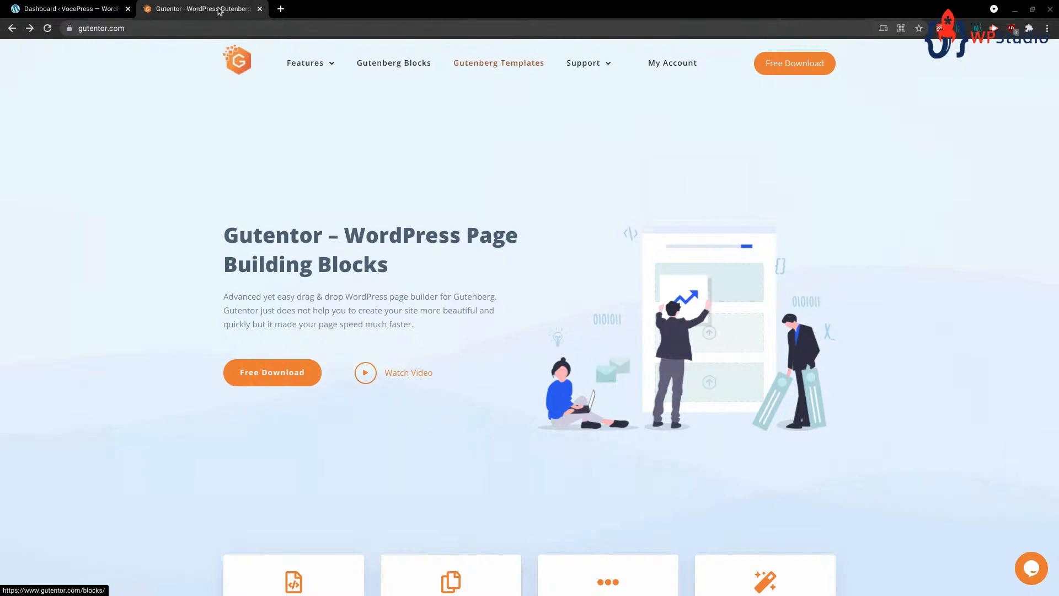
- Close the Gutentor website and search the plugins available to add for "gutentor"
key(ctrl+l)
click(260, 9)
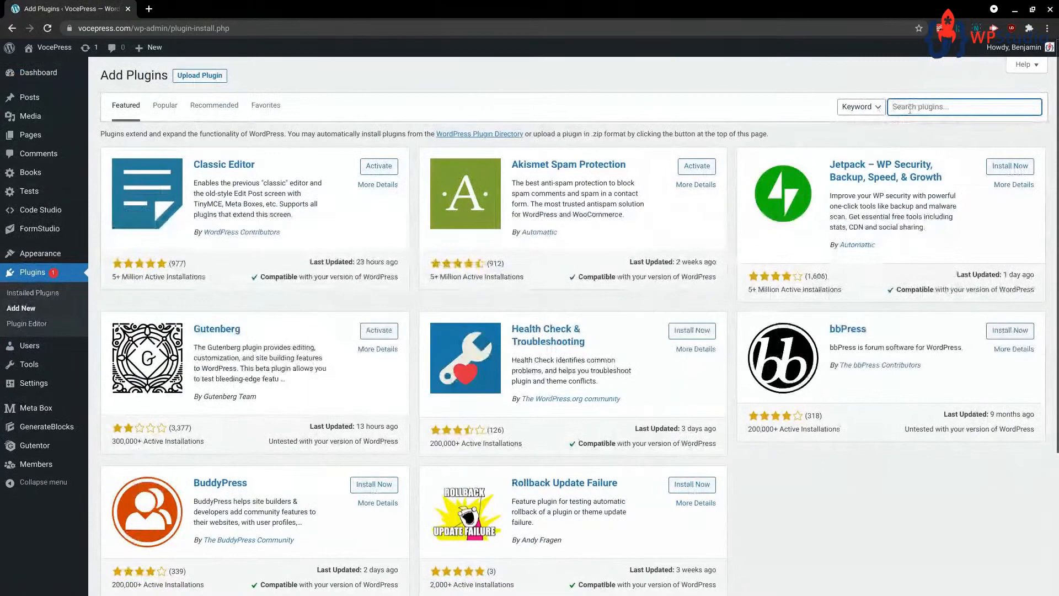
text(gut)
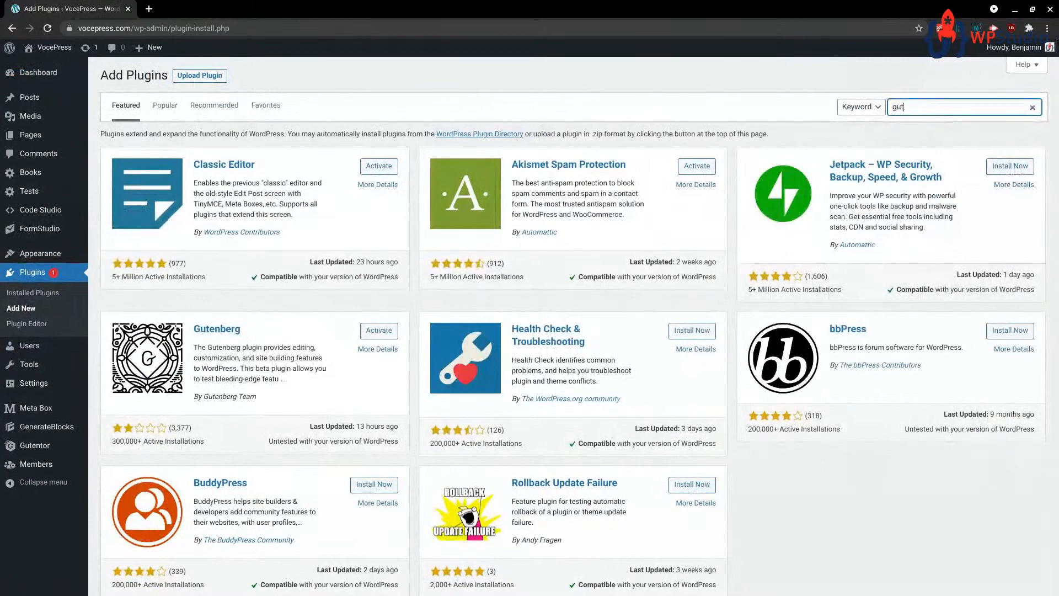
text(entor)
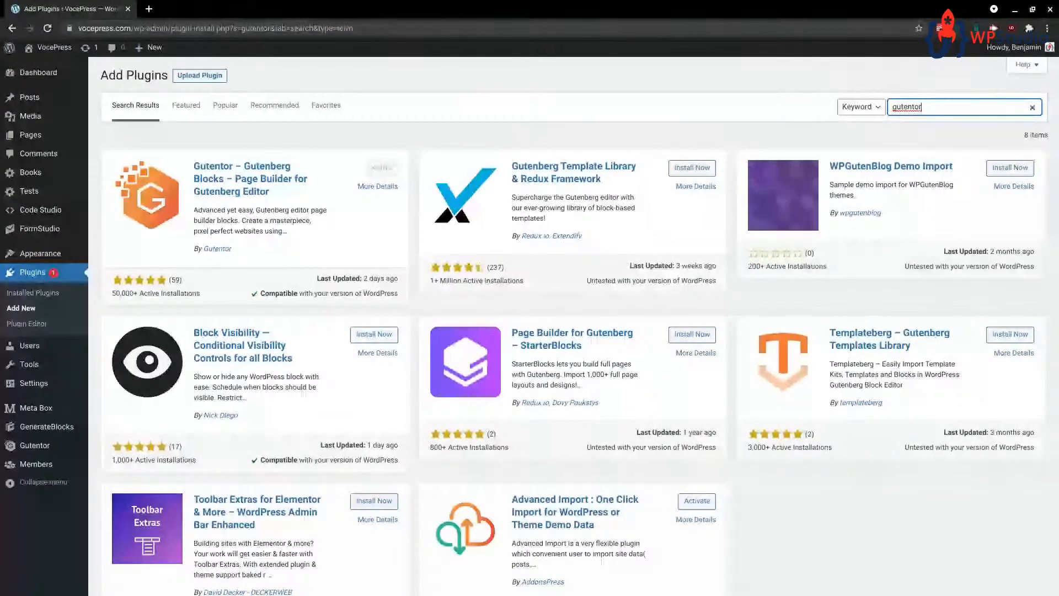
- Open Gutentor's Getting Started page in the site admin and review its instructions from start to end
mouse_move(37, 450)
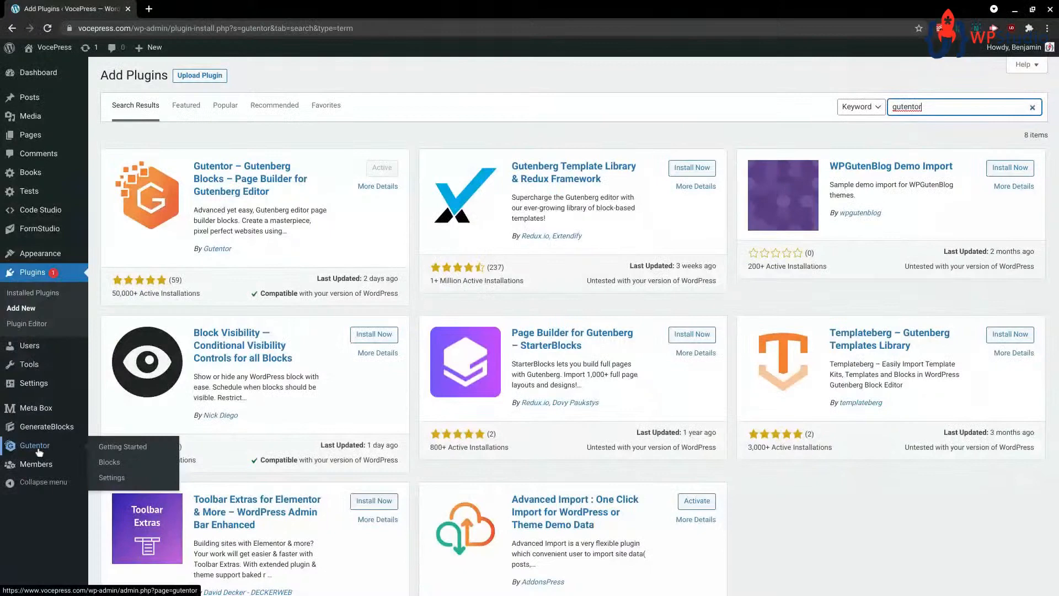
click(122, 448)
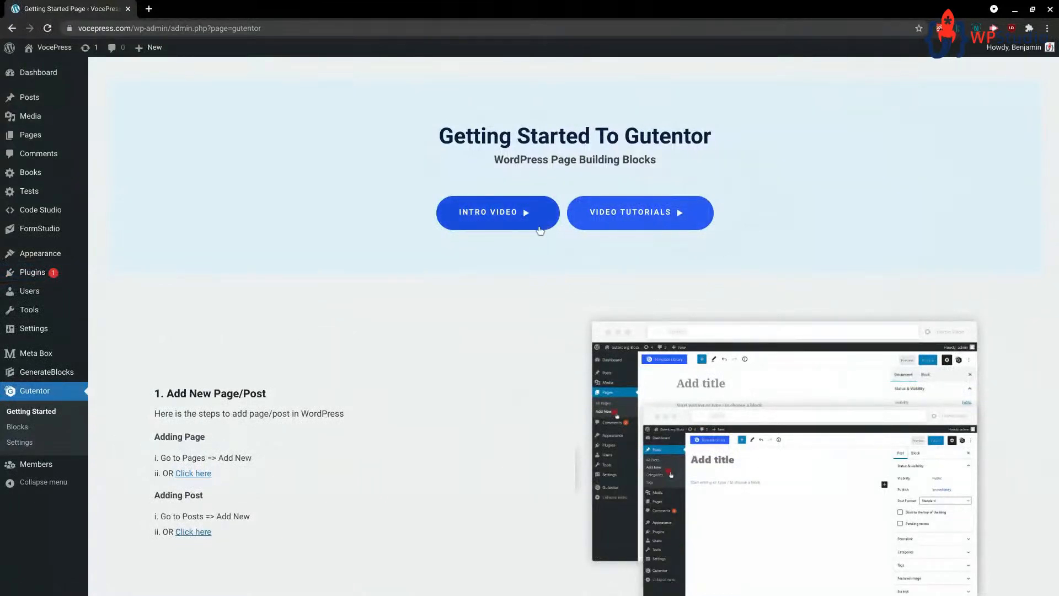
scroll(540, 231, down, 8)
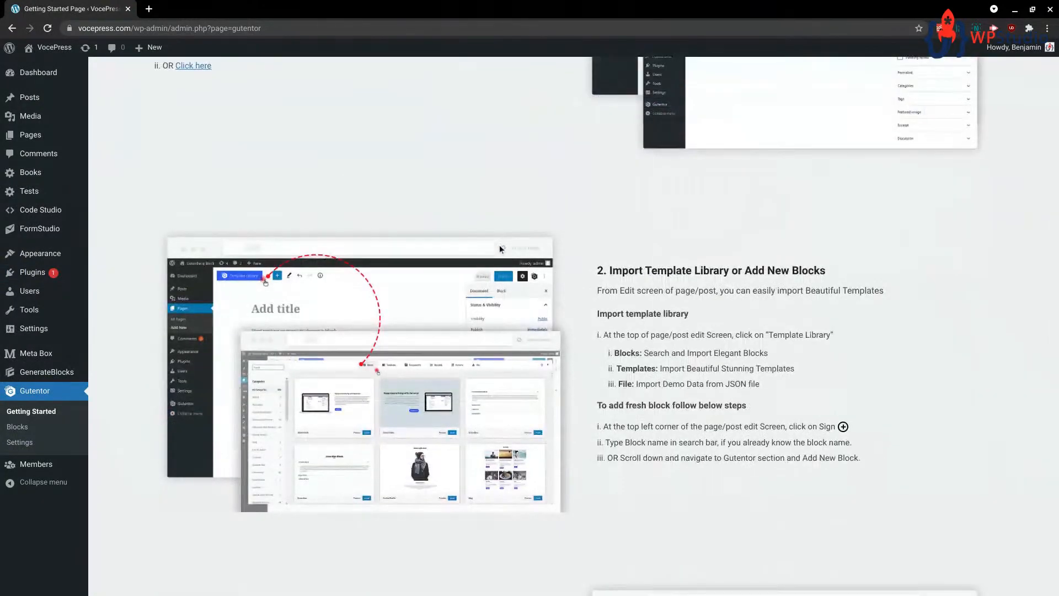
scroll(500, 246, down, 12)
scroll(528, 295, up, 20)
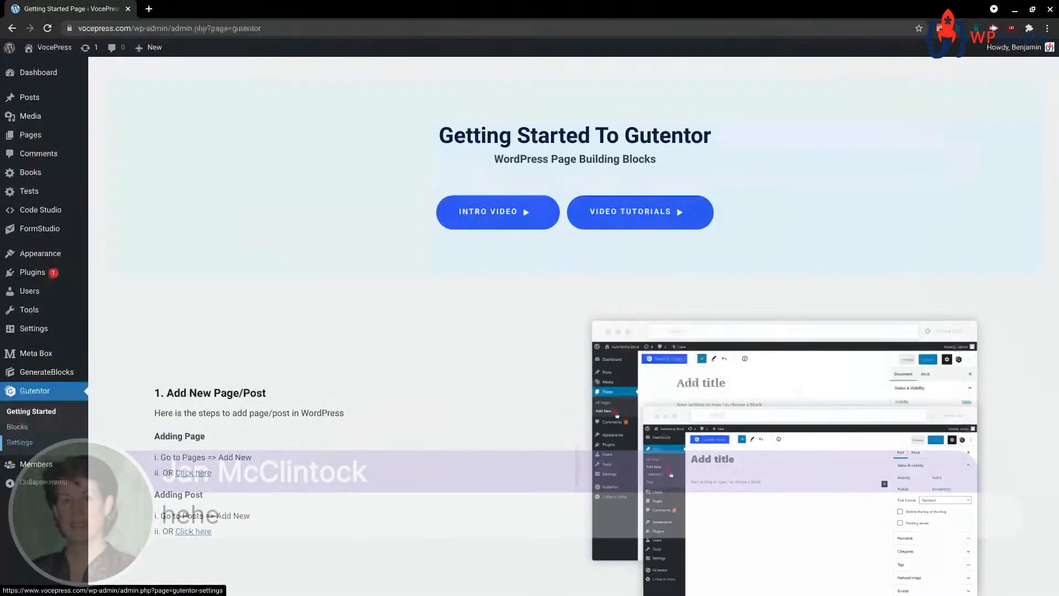
- Open the Gutentor settings and review the General options for post types, page templates and the template library
mouse_move(8, 191)
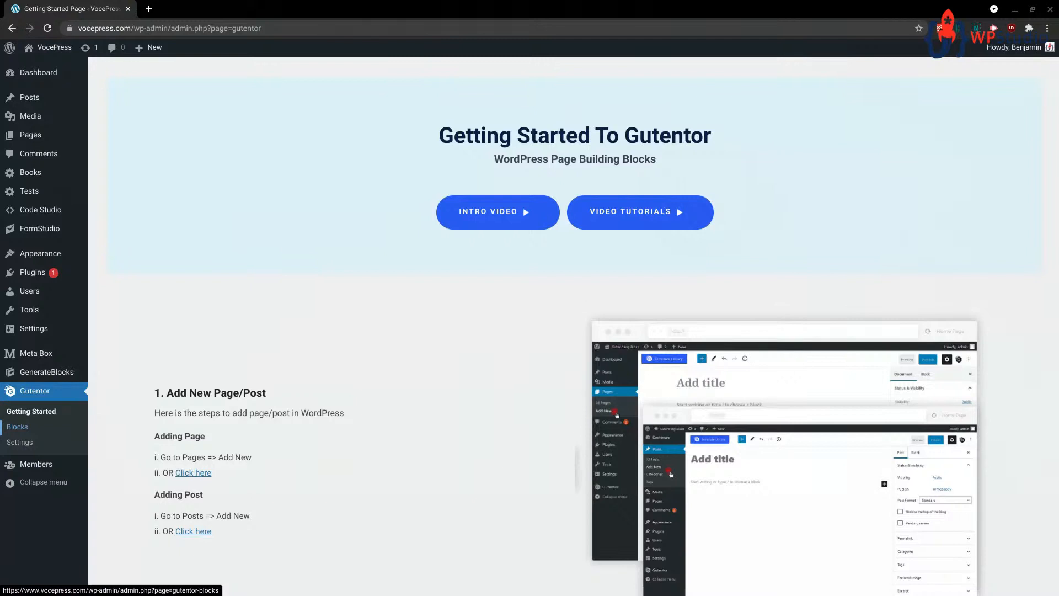
click(20, 442)
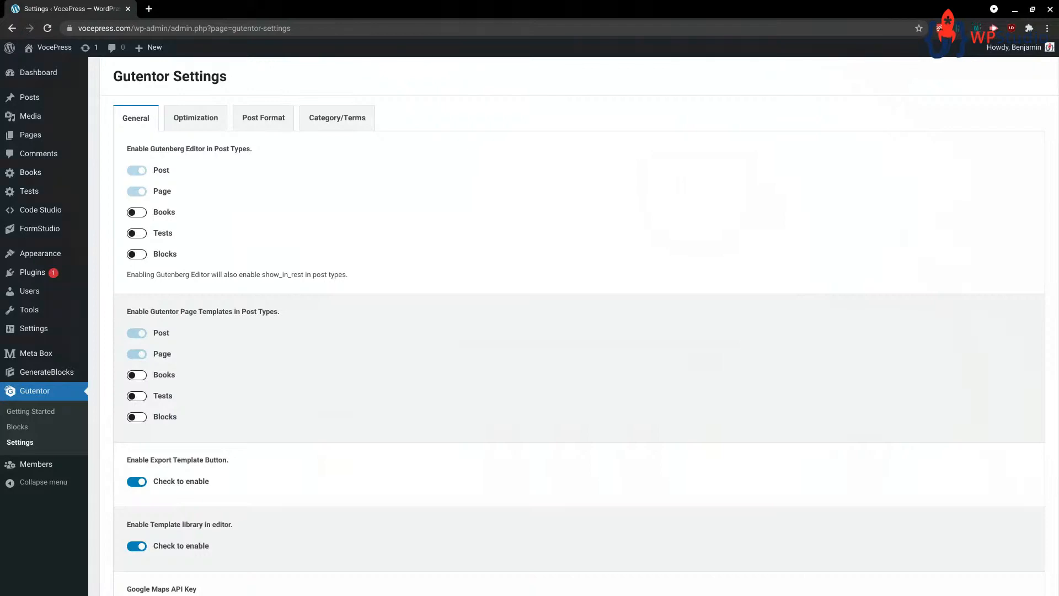
mouse_move(32, 178)
scroll(151, 279, down, 2)
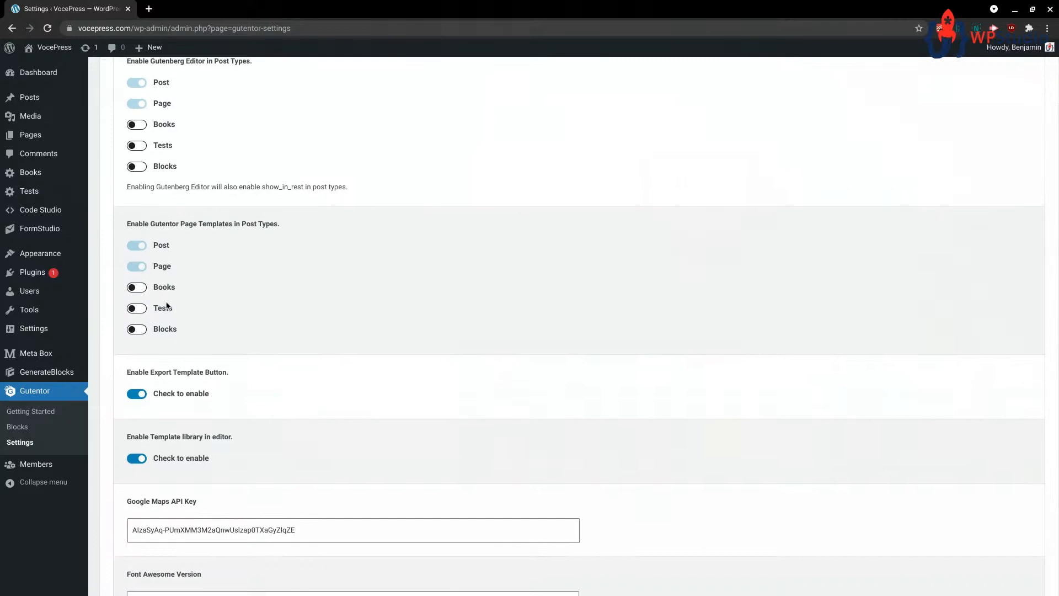
scroll(167, 306, up, 2)
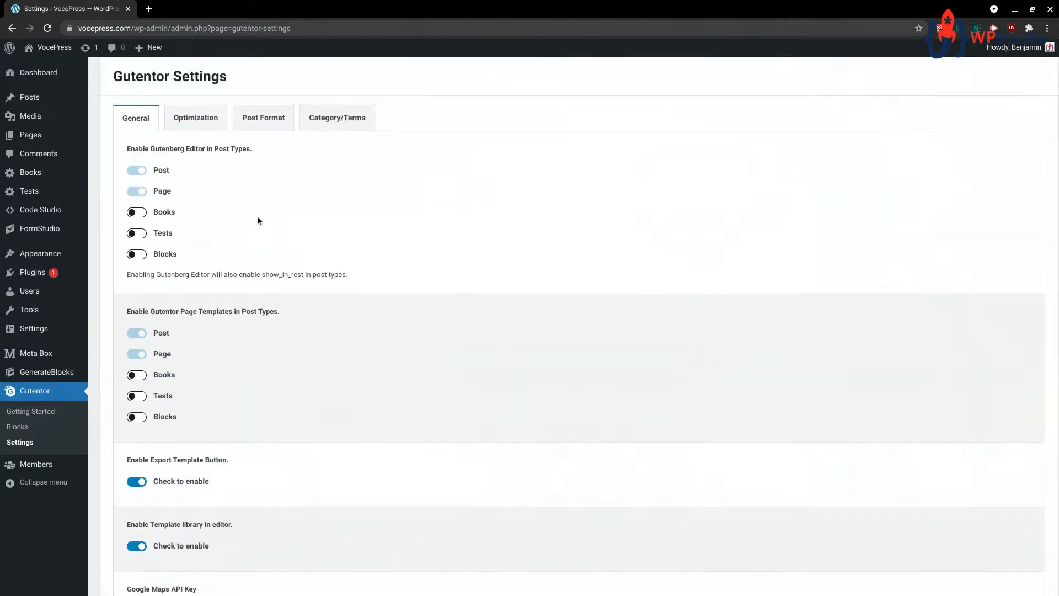
- Set Dynamic CSS Options to File in Gutentor's Optimization settings
click(196, 119)
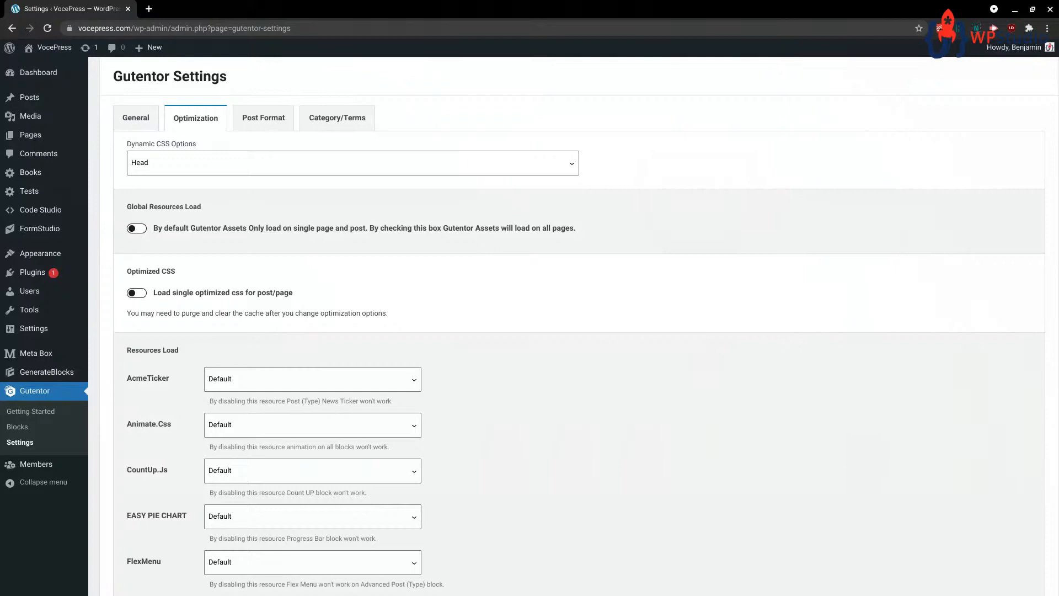
click(189, 167)
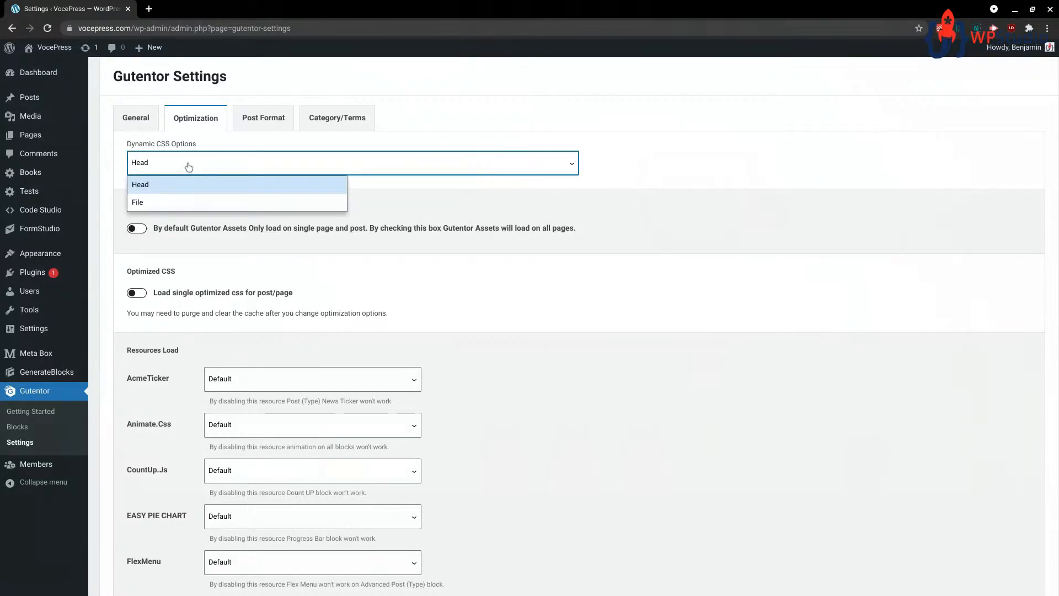
click(189, 166)
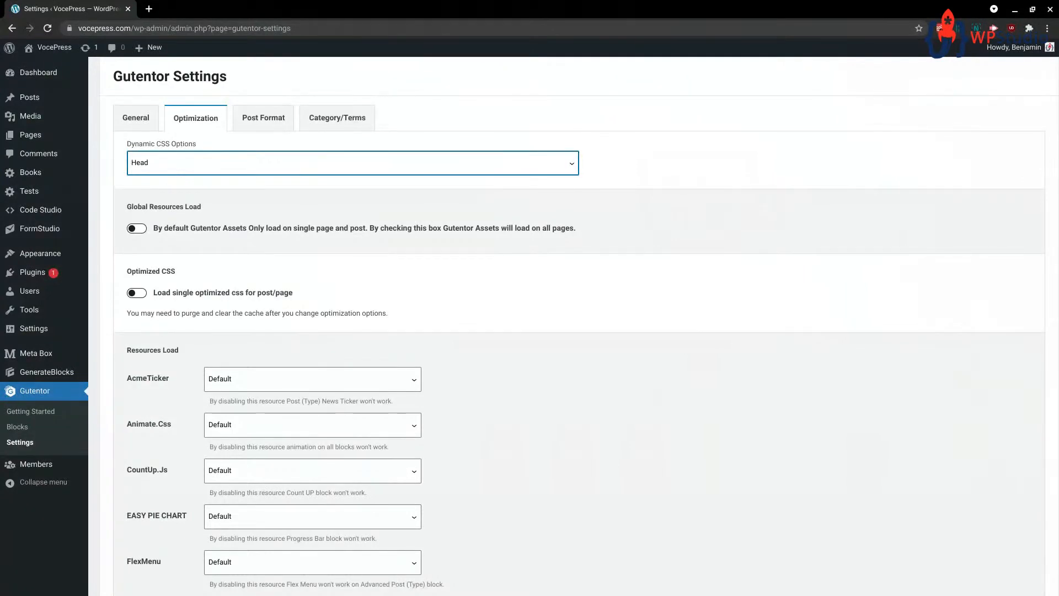
click(177, 172)
click(172, 203)
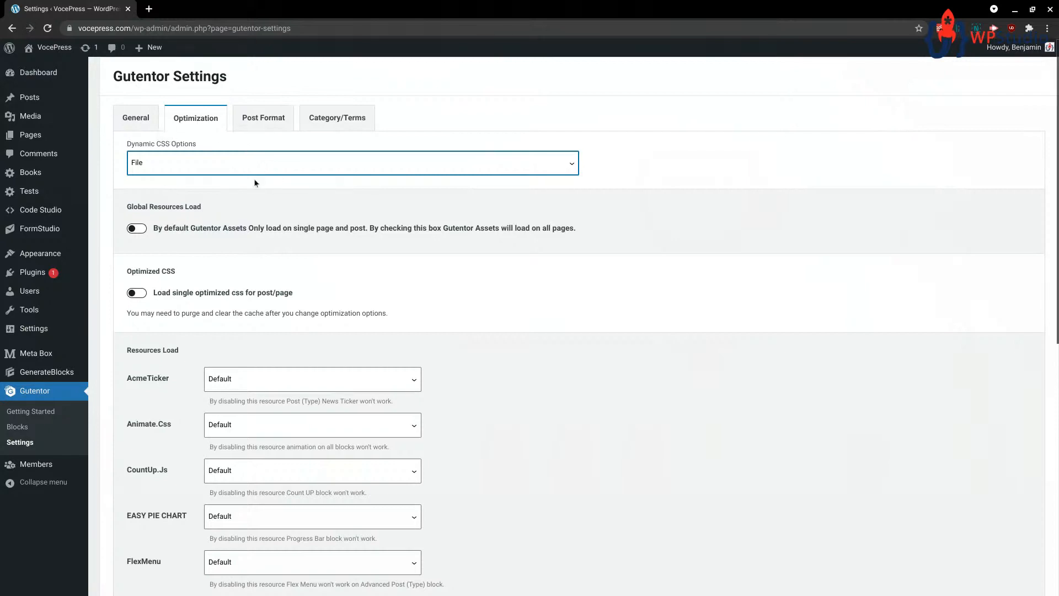
- Check the General settings briefly and return Dynamic CSS Options to Head in the Optimization settings
click(136, 120)
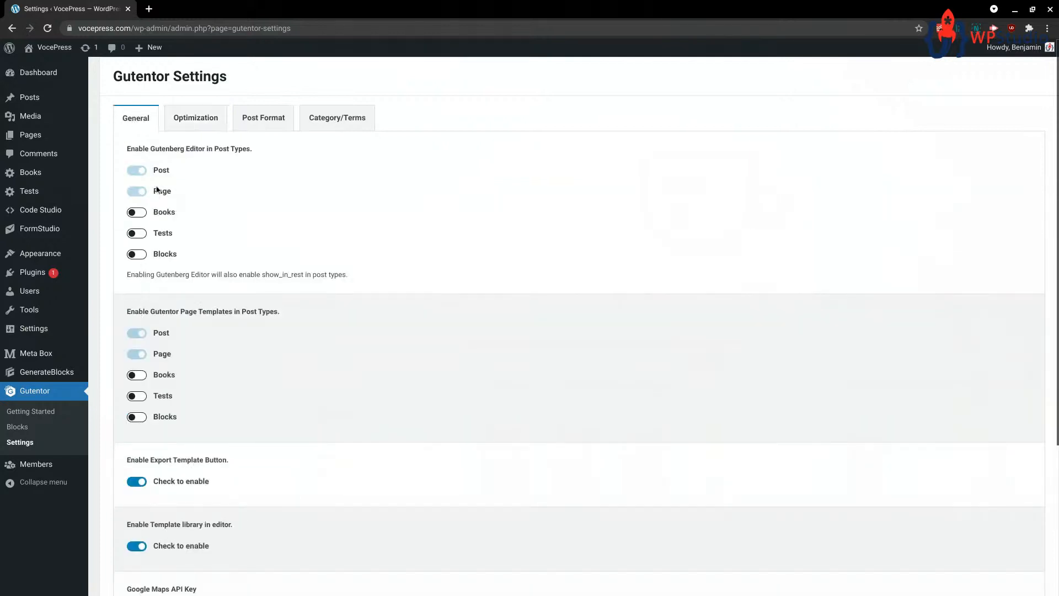
click(188, 121)
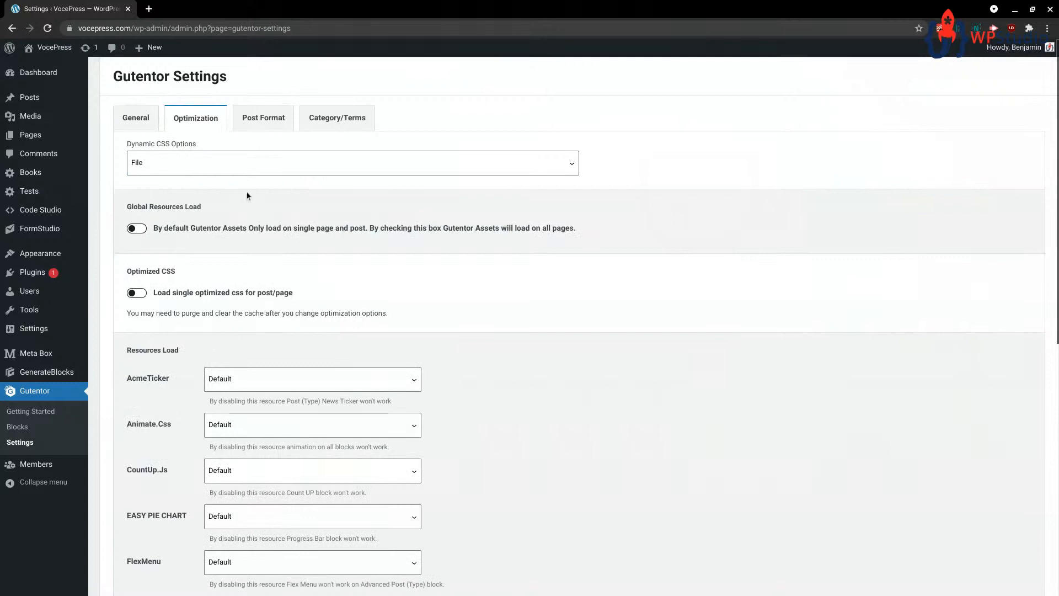
click(177, 168)
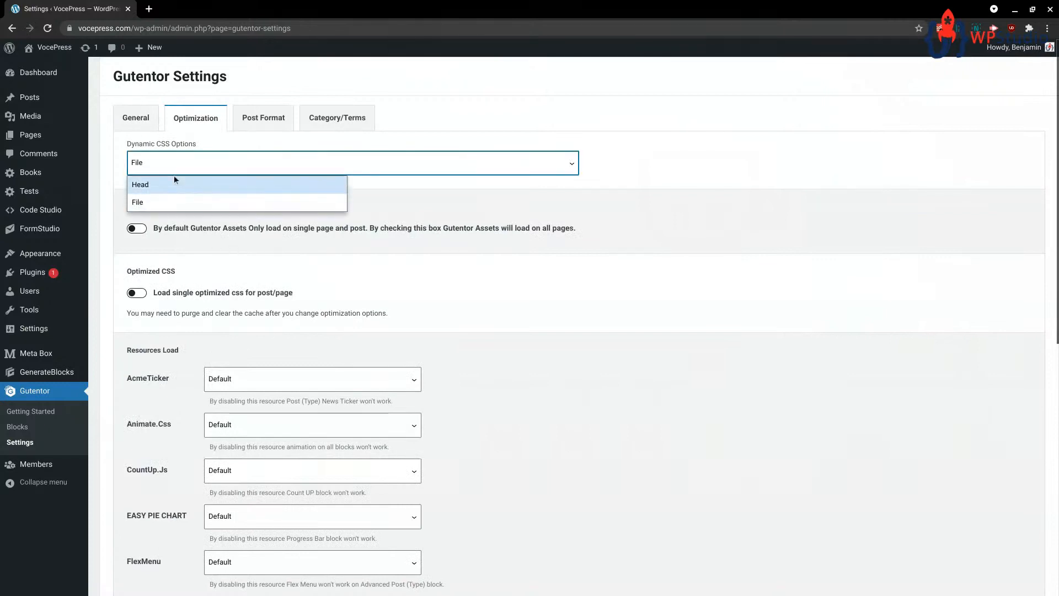
click(171, 180)
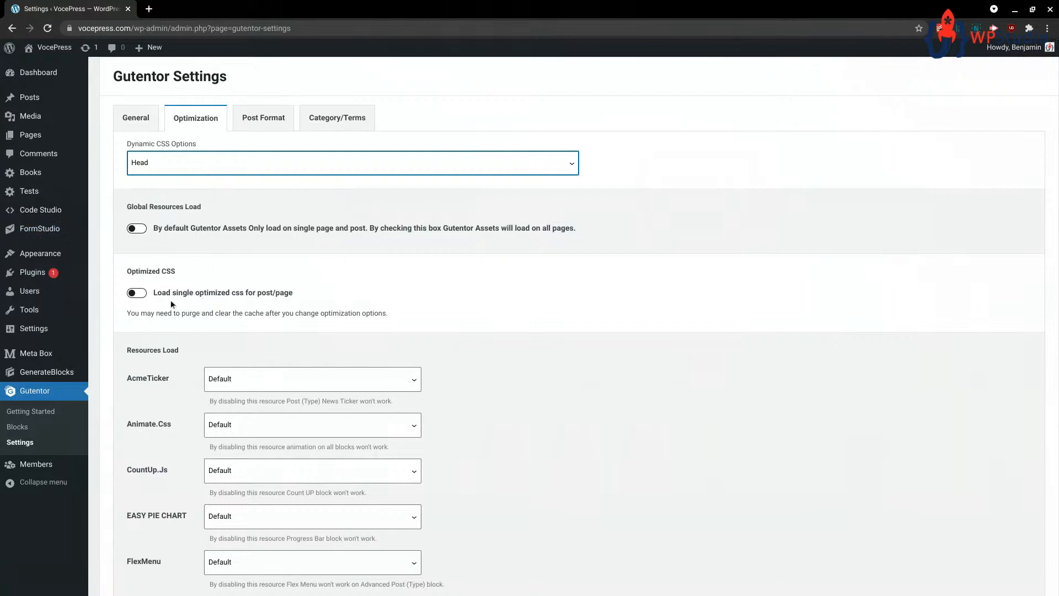
- Open the page titled Gutentor for editing from the list of all pages
mouse_move(23, 310)
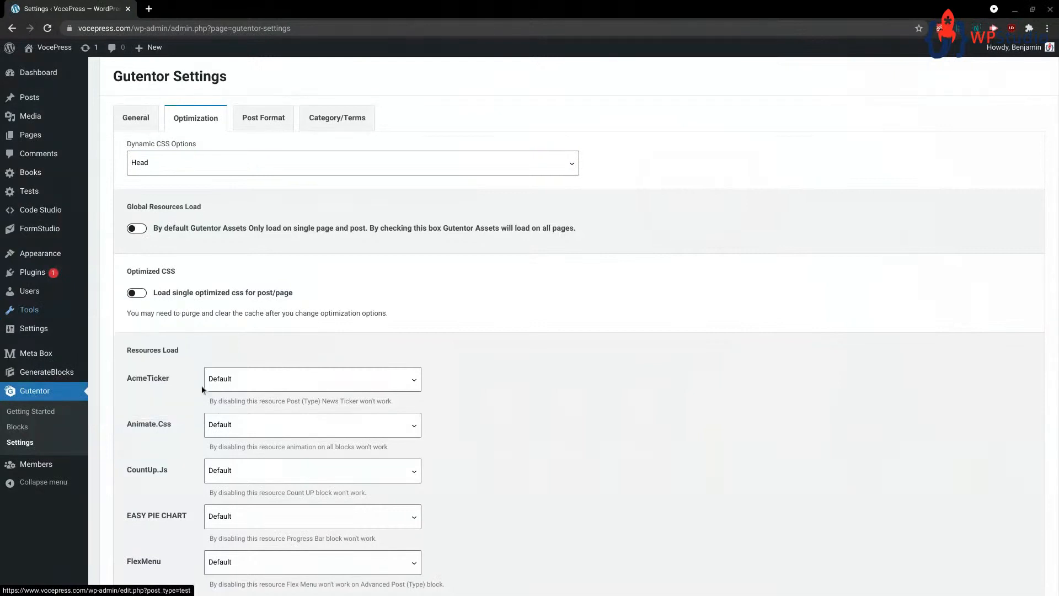
mouse_move(48, 173)
mouse_move(34, 135)
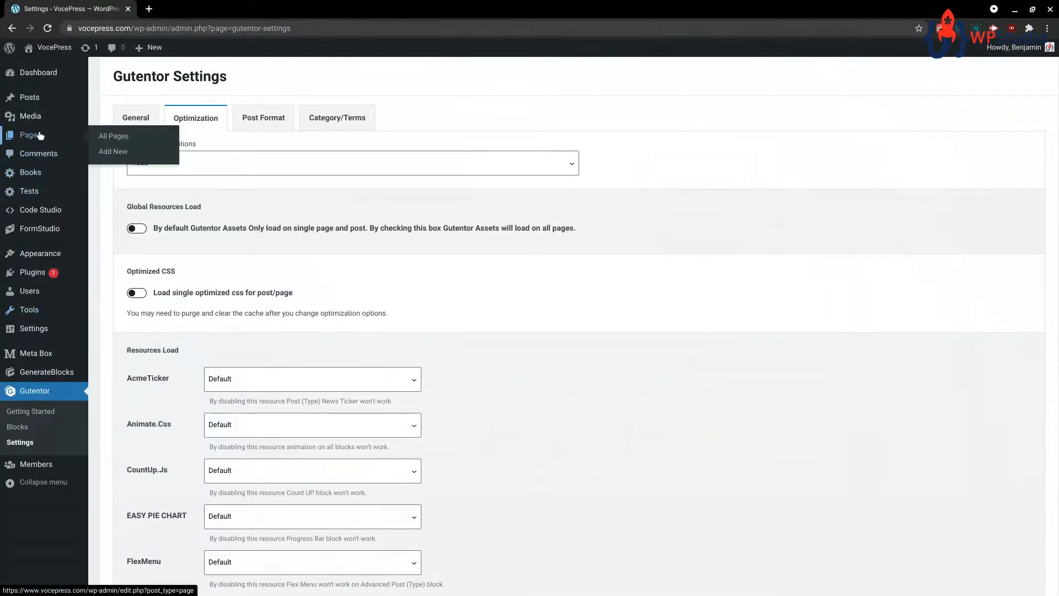
click(116, 136)
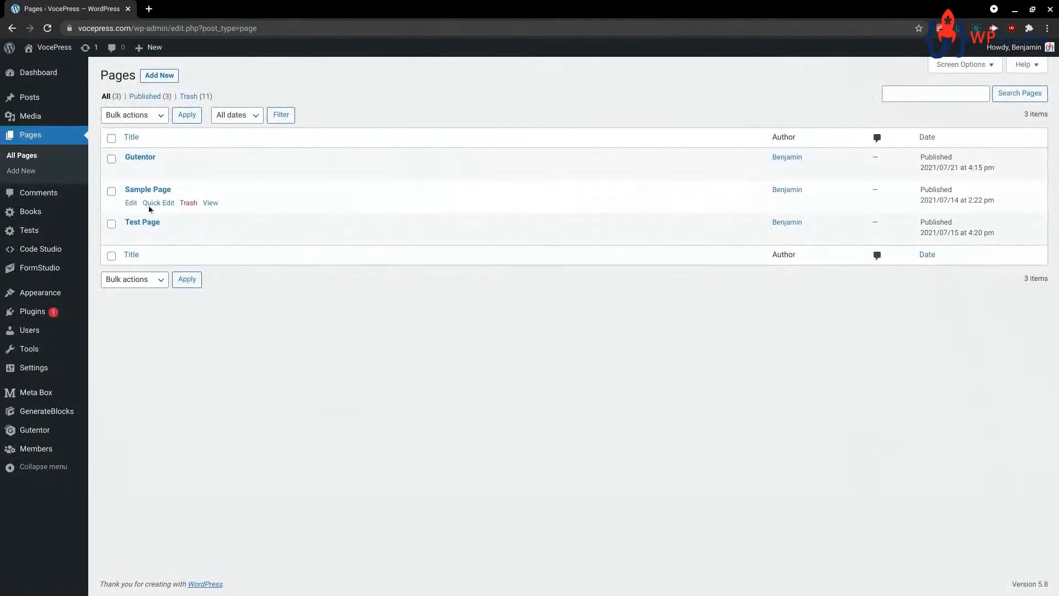
click(132, 171)
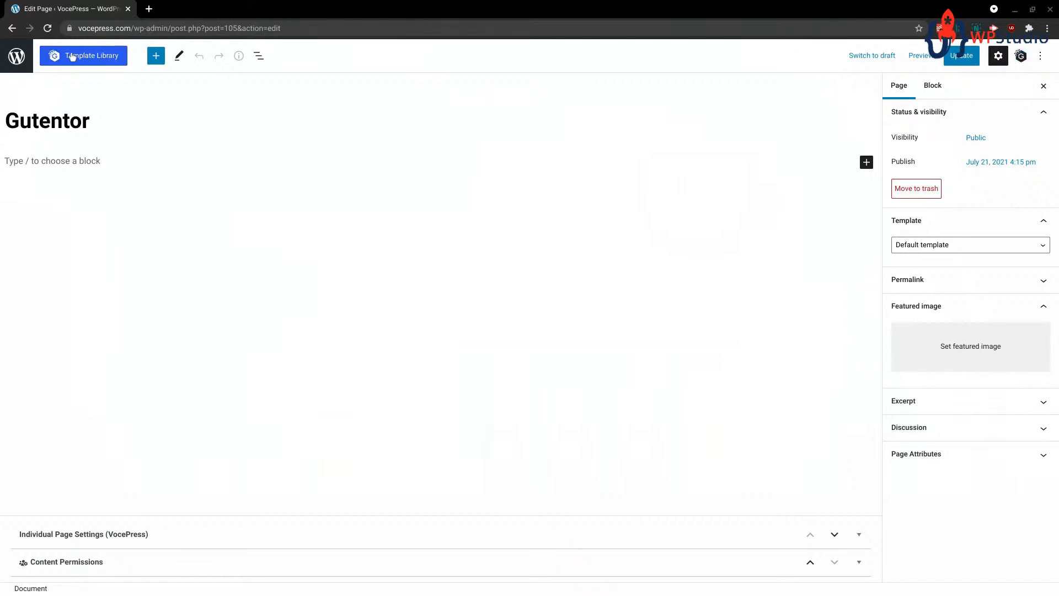
- Open the Gutentor Template Library and look through its Templates, Template Kits, Patterns and File sections
click(93, 57)
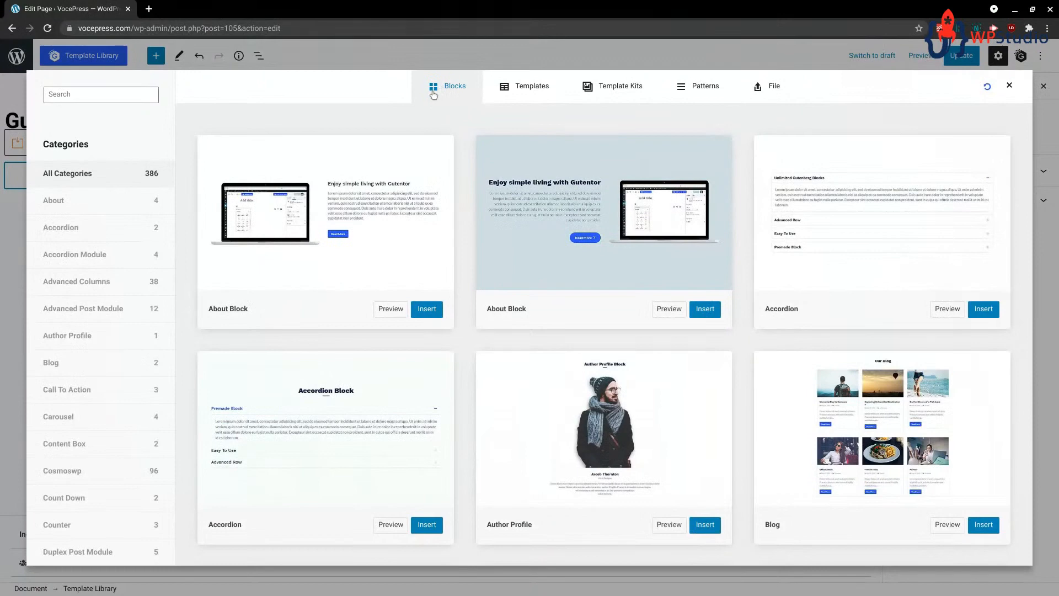
click(526, 93)
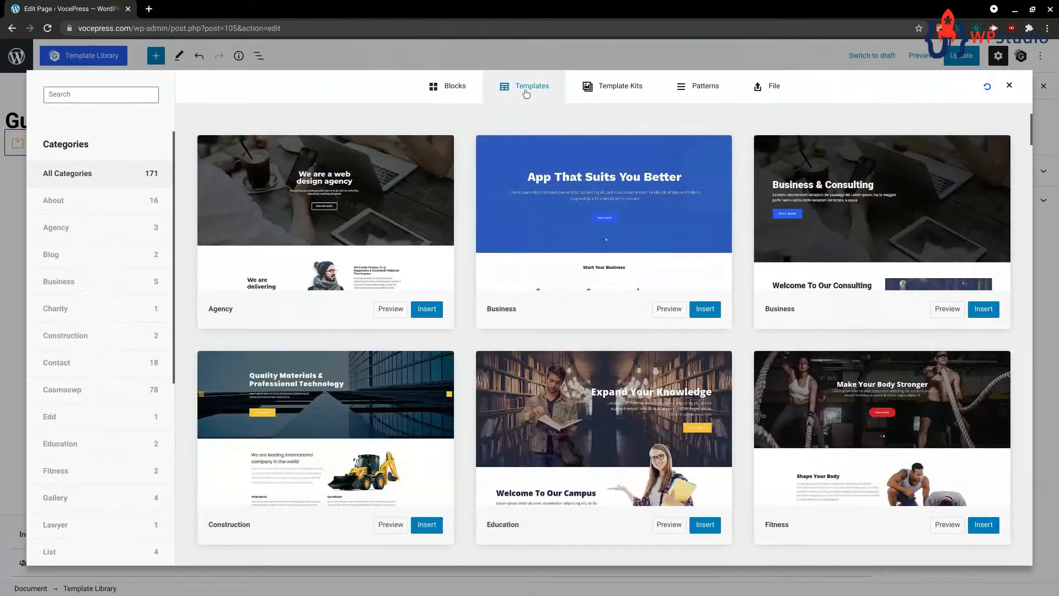
click(615, 88)
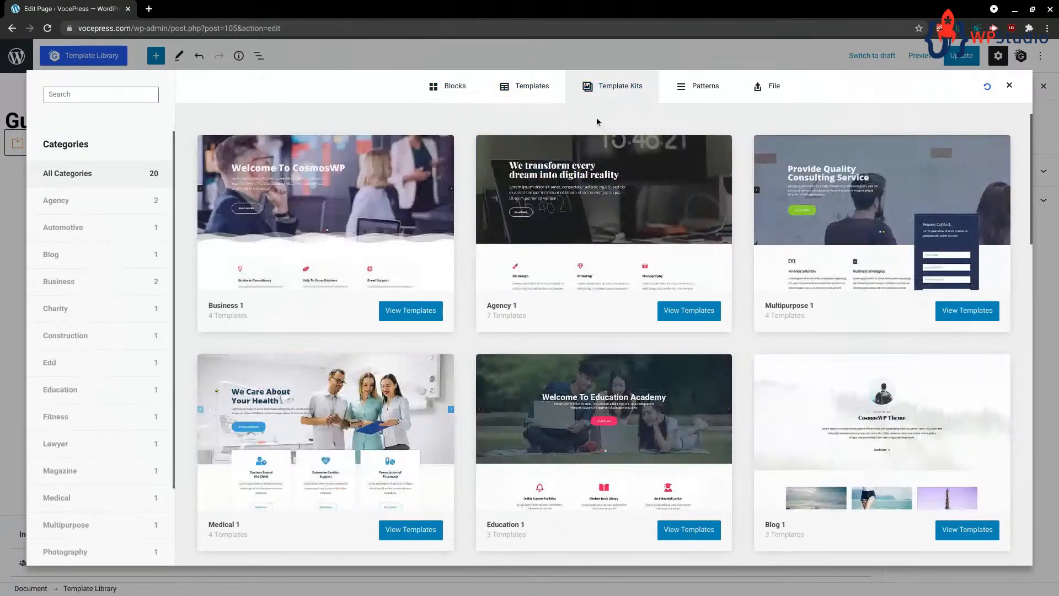
click(685, 89)
click(769, 89)
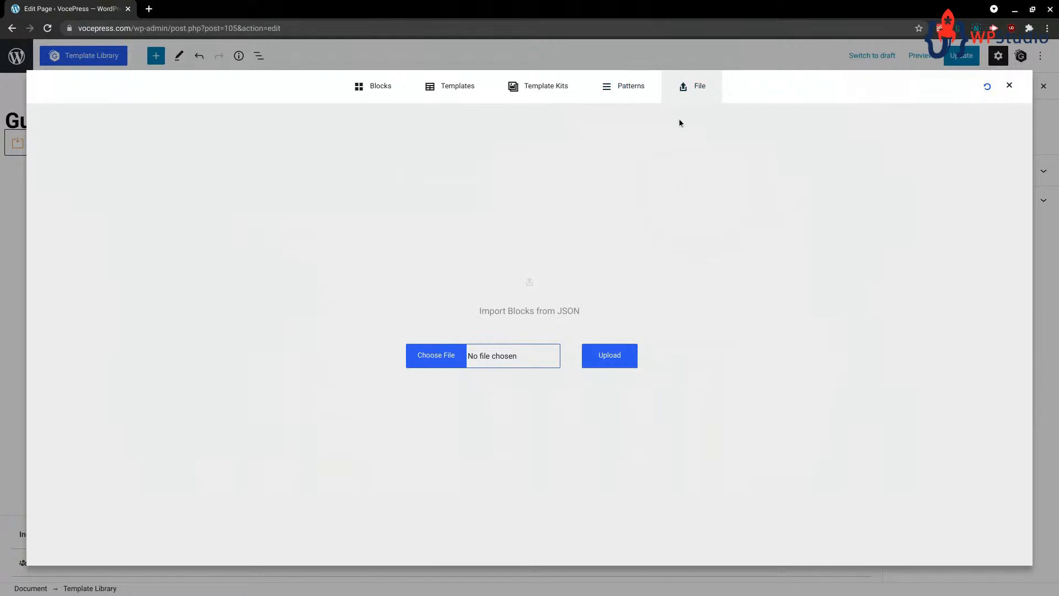
- Return to the library's Blocks section and filter it to the Counter category
click(384, 92)
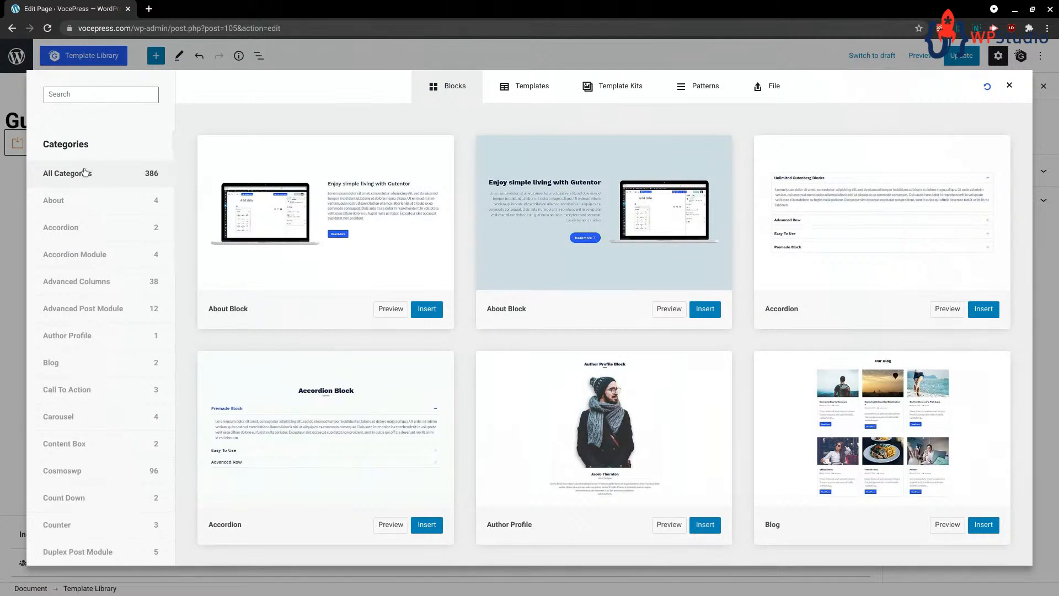
scroll(83, 172, down, 3)
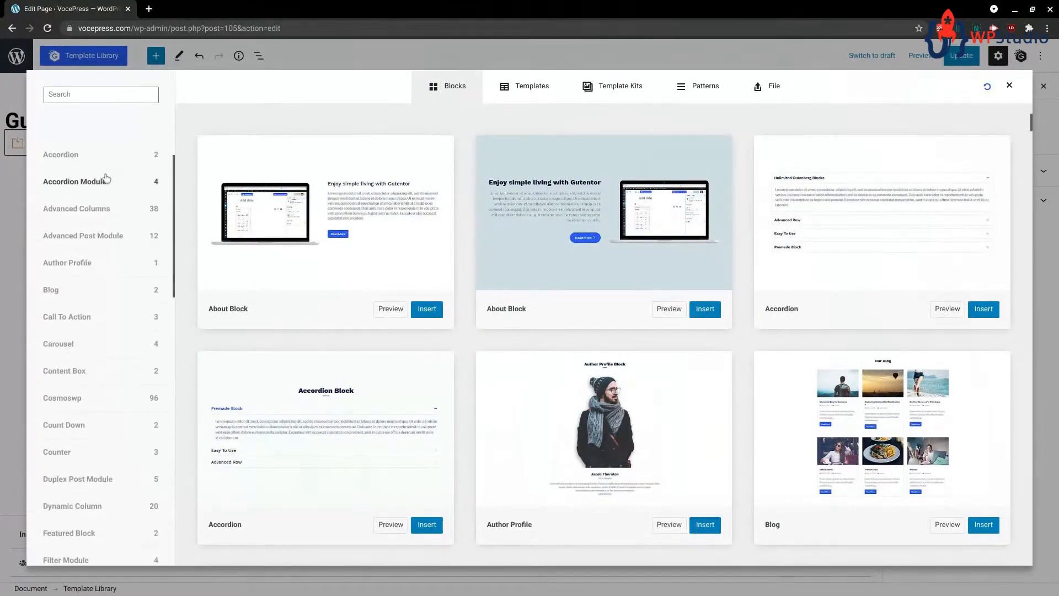
scroll(107, 177, down, 7)
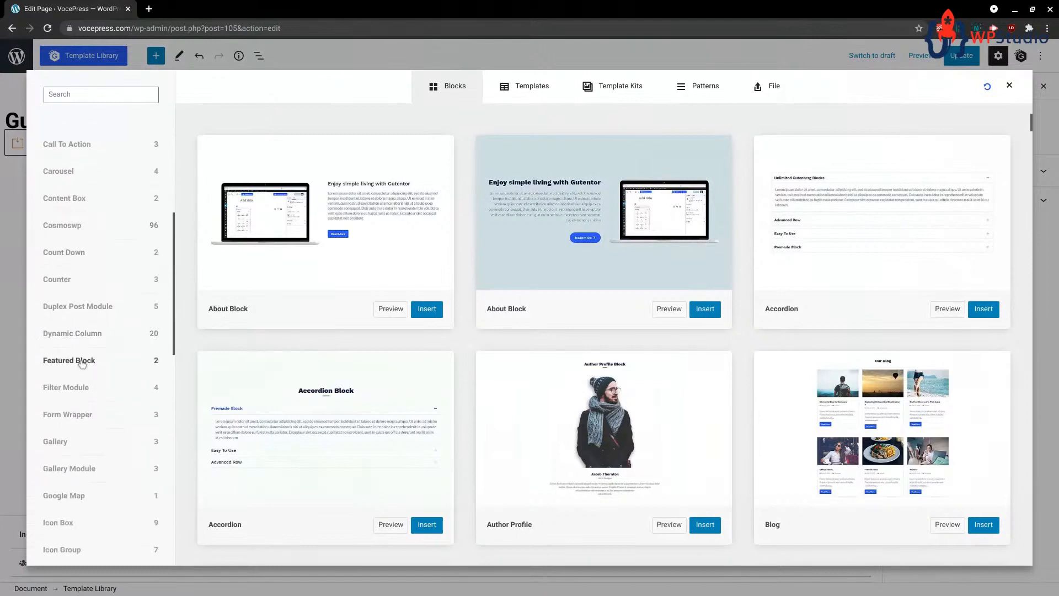
scroll(88, 389, up, 1)
click(65, 298)
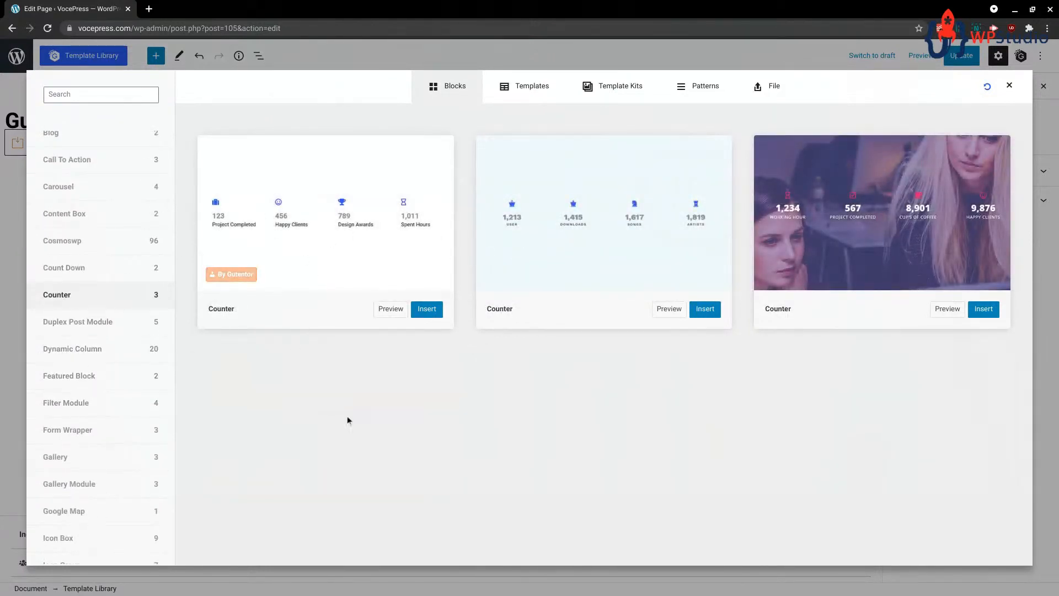
- Filter the library's blocks to Icon Box, look through its designs and return to All Categories
scroll(110, 343, down, 5)
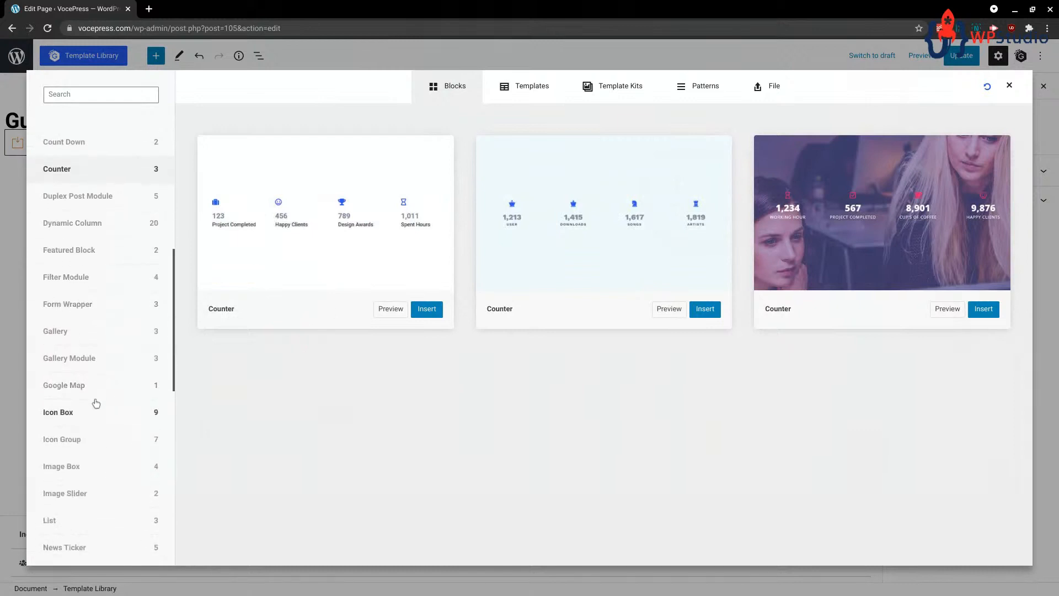
click(86, 417)
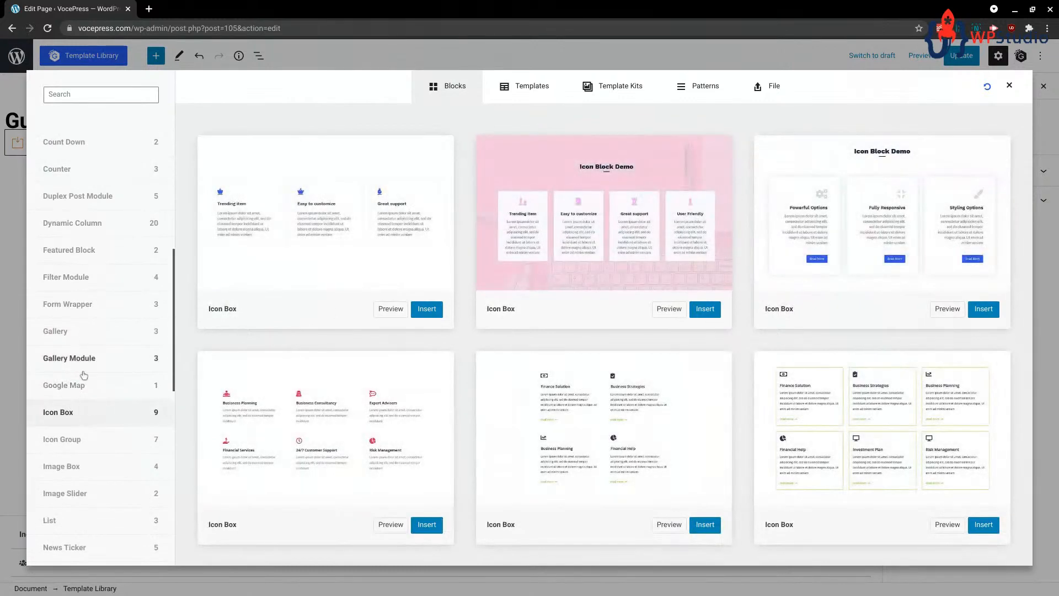
scroll(403, 424, down, 2)
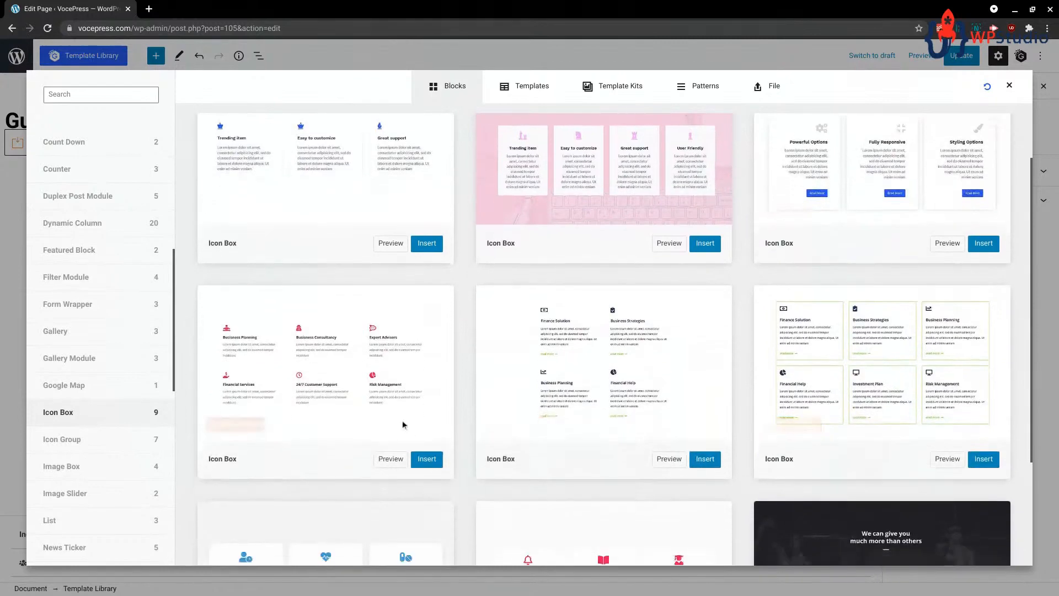
scroll(349, 389, up, 2)
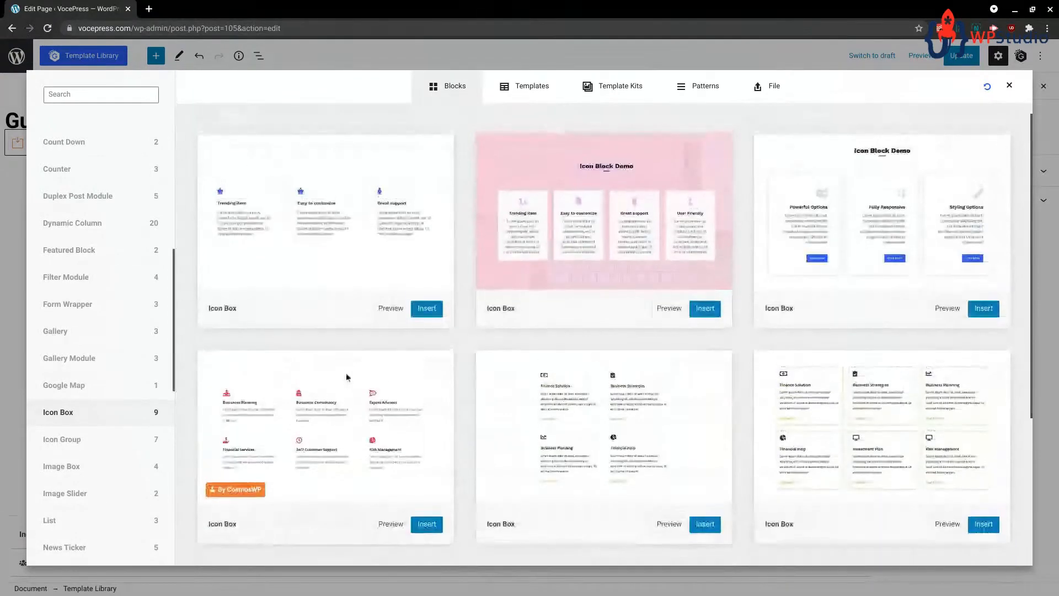
scroll(82, 187, up, 8)
click(78, 173)
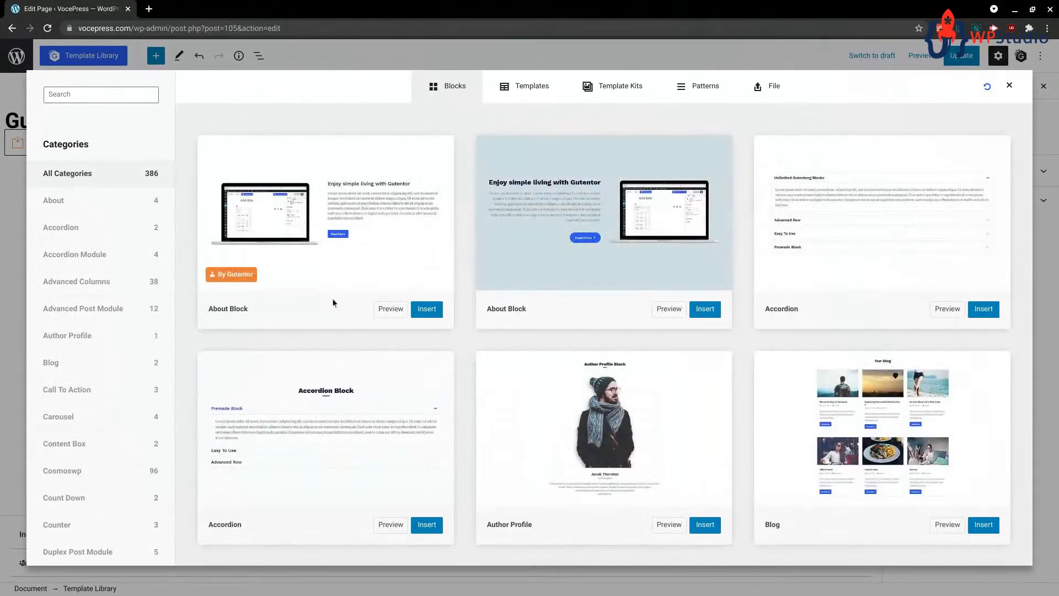
- Preview the first About Block's demo page, close the demo and insert that block into the Gutentor page
click(391, 309)
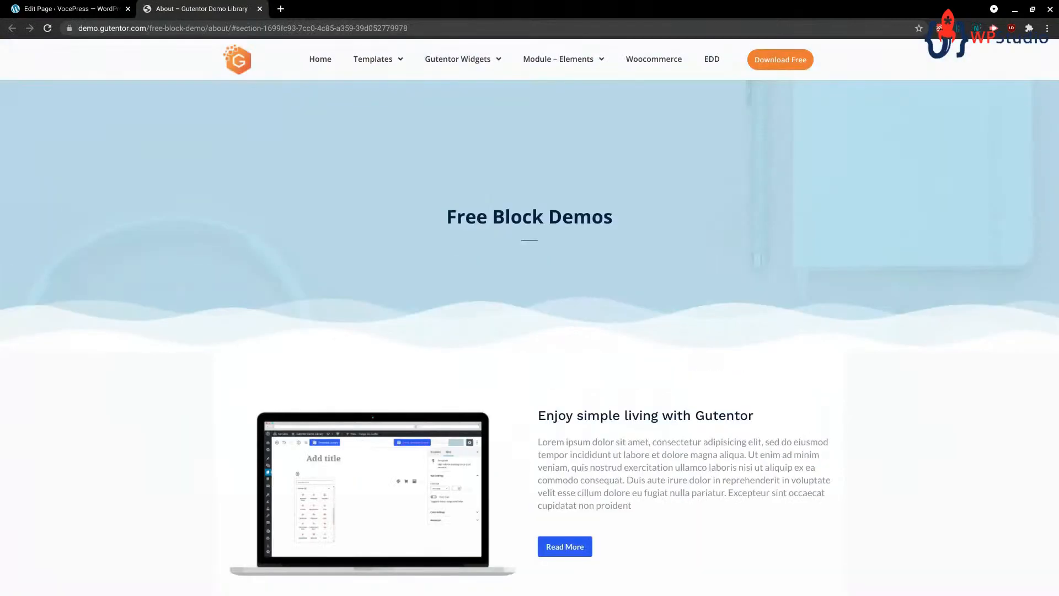
scroll(536, 342, down, 3)
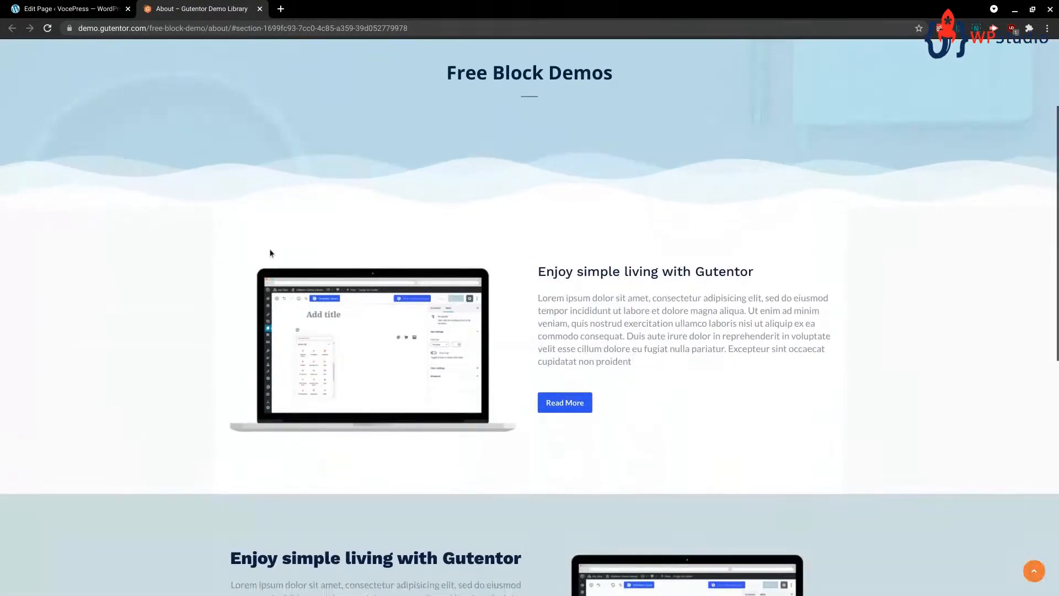
scroll(427, 345, up, 3)
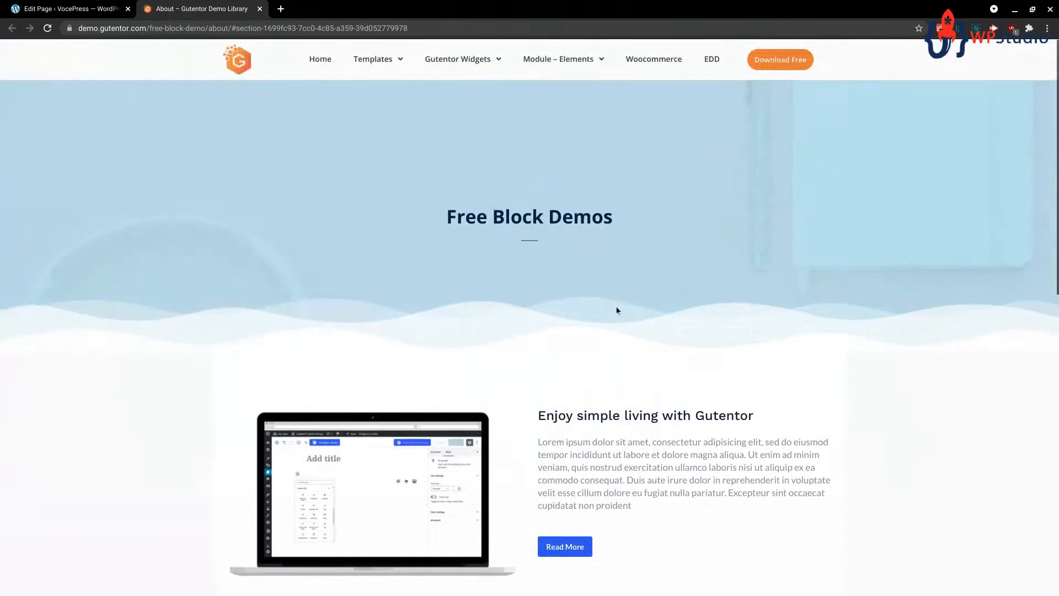
scroll(617, 310, down, 3)
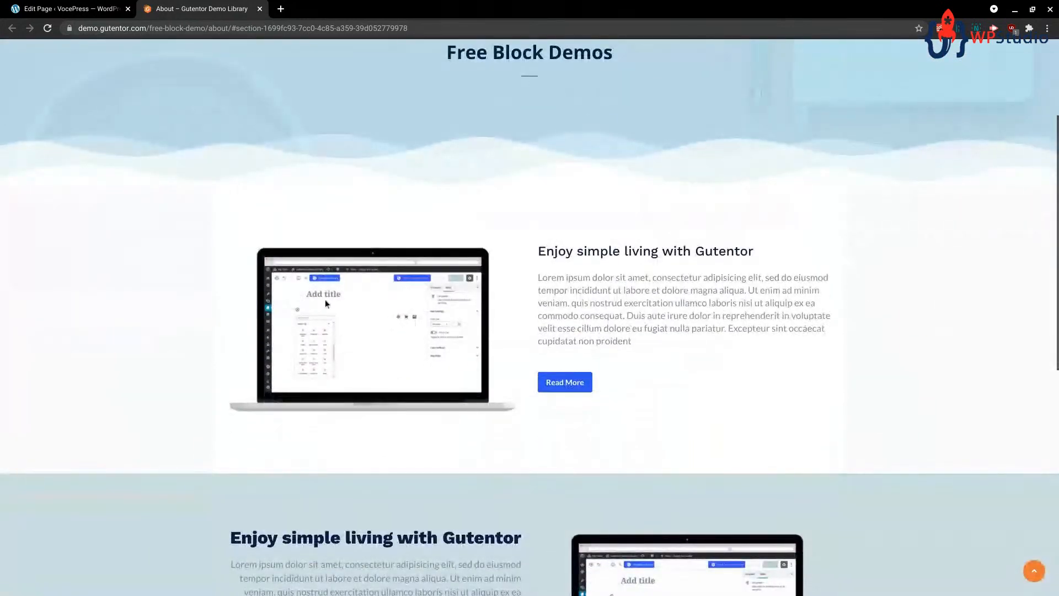
click(259, 9)
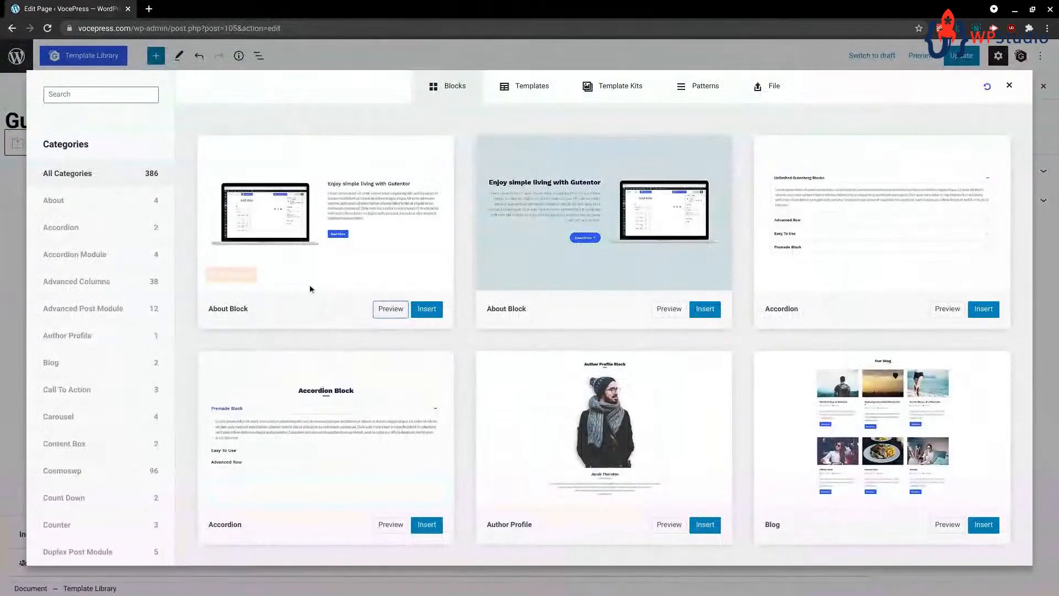
click(427, 310)
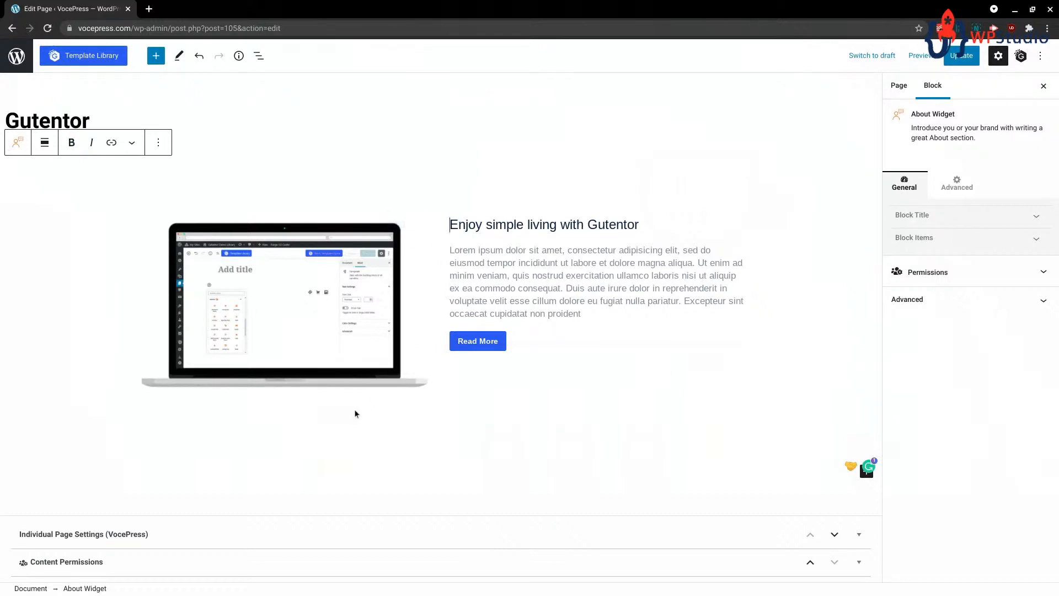
- Select the About block's image, heading and paragraph in turn to check how each part can be edited
click(304, 316)
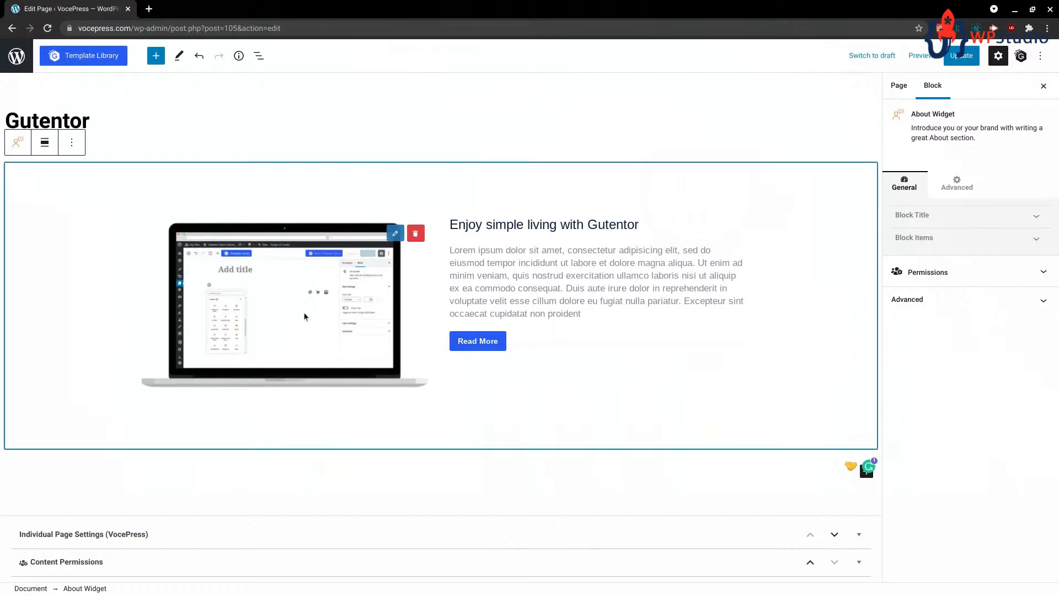
click(396, 234)
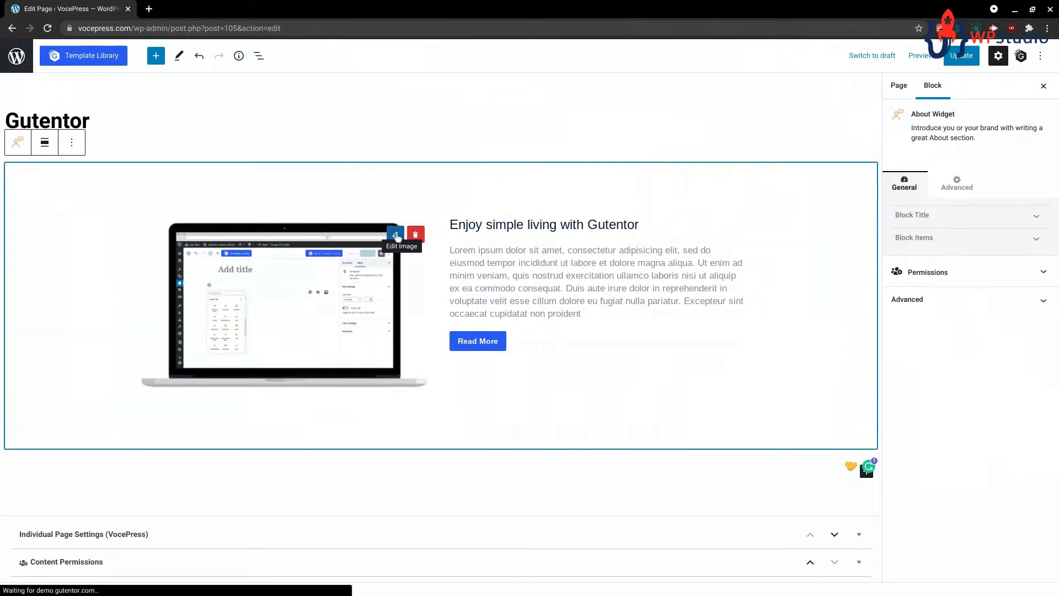
click(543, 261)
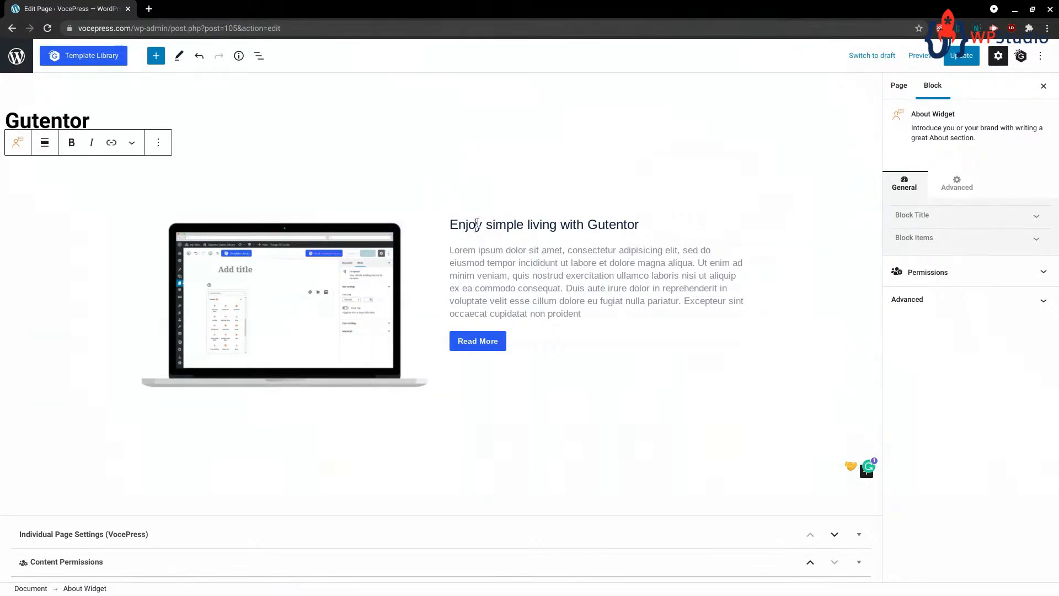
drag(476, 224, 628, 222)
drag(516, 250, 561, 291)
click(560, 293)
- Show the list view of the page's blocks and close it again
mouse_move(296, 362)
click(259, 56)
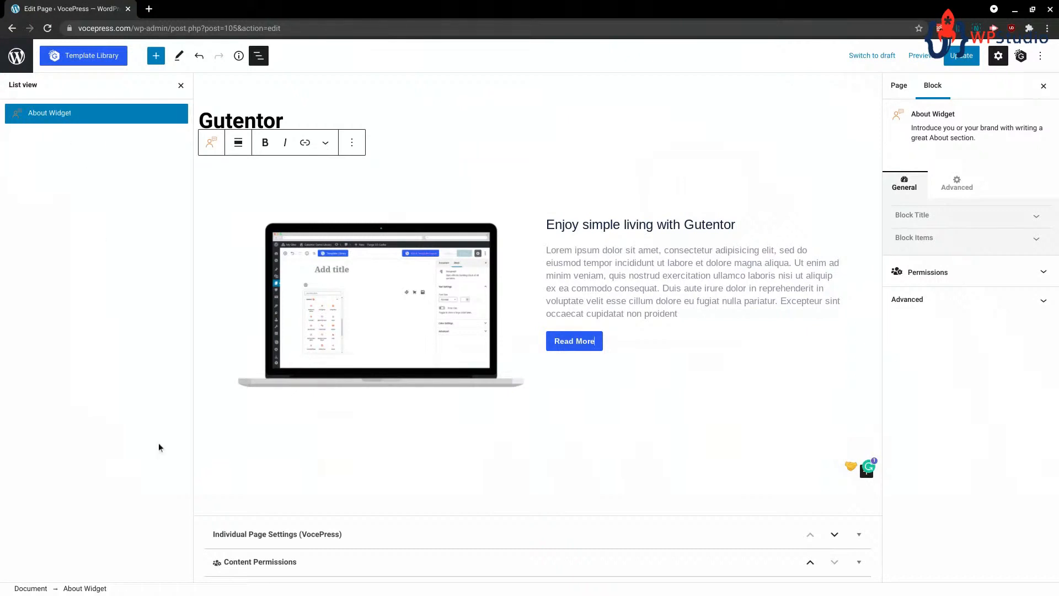
click(259, 56)
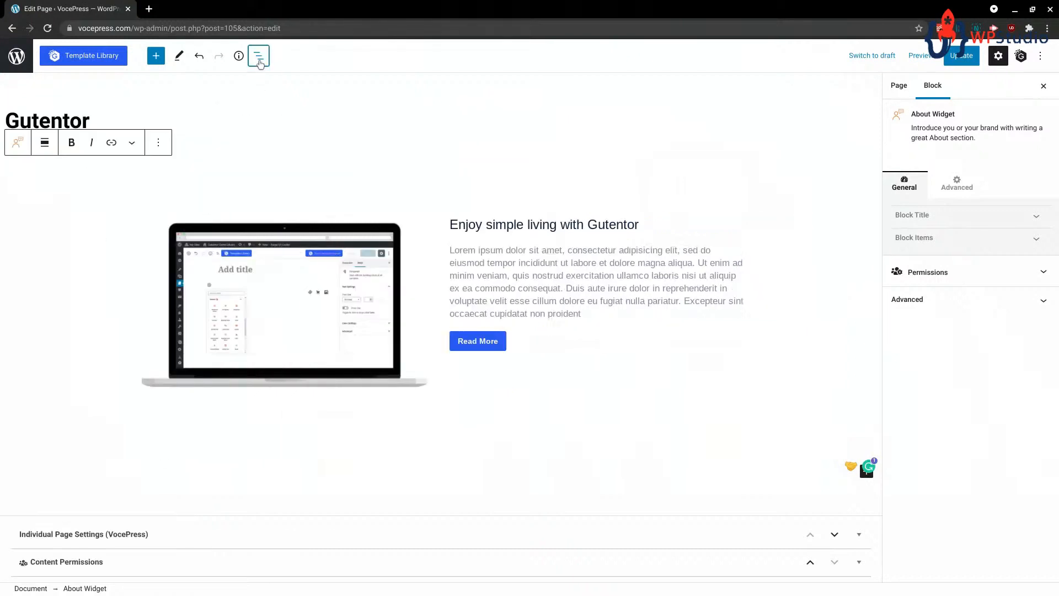
- Transform the About block into a Group and select the image and paragraph inside it
click(18, 142)
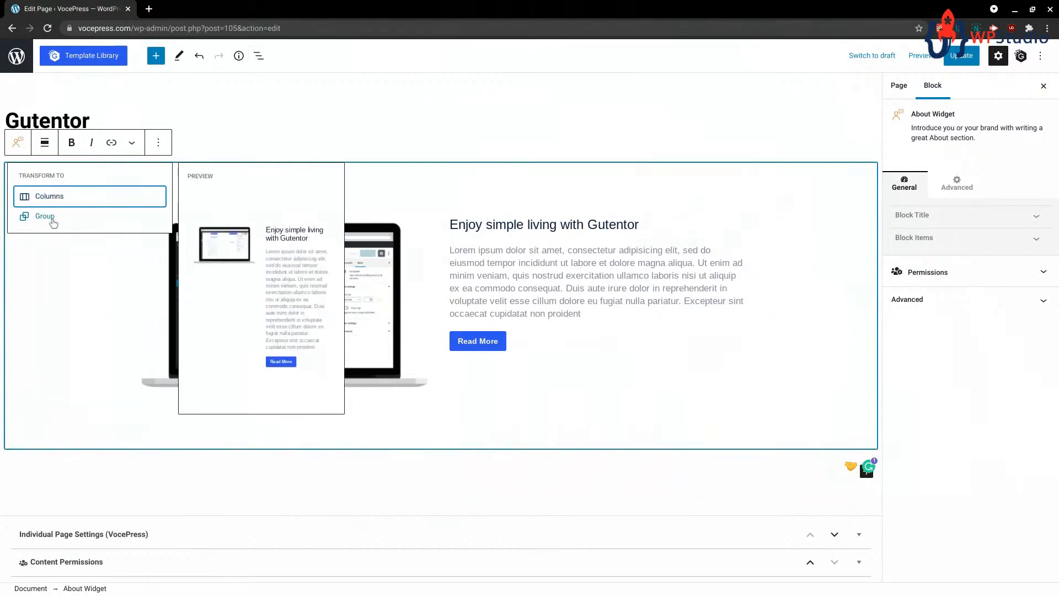
click(61, 218)
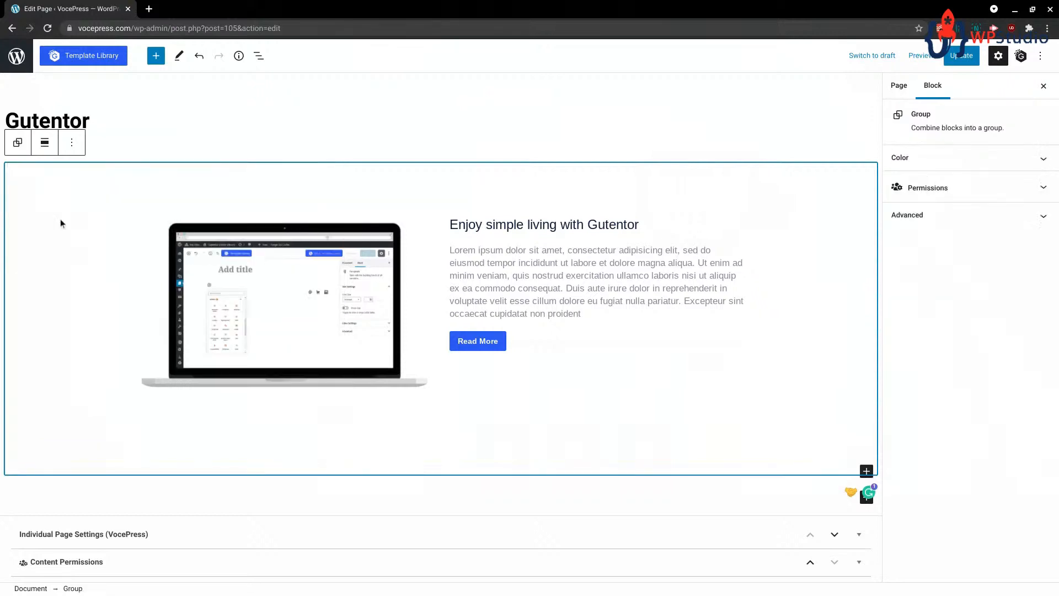
click(317, 304)
click(538, 289)
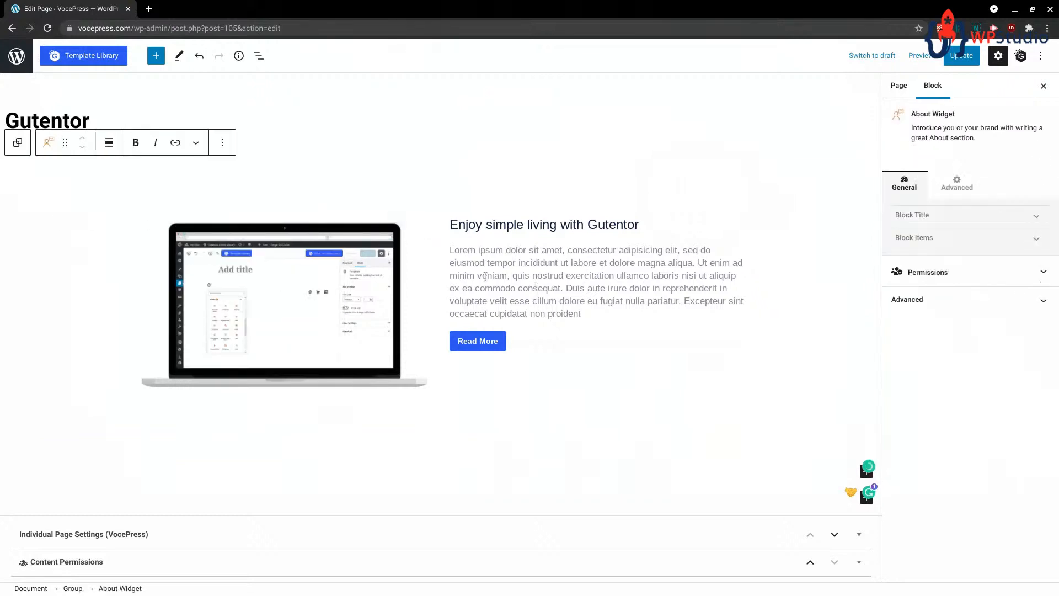
- Check the nested About block's options and delete that block from the group
click(340, 208)
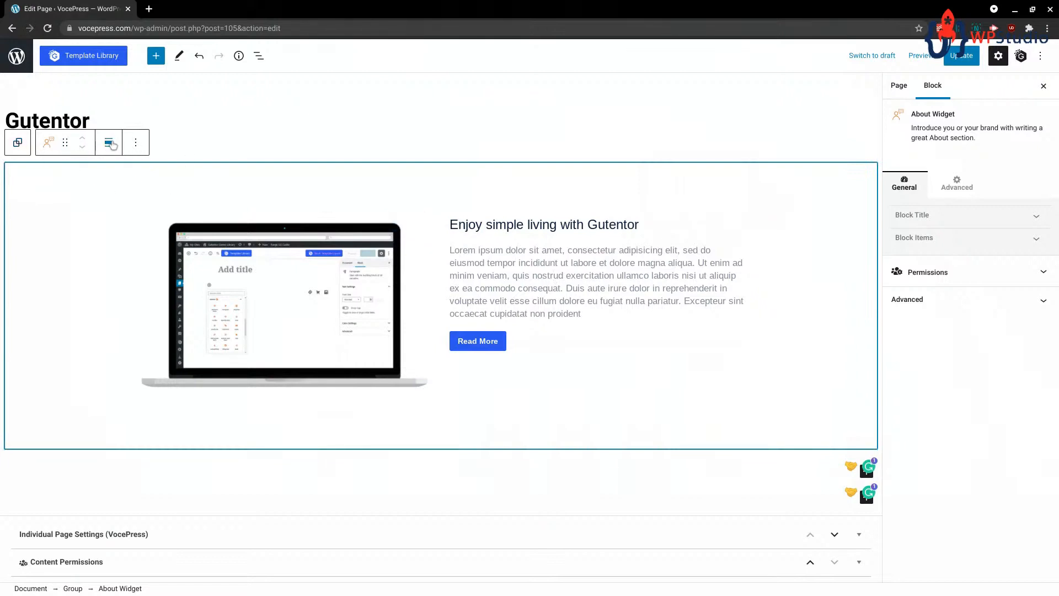
click(136, 142)
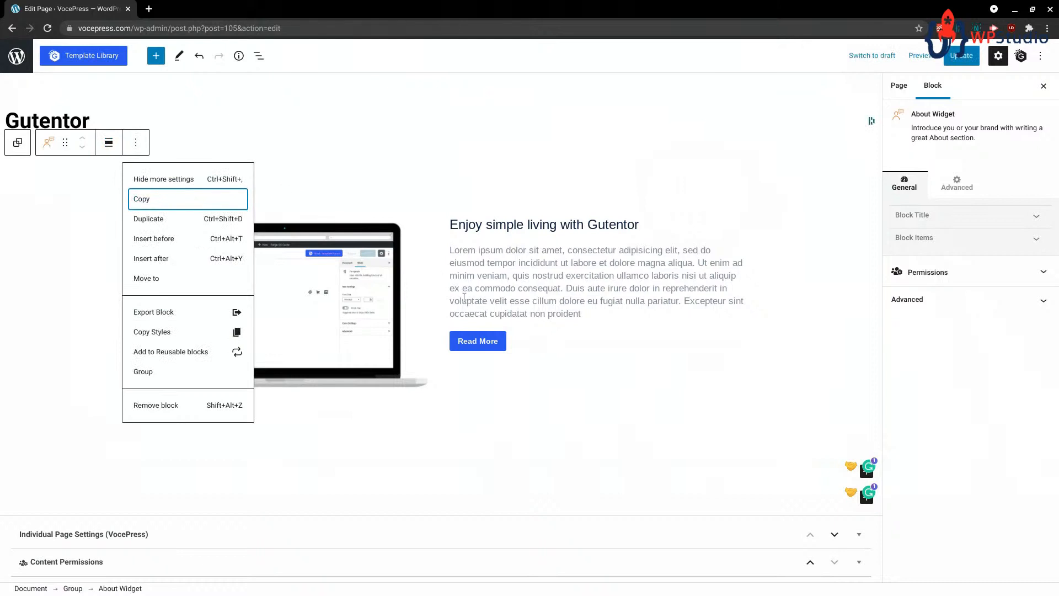
click(506, 287)
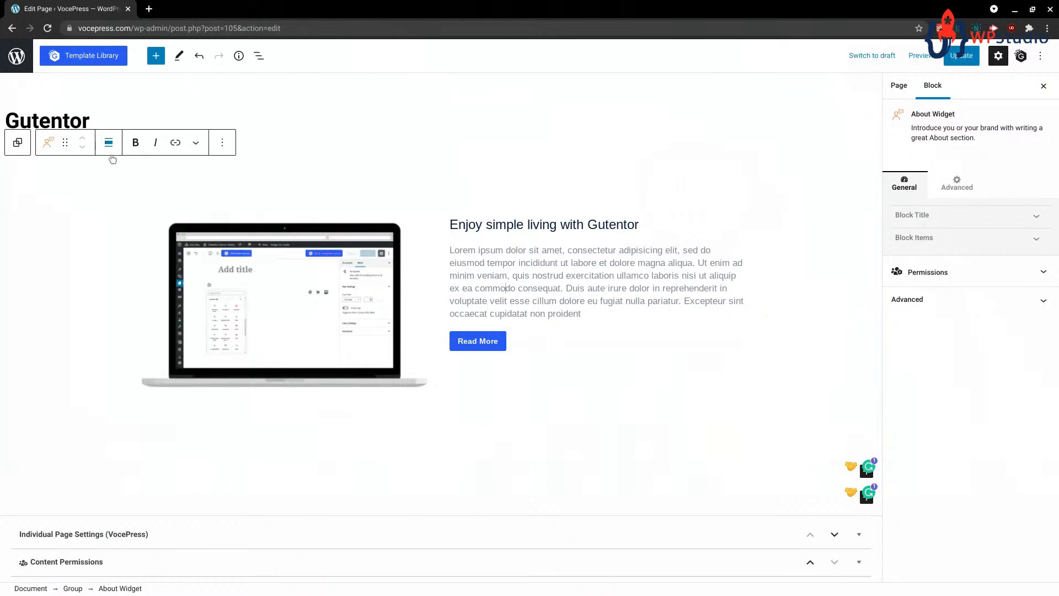
key(Delete)
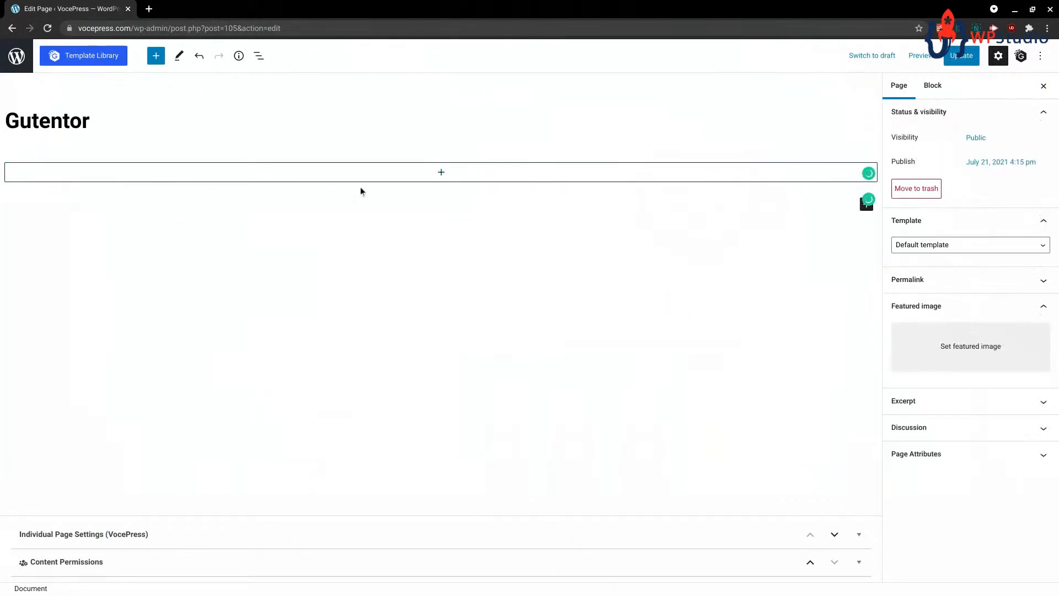
- Reopen the Template Library, look through its list of block categories and close the library
click(102, 64)
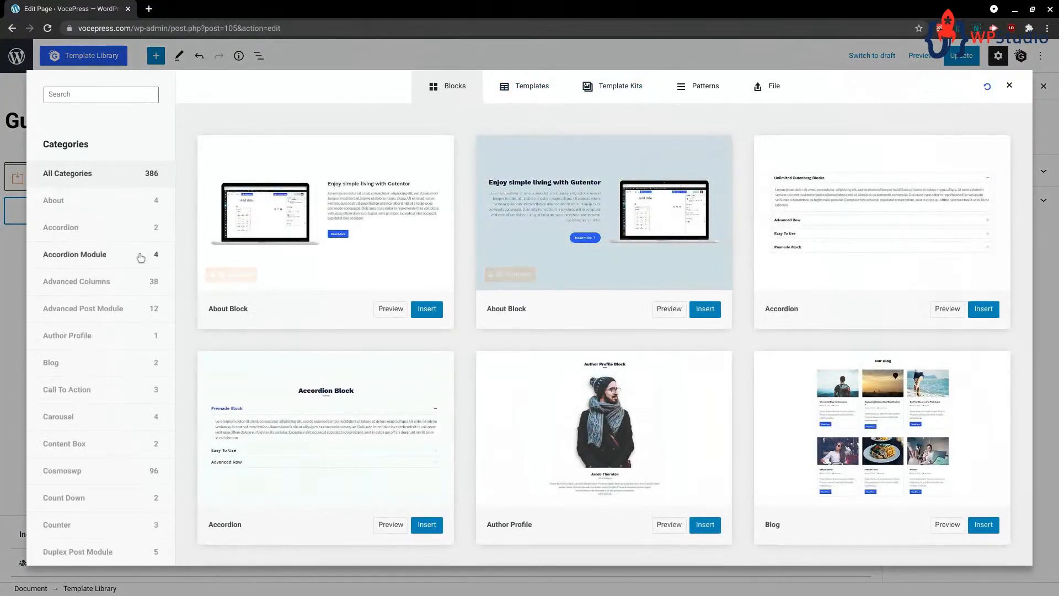
scroll(105, 276, down, 10)
scroll(106, 274, down, 3)
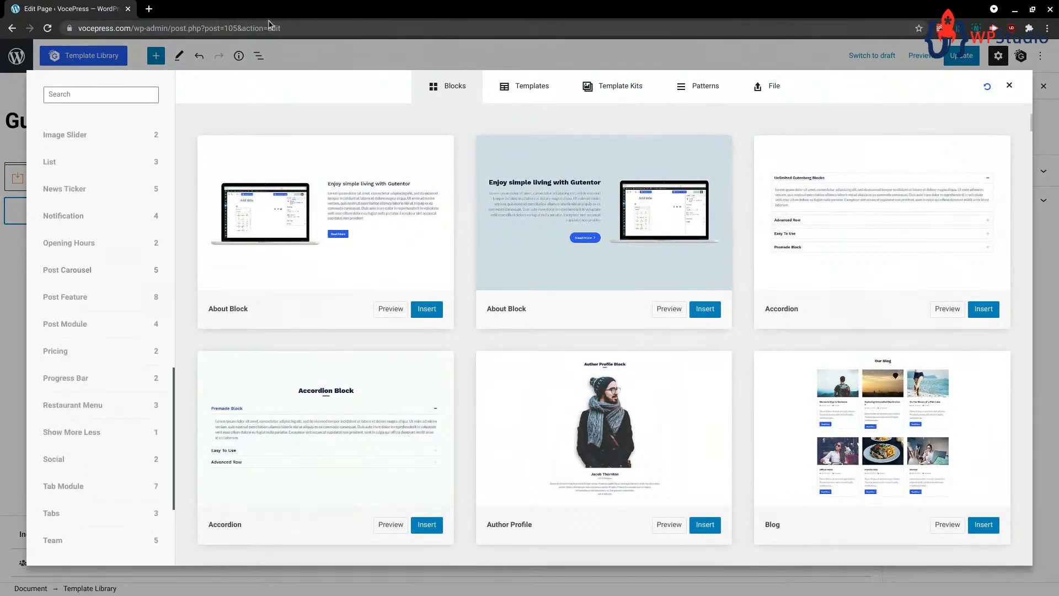
click(1010, 86)
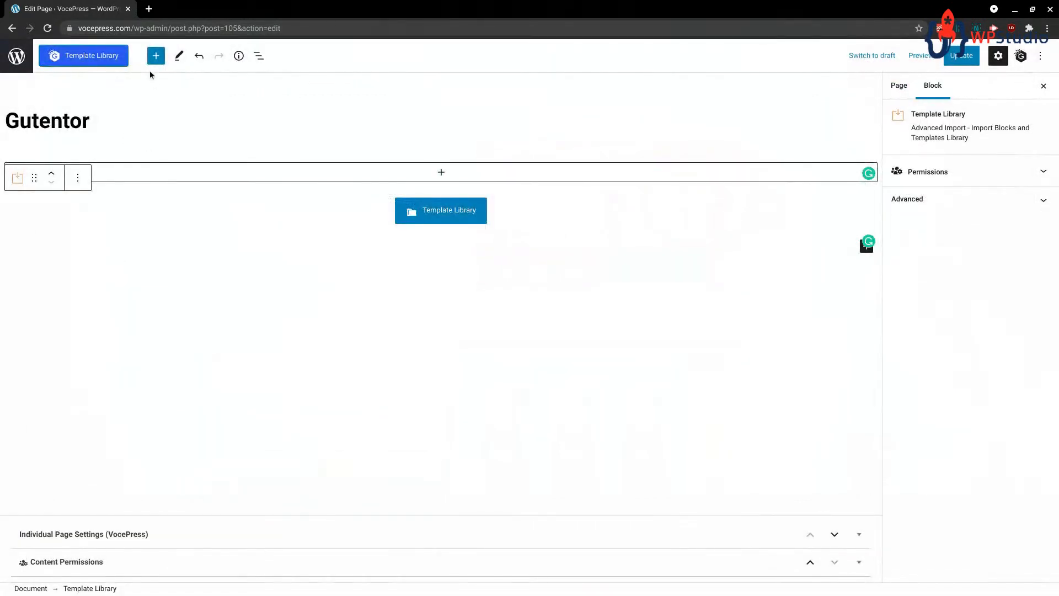
- Open the block inserter and look through the available Gutentor elements, modules and other blocks
click(156, 56)
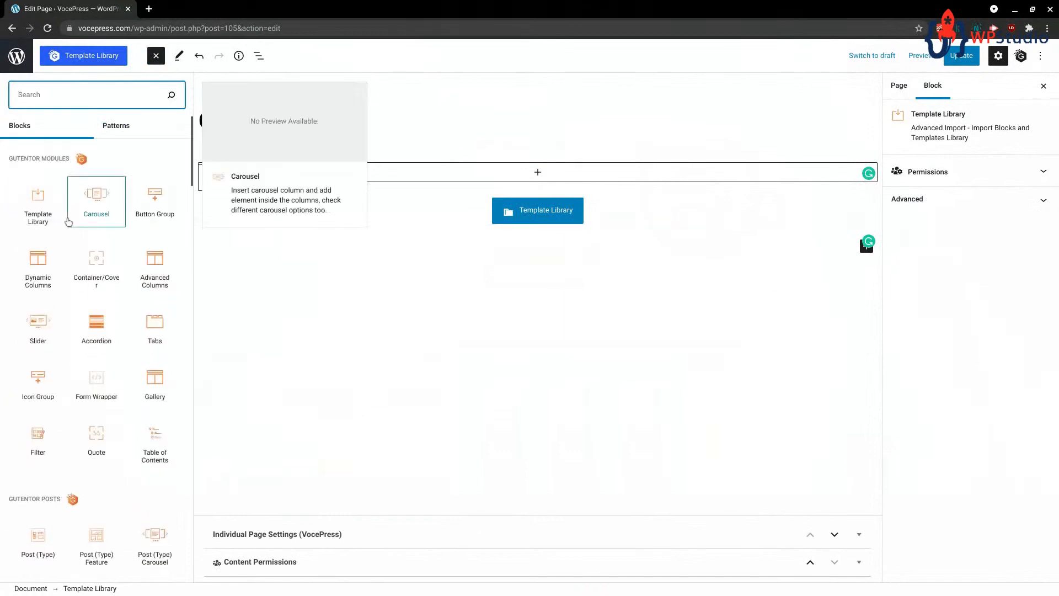
scroll(75, 243, down, 15)
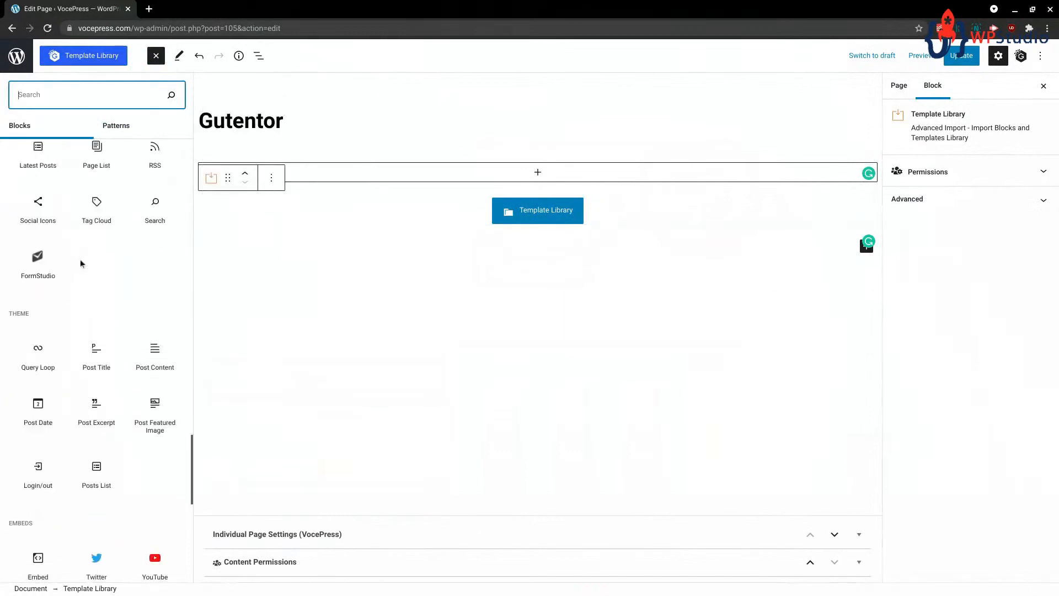
scroll(81, 259, up, 15)
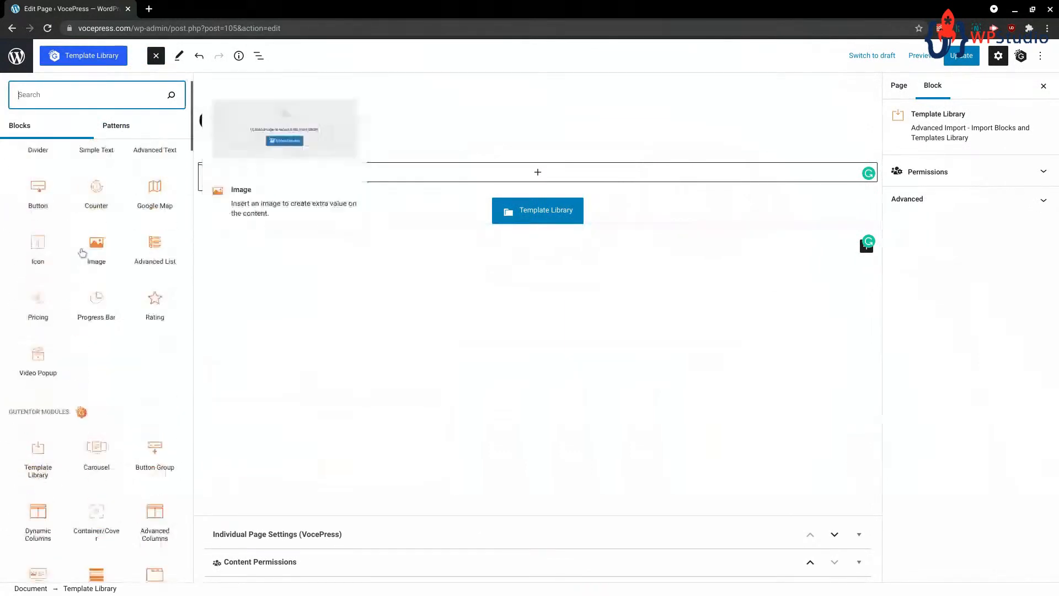
scroll(82, 253, up, 1)
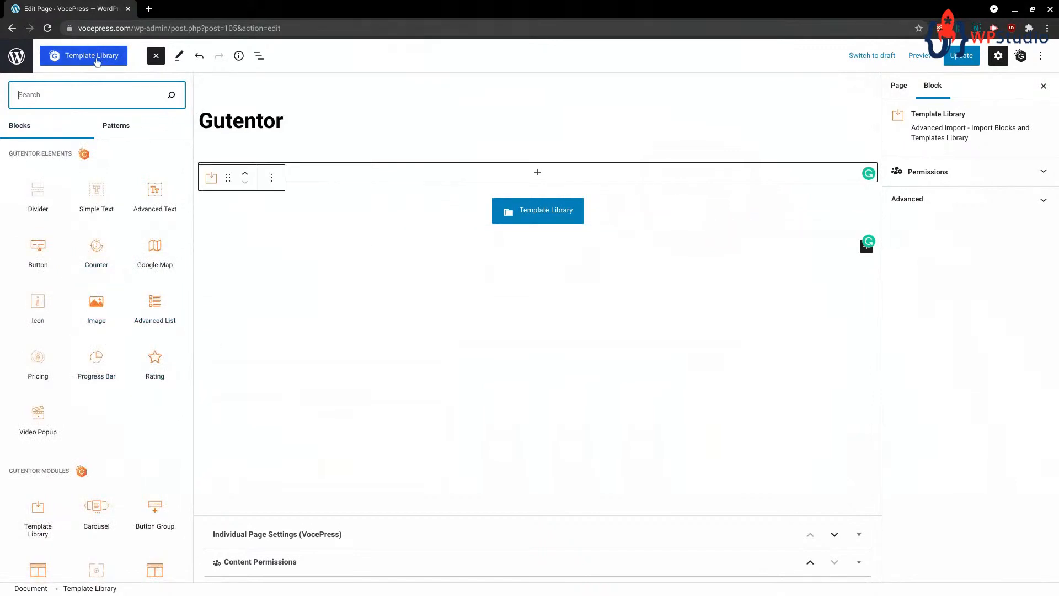
- Open the Template Library's full-page templates, preview the Education template's demo page through to its end, and close the preview
click(97, 57)
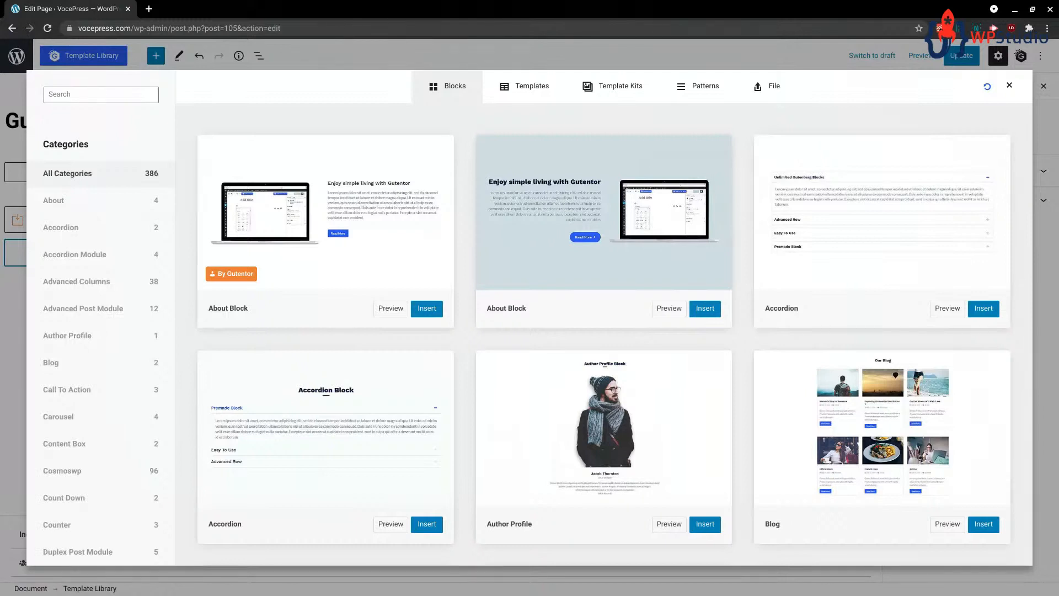
click(532, 89)
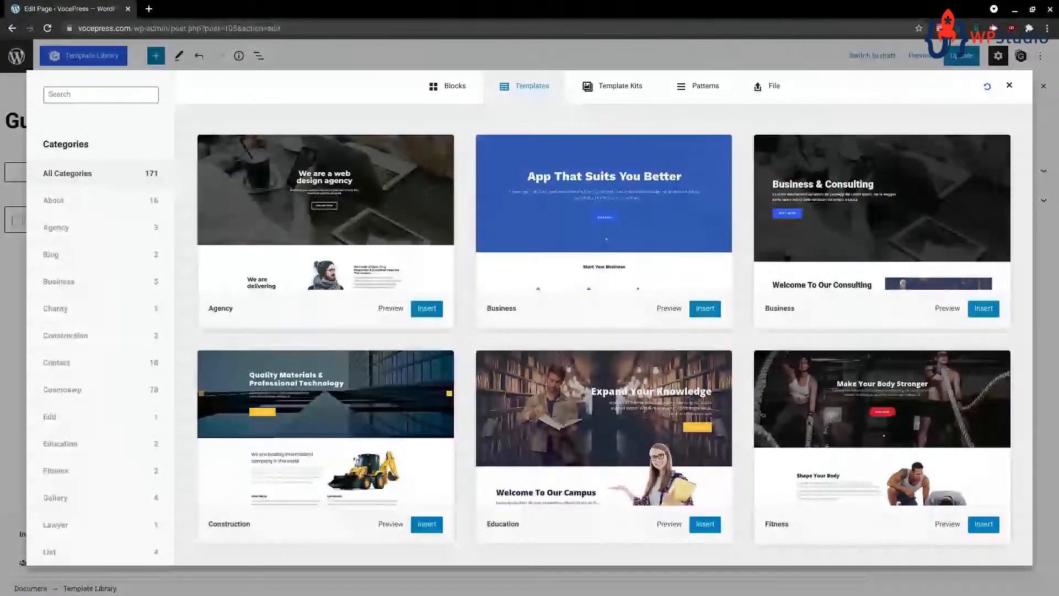
click(391, 308)
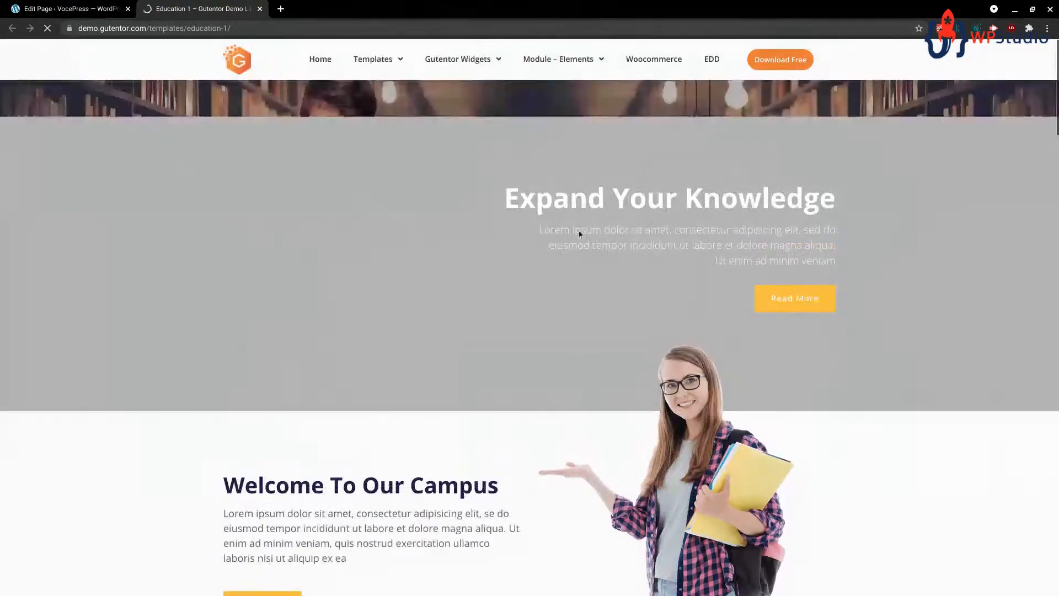
scroll(489, 198, down, 4)
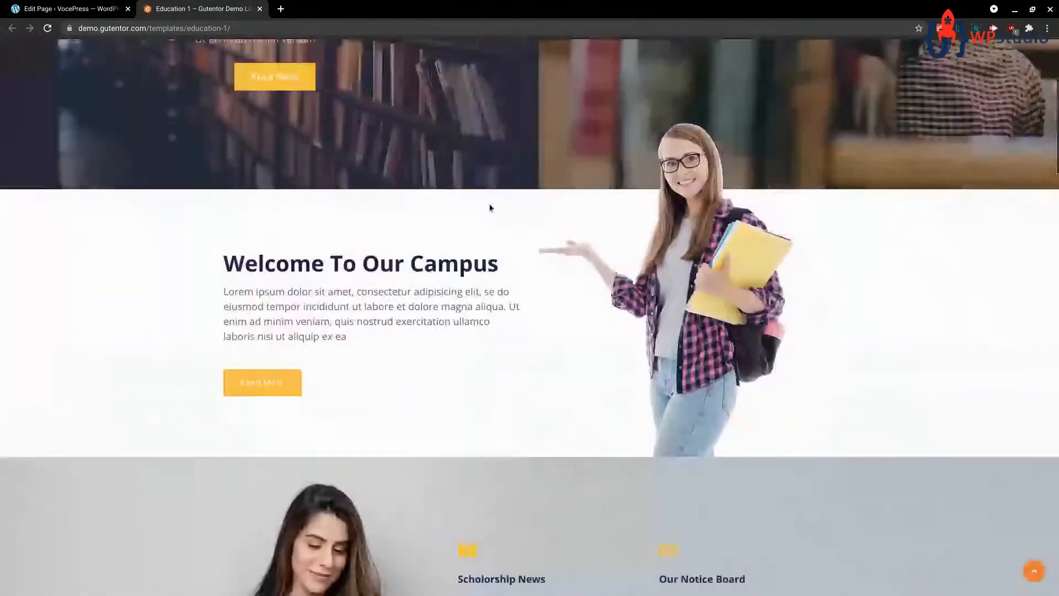
scroll(491, 207, down, 20)
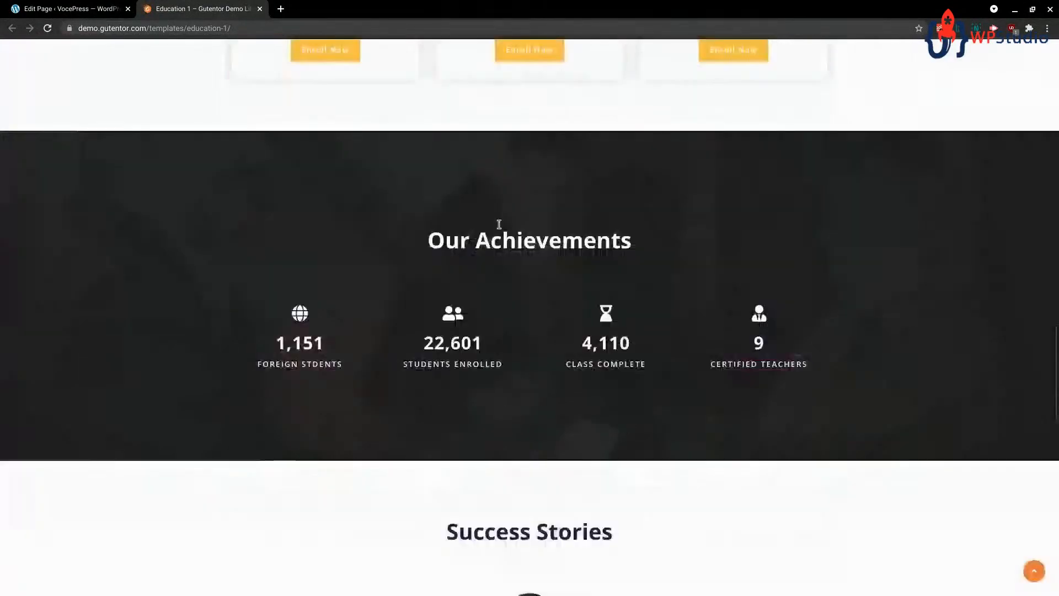
scroll(498, 224, down, 17)
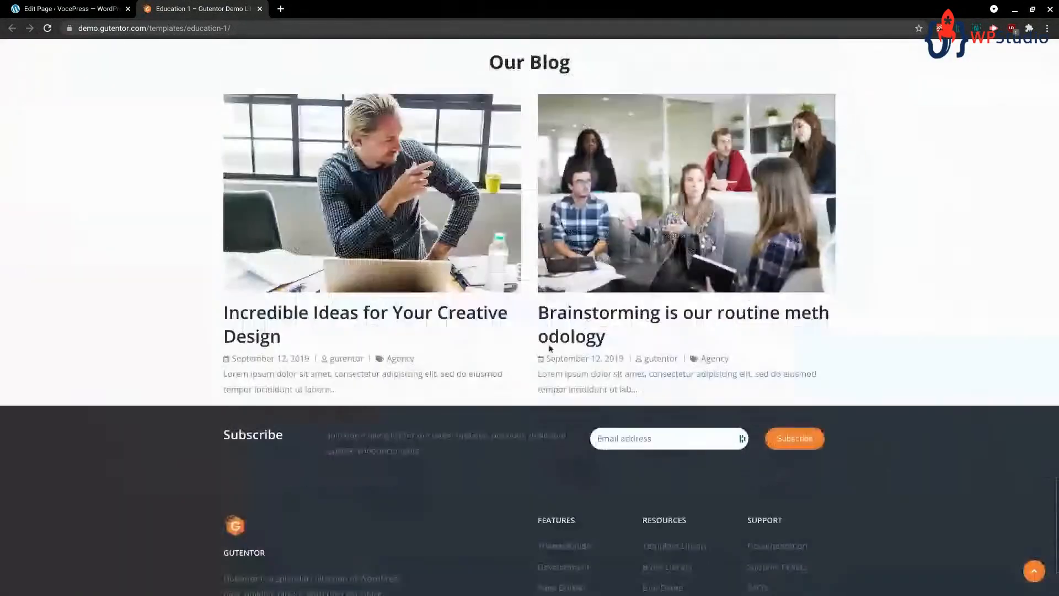
key(Home)
click(260, 9)
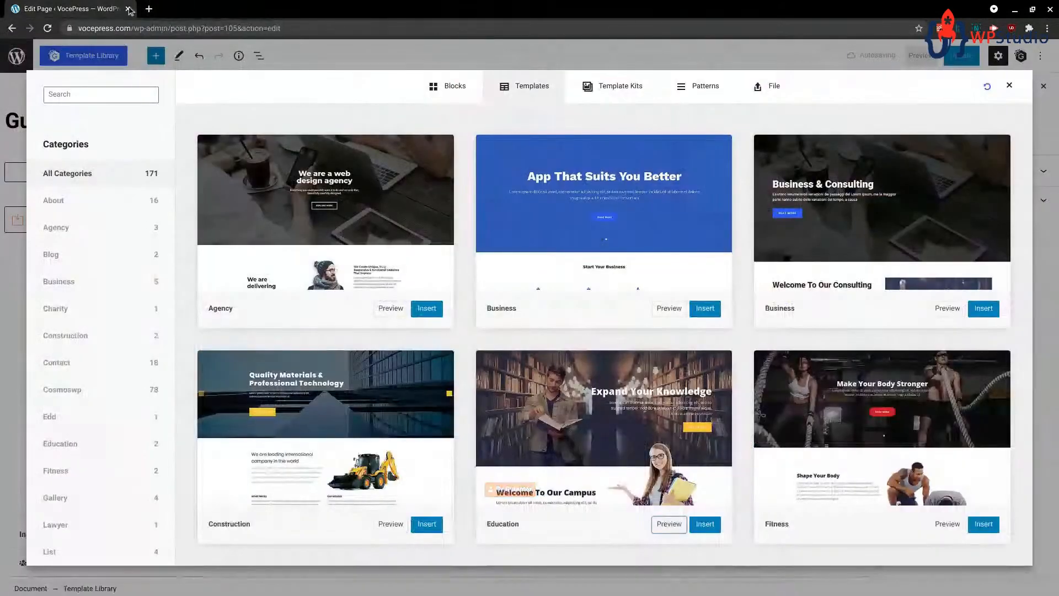
- Insert the Education template into the page and review its sections from the image slider to the Our Blog posts
click(705, 524)
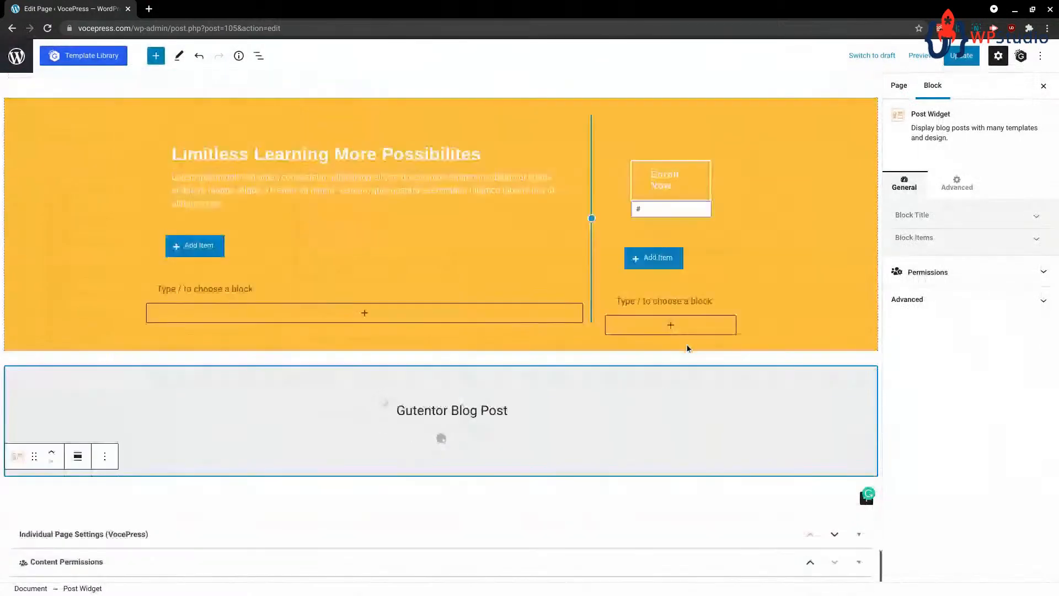
scroll(441, 315, up, 6)
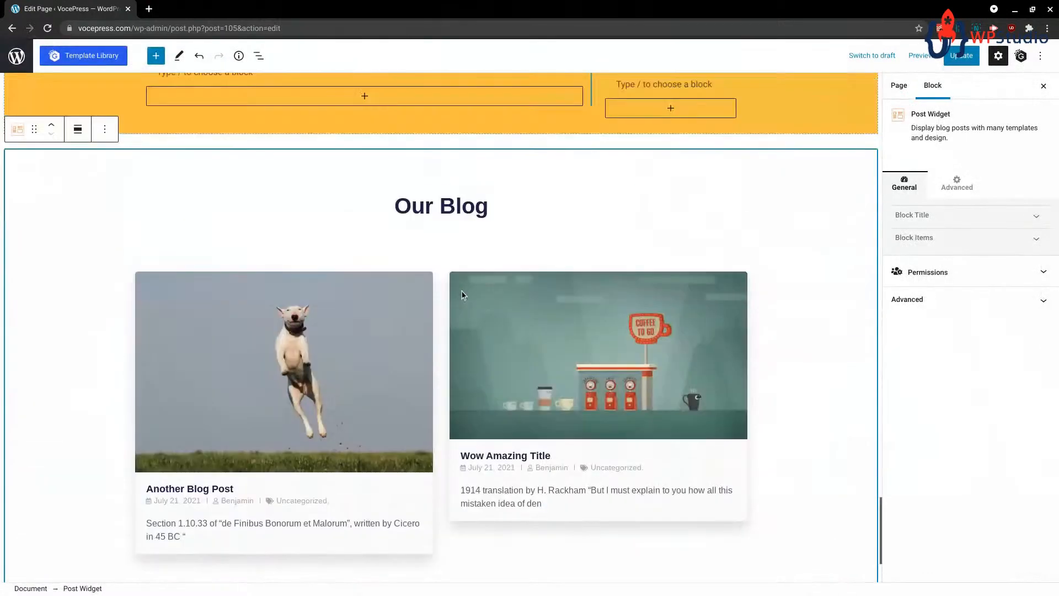
scroll(452, 303, up, 20)
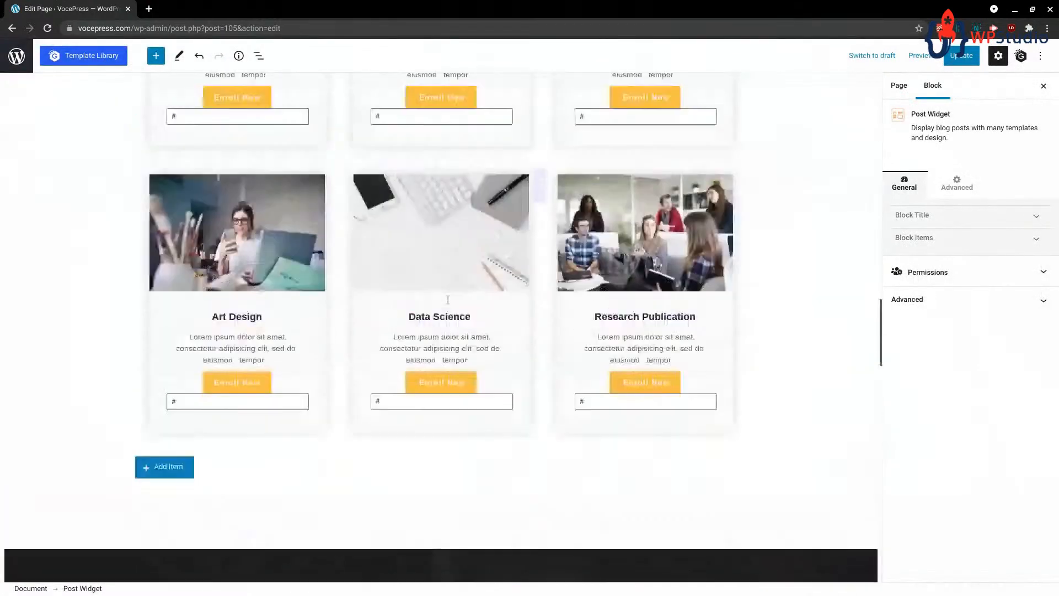
scroll(448, 300, up, 20)
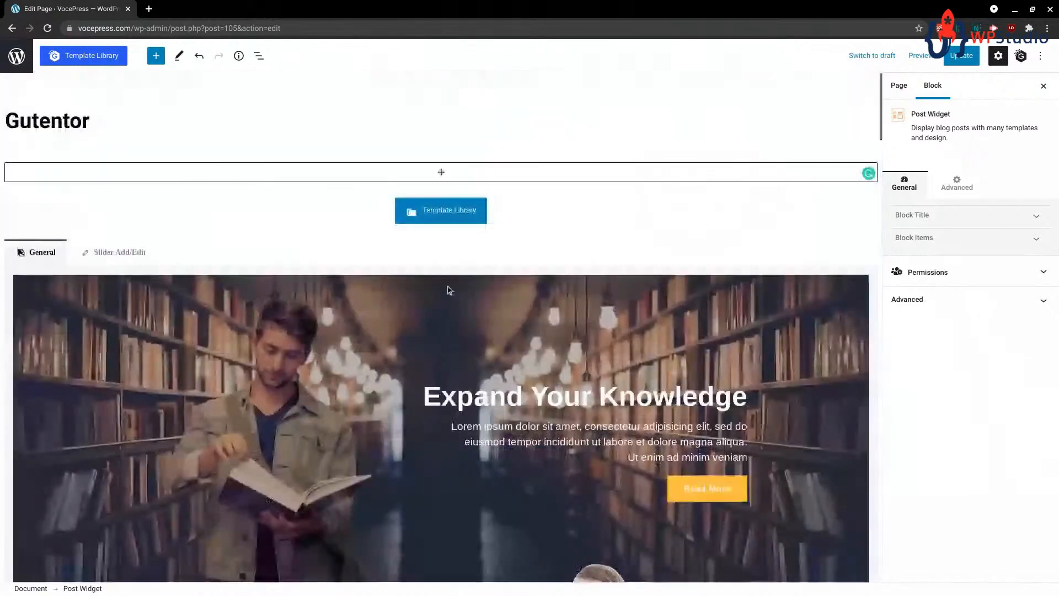
scroll(562, 221, down, 20)
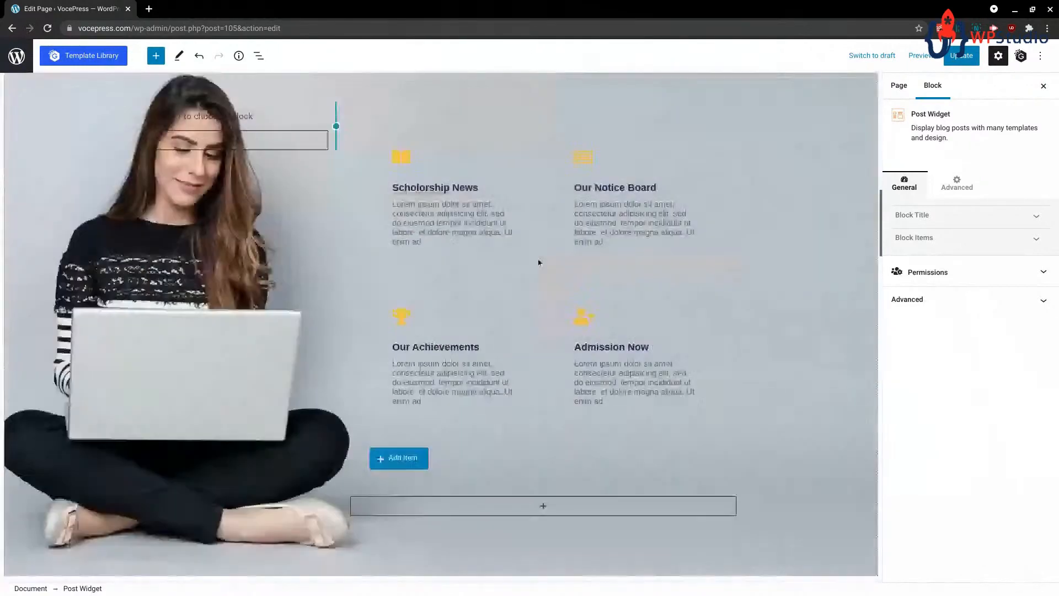
scroll(516, 285, down, 9)
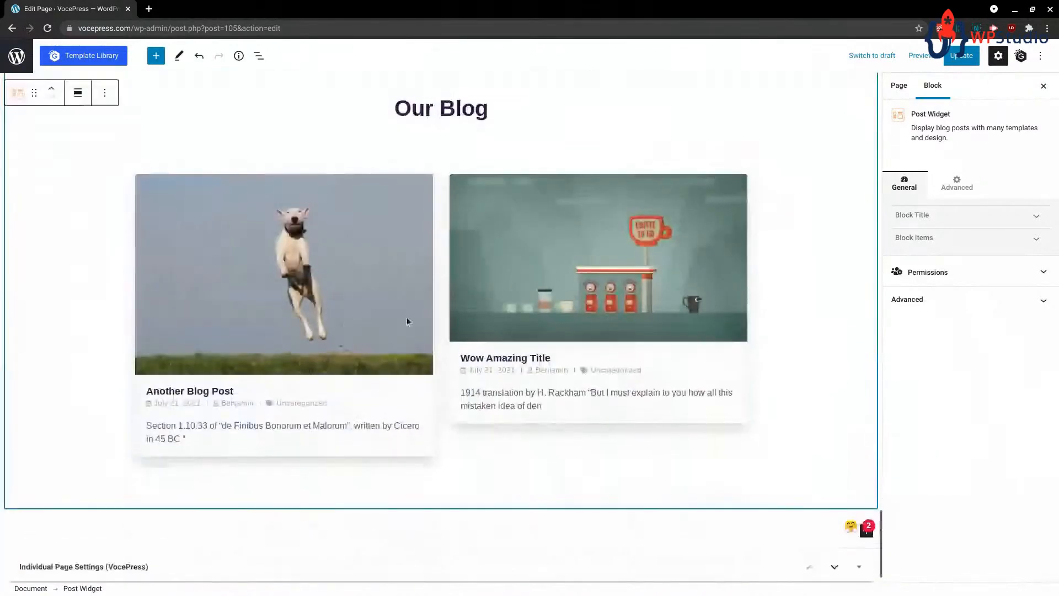
scroll(488, 286, down, 1)
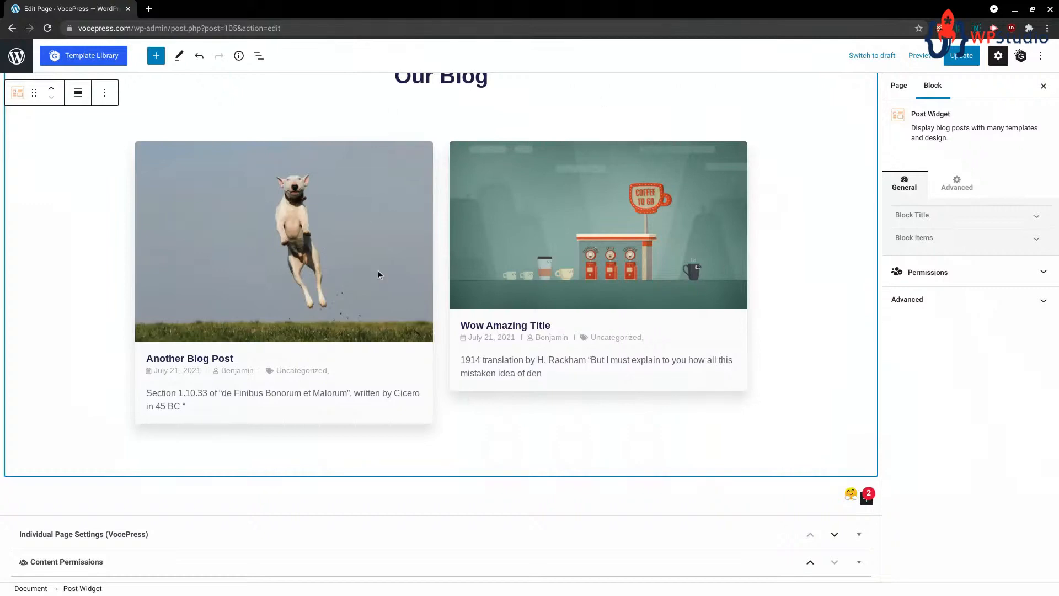
scroll(436, 328, up, 1)
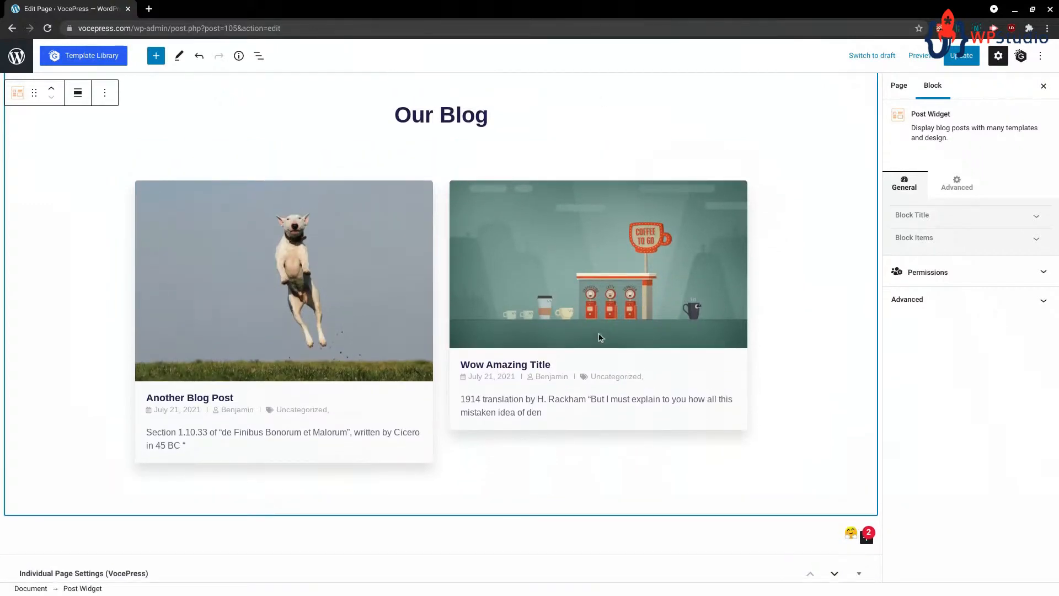
scroll(600, 336, up, 20)
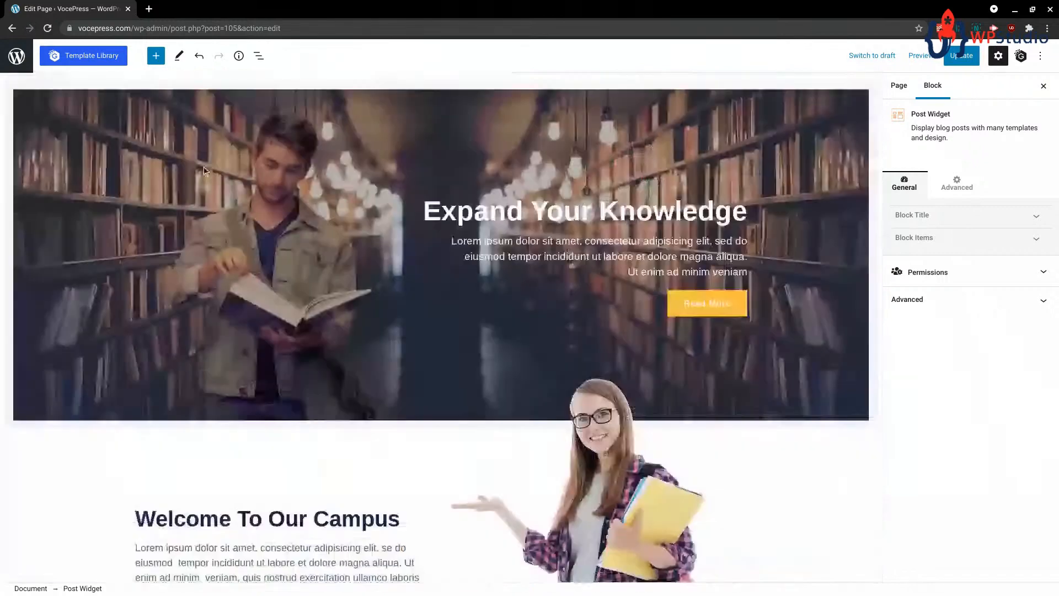
scroll(187, 164, up, 3)
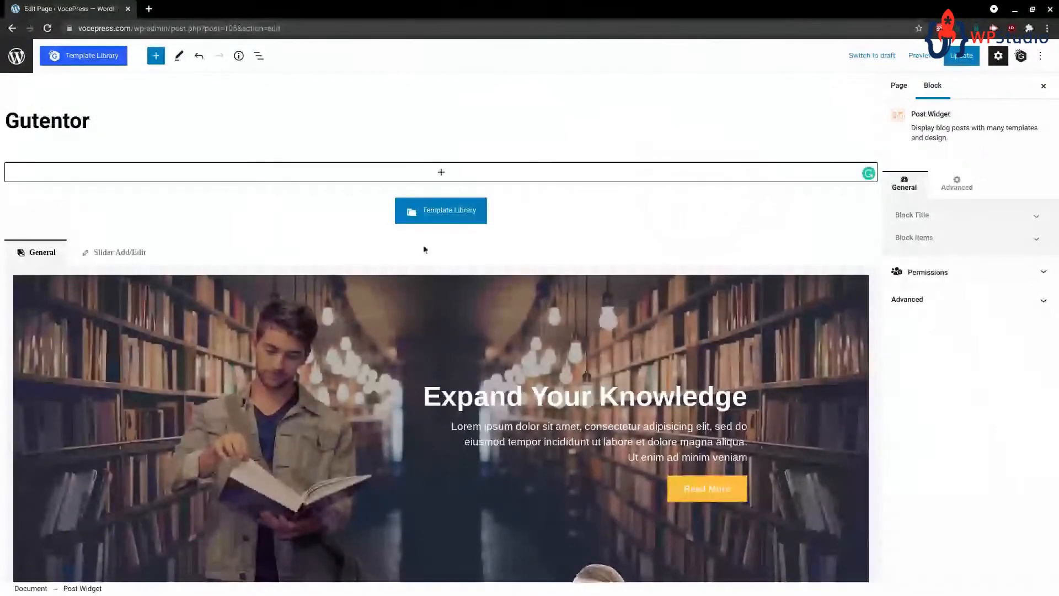
- Open the list view of the page's blocks and inspect the Group, Template Library and Image Slider Widget entries
click(258, 56)
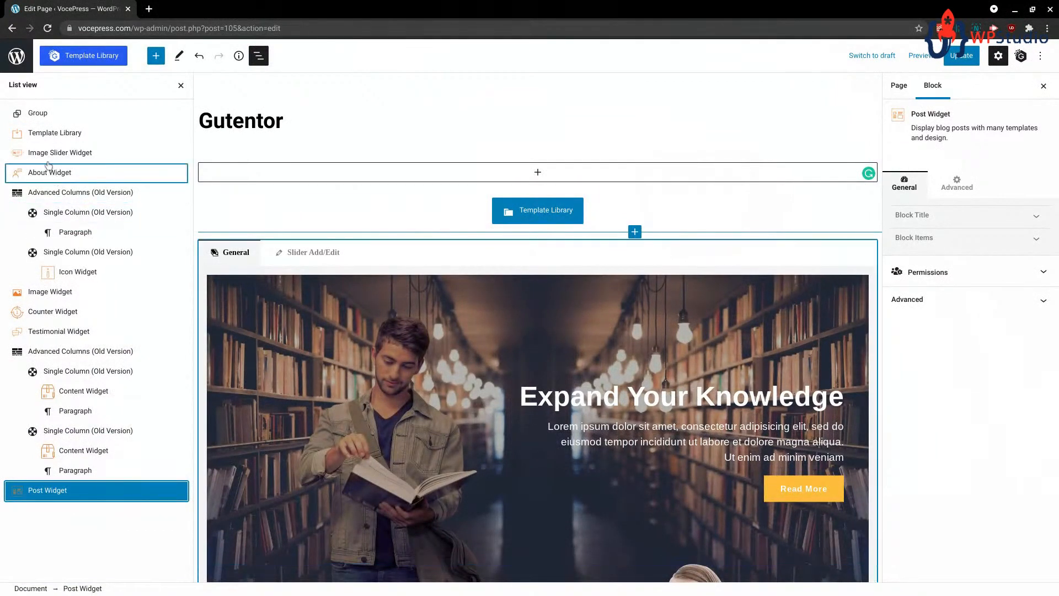
click(39, 114)
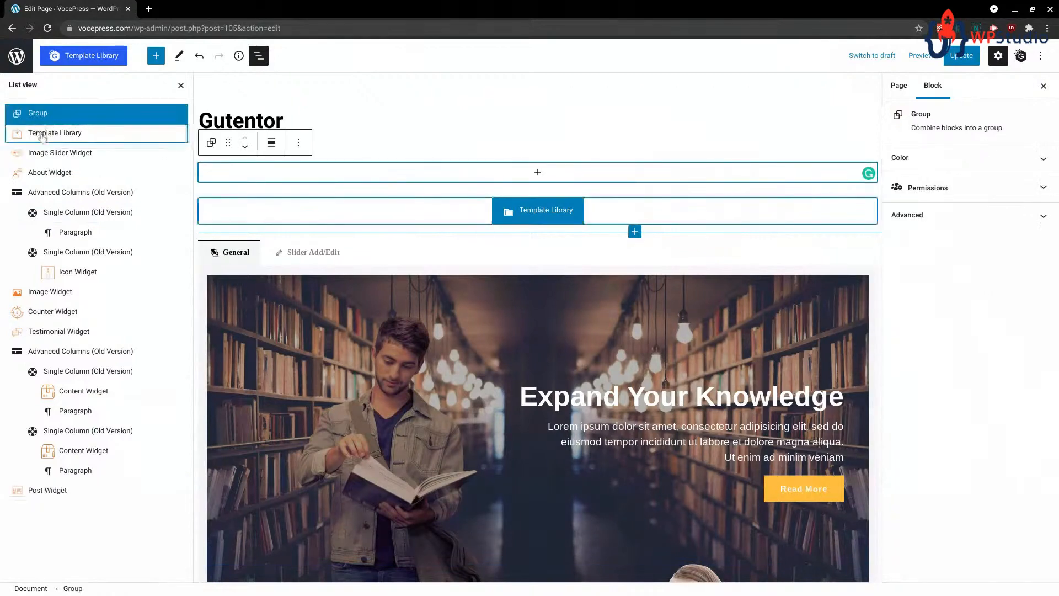
click(40, 133)
click(43, 154)
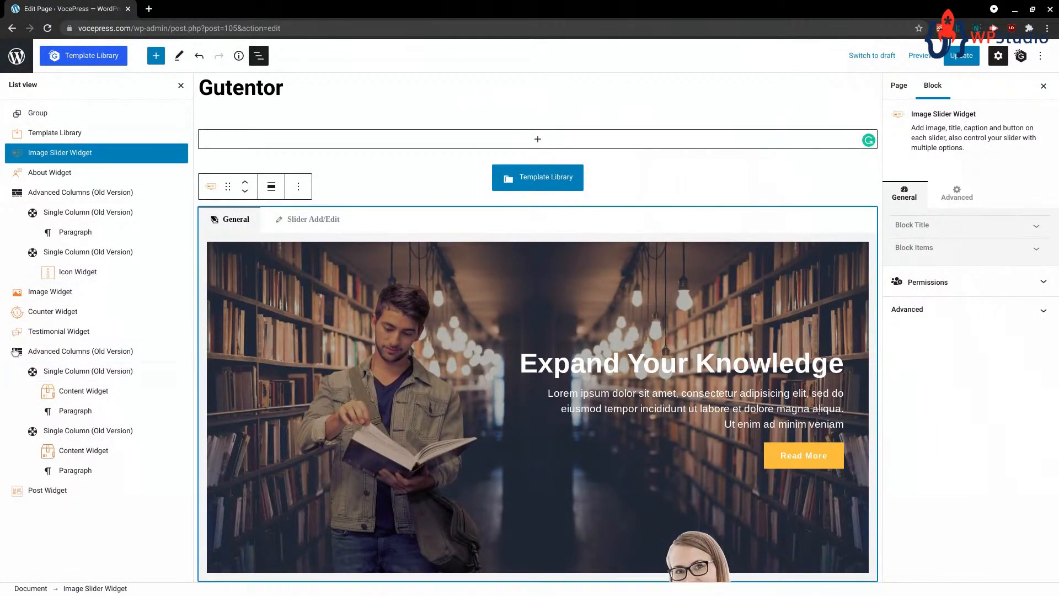
- Remove the Counter Widget containing the Our Achievements section from the page
click(52, 312)
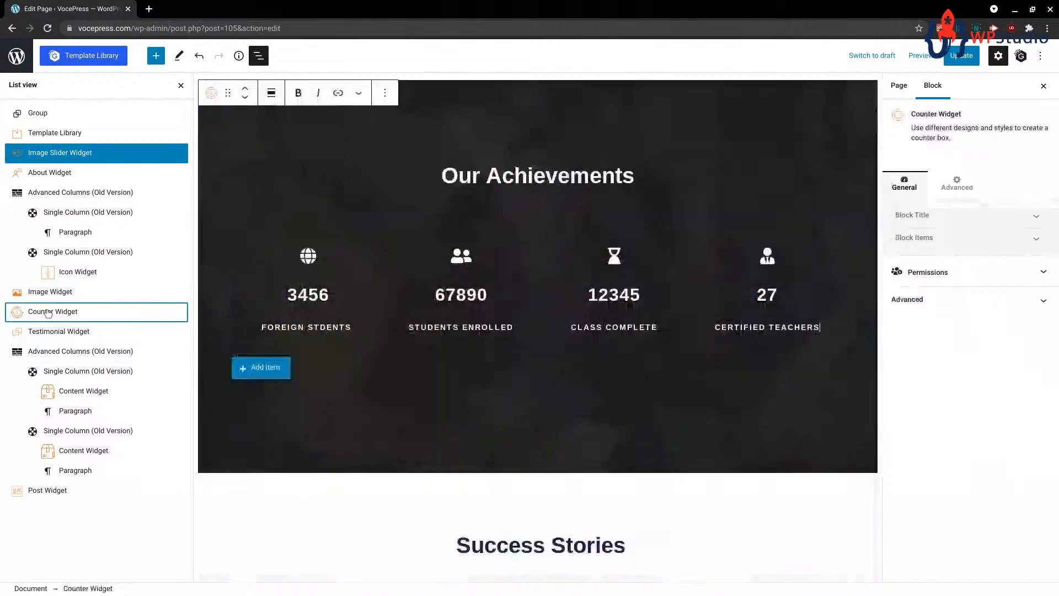
click(385, 93)
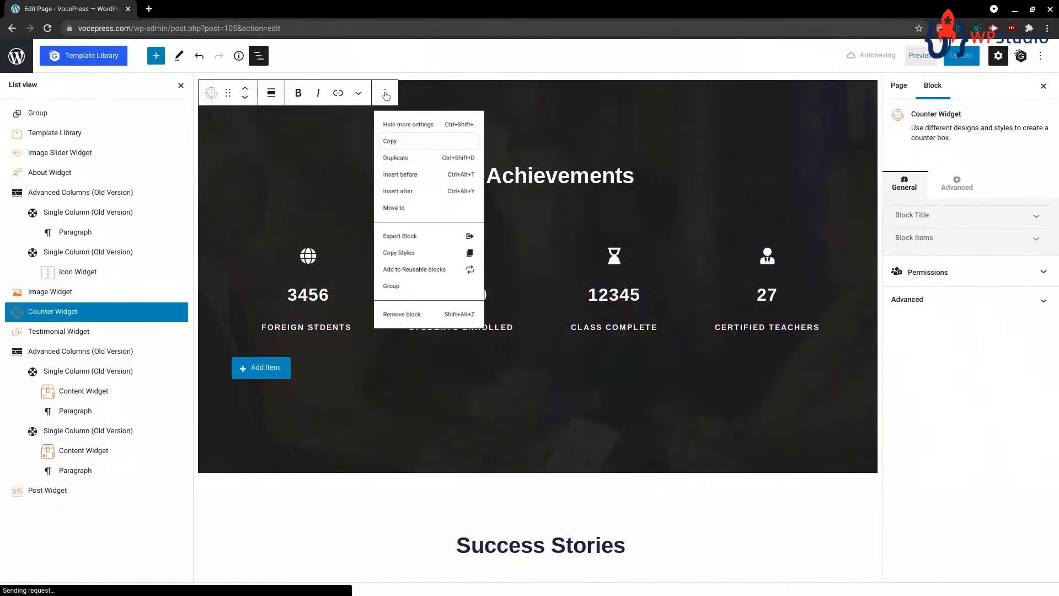
click(419, 358)
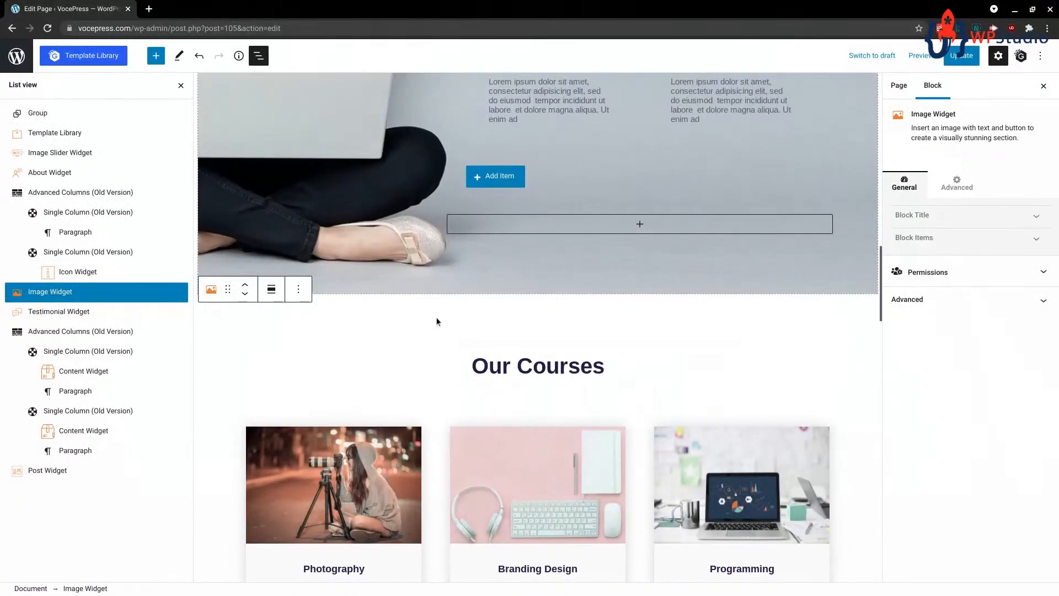
- Delete the empty Group and the Template Library block that precede the image slider
click(49, 115)
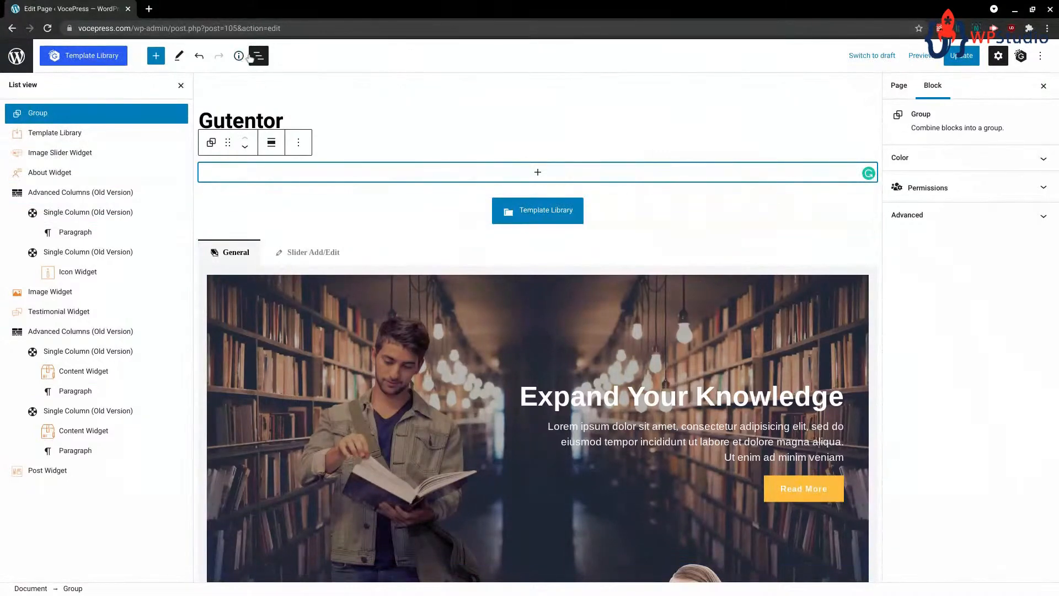
click(258, 55)
click(258, 55)
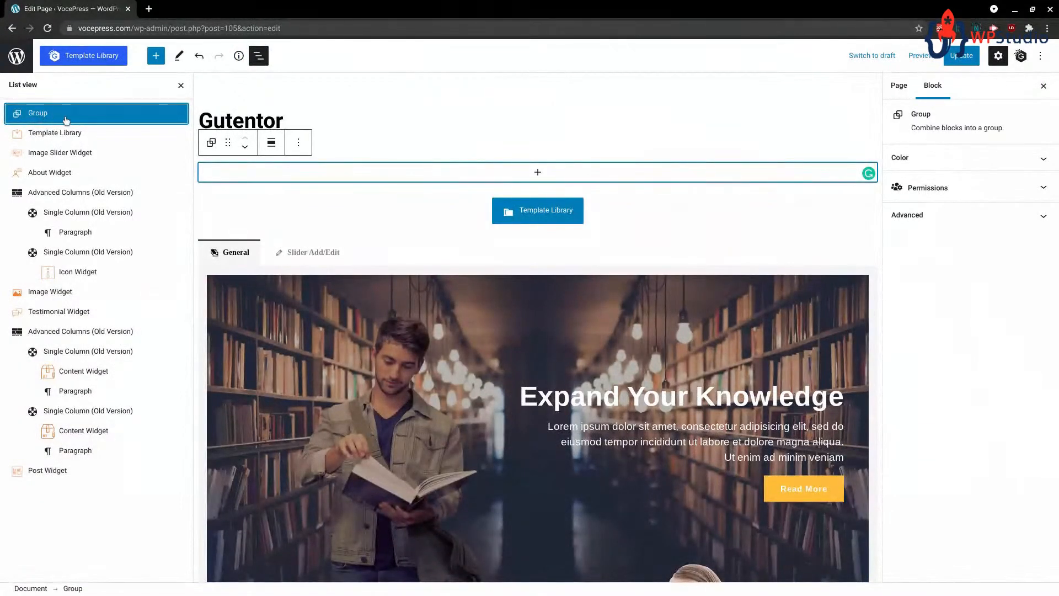
key(Delete)
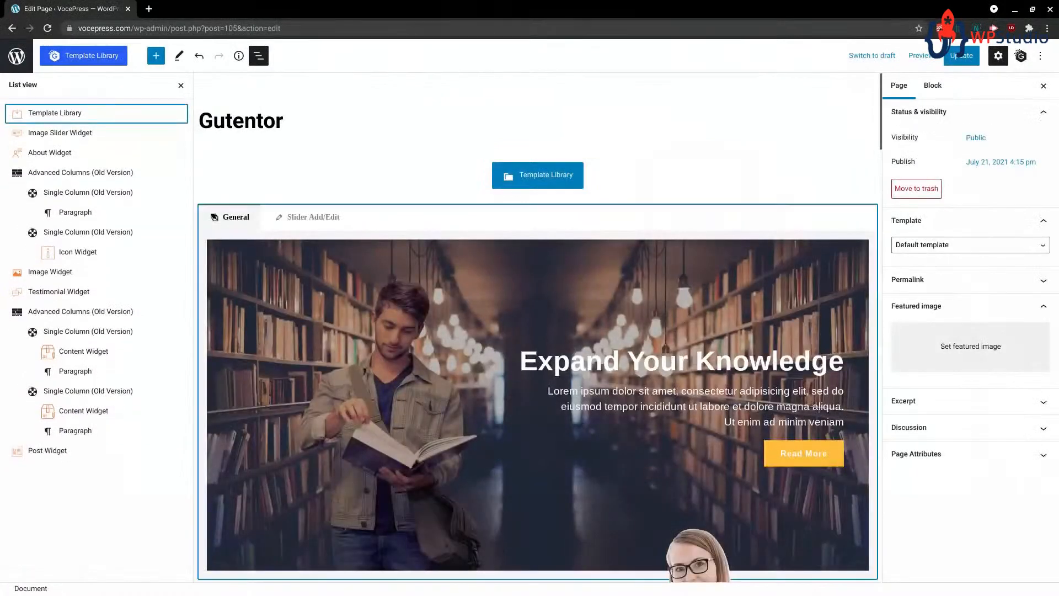
click(66, 119)
key(Delete)
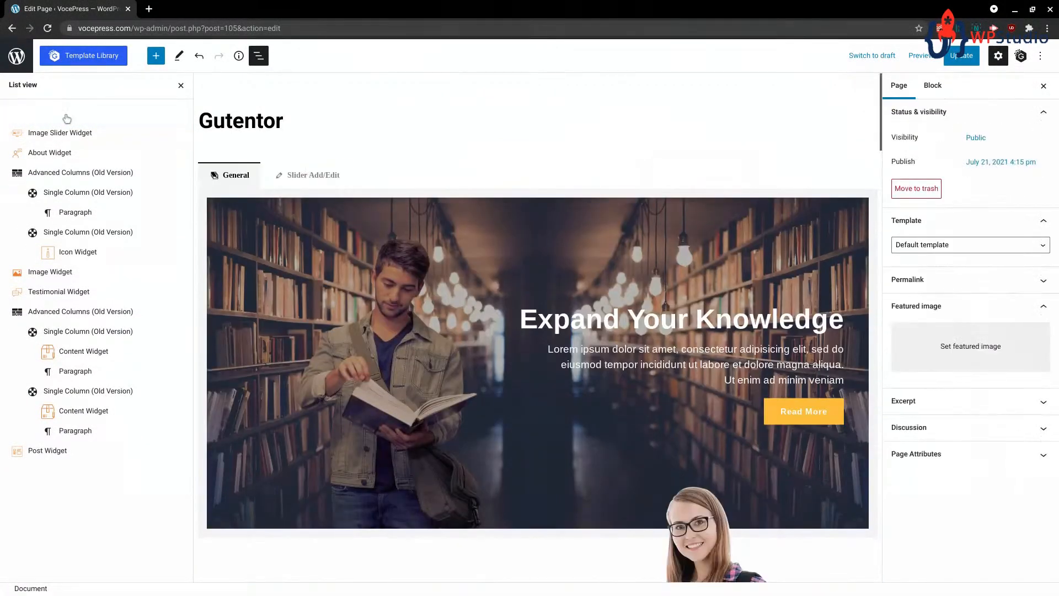
- Delete the Image Slider Widget and the About Widget from the page
click(67, 116)
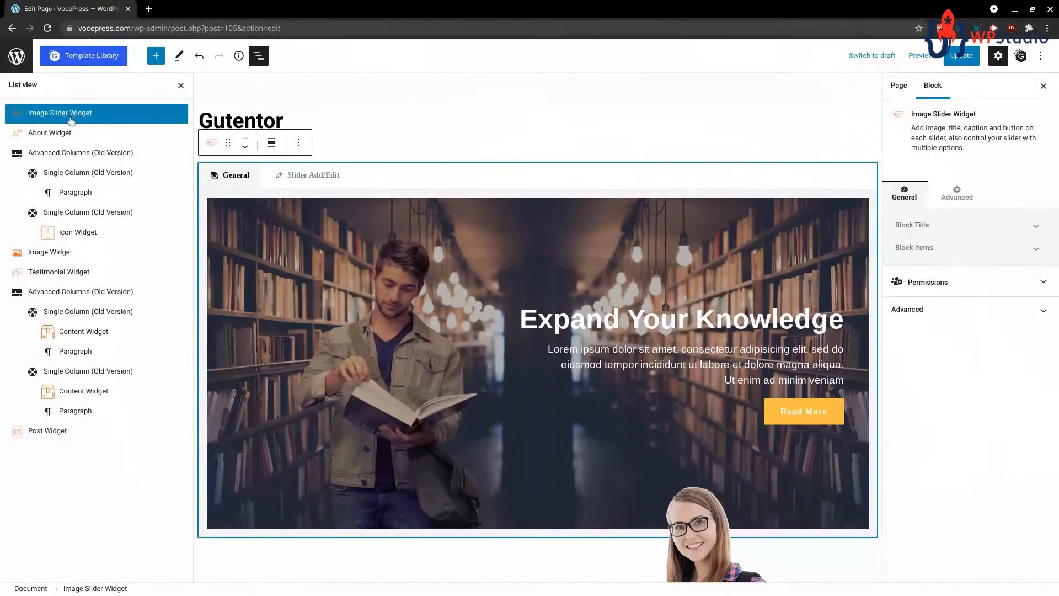
key(Delete)
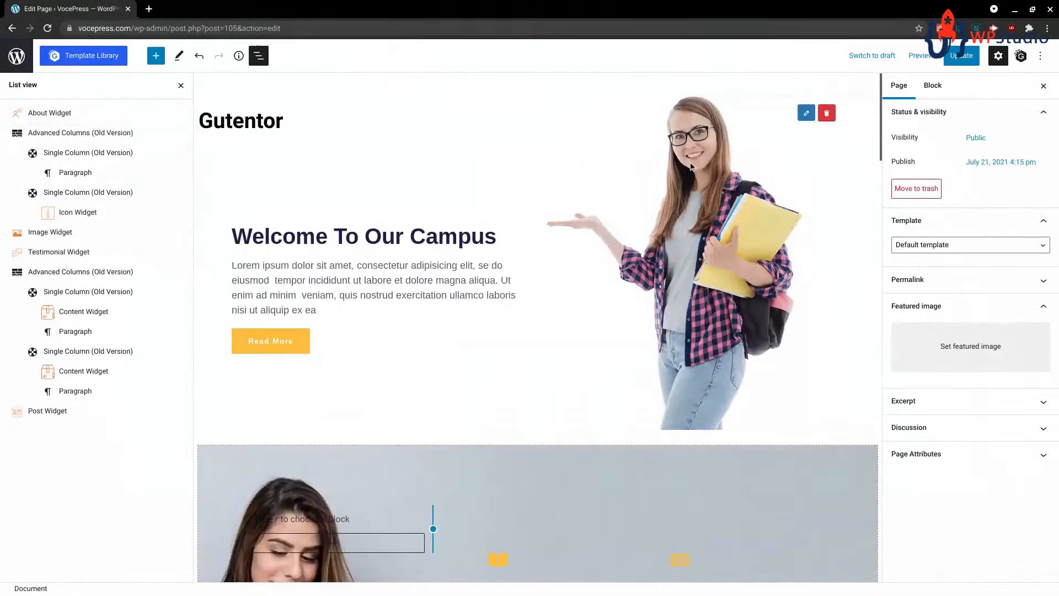
click(71, 113)
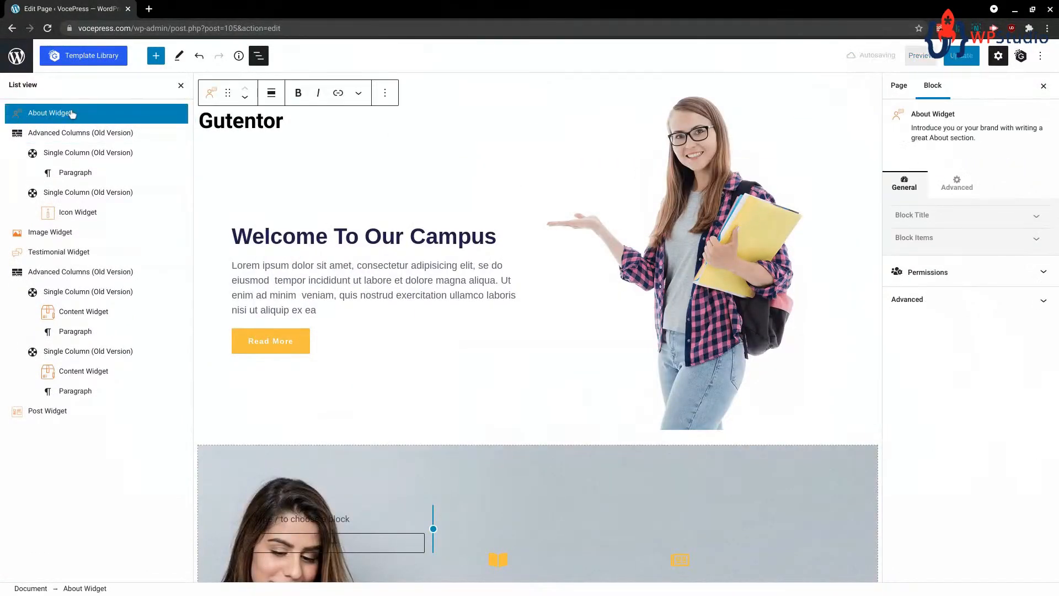
key(Delete)
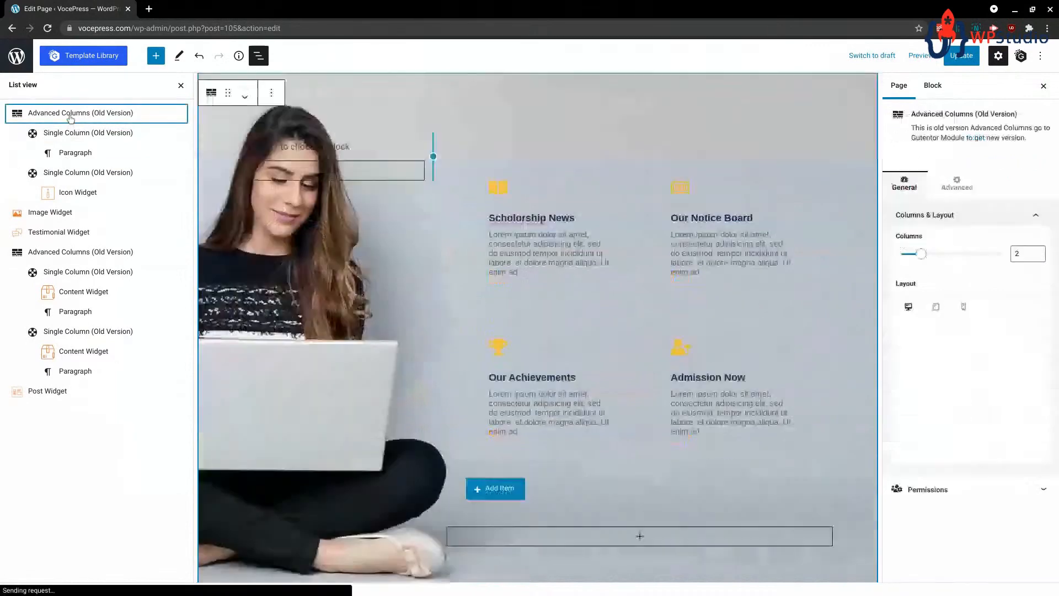
- Delete the first Advanced Columns (Old Version) block and the Image Widget from the page
click(71, 114)
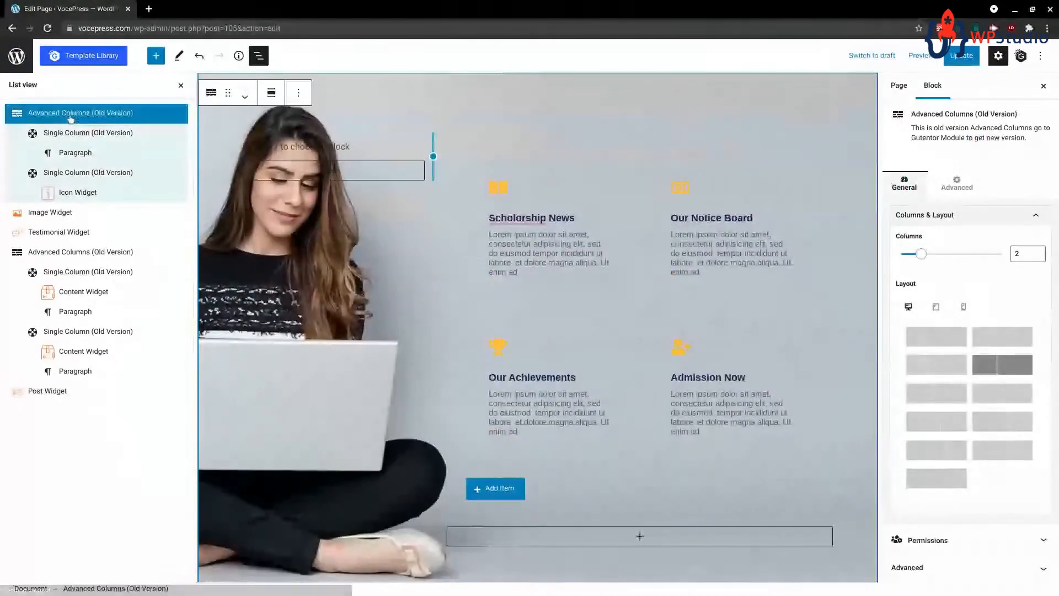
key(Delete)
click(61, 116)
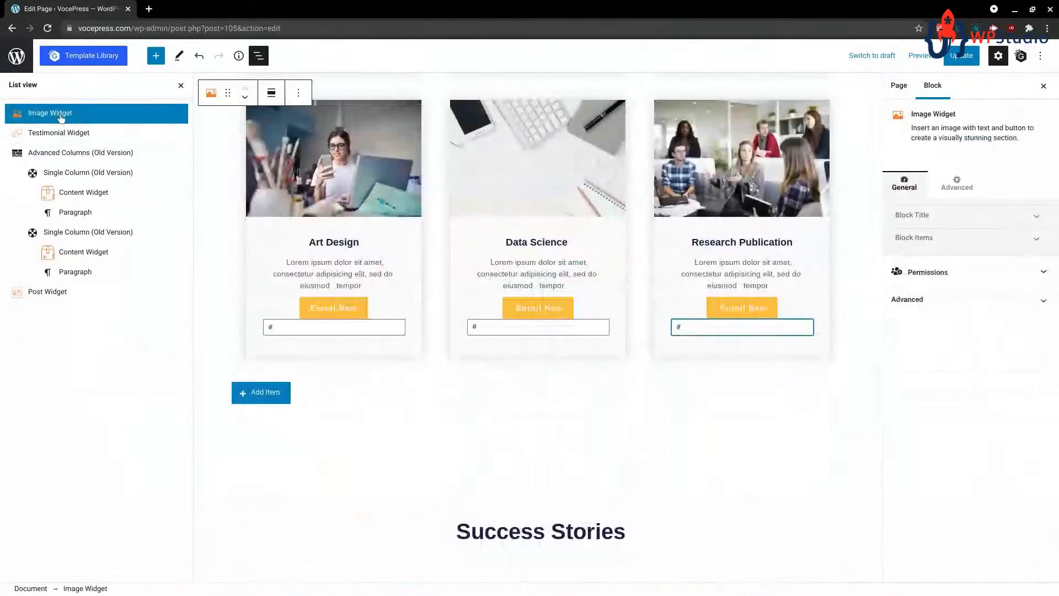
key(Delete)
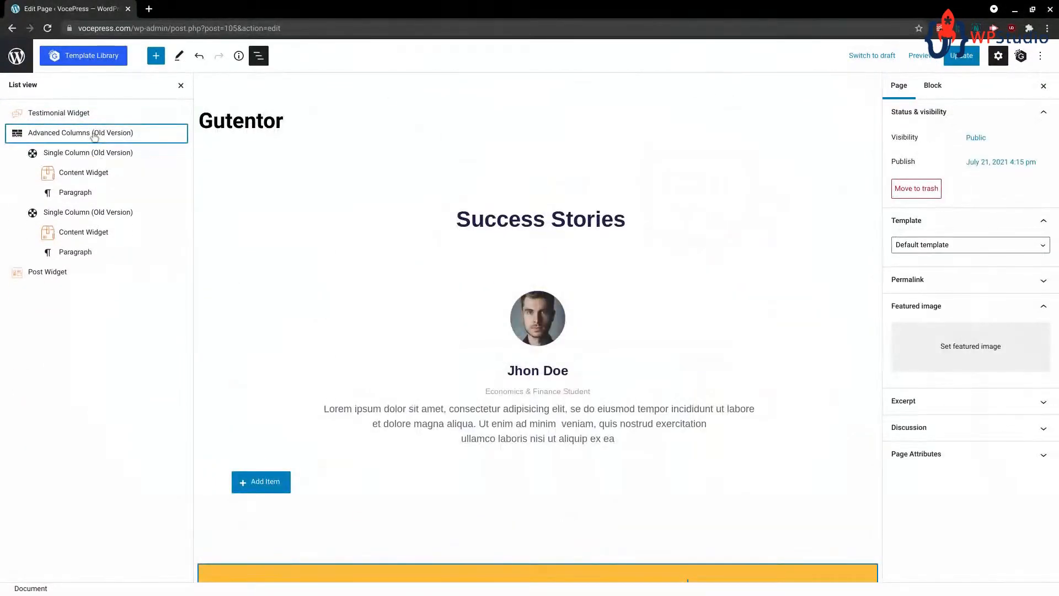
- Delete the remaining Testimonial Widget, Advanced Columns (Old Version) and Post Widget blocks, and close the list view
click(86, 114)
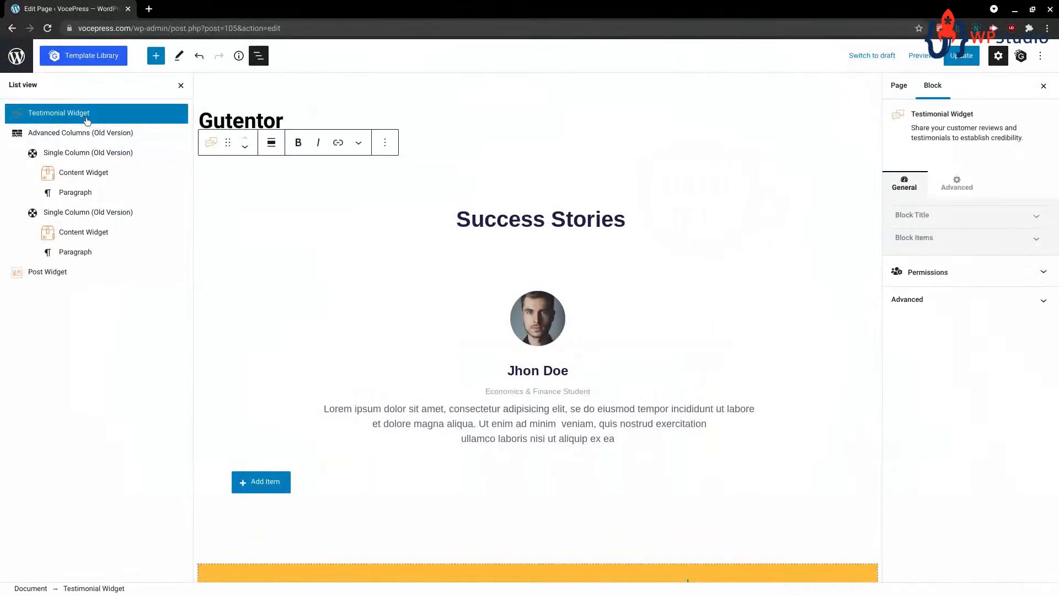
key(Delete)
click(84, 114)
key(Delete)
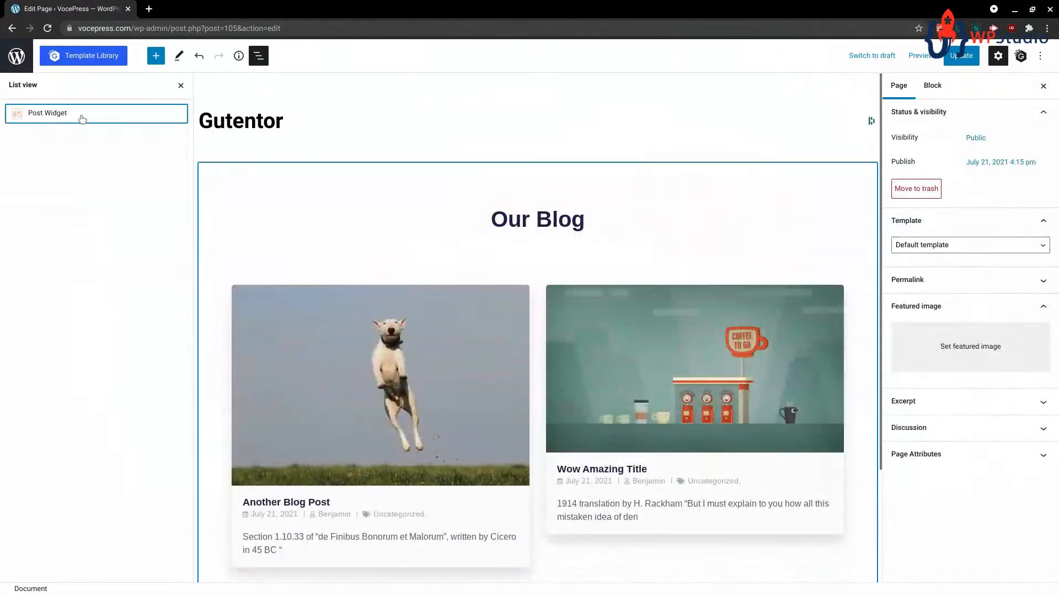
click(82, 113)
key(Delete)
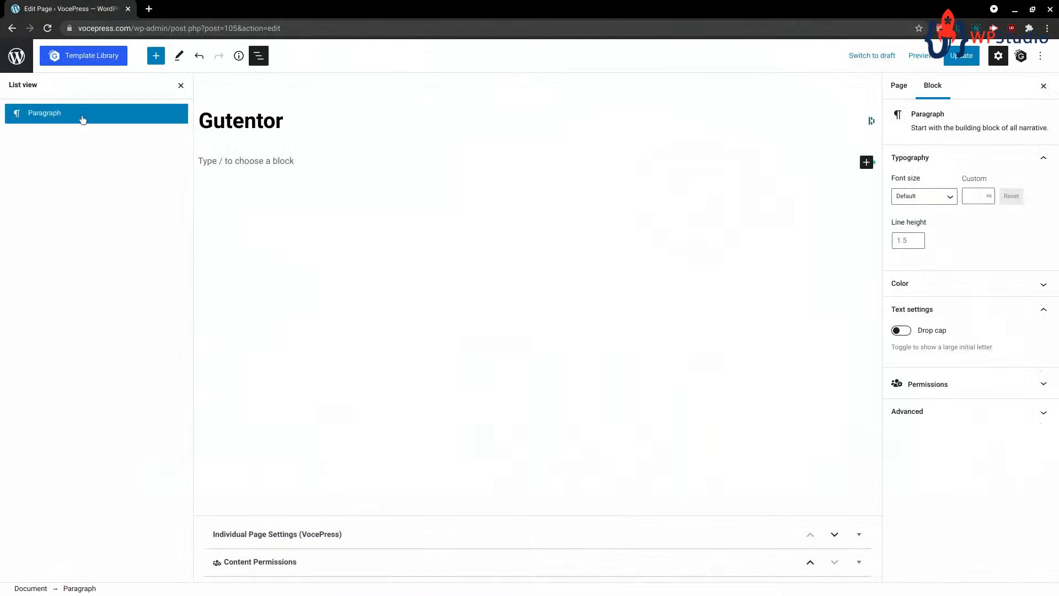
click(181, 85)
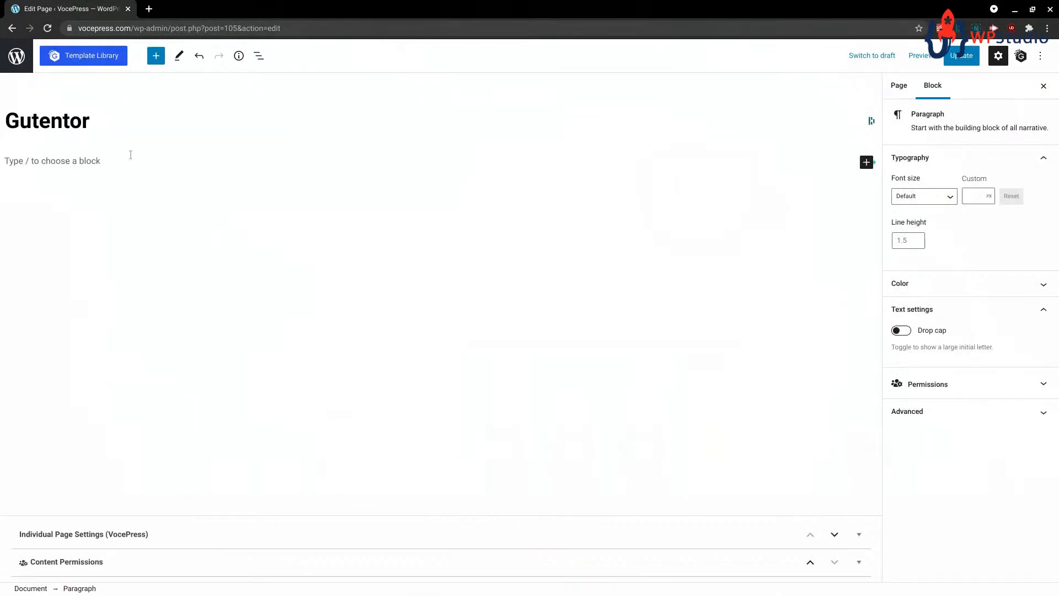
- Open the Gutentor template library and view the templates in the Education 1 template kit
click(84, 55)
click(520, 91)
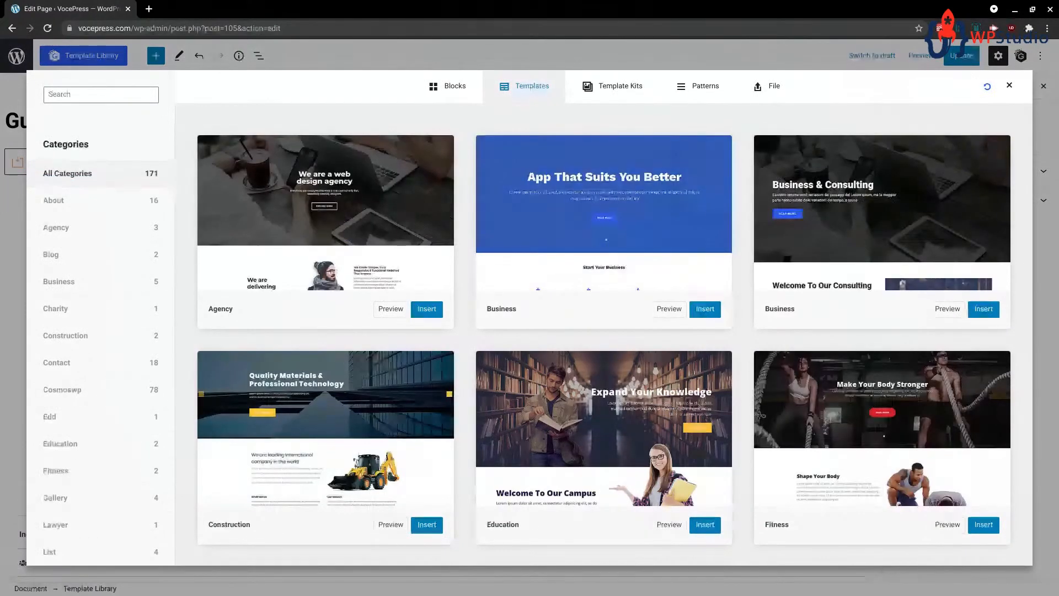
click(609, 88)
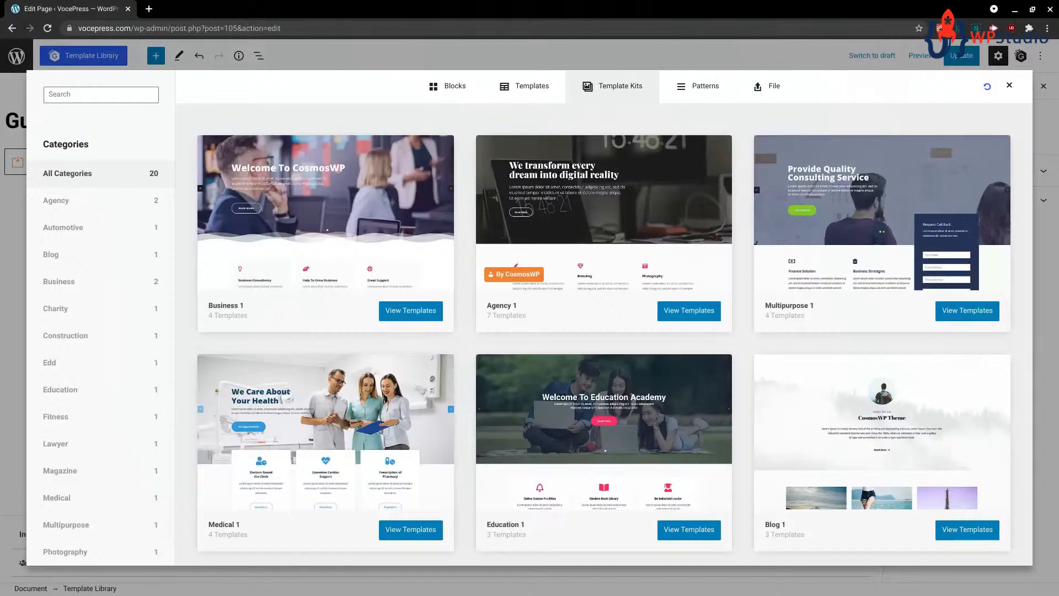
click(686, 531)
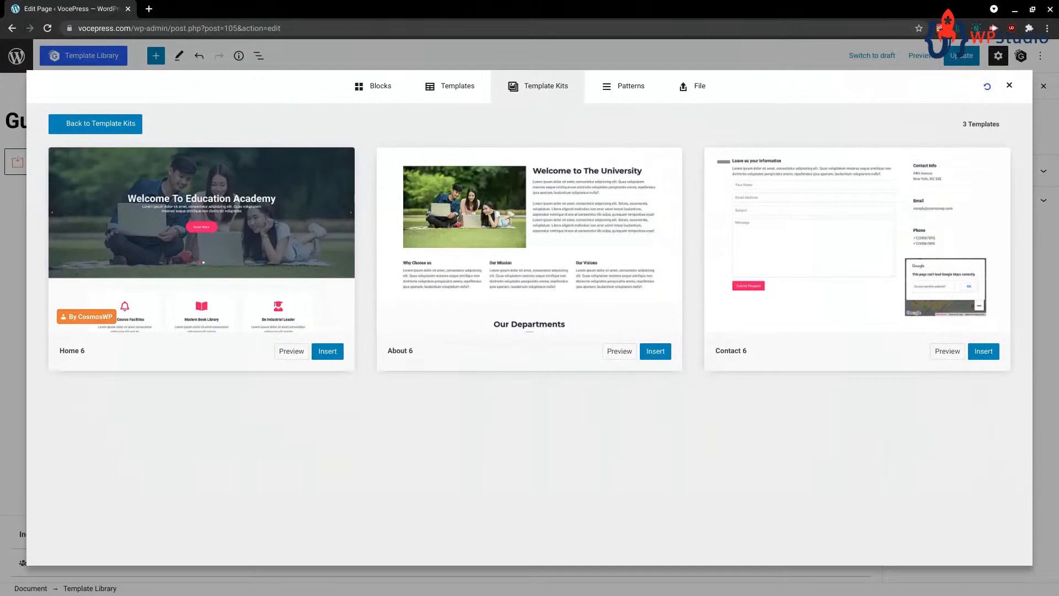
- Look through the templates of the Agency 1 template kit, and close the library
click(104, 125)
click(688, 310)
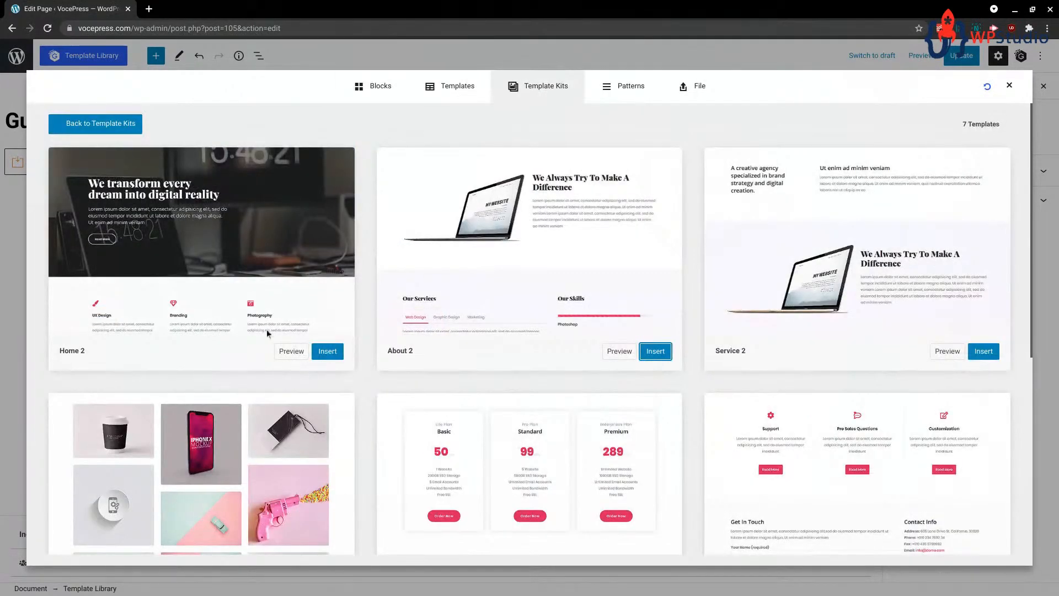
scroll(267, 331, down, 6)
scroll(277, 379, up, 6)
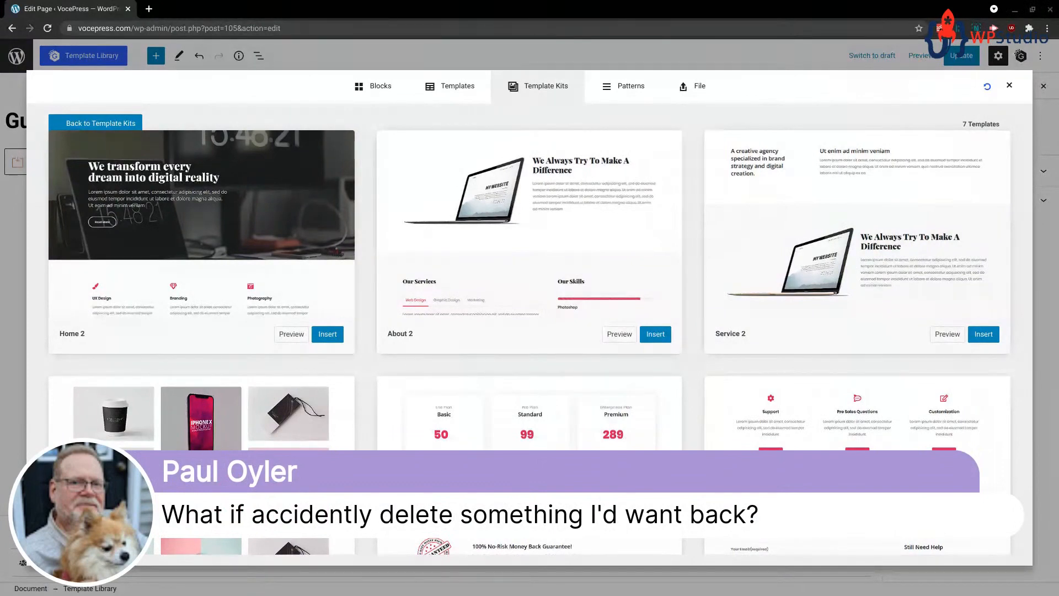
click(1011, 87)
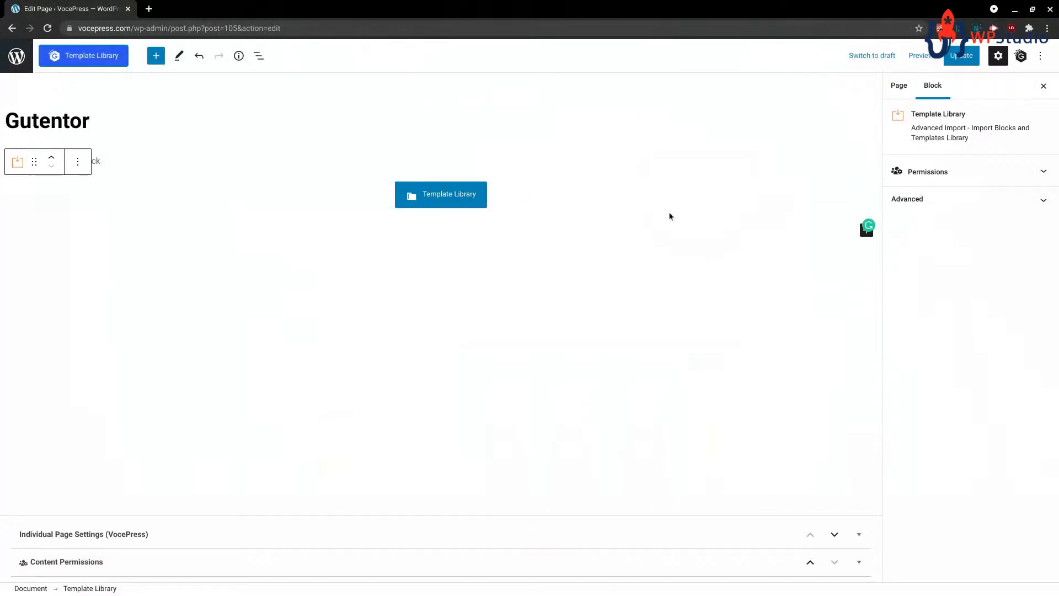
- Delete the leftover Template Library block using the list view of the page's blocks
click(259, 56)
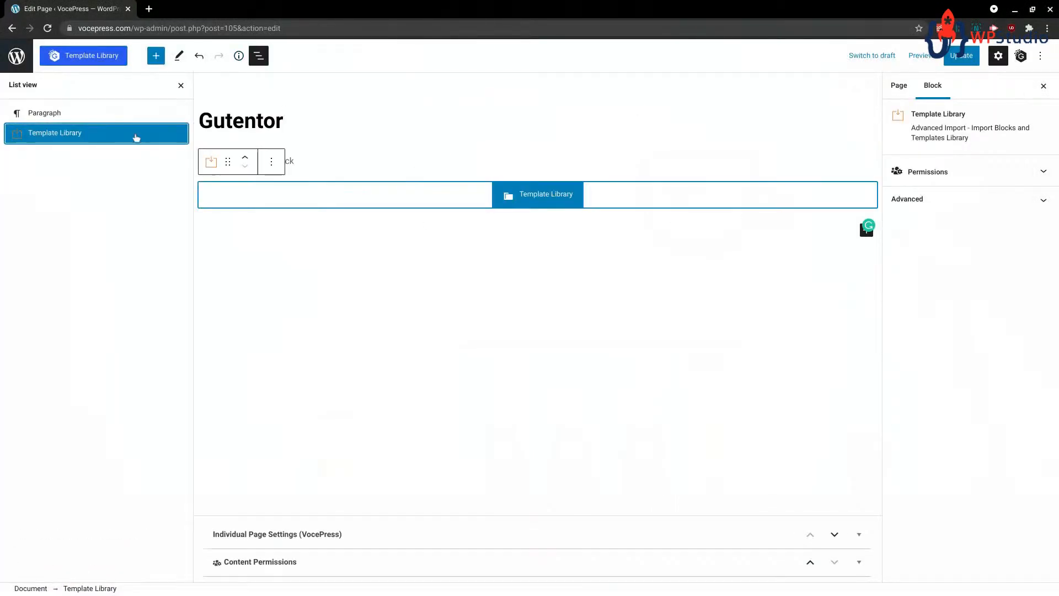
click(92, 140)
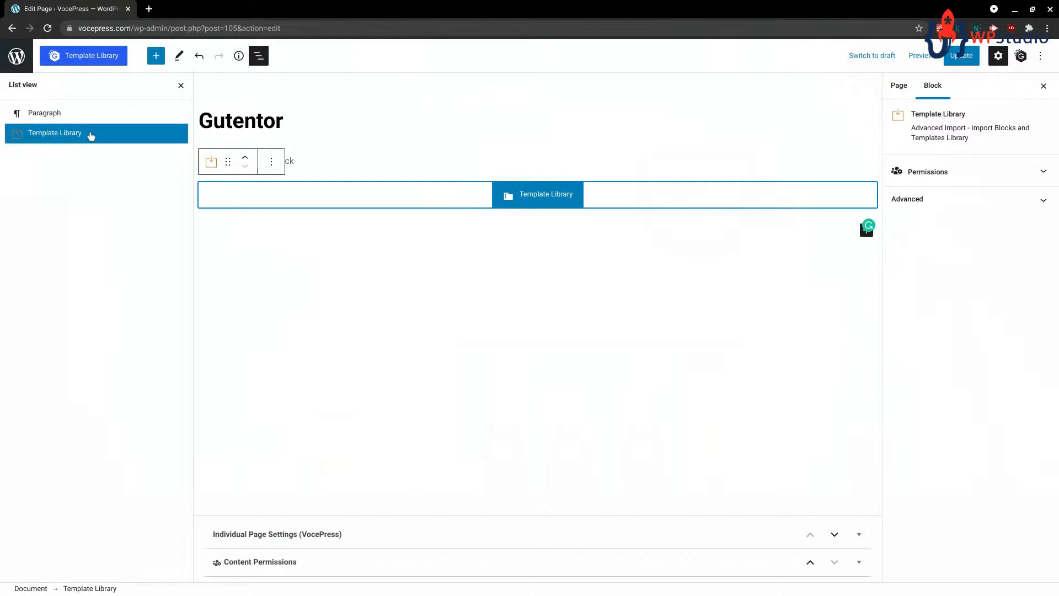
key(Delete)
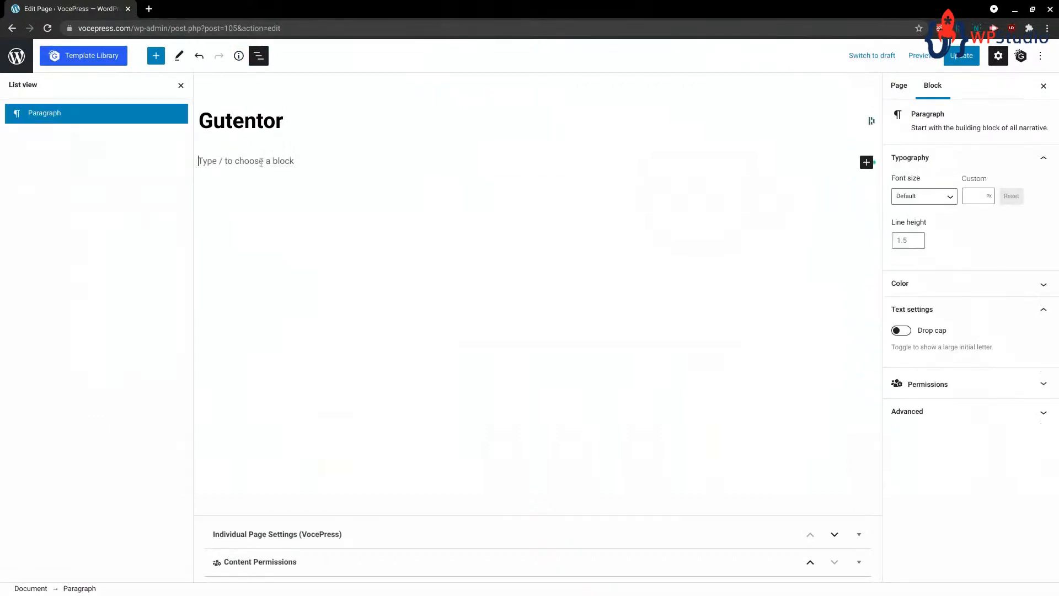
- Write a paragraph reading "We are typing something AWESOME!!!!" with an empty one below it, and delete the text paragraph
text(We are typing something AWESOME!!!!)
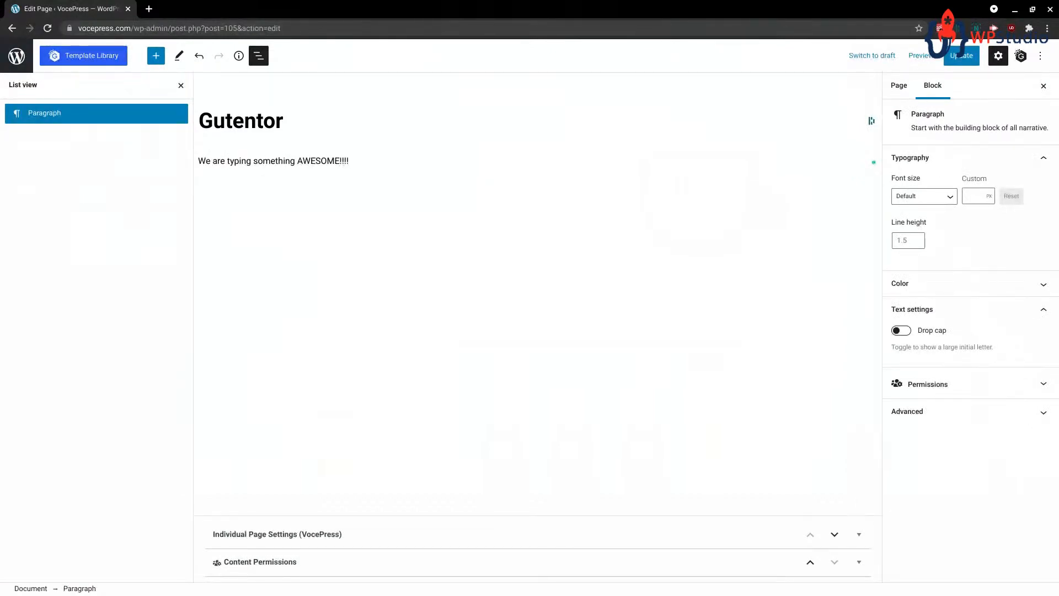
key(Return)
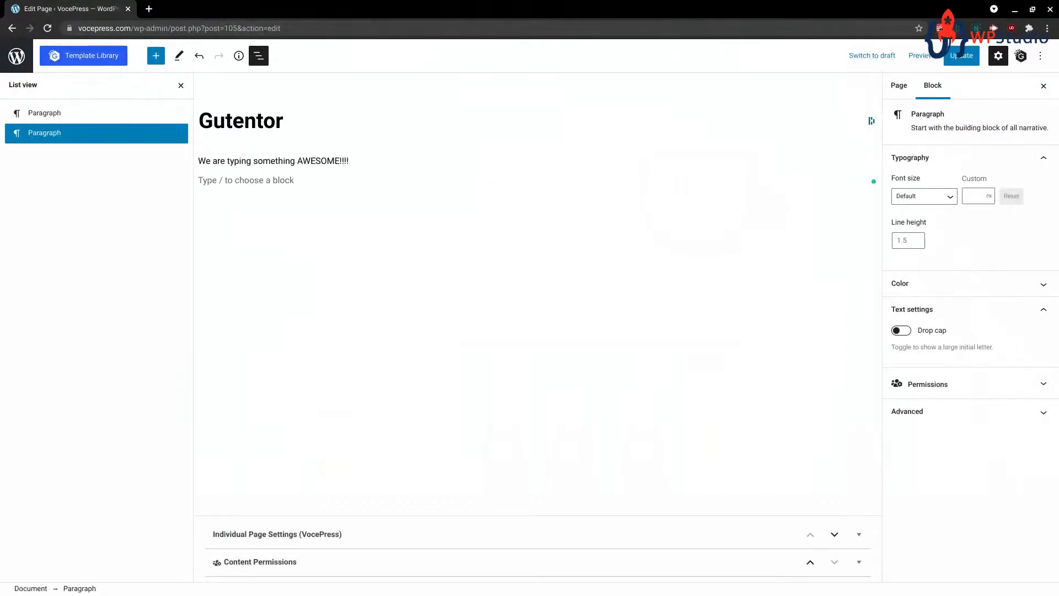
click(33, 113)
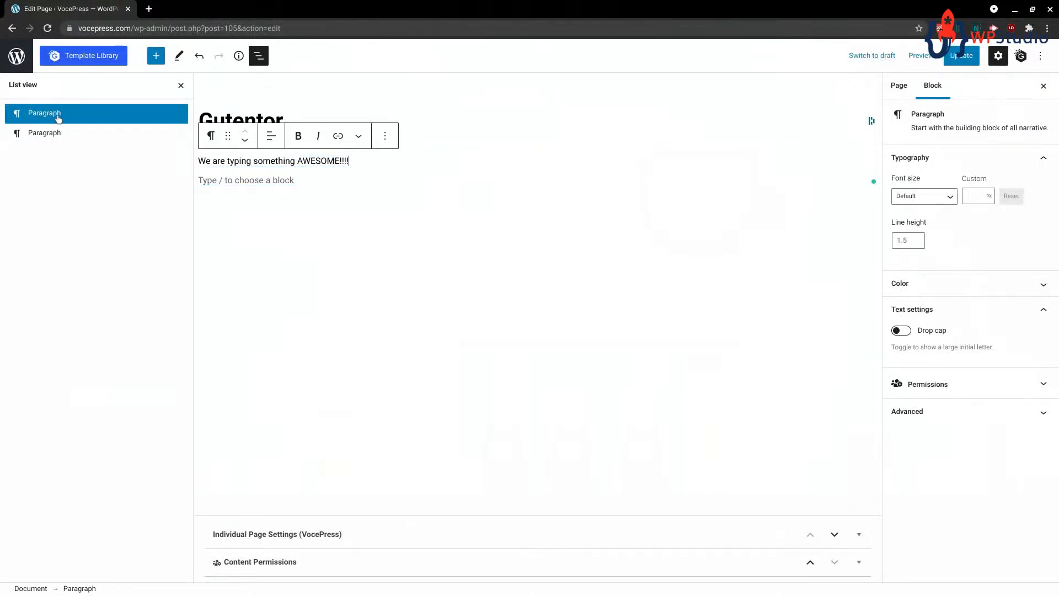
key(shift+alt+z)
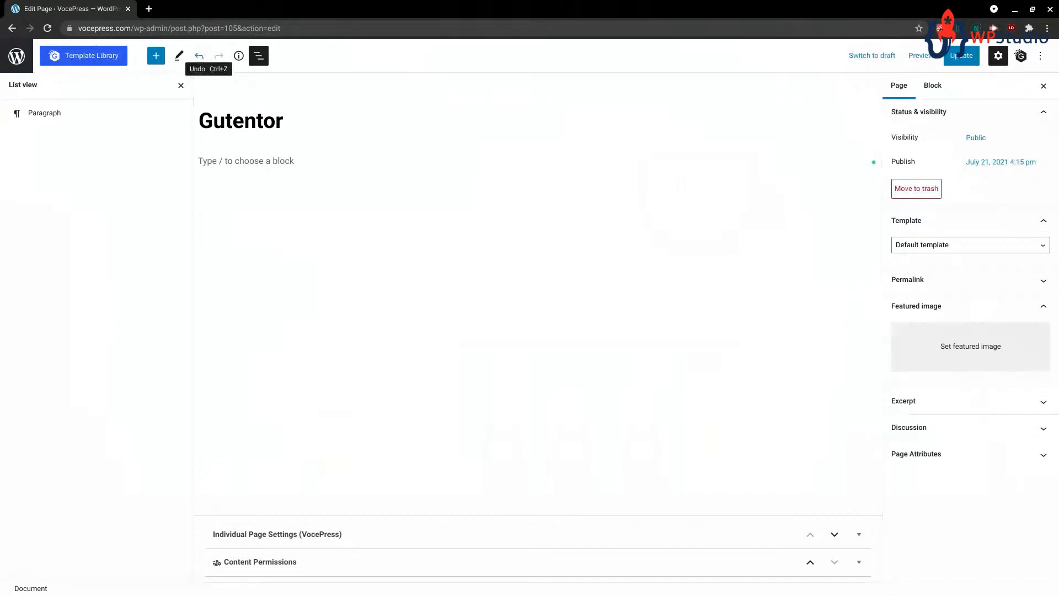
- Undo the deletion of the text paragraph, and remove that paragraph from the page again
click(199, 56)
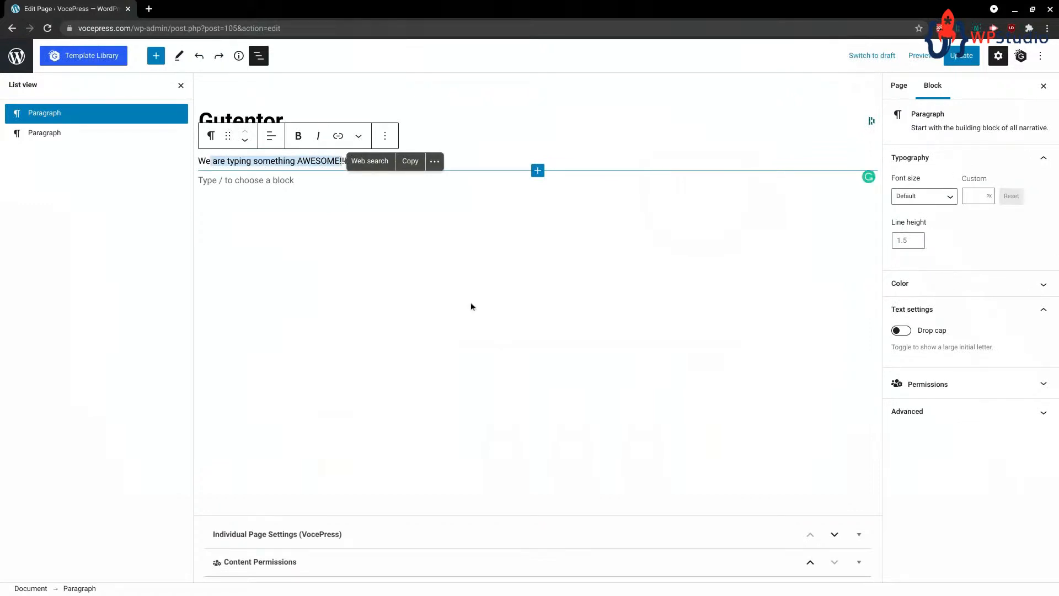
click(319, 209)
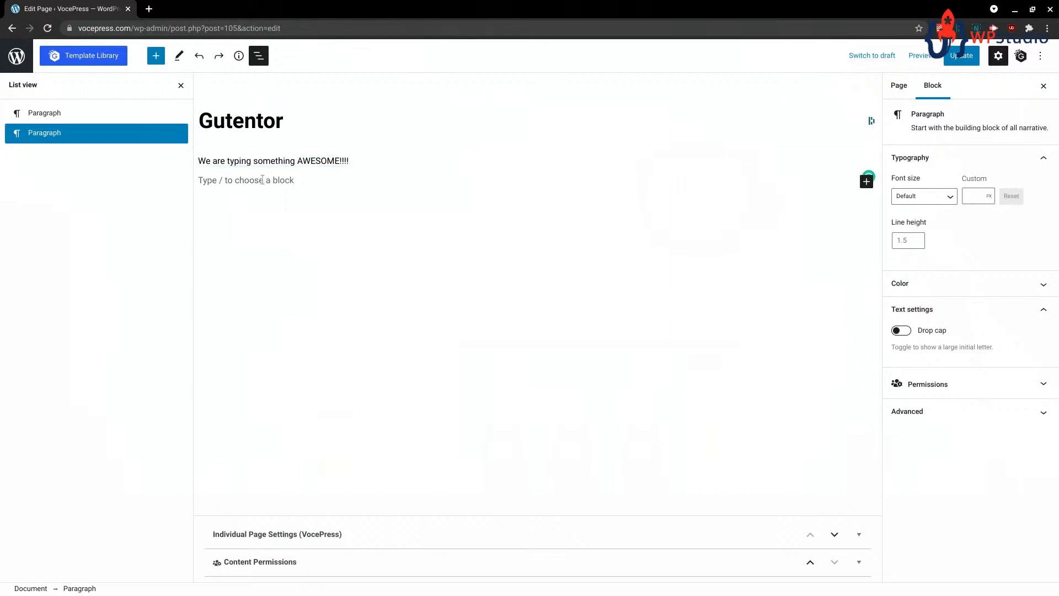
click(235, 161)
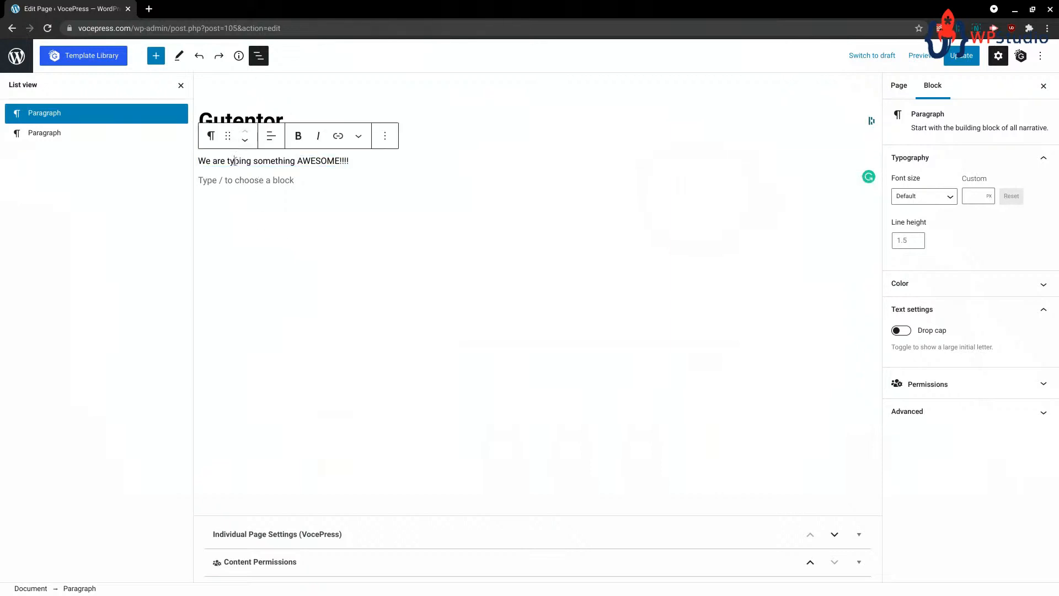
key(shift+alt+z)
click(239, 161)
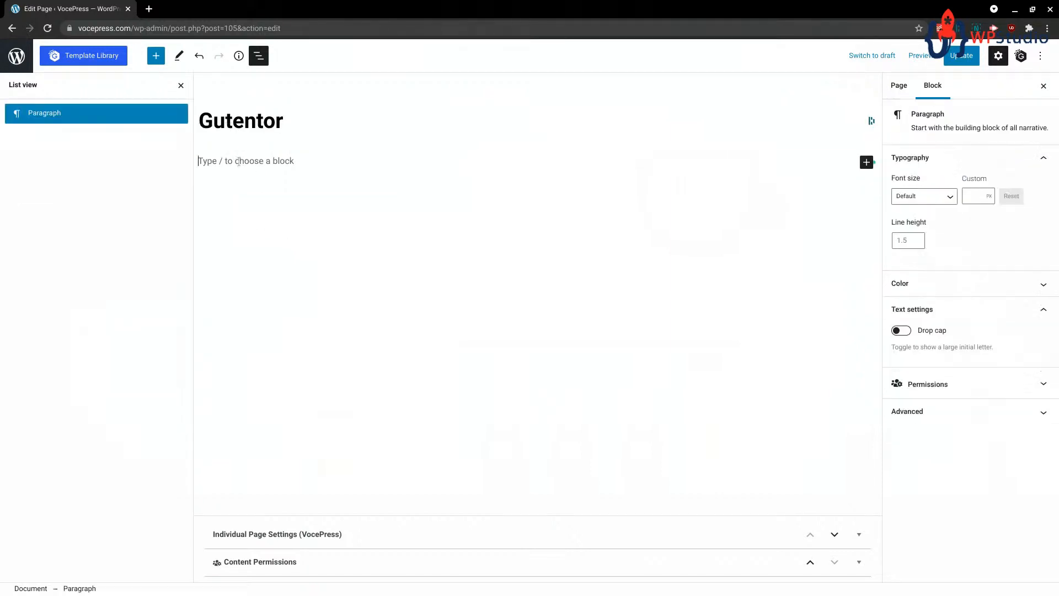
- Browse the template library's patterns in the Buttons, Query and All Categories groups, and close the library
click(92, 56)
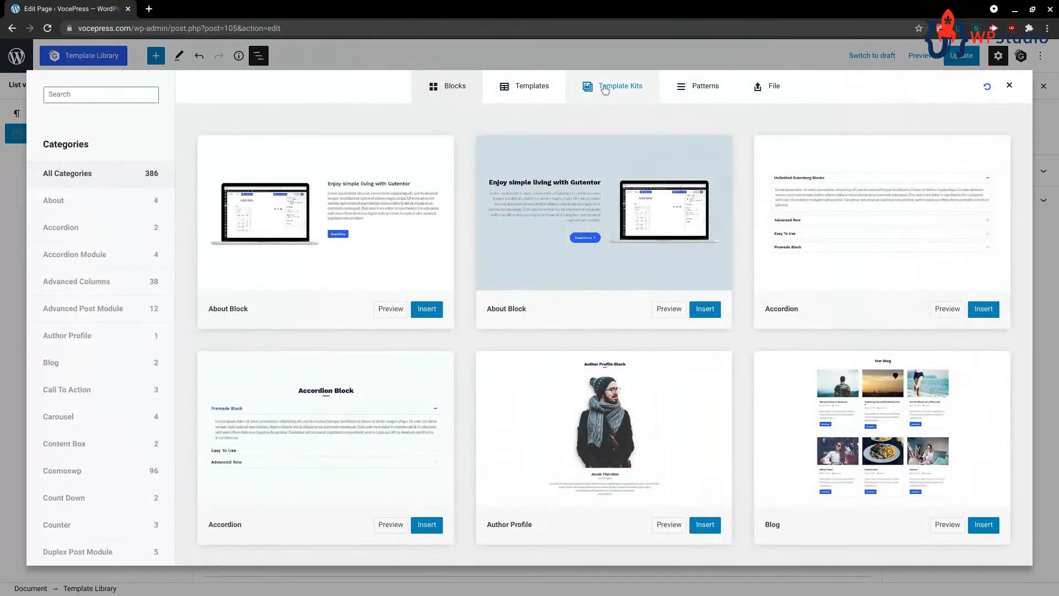
click(680, 87)
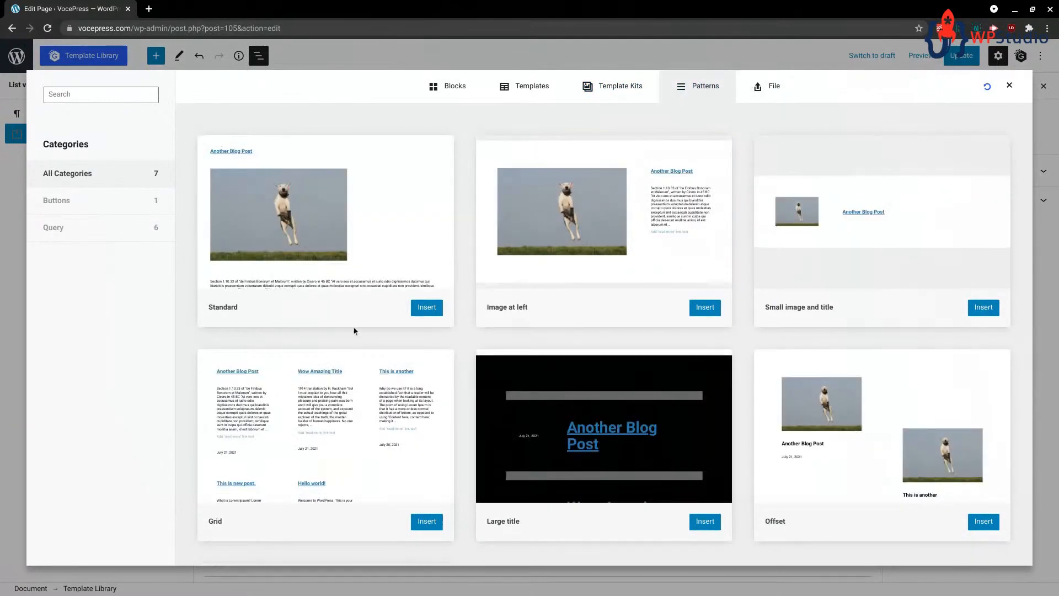
click(86, 202)
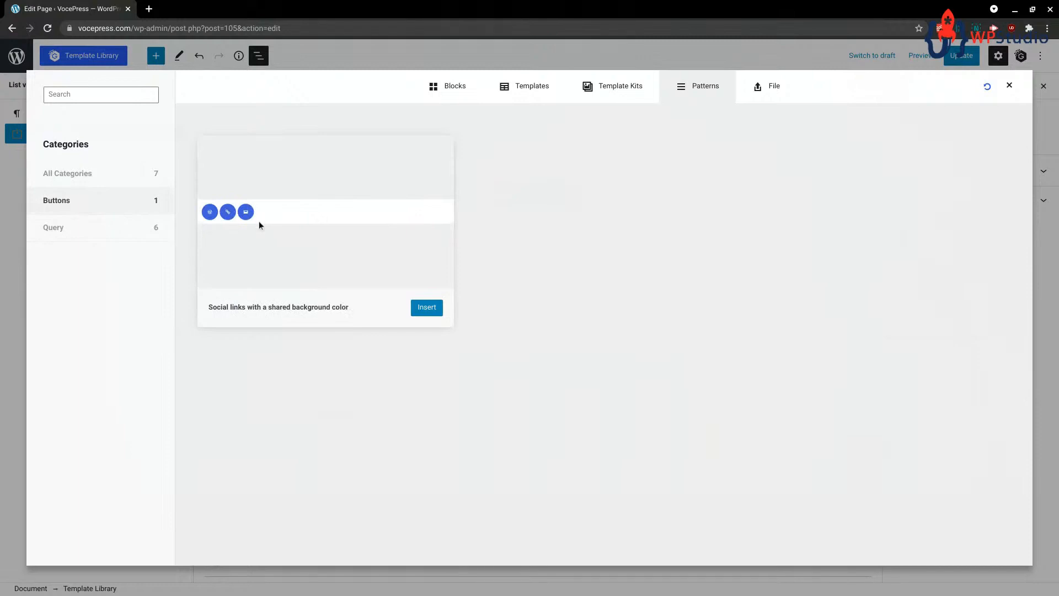
click(86, 229)
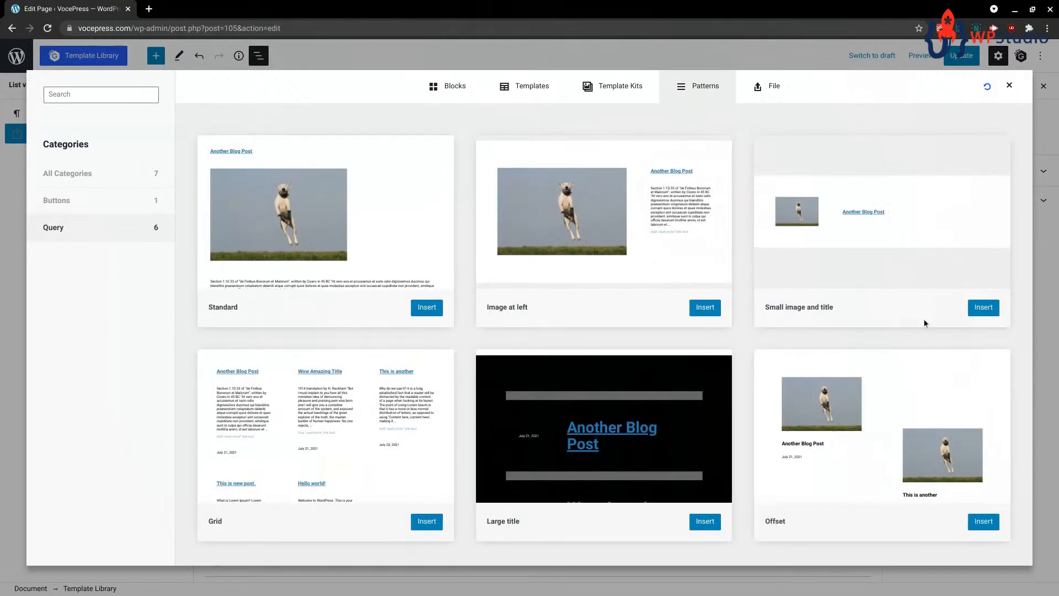
click(80, 173)
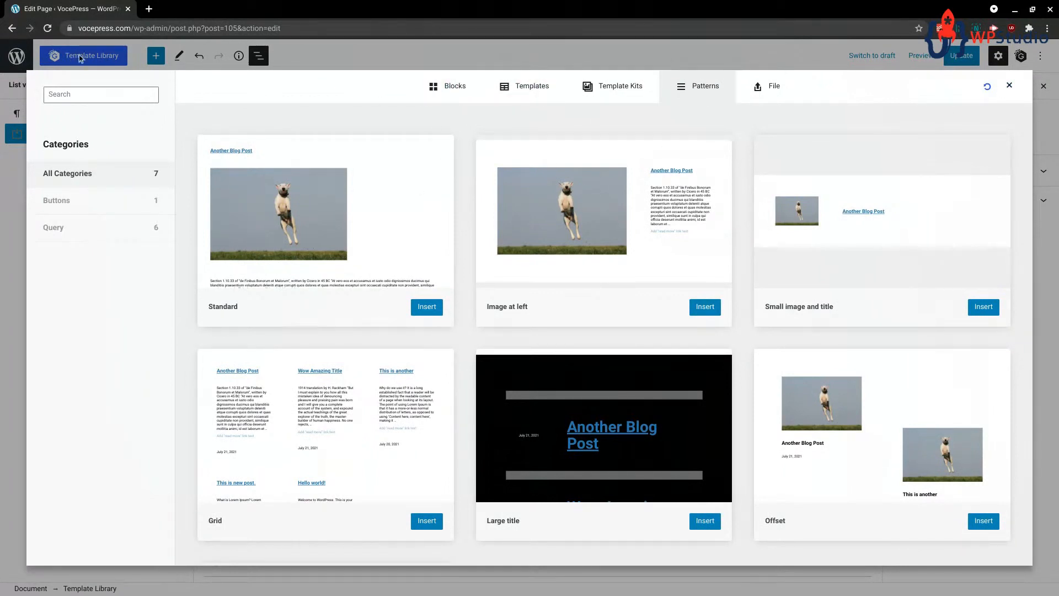
click(1009, 86)
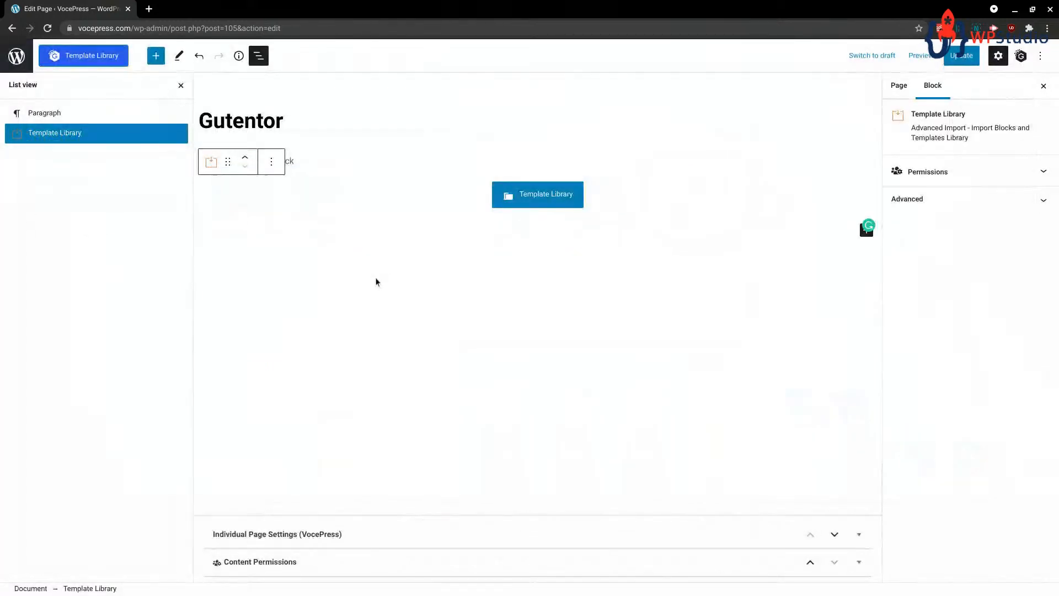
- Delete the empty paragraph and the Template Library block from the page, and close the list view
click(439, 176)
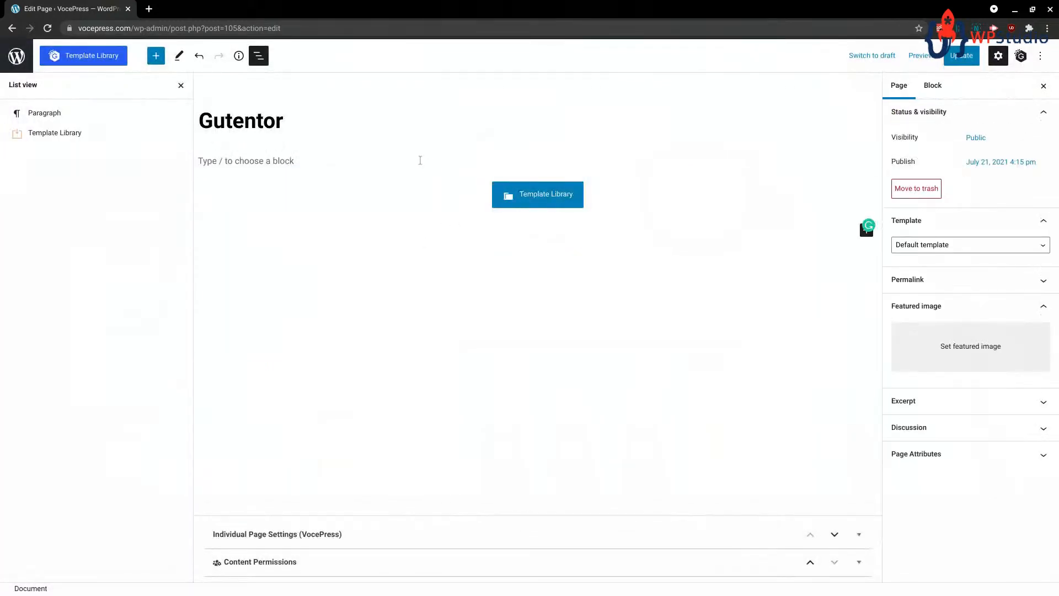
click(420, 160)
click(452, 168)
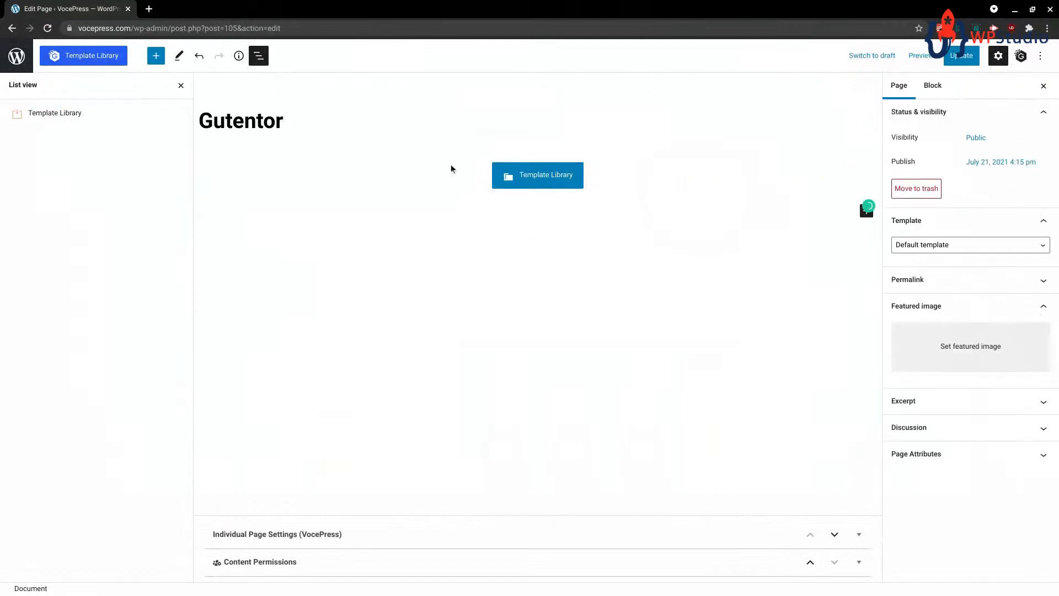
click(51, 117)
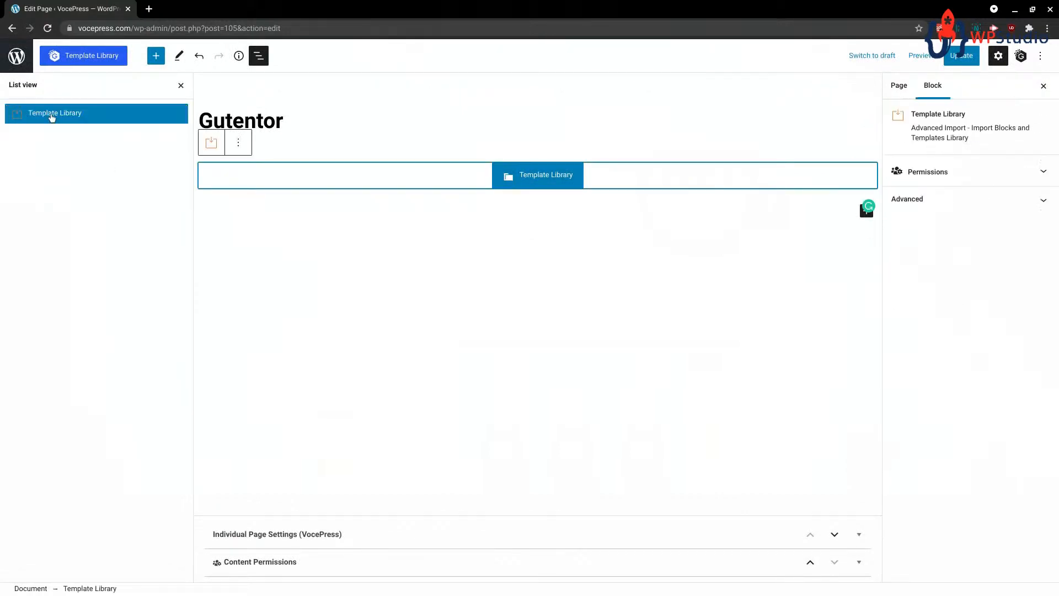
key(Delete)
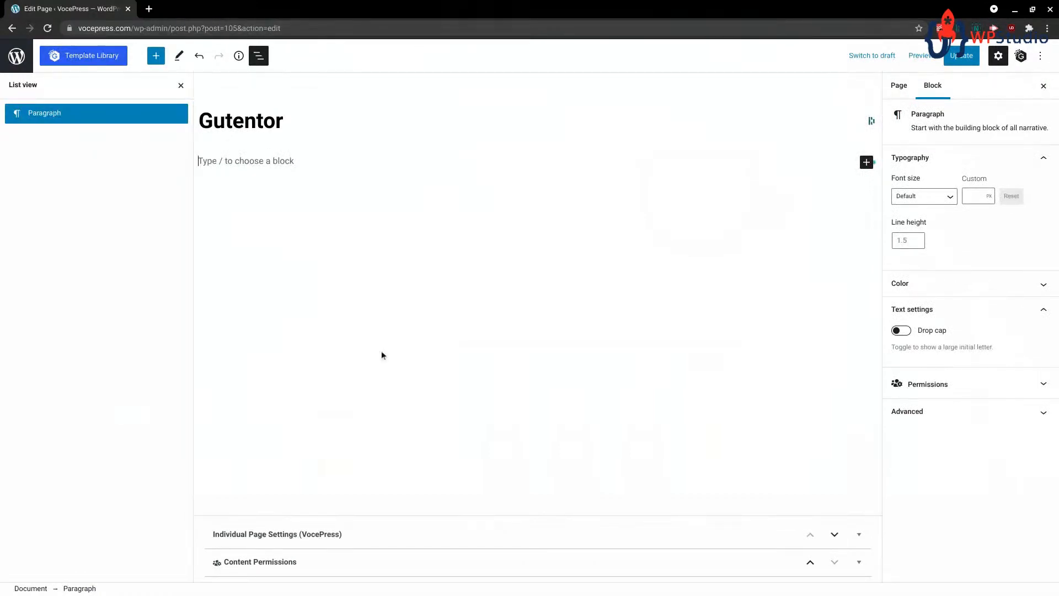
click(258, 59)
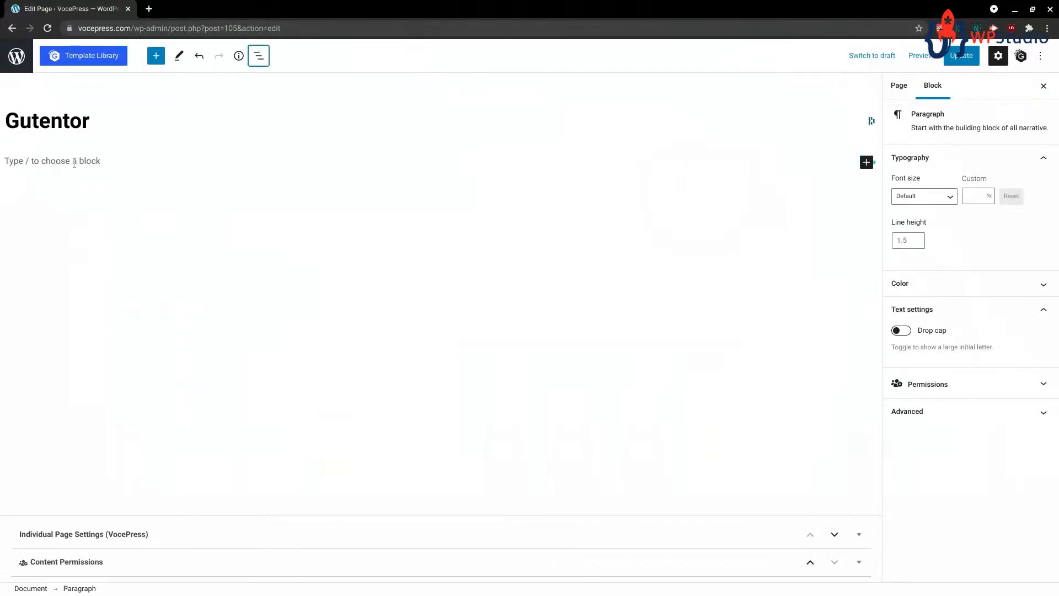
- Insert a Heading block in the empty paragraph below the page title using a slash command
key(alt+Tab)
click(87, 162)
text(/par)
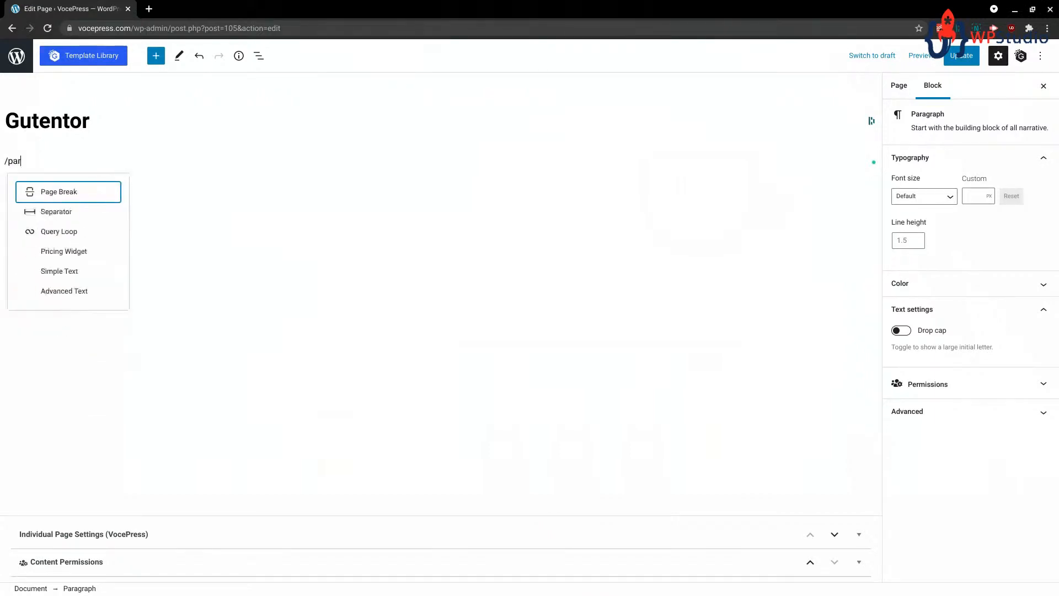
key(BackSpace)
key(BackSpace)
key(BackSpace)
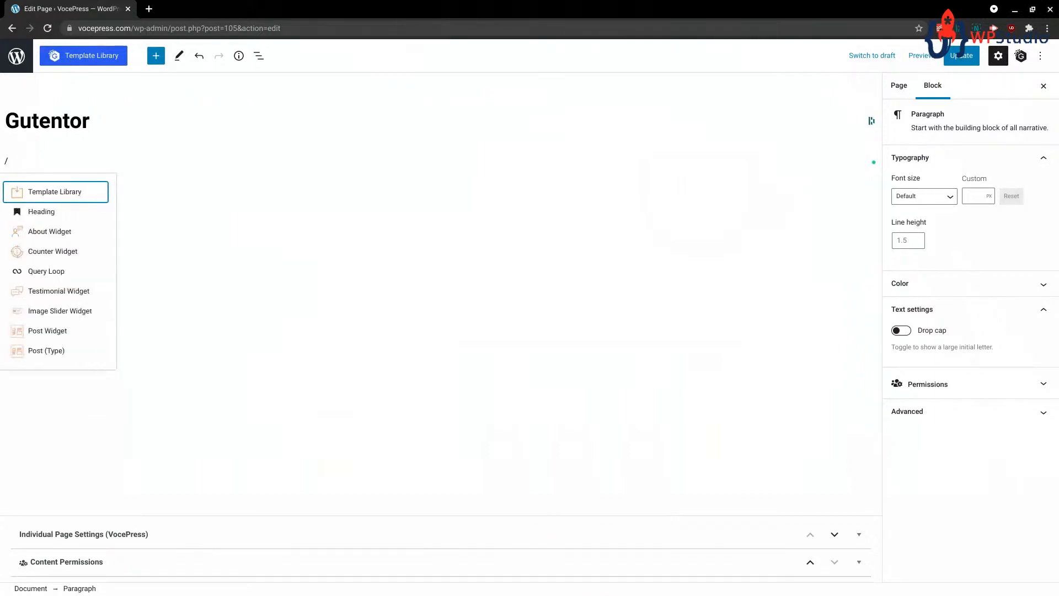
text(te)
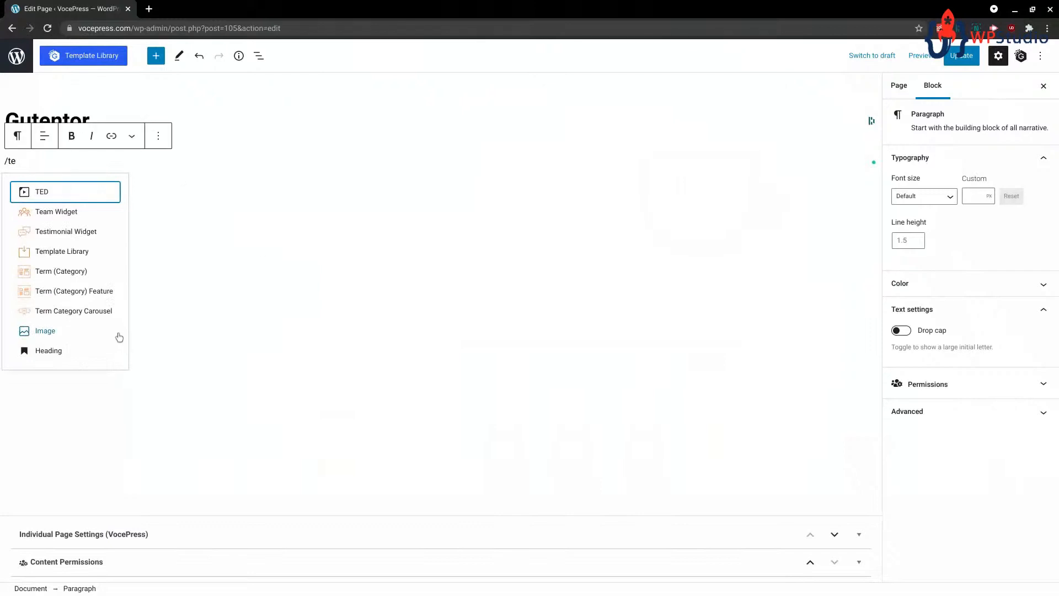
click(61, 349)
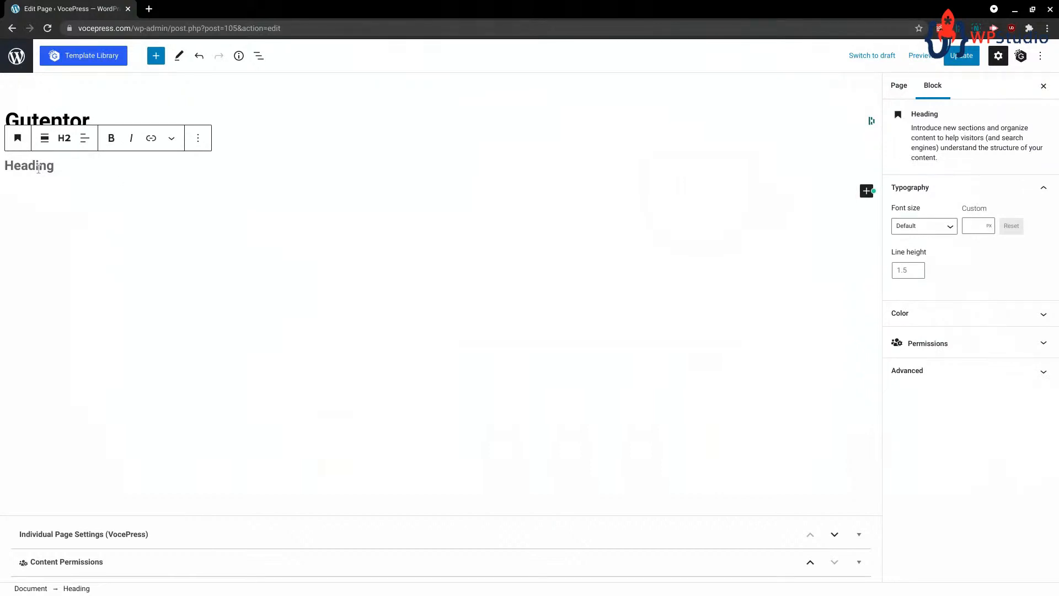
- Write "Heading in Gutenberg/Block Editor" as the text of the new heading
click(99, 347)
click(56, 166)
text(Headin)
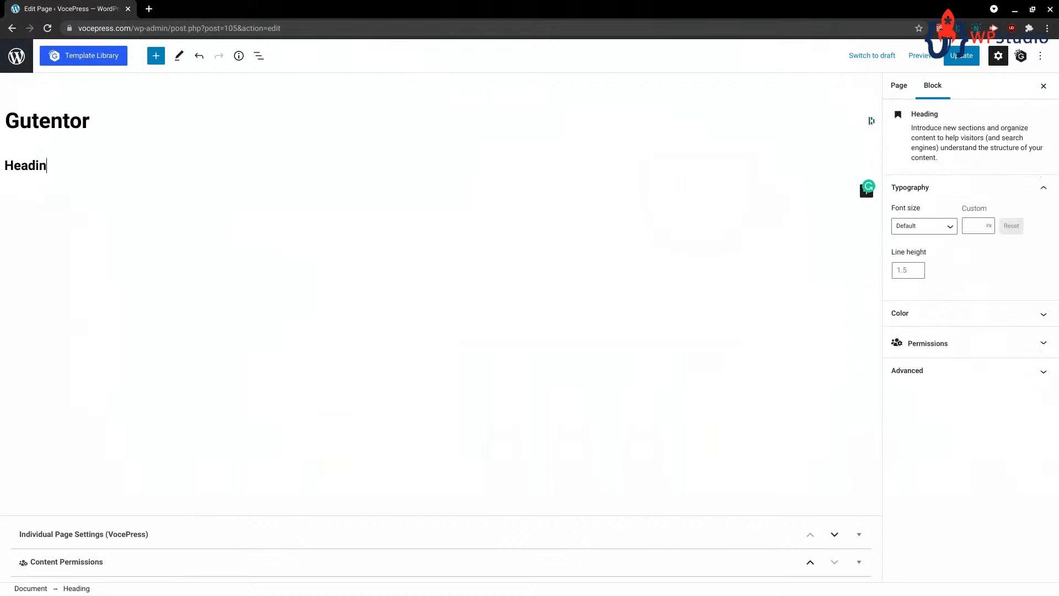
text(g in Gutenberg/Block Edito)
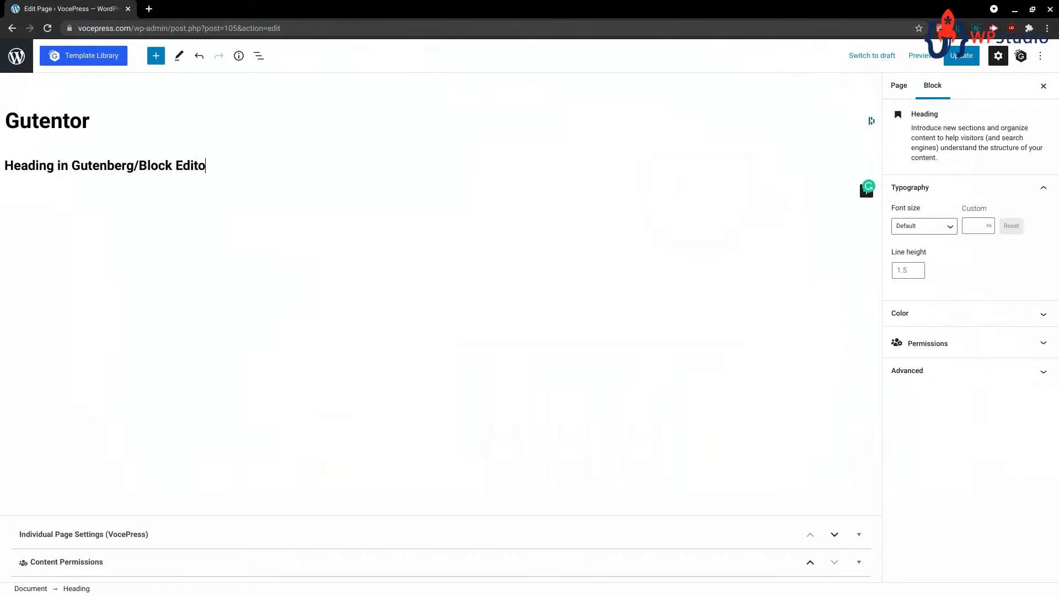
text(r)
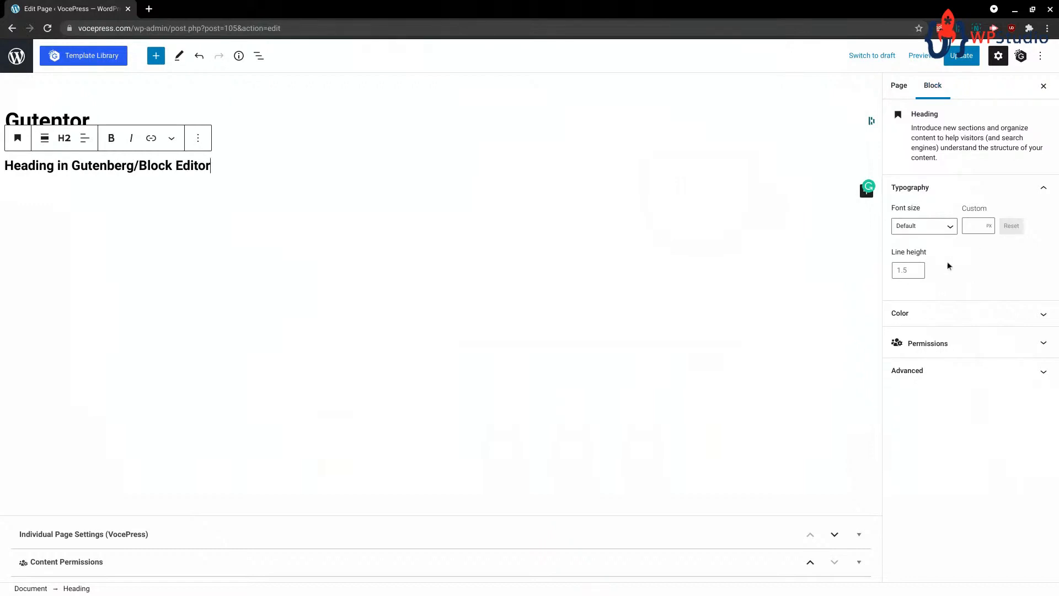
- Look through the heading block's font size choices, color options and advanced settings
click(936, 229)
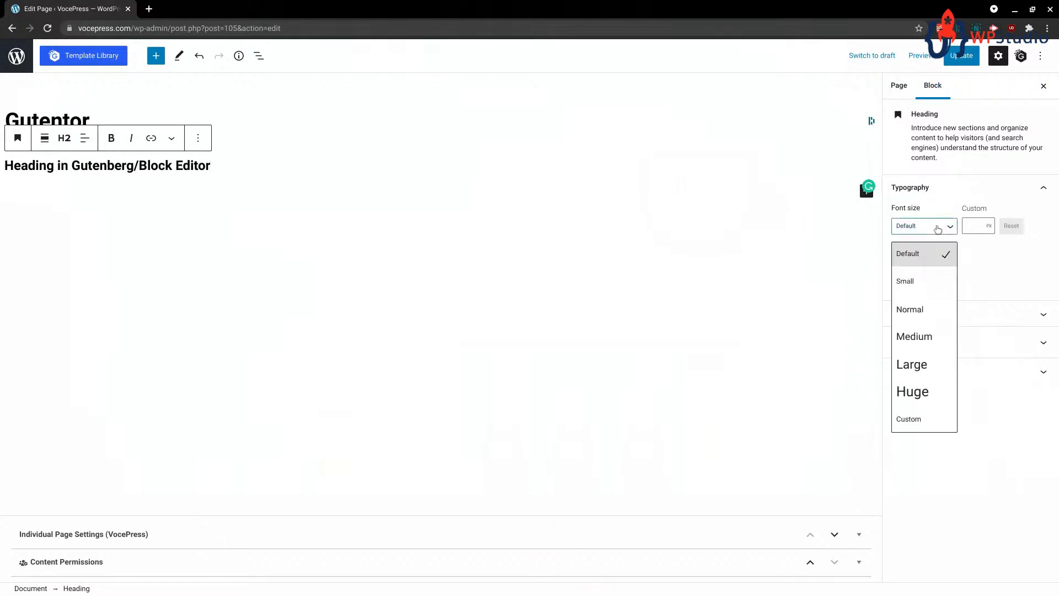
click(938, 228)
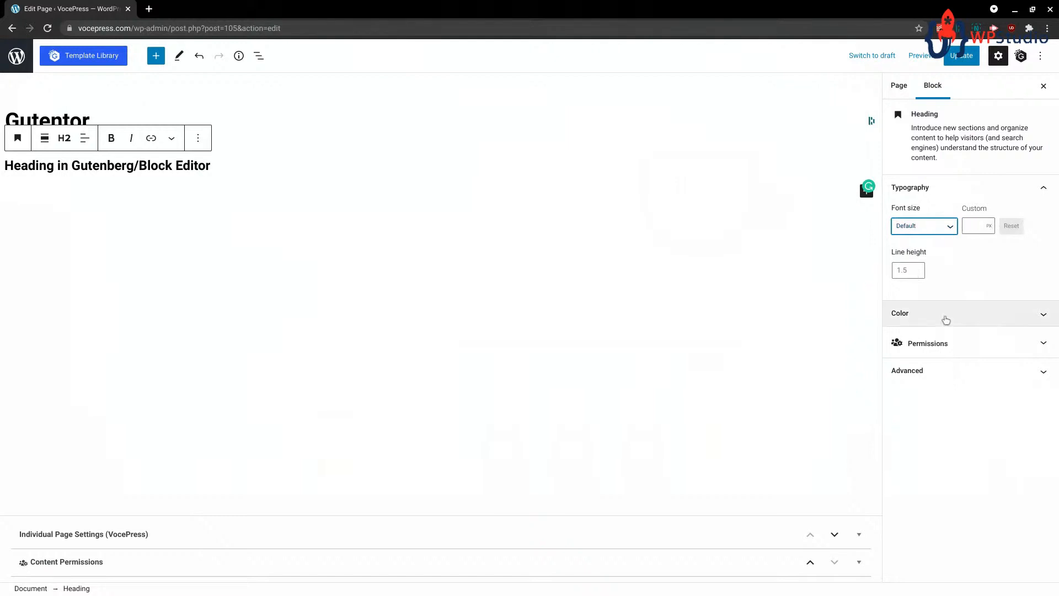
click(945, 315)
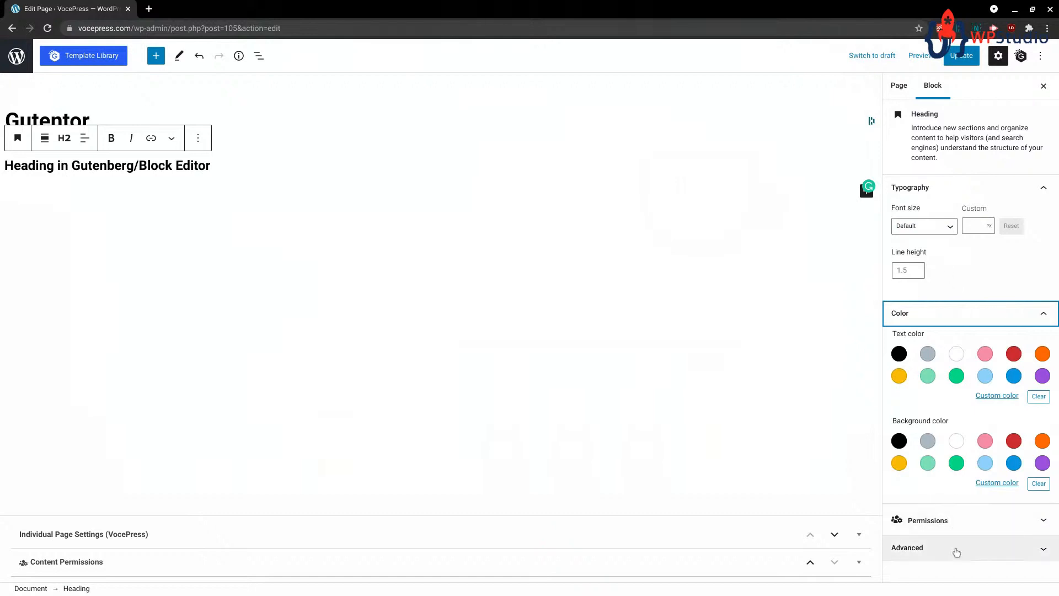
click(954, 549)
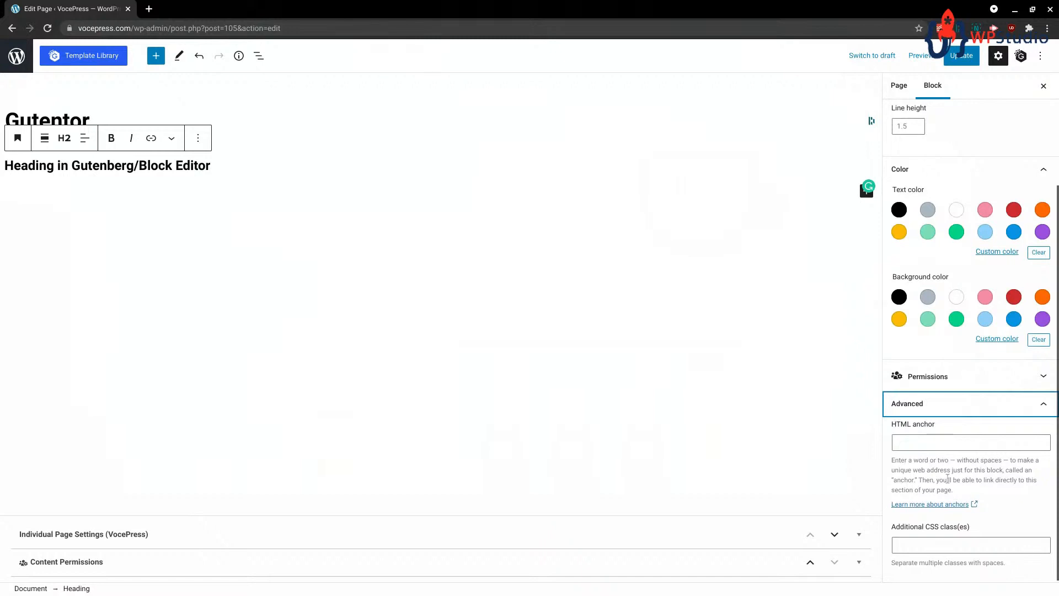
click(935, 407)
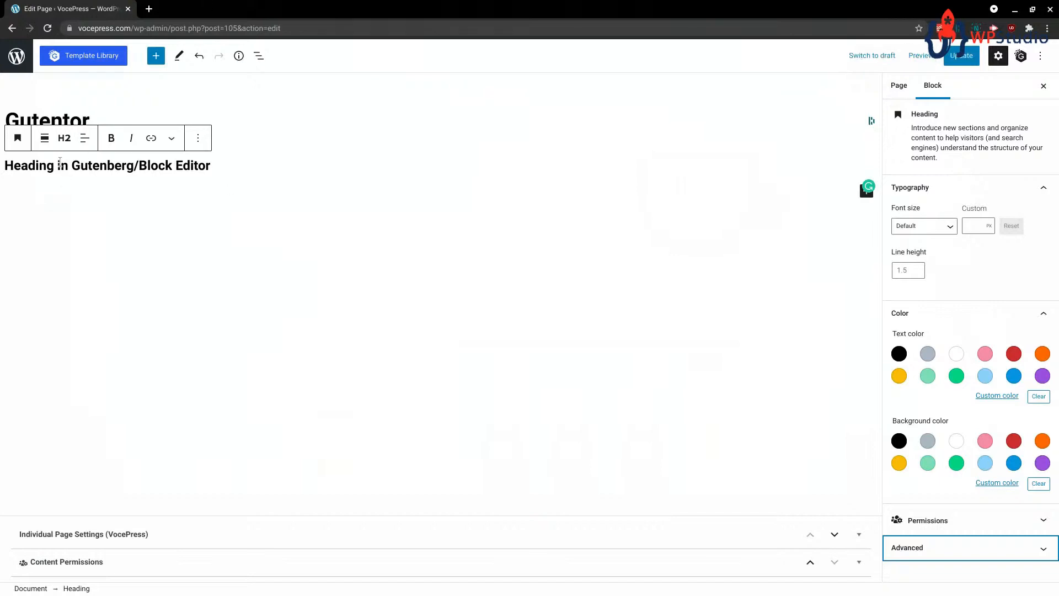
click(971, 142)
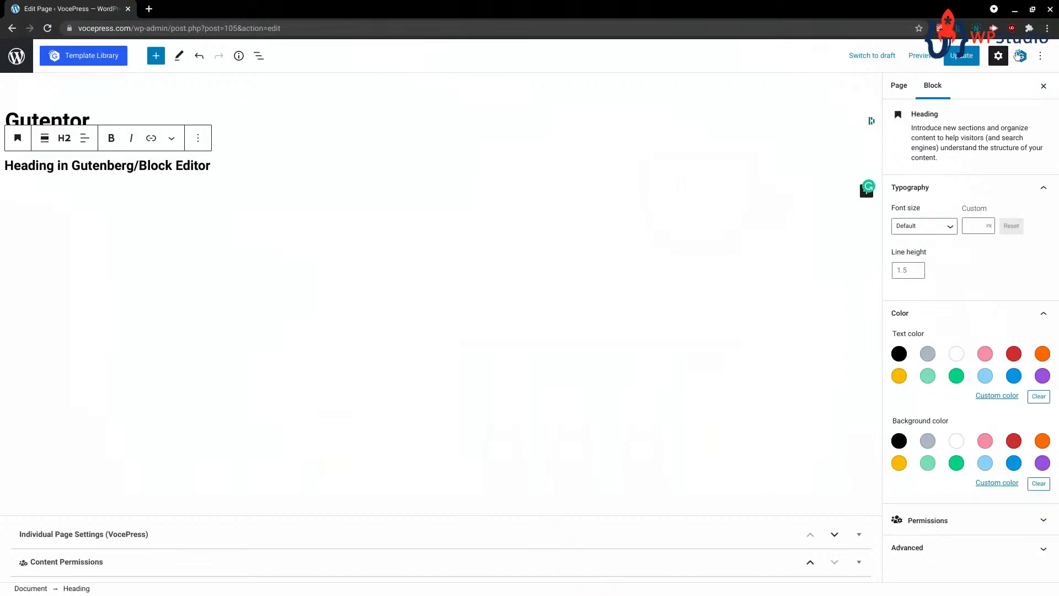
- Add a turquoise custom color, #0dfec2, to Gutentor's global color palette
click(1021, 56)
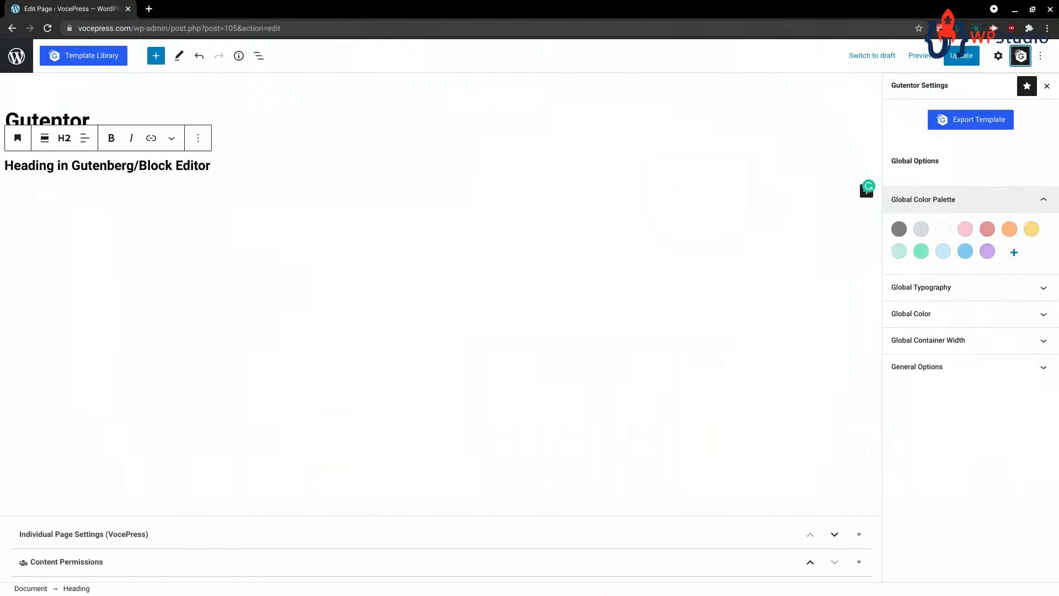
click(1014, 252)
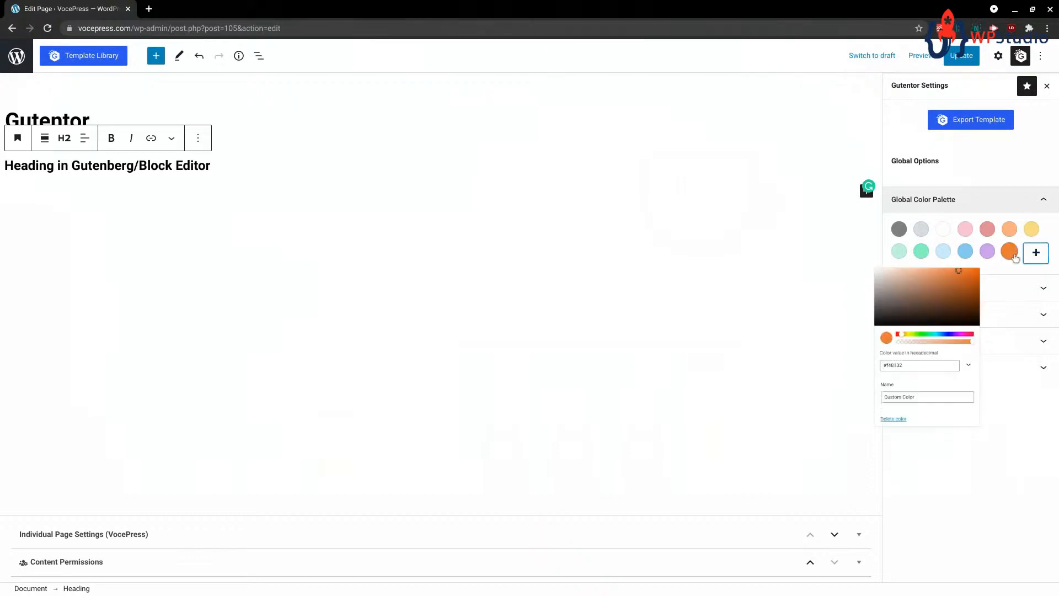
click(896, 307)
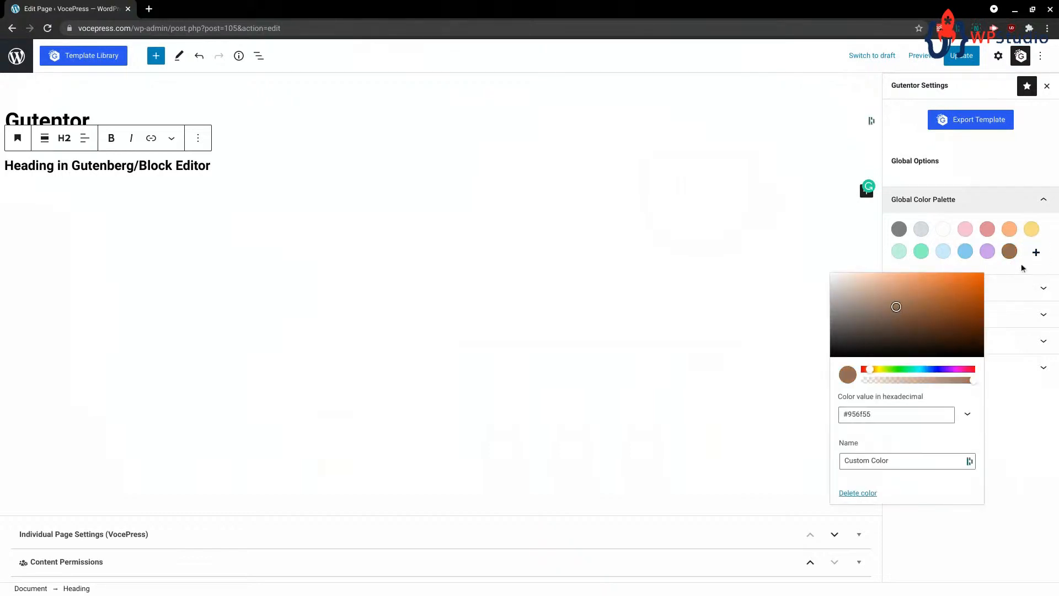
click(914, 369)
click(976, 273)
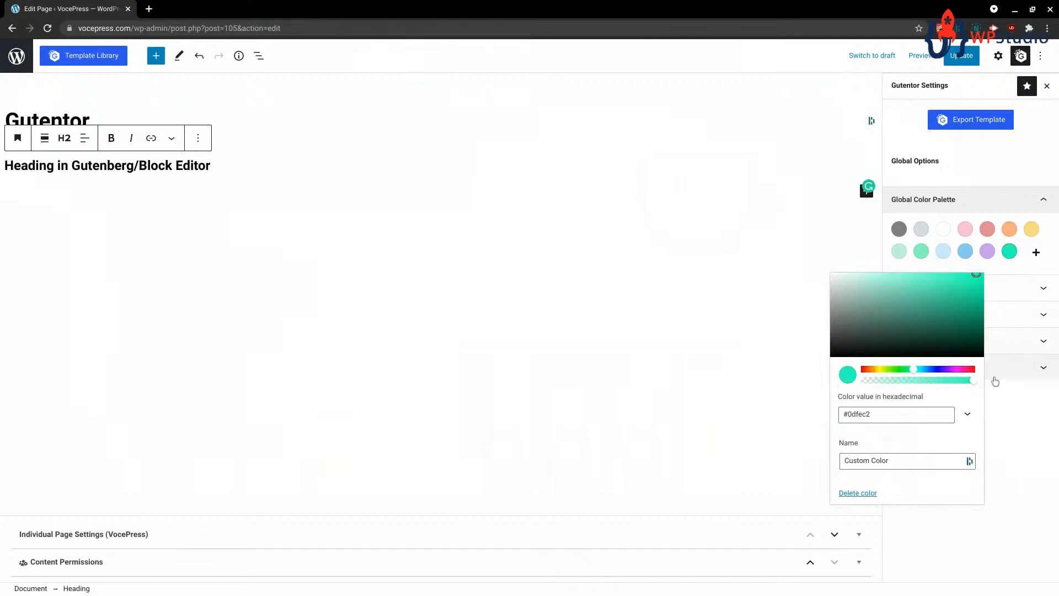
- Add a second custom color, red #e51216, to the global color palette and close the color picker
click(1035, 252)
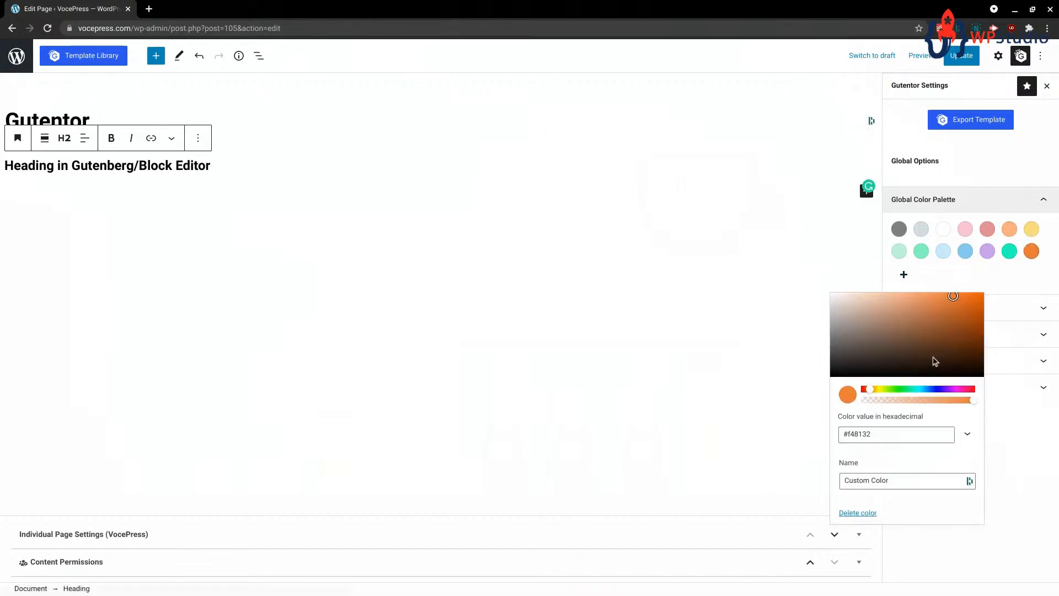
drag(872, 390, 991, 397)
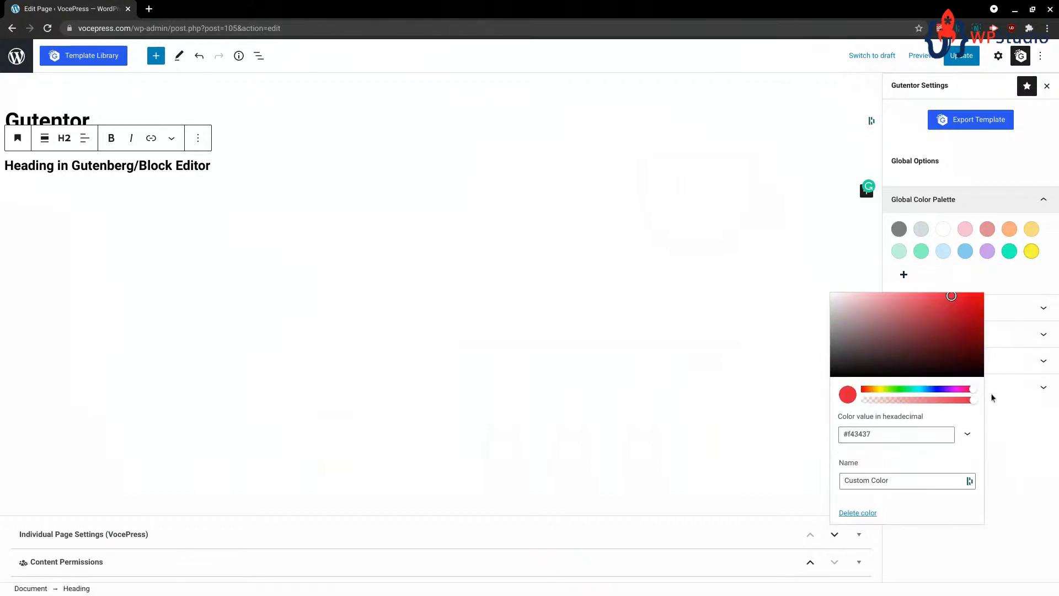
click(972, 301)
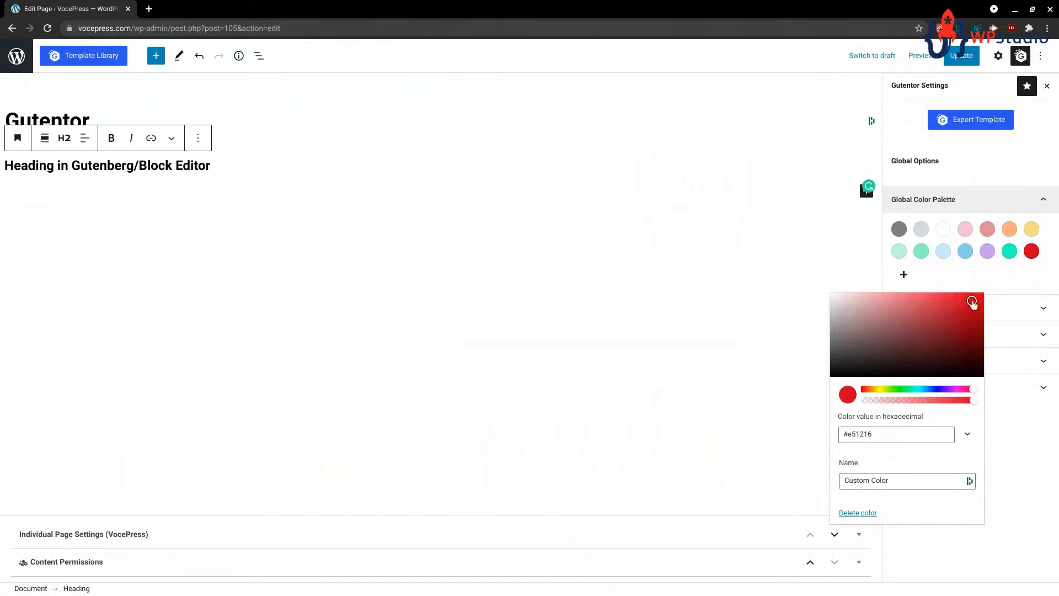
click(984, 272)
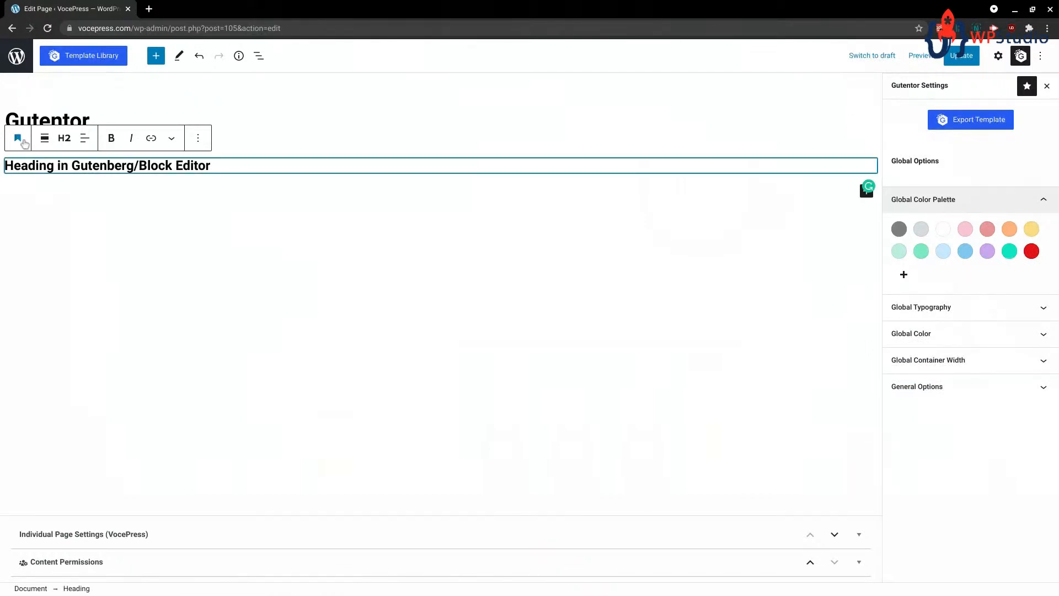
- Check the heading's text color choices, including the custom color picker, and close them
click(172, 138)
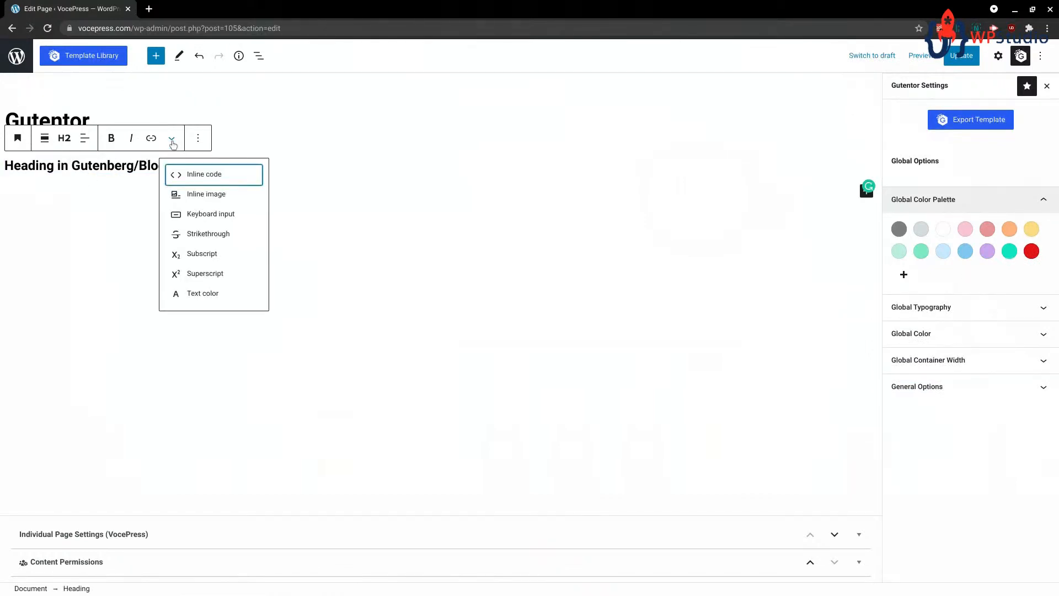
click(204, 295)
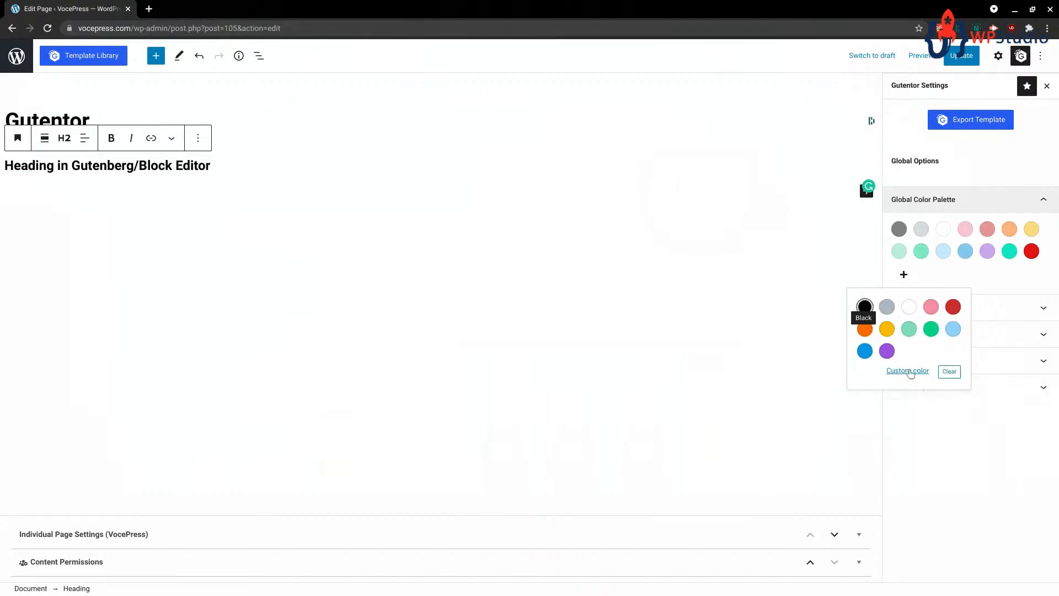
click(908, 371)
click(917, 360)
click(947, 373)
click(945, 272)
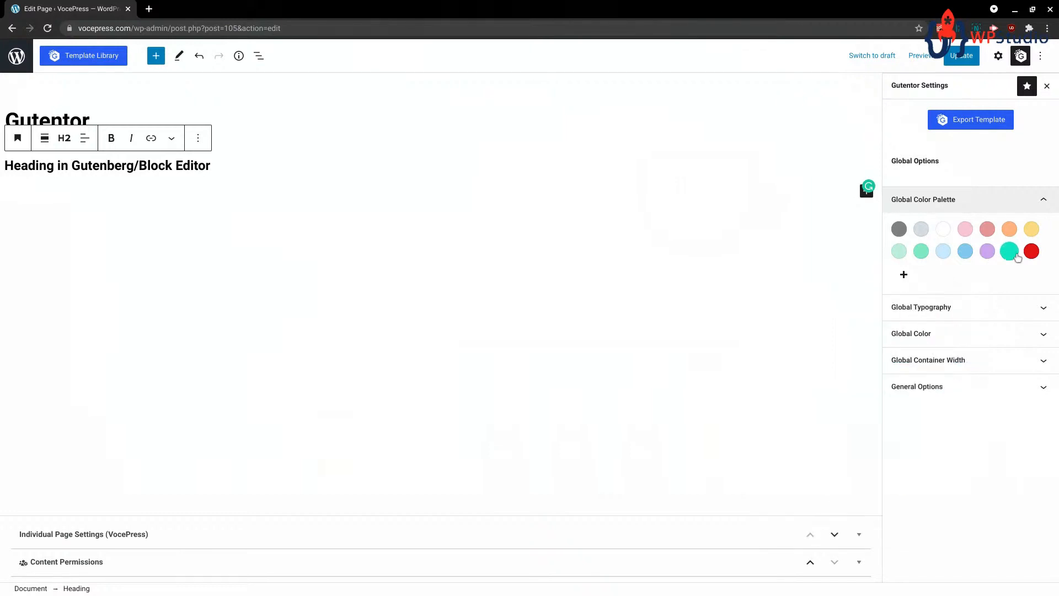
- Examine Gutentor's global typography, including Heading 1, and its global color, container width and general options
click(961, 309)
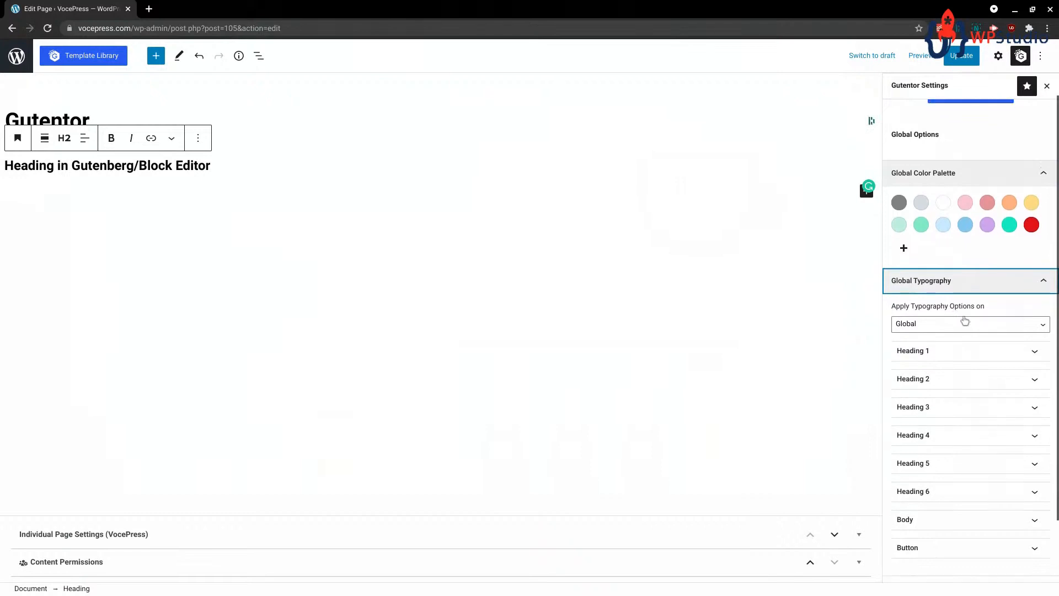
scroll(962, 323, down, 2)
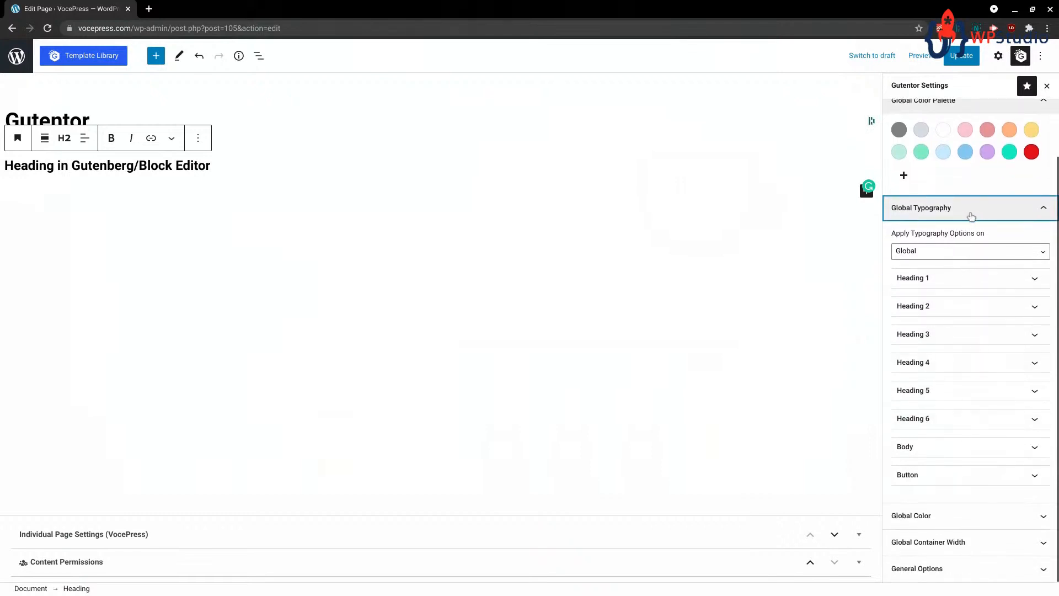
click(971, 280)
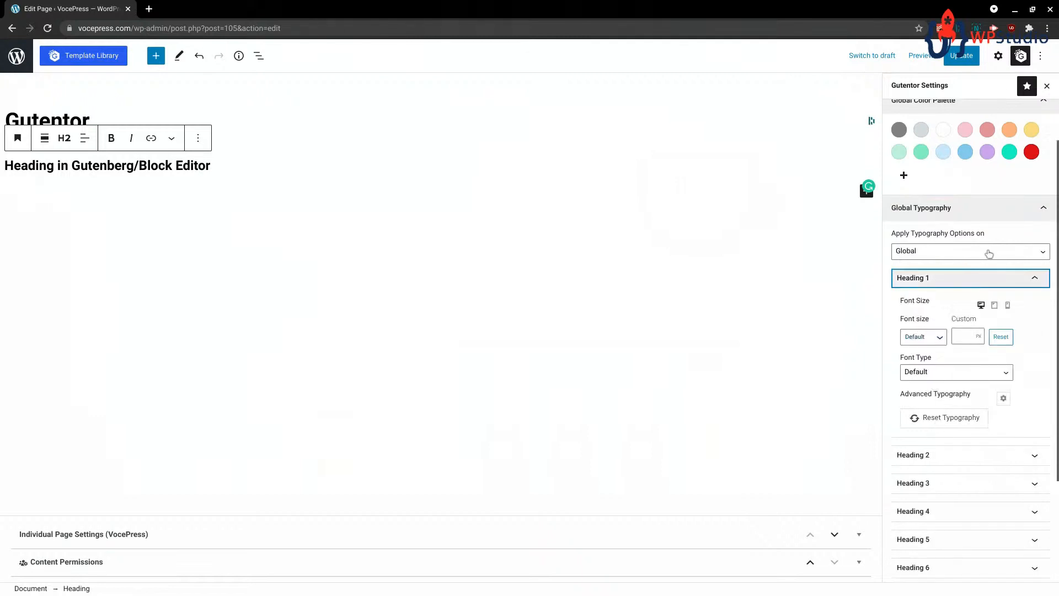
click(978, 215)
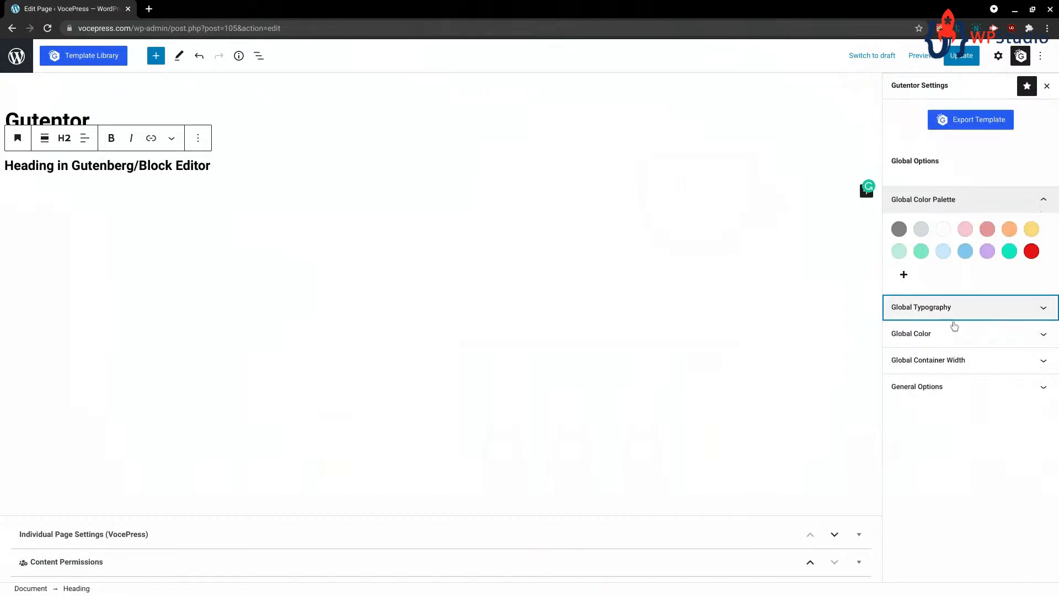
click(958, 333)
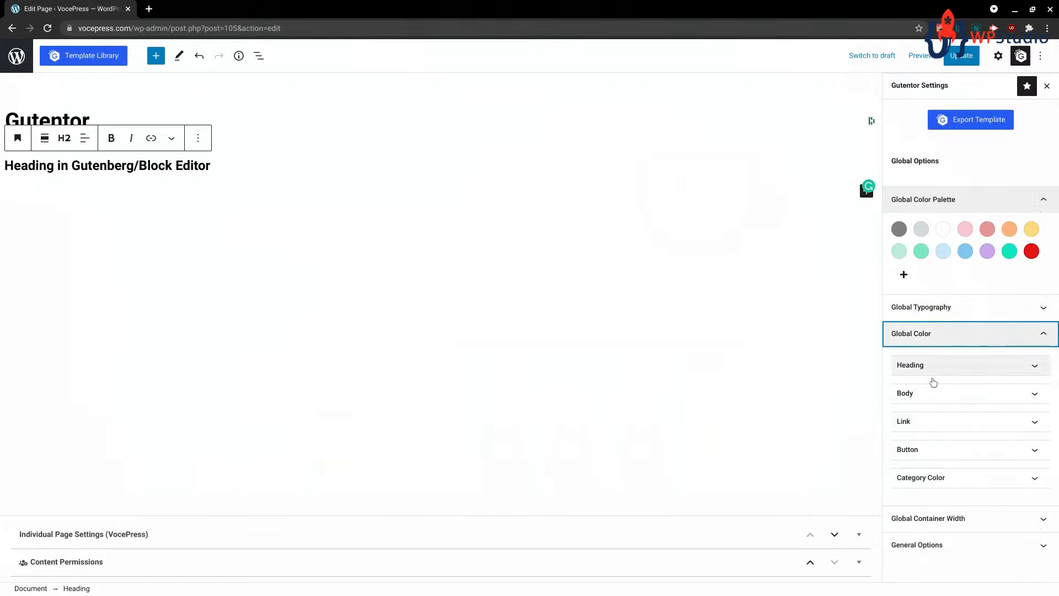
click(974, 519)
scroll(960, 393, down, 1)
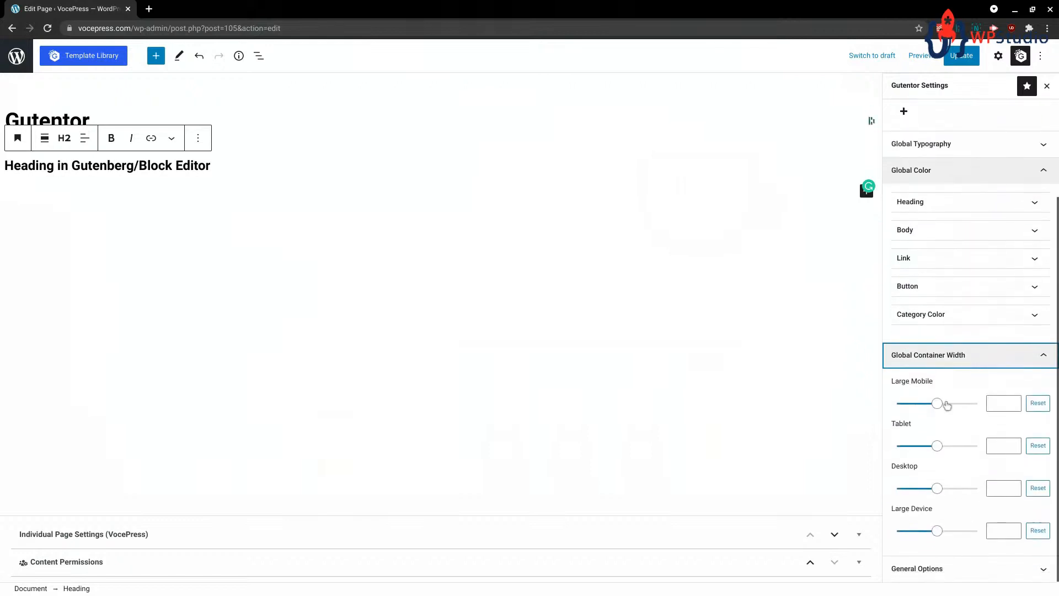
click(956, 568)
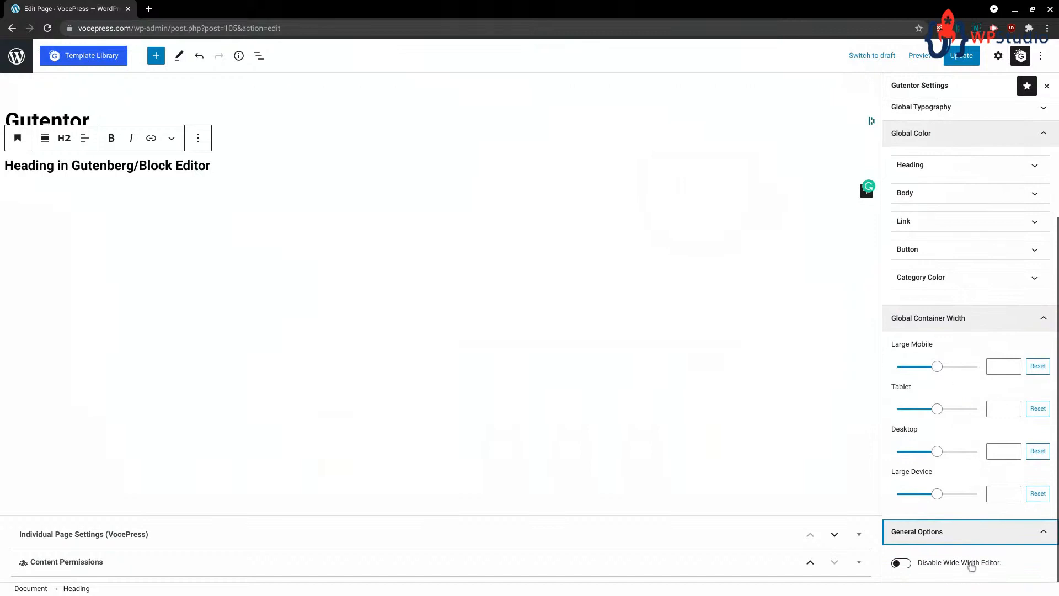
click(902, 562)
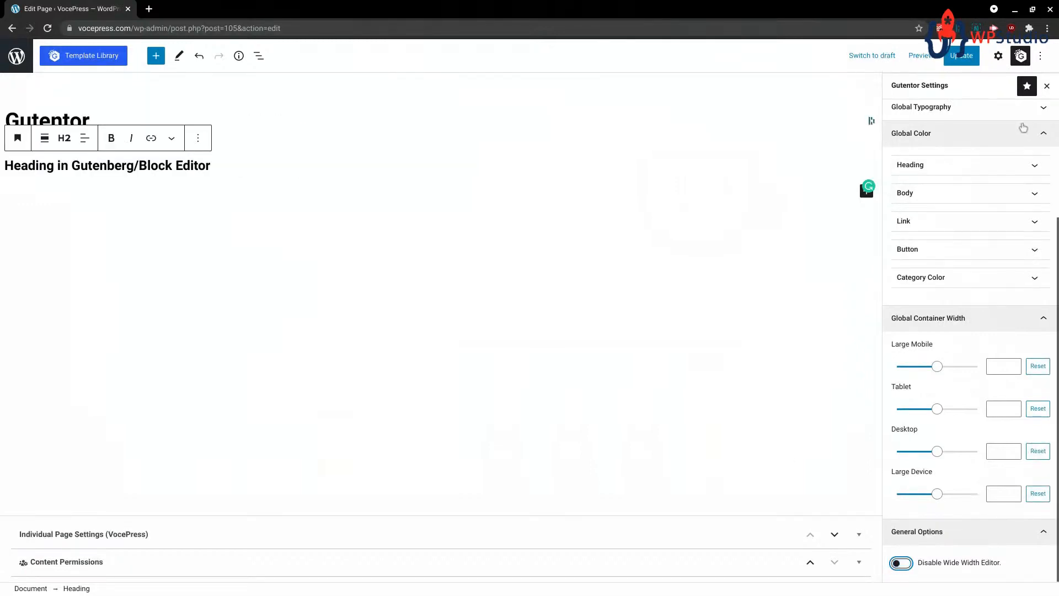
- Leave Gutentor's global options and return to the heading's block settings
click(1021, 55)
click(1021, 57)
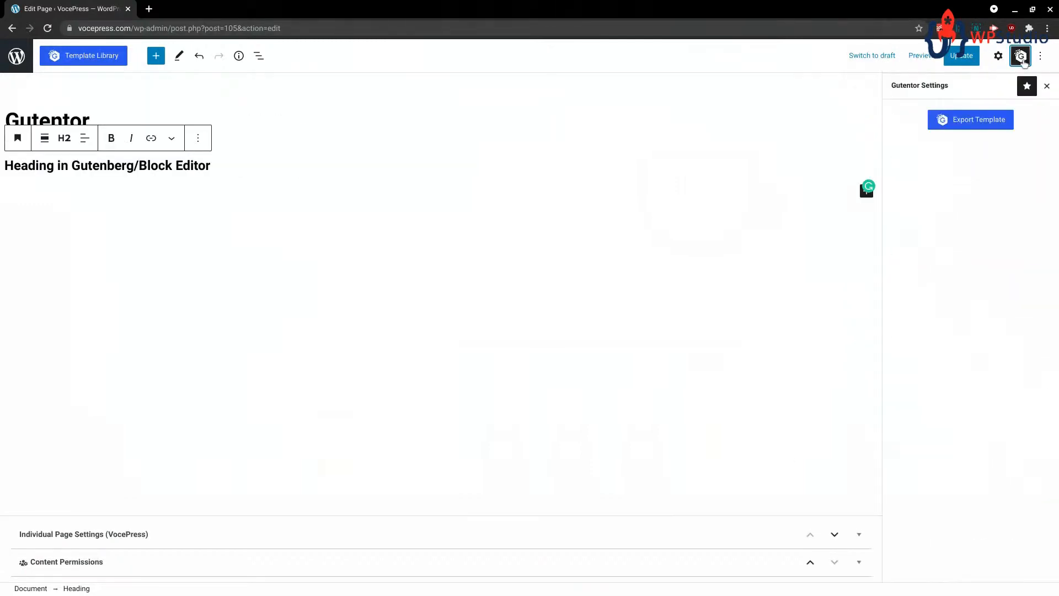
click(999, 56)
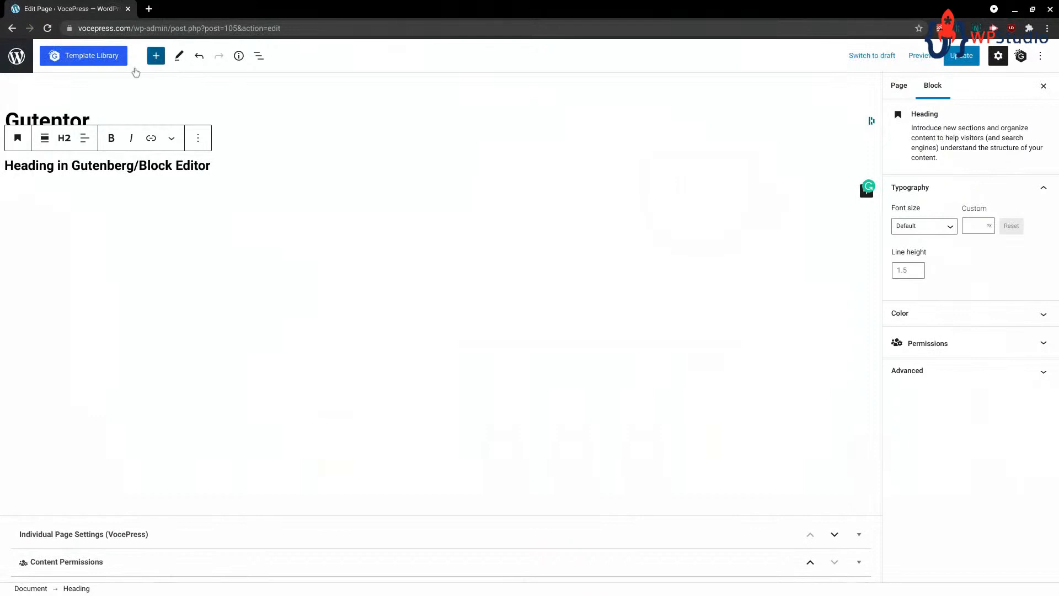
- Start an empty paragraph below the heading and bring up the full block library
click(156, 56)
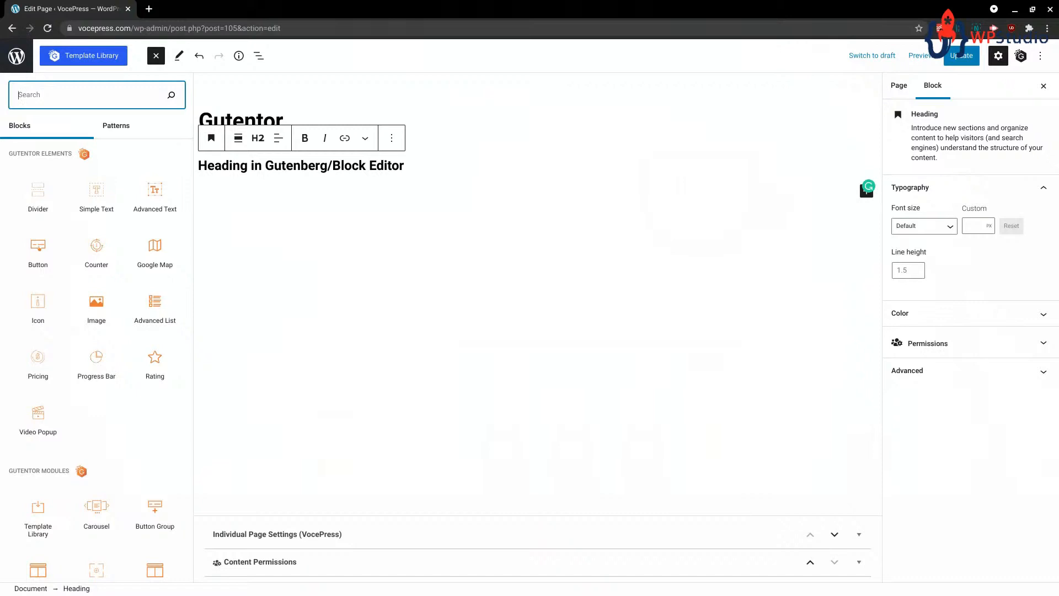
click(469, 191)
click(157, 56)
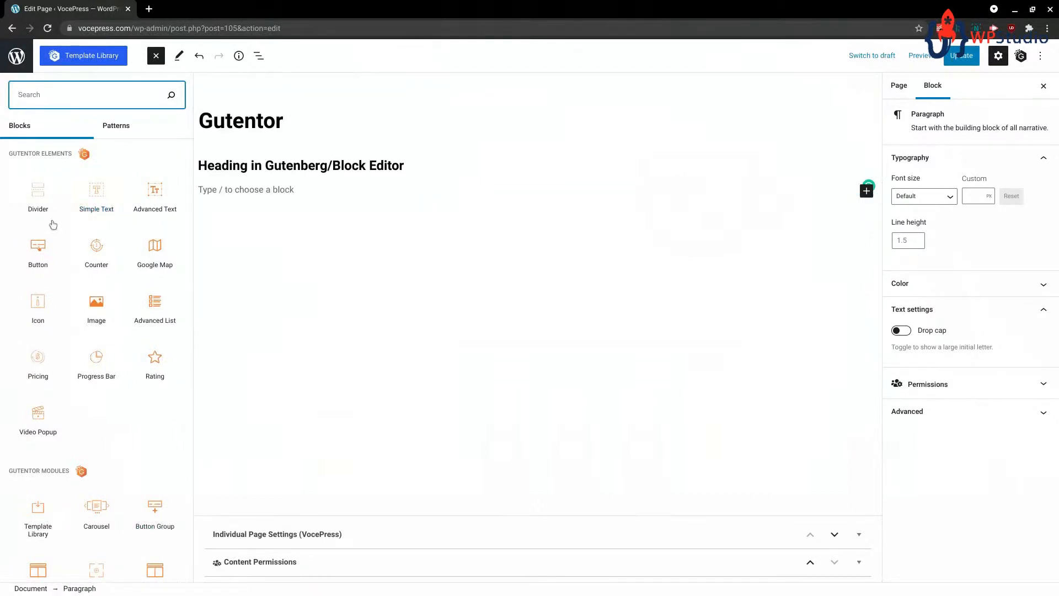
- Examine the available blocks, from Gutentor's elements, modules, posts, terms and widgets to the standard text, media and embed blocks
scroll(51, 292, down, 5)
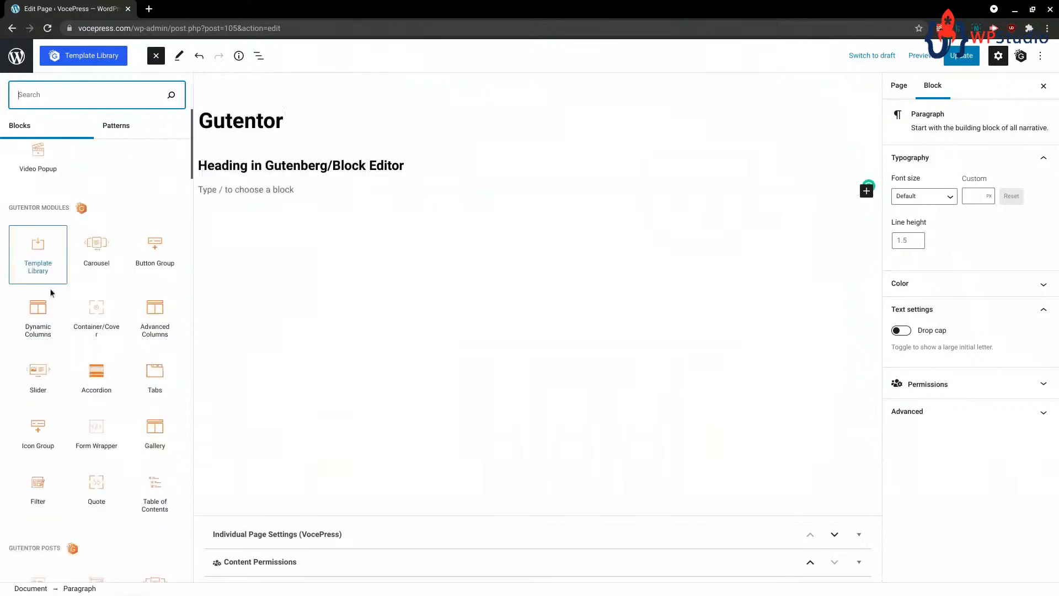
scroll(51, 292, down, 8)
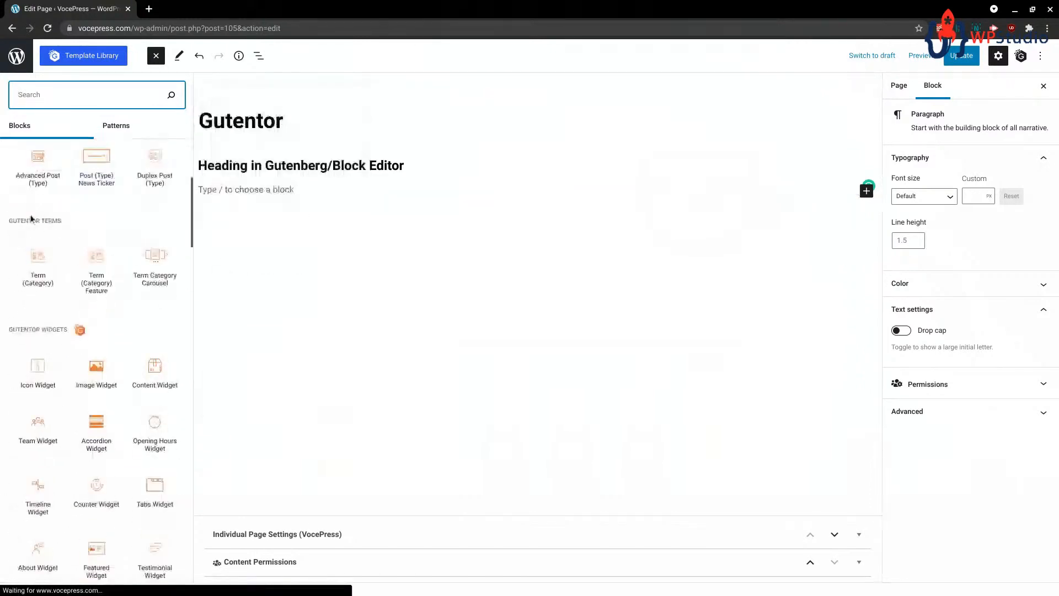
scroll(90, 230, down, 2)
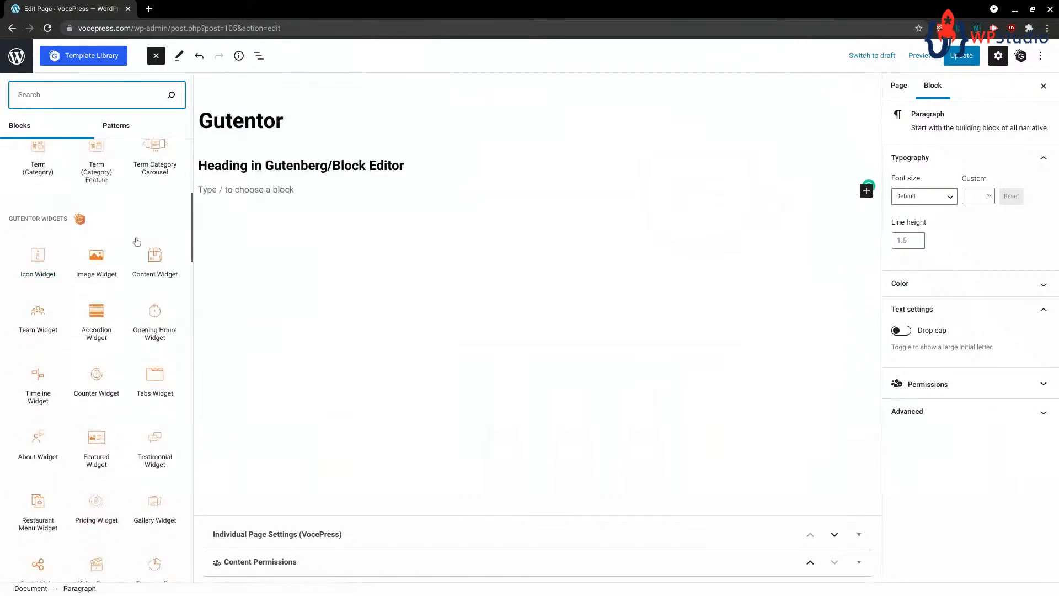
scroll(137, 242, down, 10)
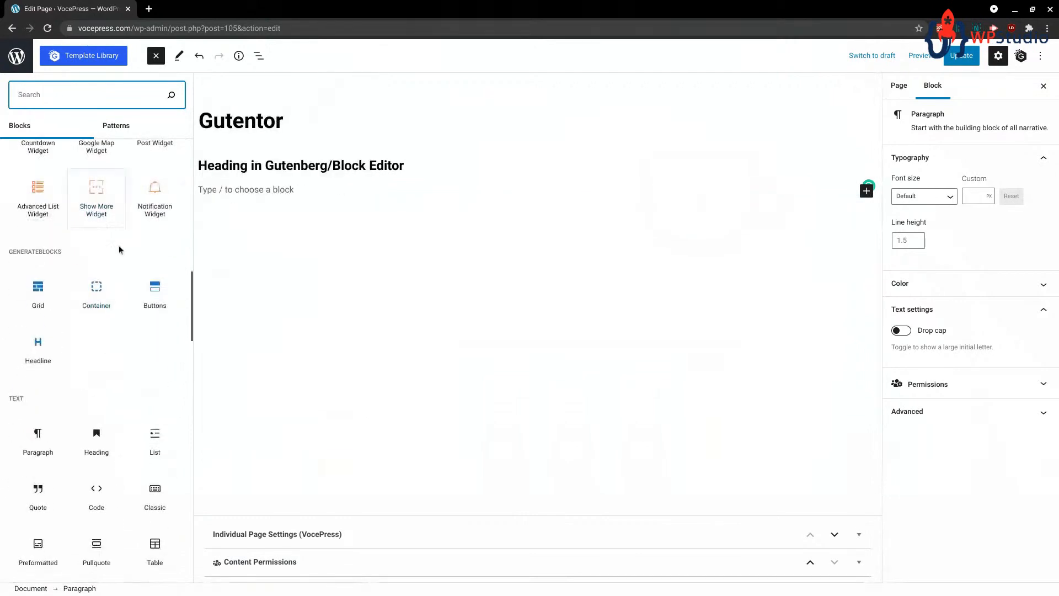
scroll(118, 331, down, 20)
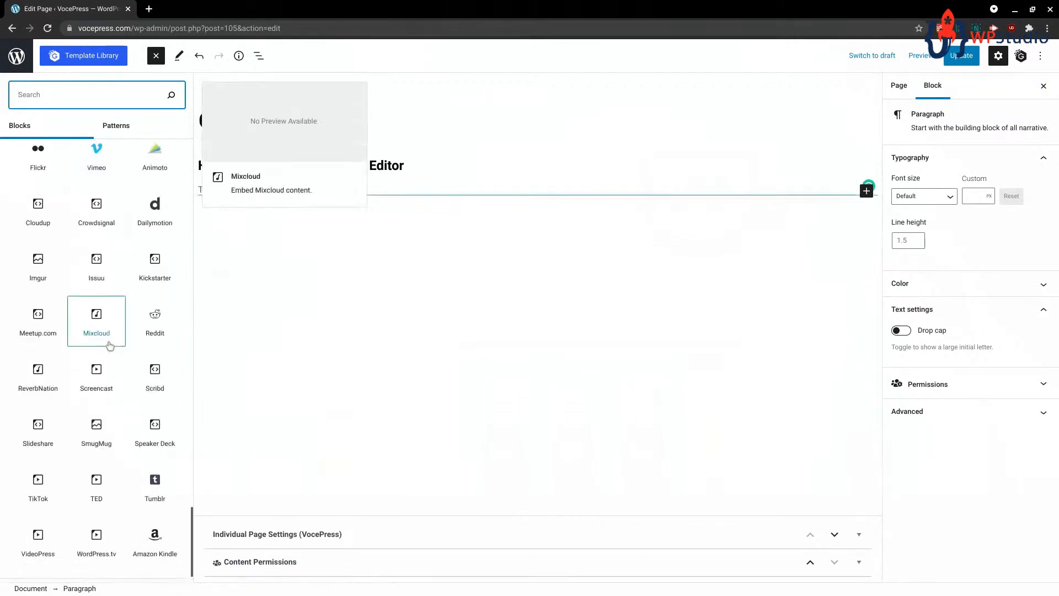
scroll(118, 359, up, 20)
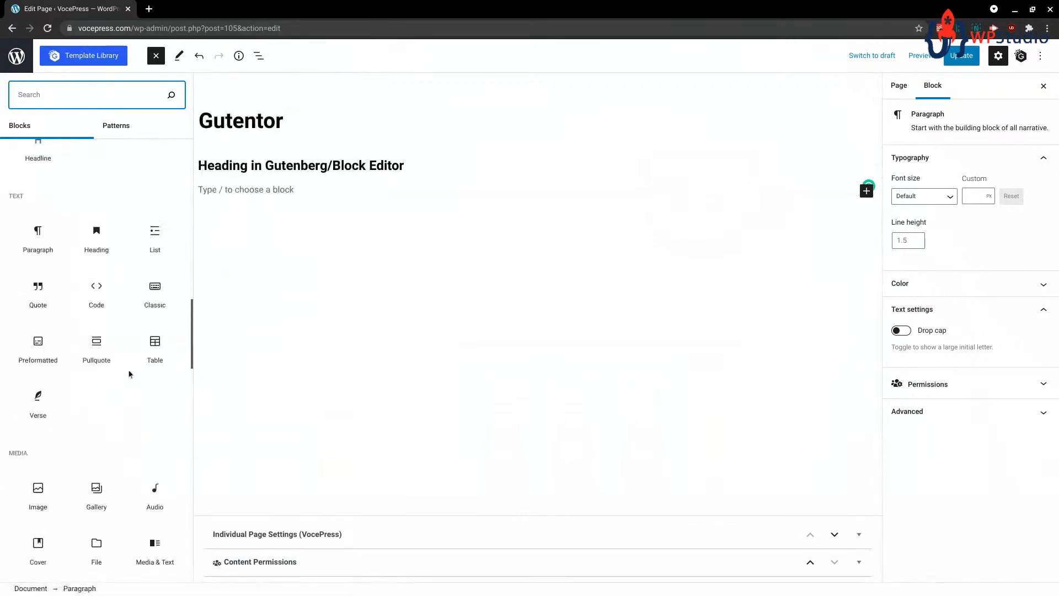
scroll(127, 369, up, 15)
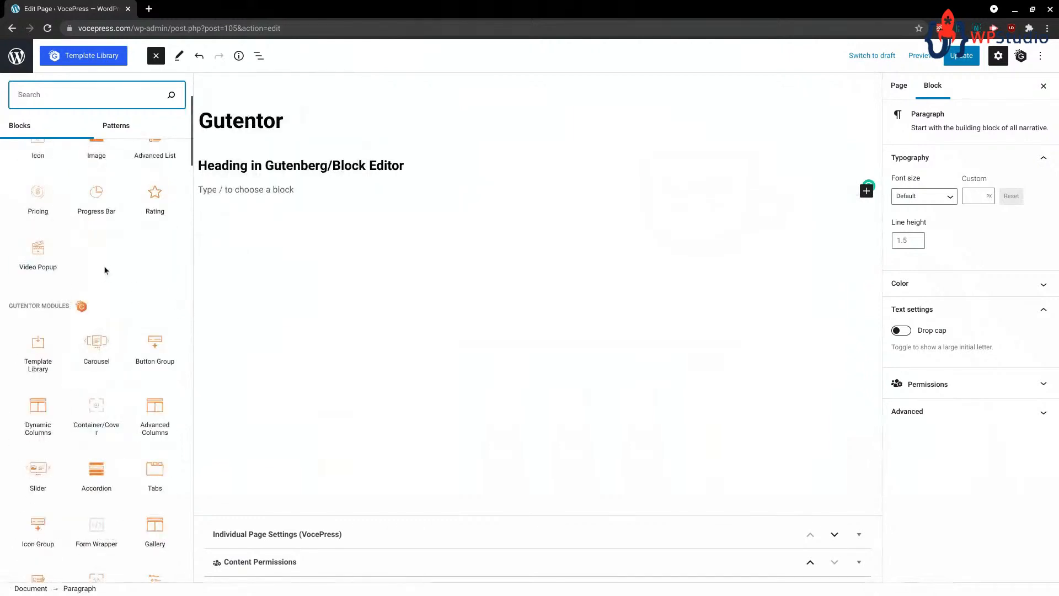
scroll(105, 271, up, 3)
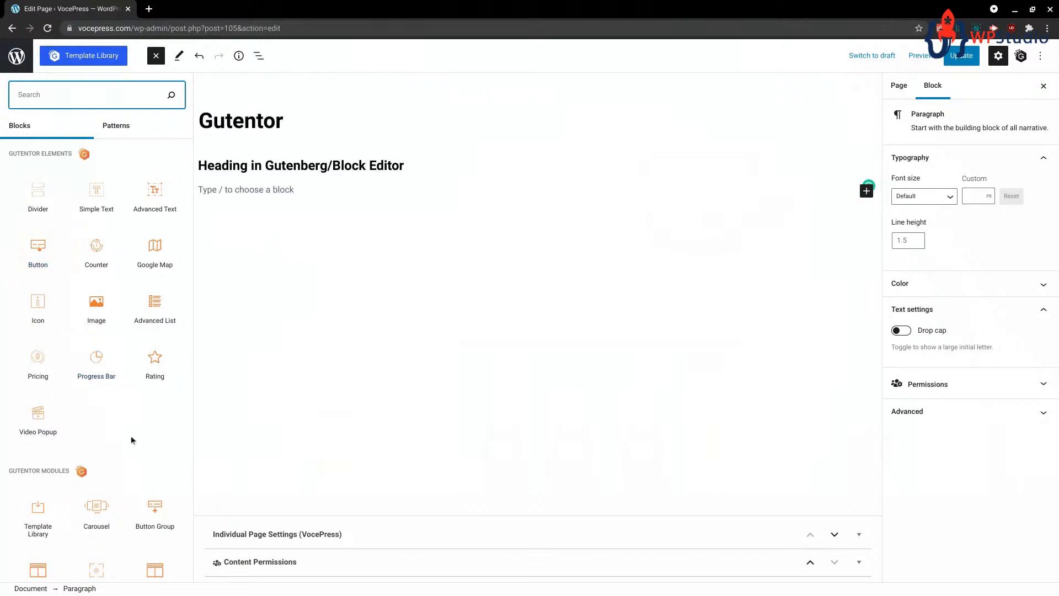
scroll(125, 419, down, 5)
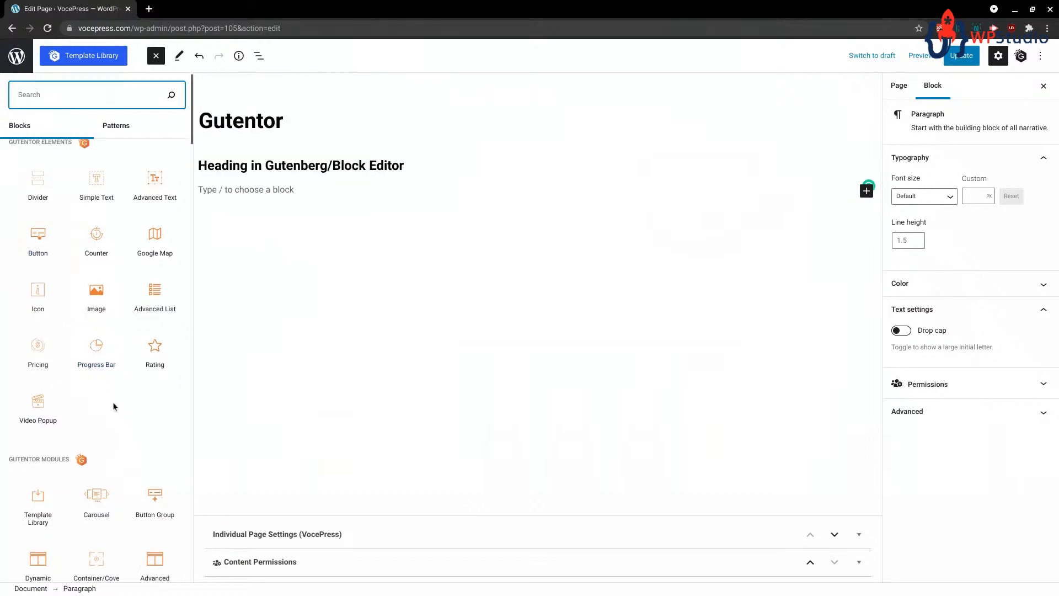
scroll(126, 394, up, 5)
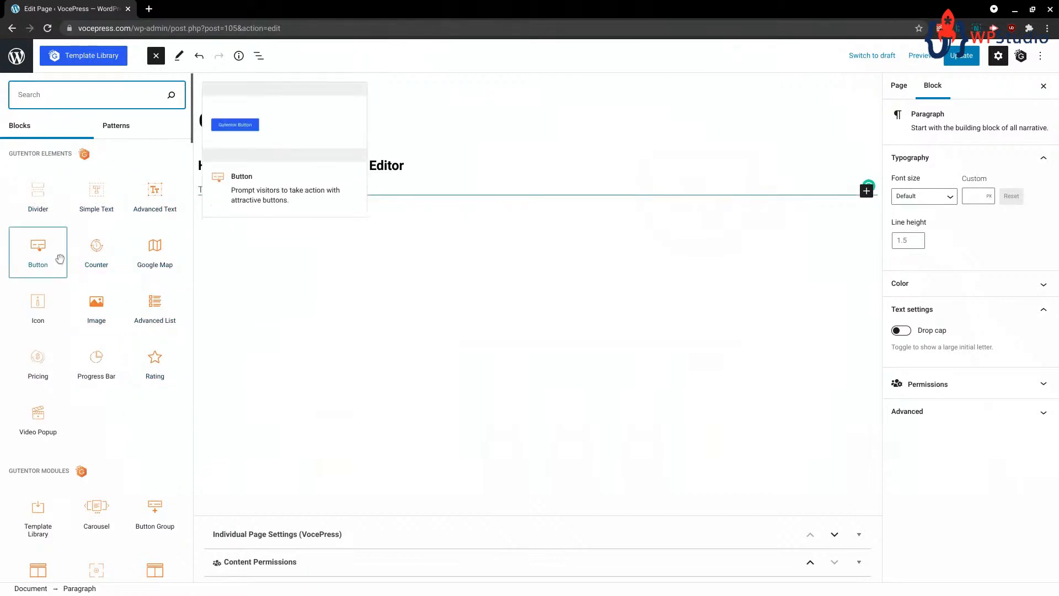
scroll(105, 292, down, 2)
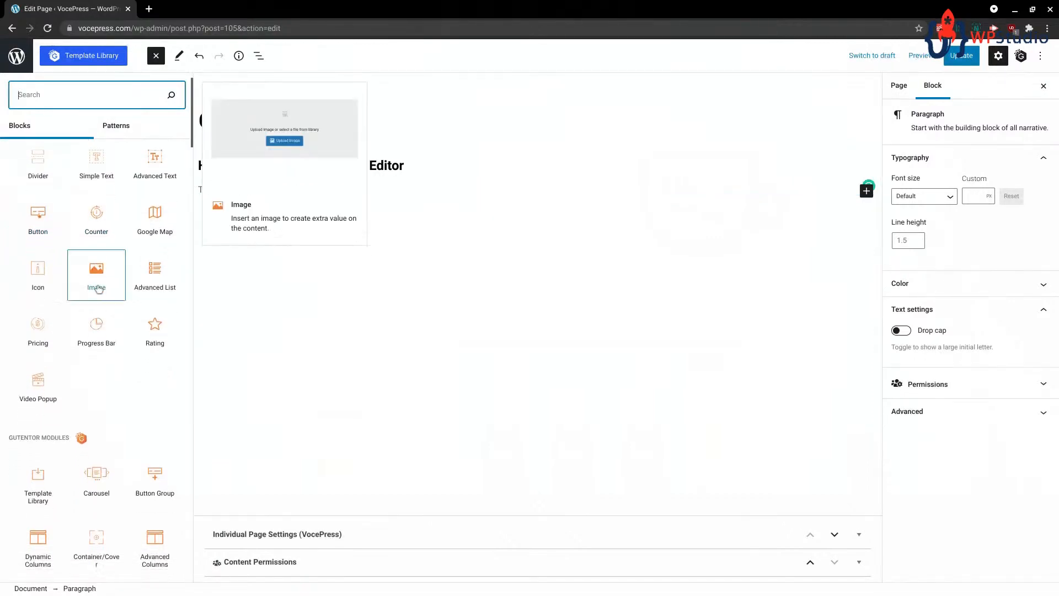
scroll(122, 294, down, 3)
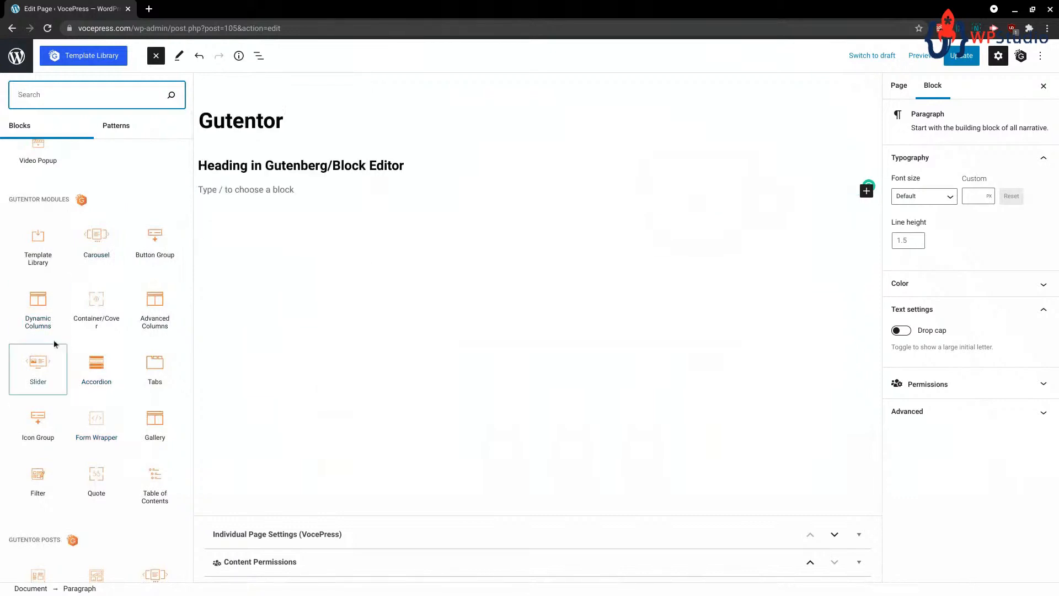
- Insert a Dynamic Columns block below the heading, inspect its single columns in the list view, and reselect the parent block
mouse_move(44, 307)
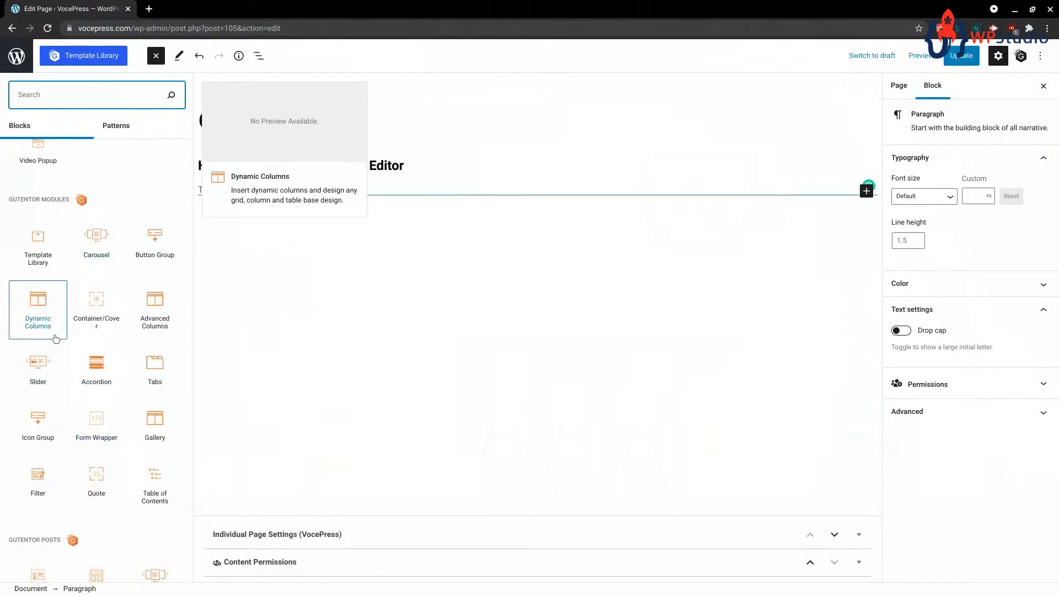
click(43, 312)
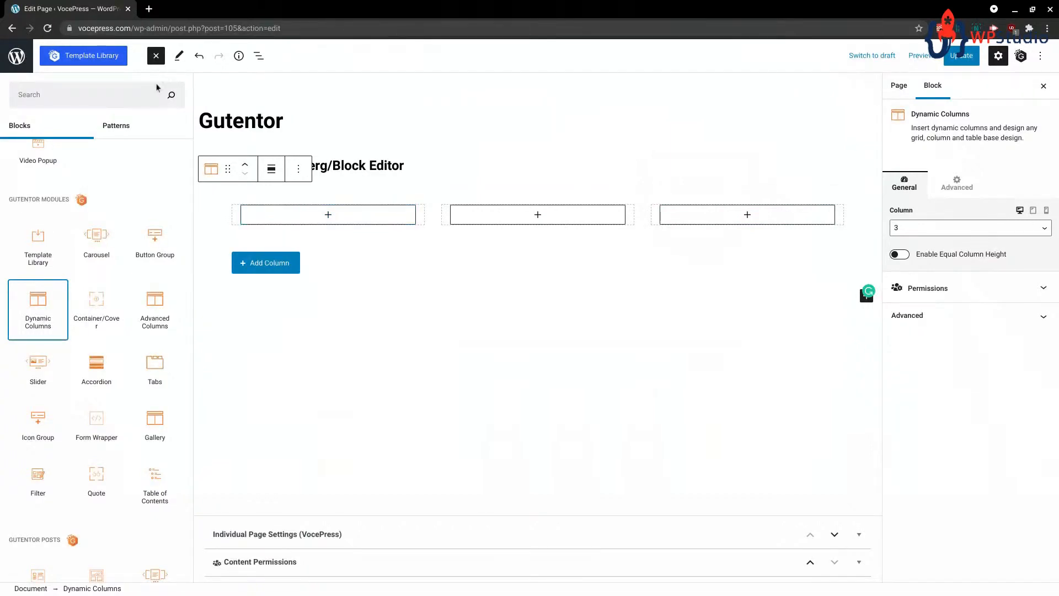
click(259, 56)
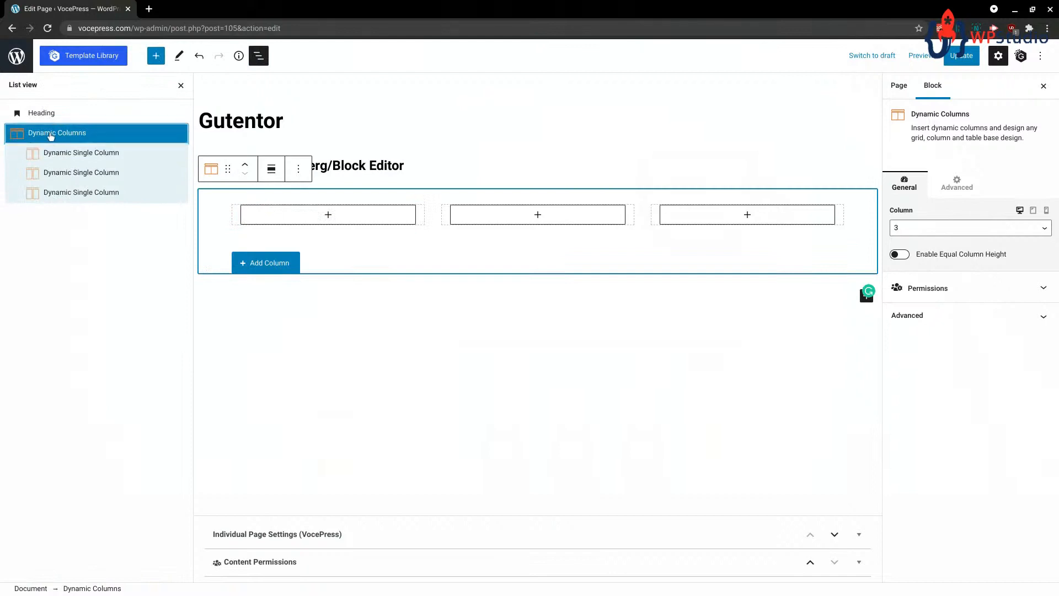
click(60, 156)
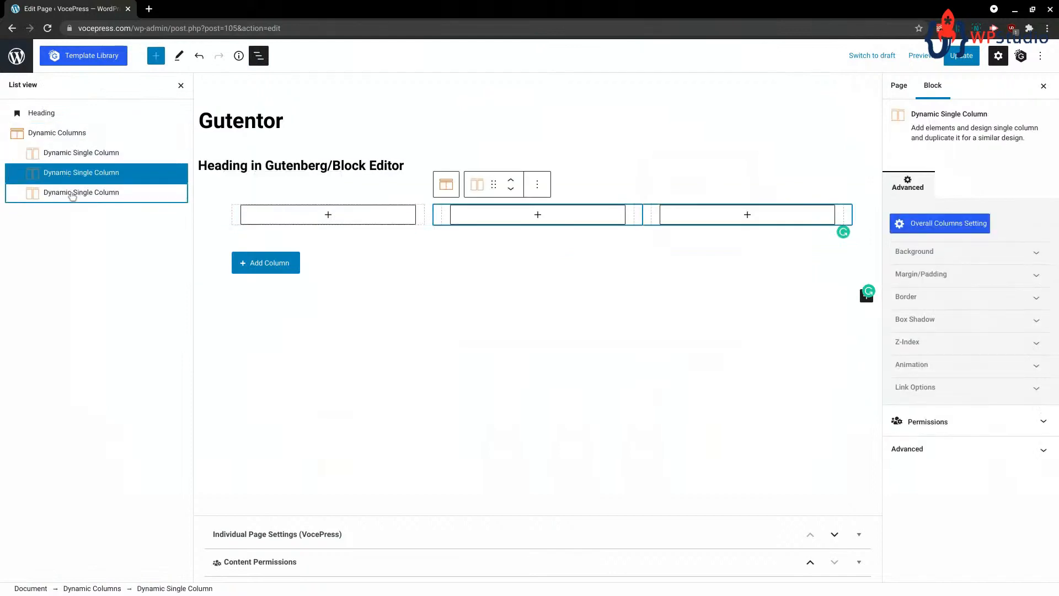
click(58, 137)
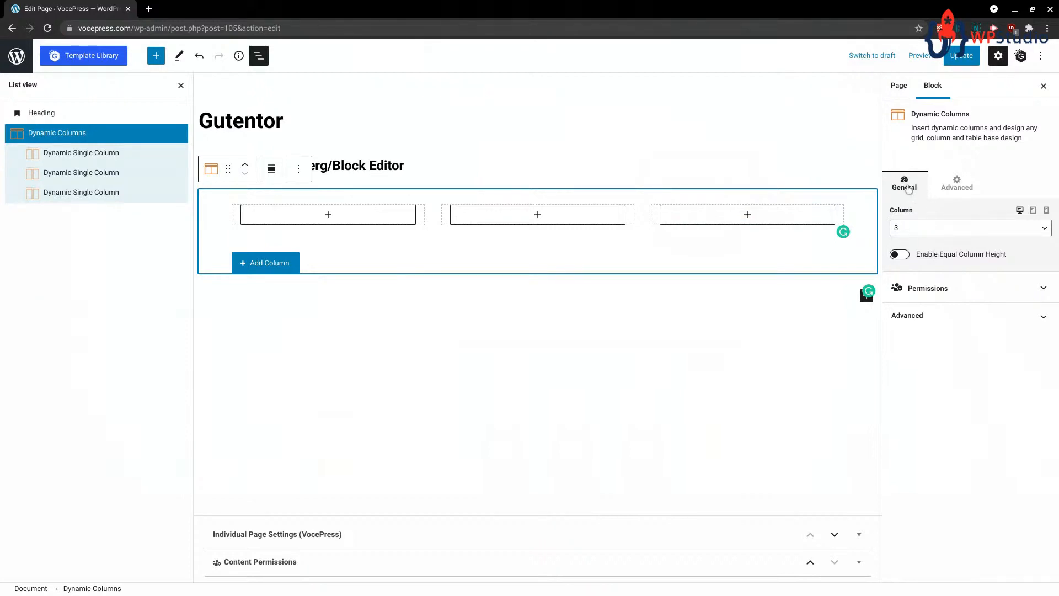
- Check the column count choices and enable equal column height for the Dynamic Columns block
click(938, 229)
click(938, 229)
click(900, 256)
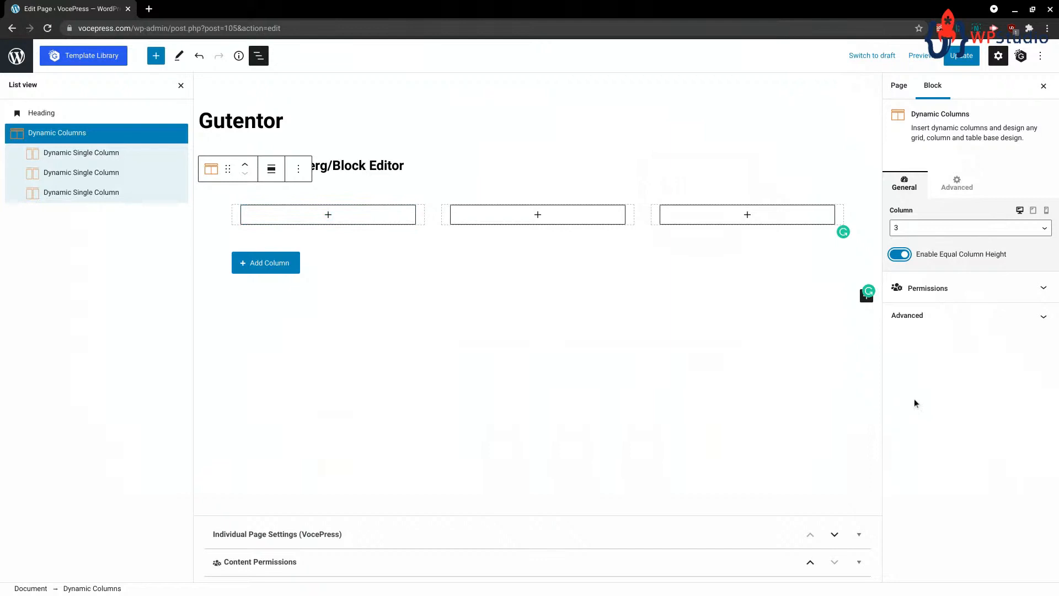
- Look at the Dynamic Columns block's advanced settings for Block ID, Section HTML Tag and Background
click(958, 188)
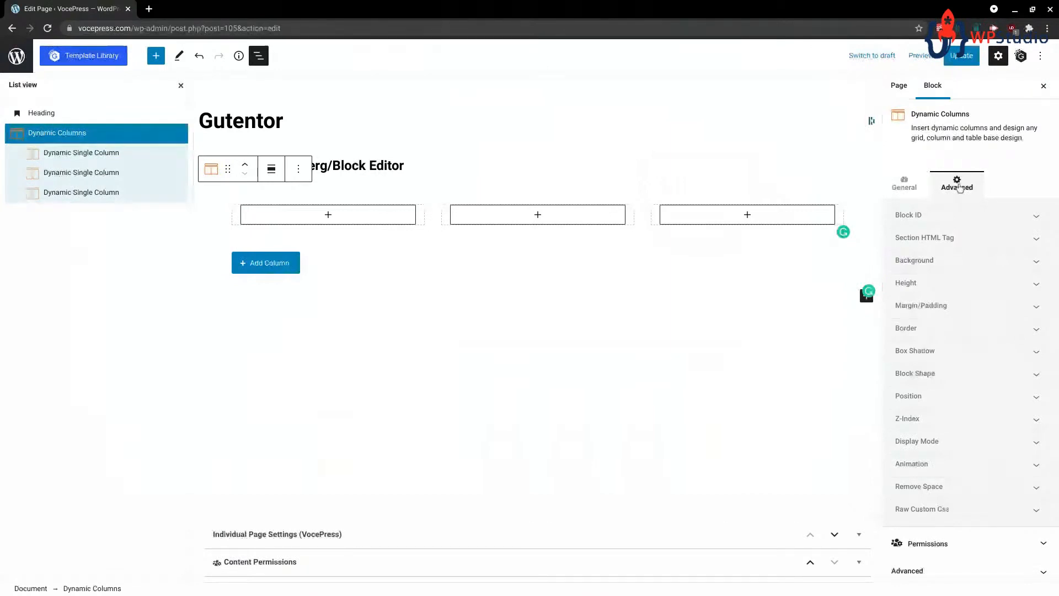
click(944, 216)
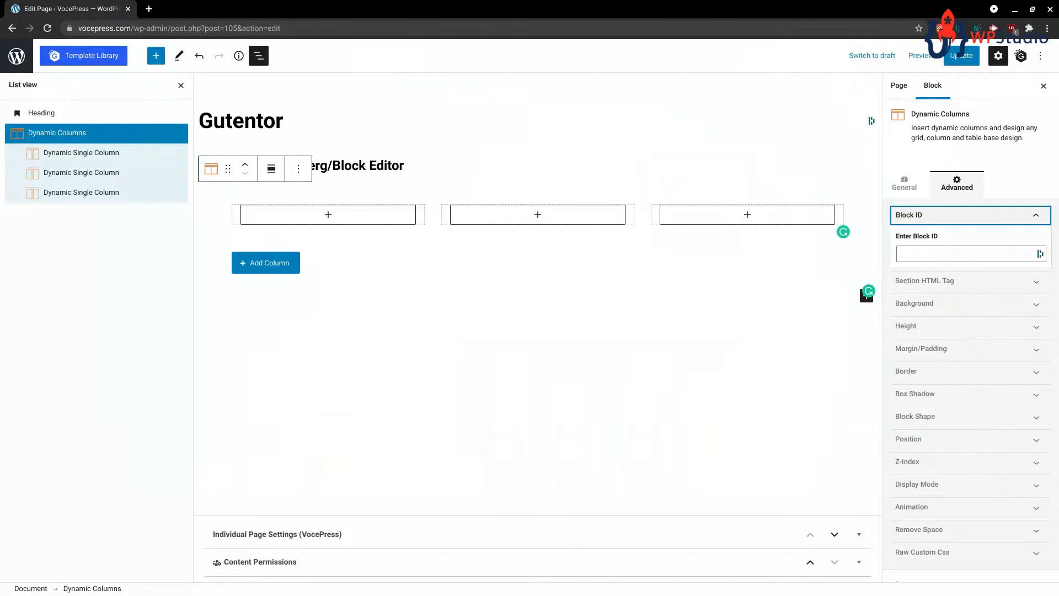
click(927, 280)
click(947, 316)
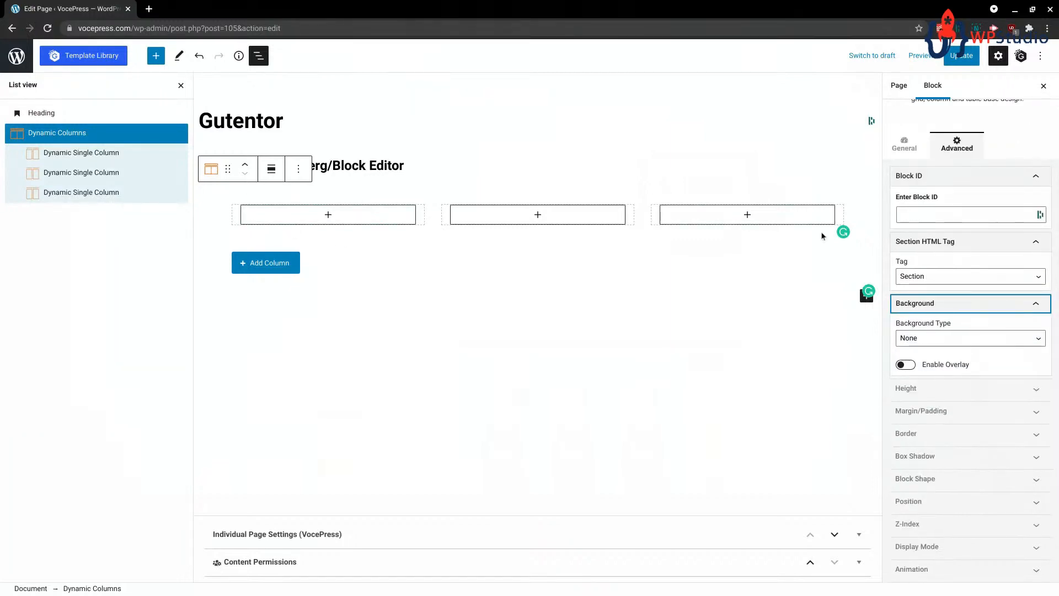
- Enable the Height option in the Dynamic Columns block's advanced settings
click(987, 389)
scroll(927, 408, down, 1)
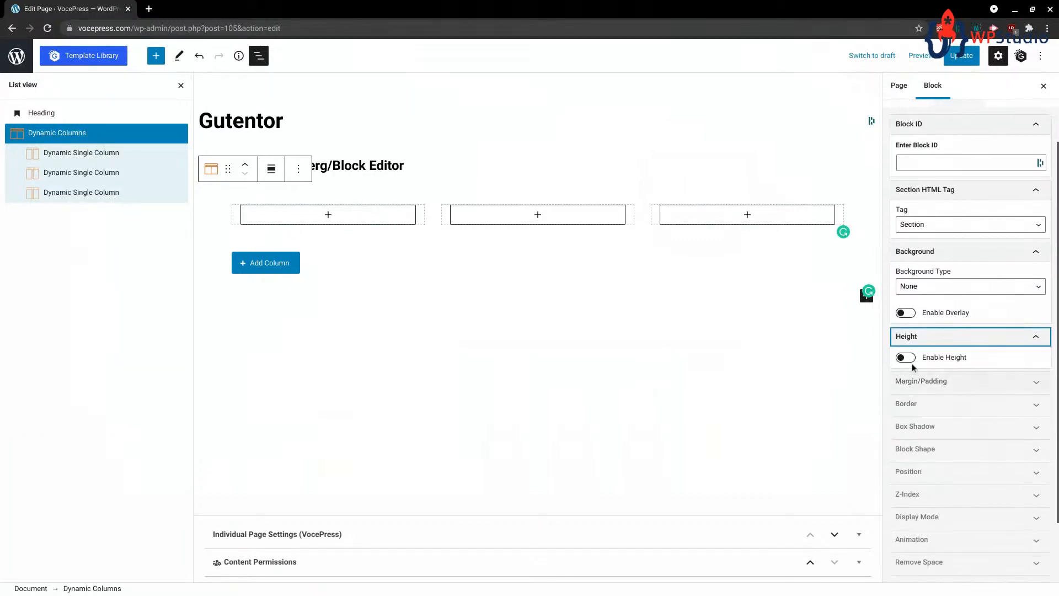
click(909, 359)
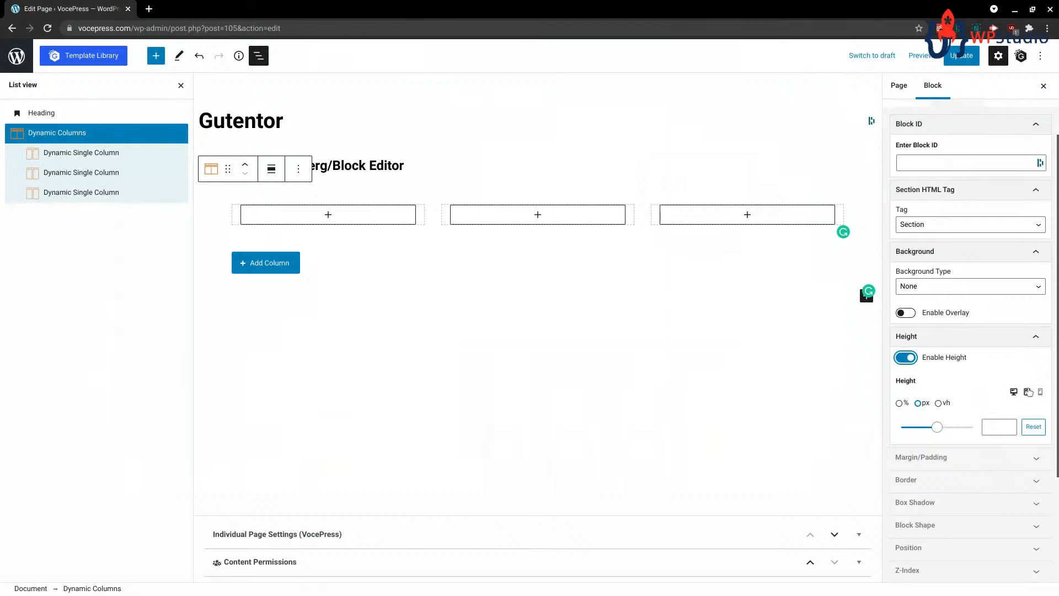
- Examine the block's Margin/Padding, Border, Box Shadow and Block Shape settings
click(963, 457)
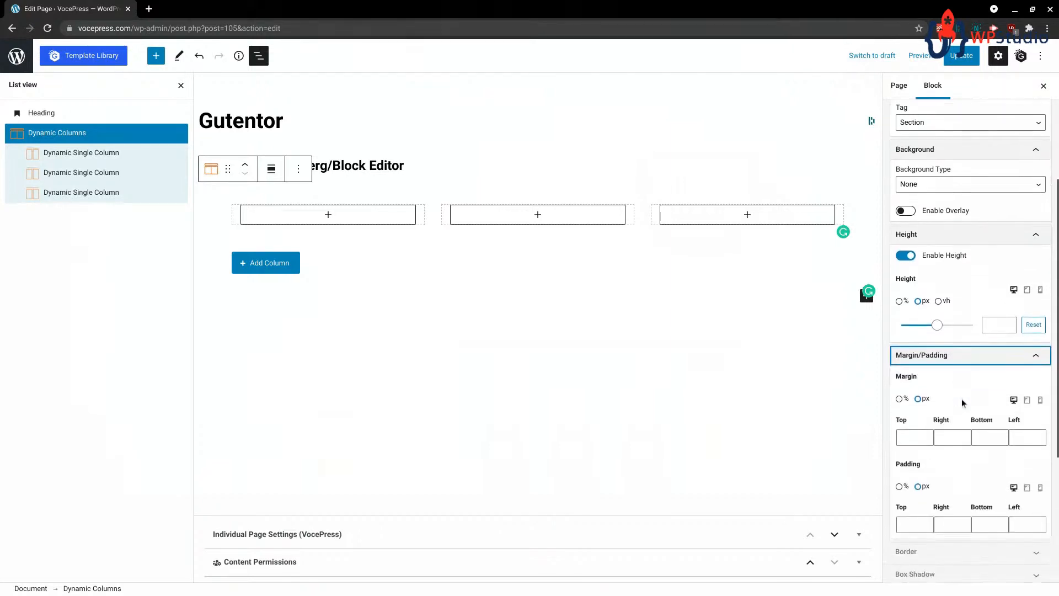
scroll(963, 403, down, 2)
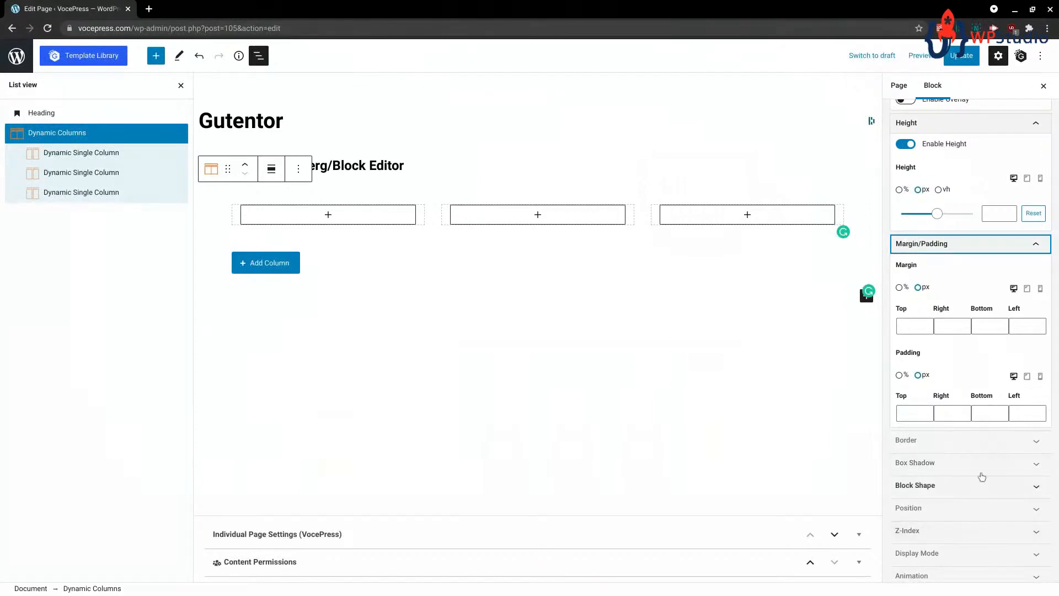
scroll(957, 281, down, 2)
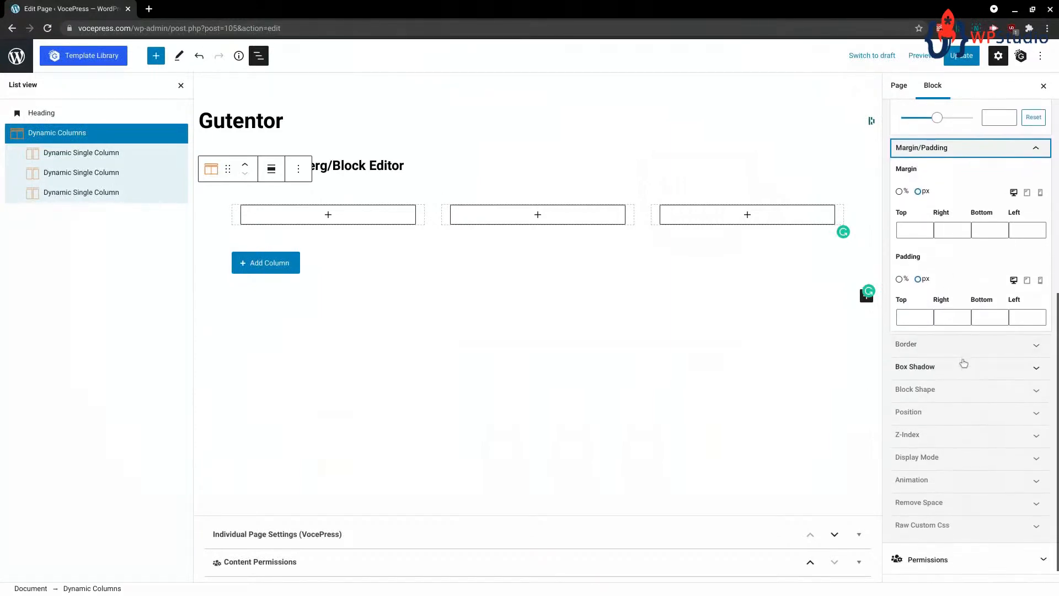
click(955, 347)
scroll(960, 397, down, 1)
click(971, 478)
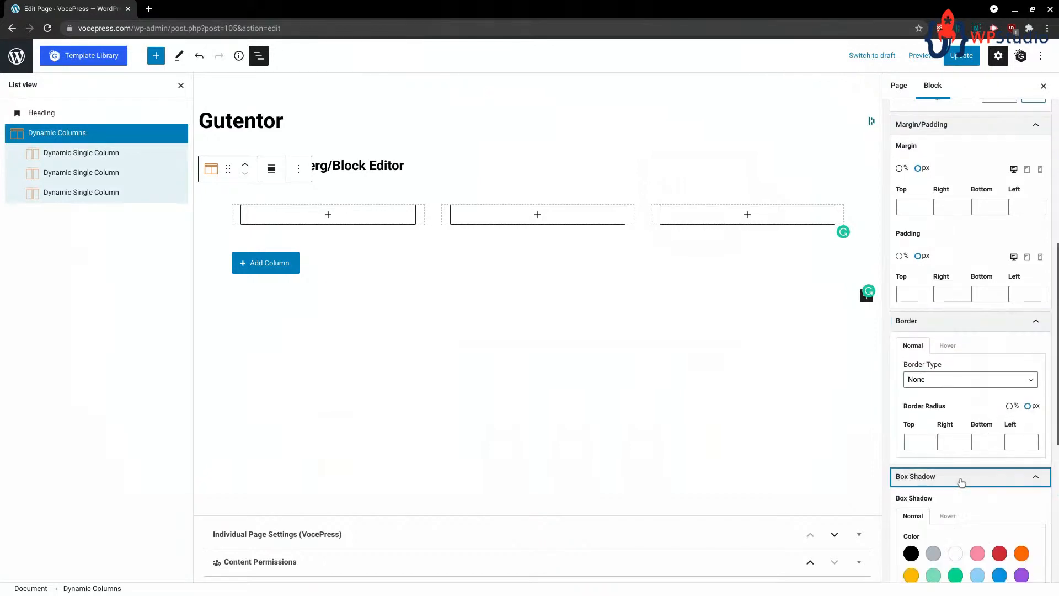
scroll(960, 480, down, 9)
click(960, 371)
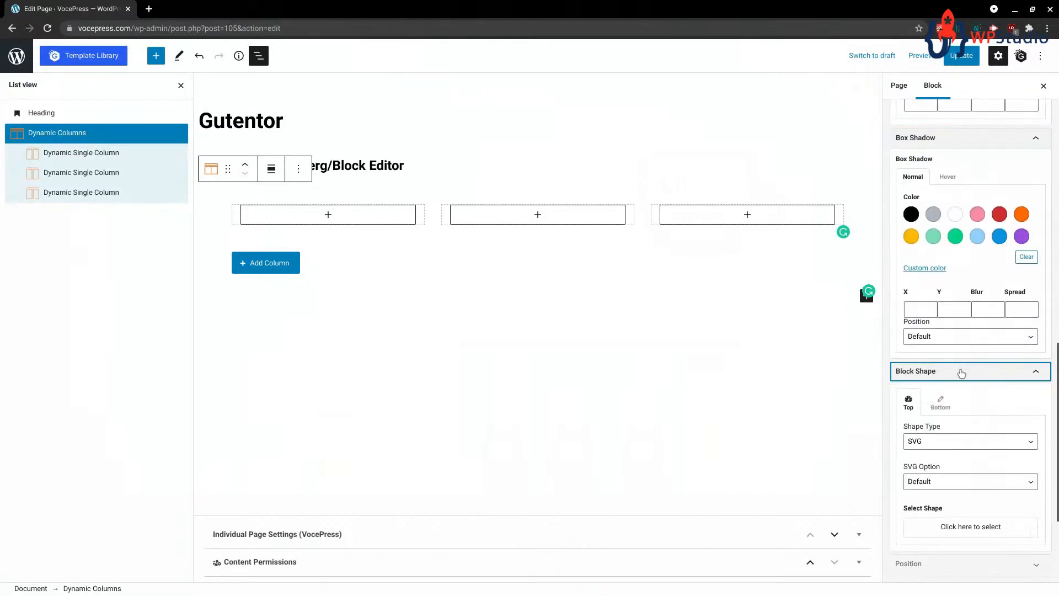
scroll(973, 471, down, 2)
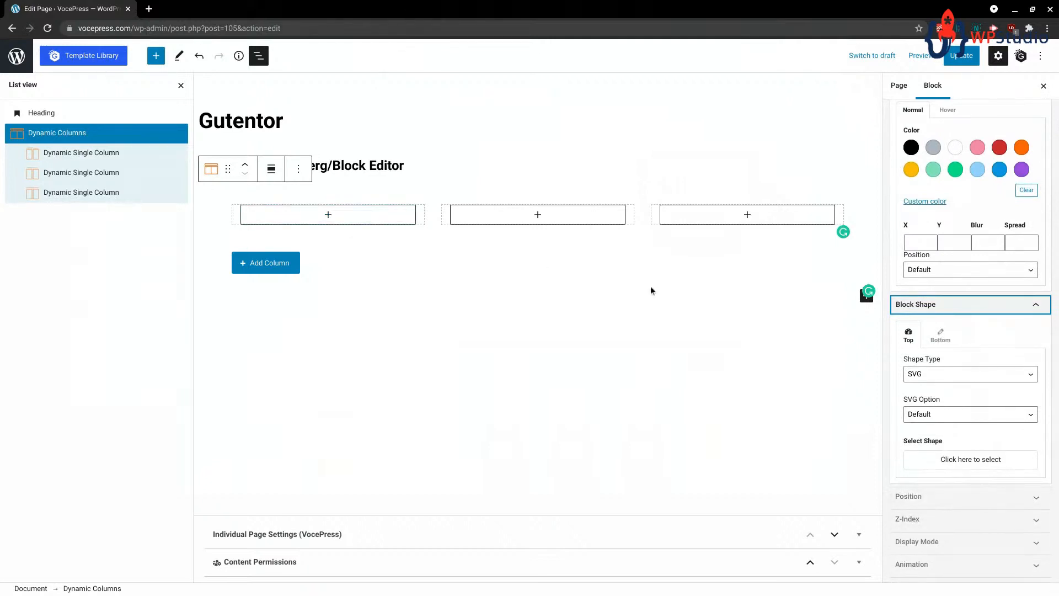
- Enable Custom Position for the Dynamic Columns block and check the available position choices for desktop
click(993, 496)
scroll(998, 476, down, 3)
click(908, 393)
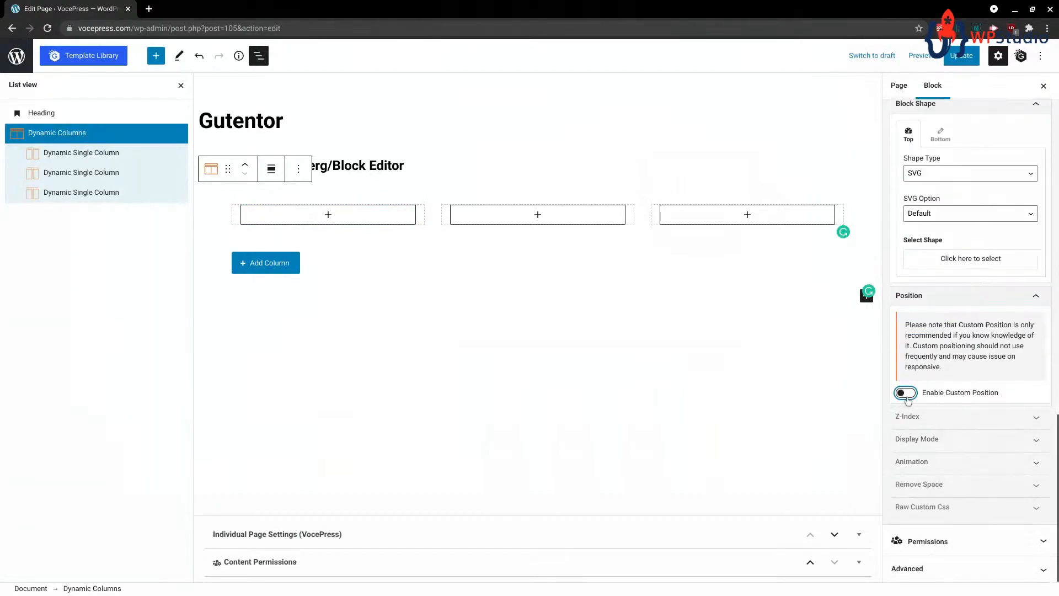
click(980, 465)
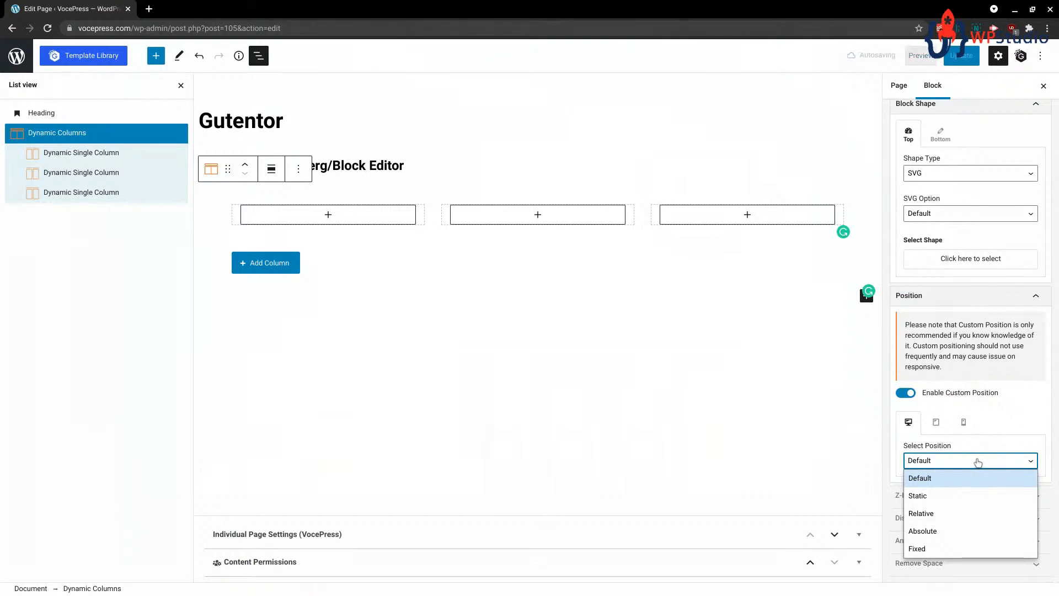
click(977, 462)
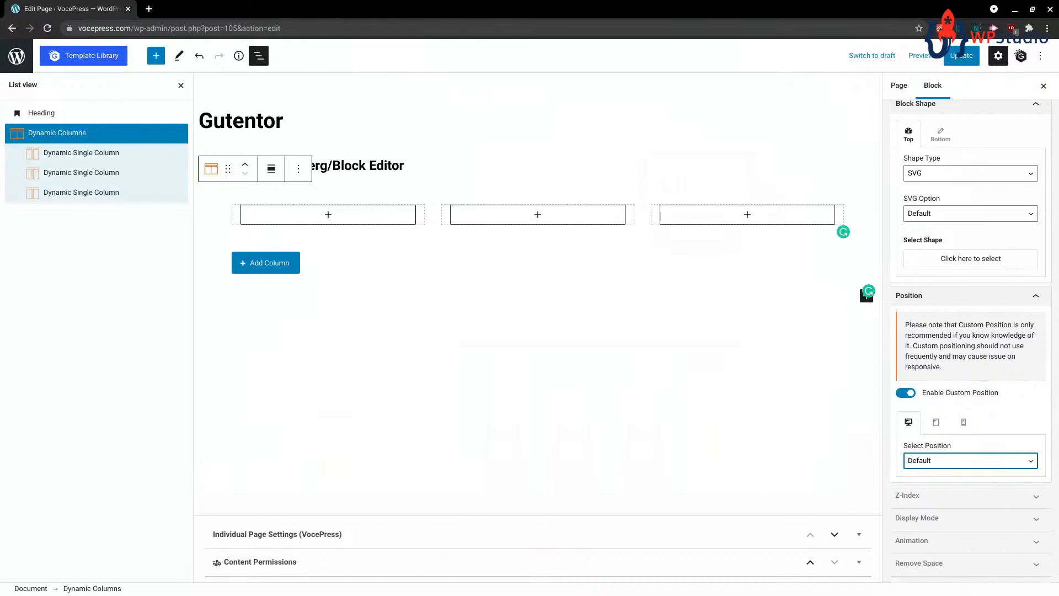
- Look at the Dynamic Columns block's Z-Index and Display Mode settings
click(976, 495)
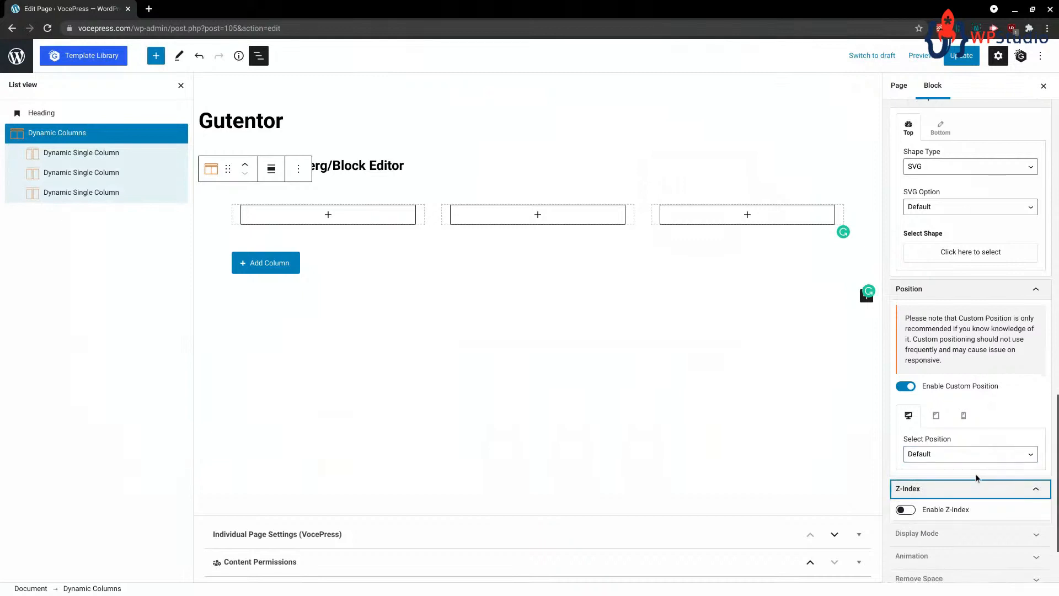
scroll(974, 441, down, 2)
click(975, 441)
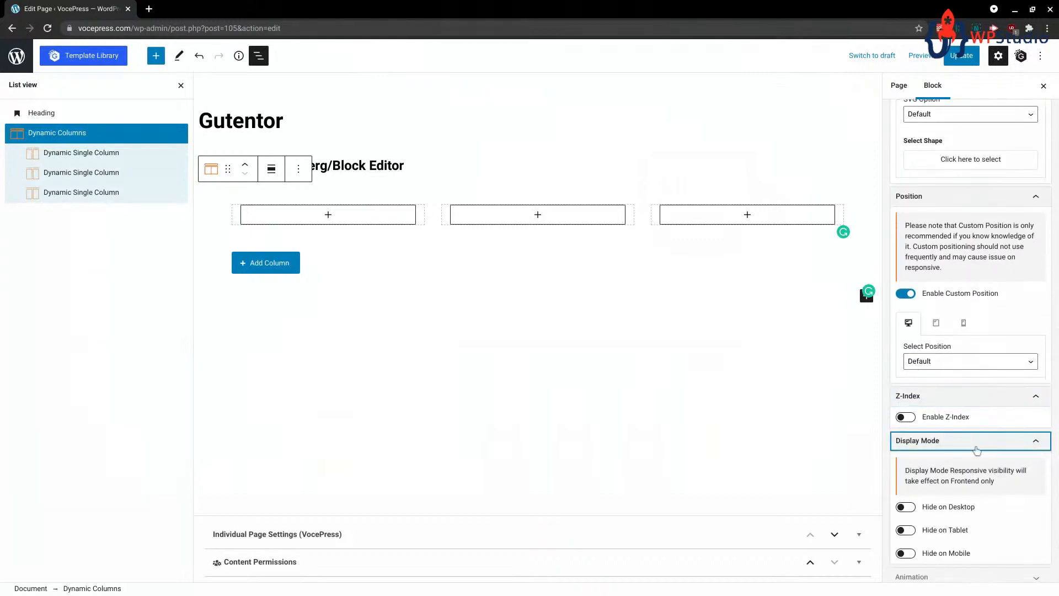
- Set the Dynamic Columns block's animation to Flip
scroll(976, 449, down, 1)
scroll(980, 449, down, 2)
click(984, 461)
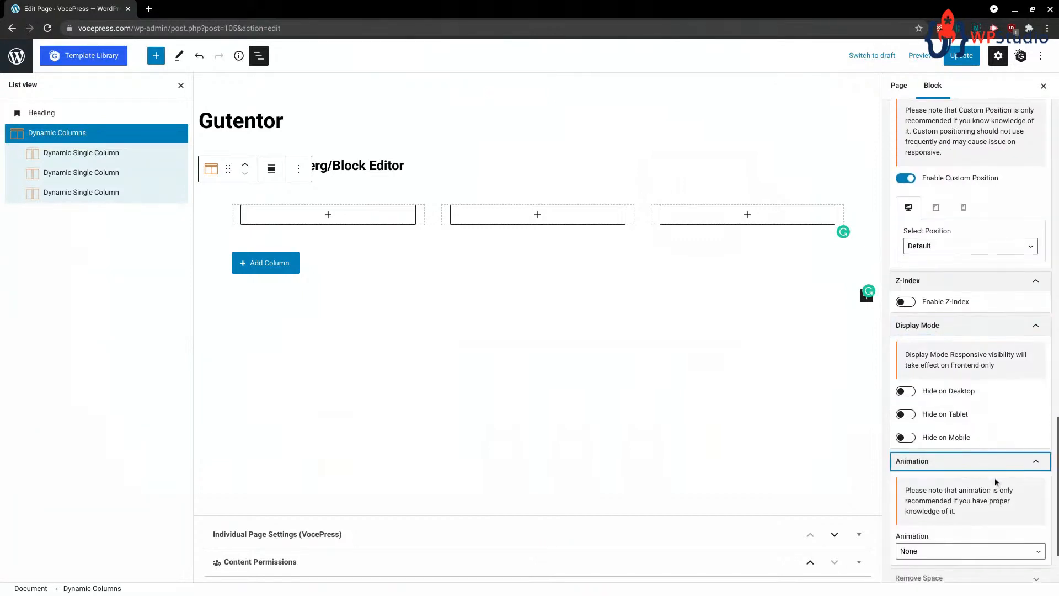
scroll(972, 467, down, 2)
click(973, 466)
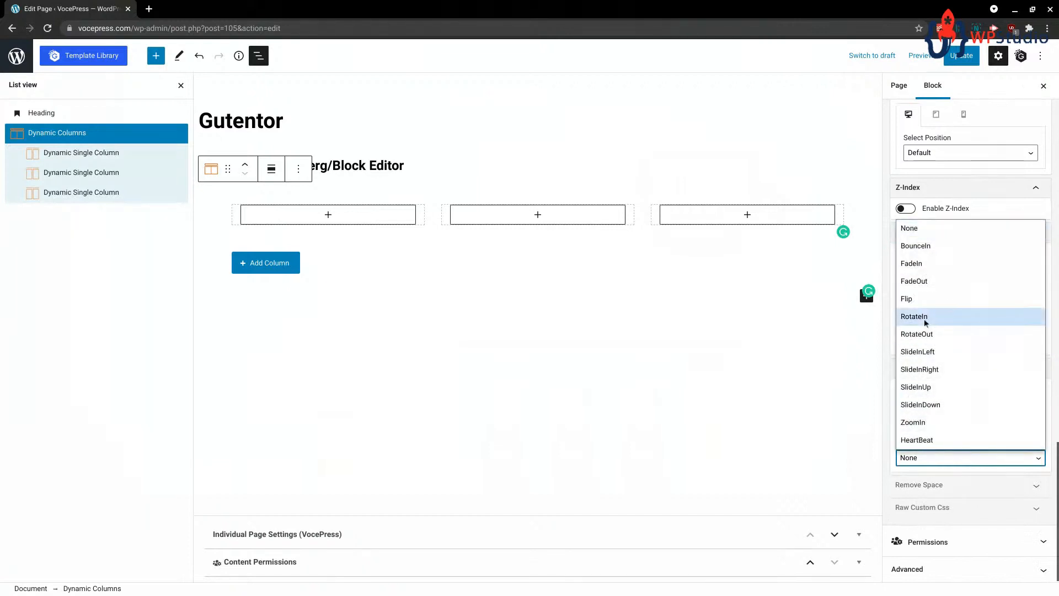
click(927, 306)
scroll(966, 448, down, 3)
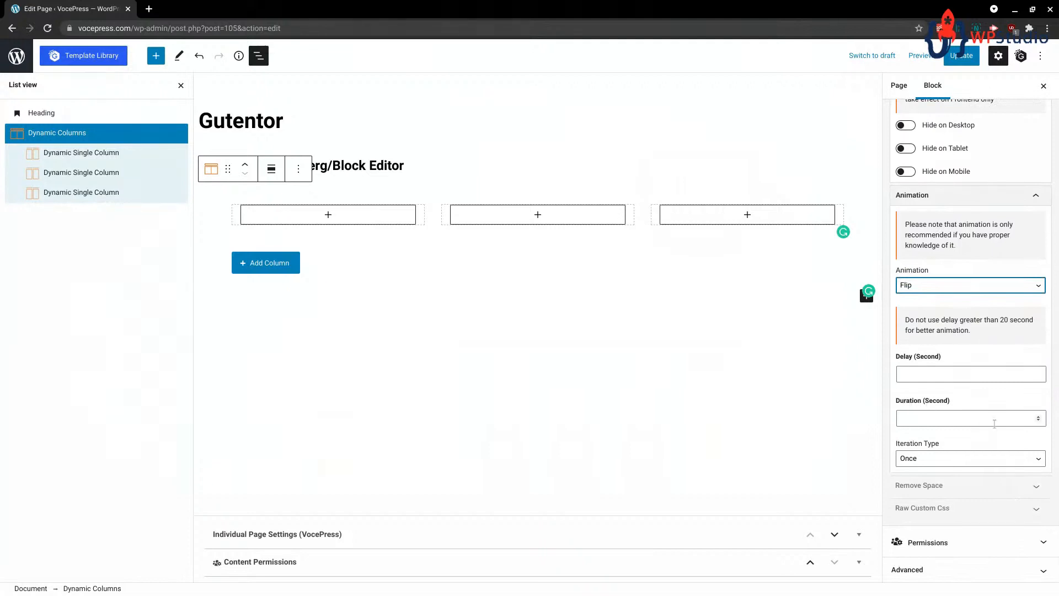
scroll(962, 419, down, 1)
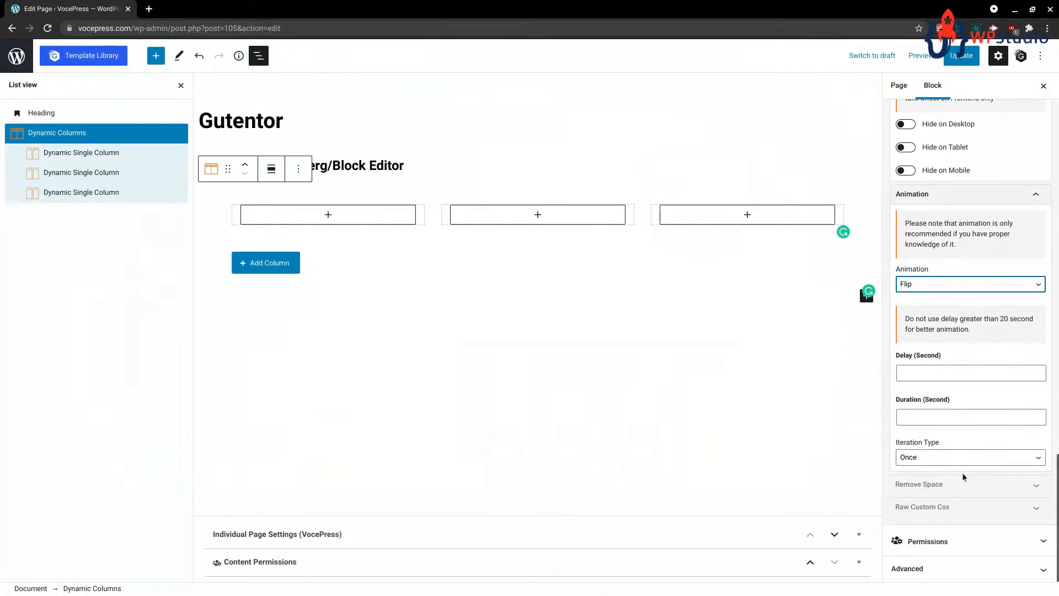
- Examine the Remove Space options for container, row and column, and the block's Raw Custom CSS field
click(964, 489)
scroll(976, 508, down, 2)
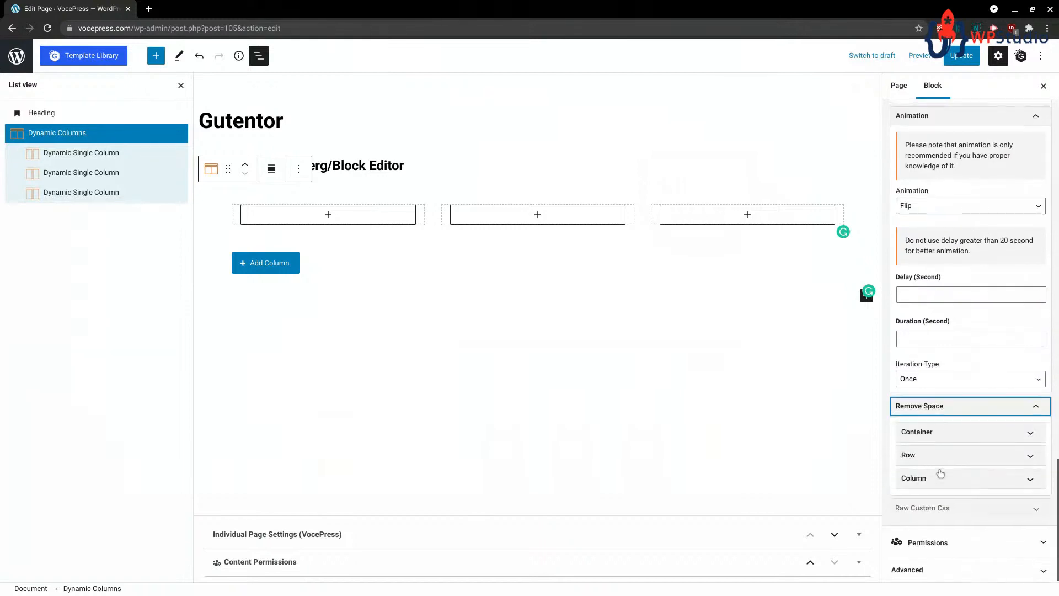
click(961, 433)
scroll(963, 436, down, 1)
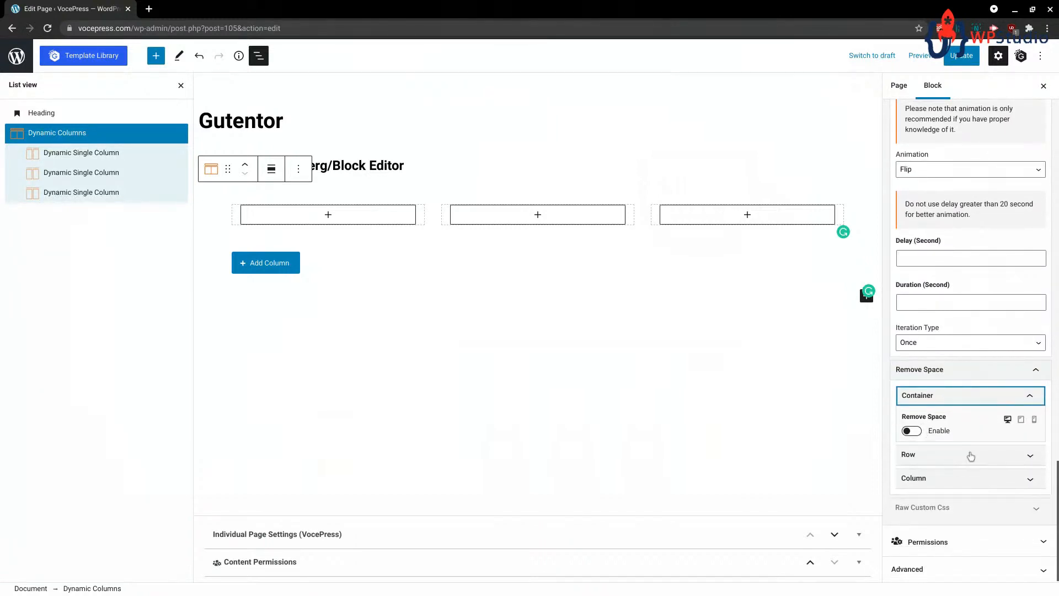
click(973, 461)
scroll(969, 455, down, 1)
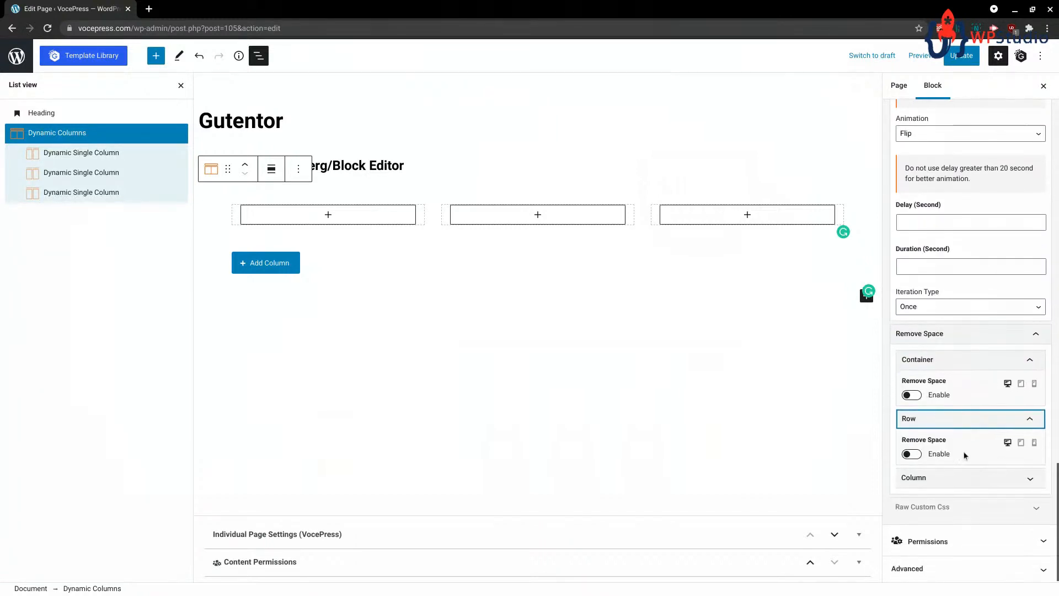
click(963, 480)
scroll(994, 504, down, 1)
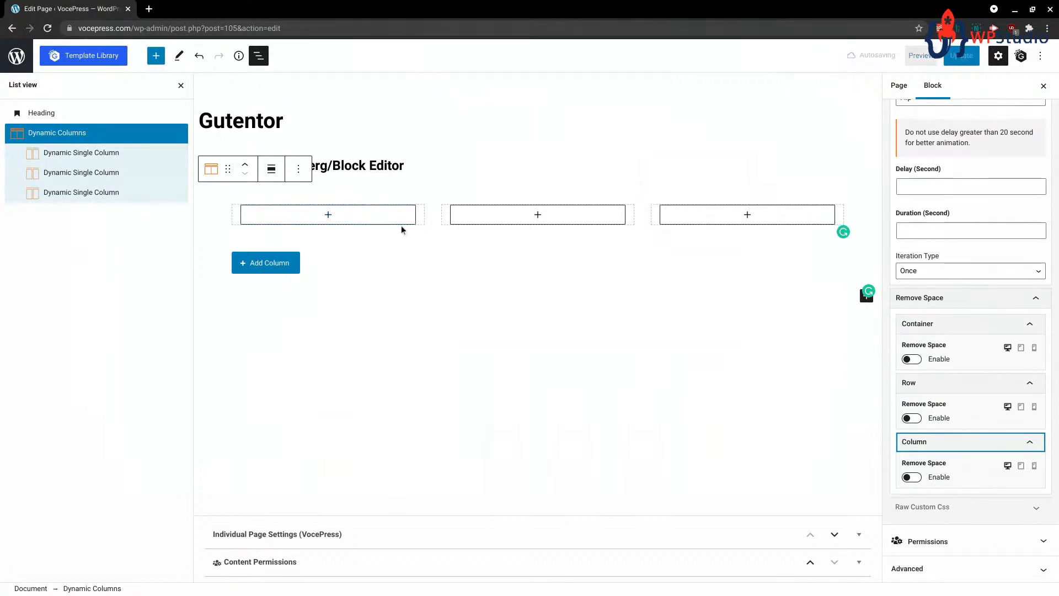
click(965, 507)
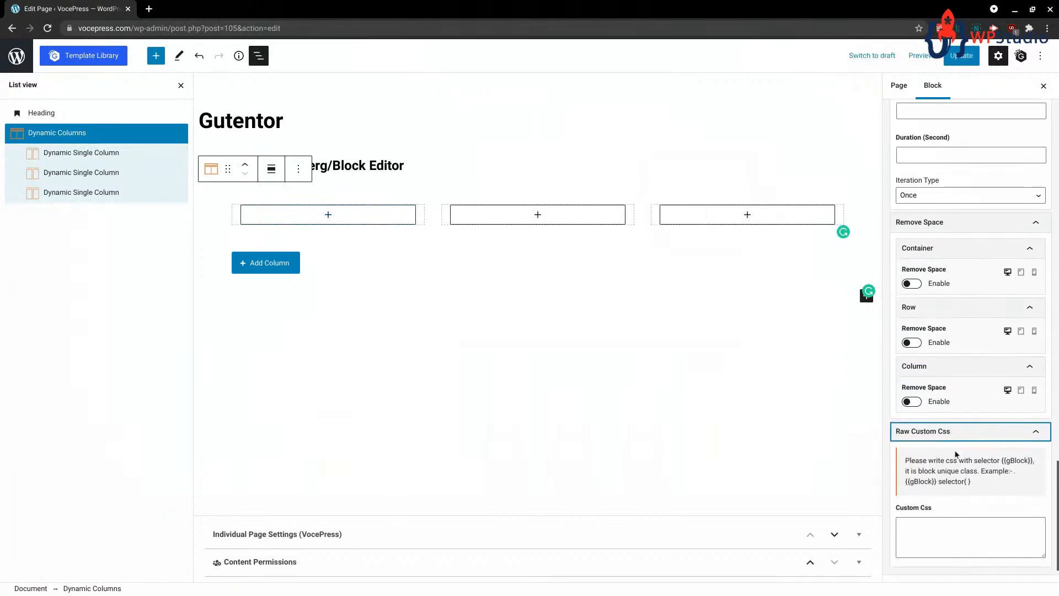
click(904, 478)
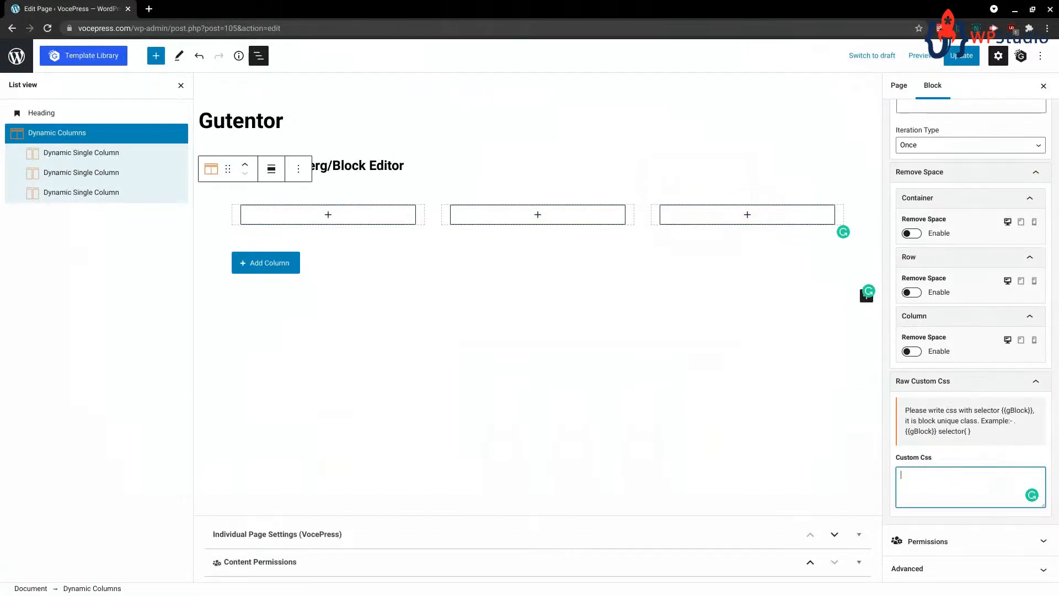
- Set the Dynamic Columns block's permission condition to "Show block to selected"
click(966, 546)
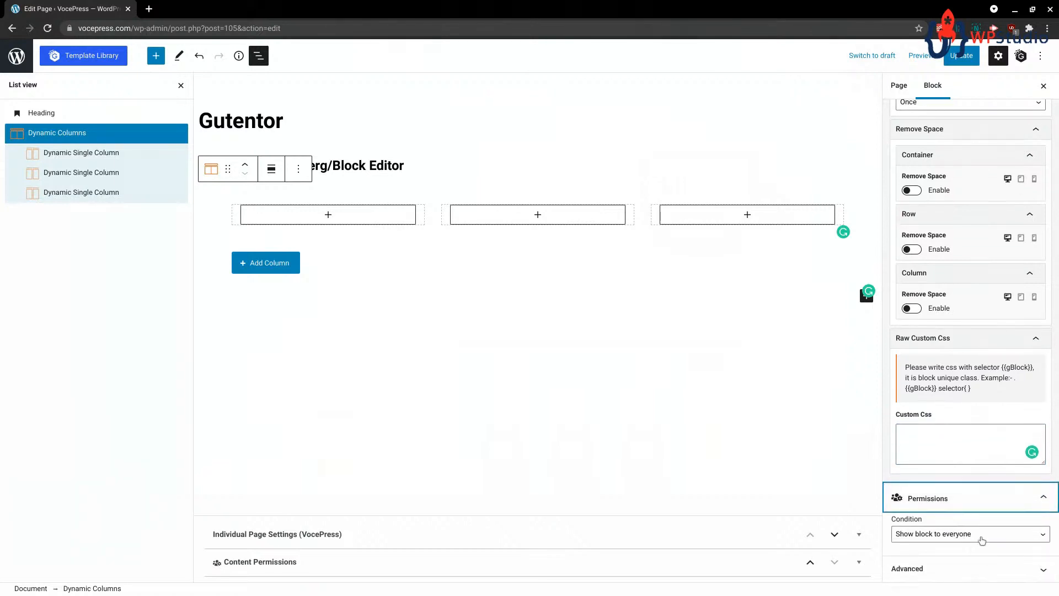
click(982, 539)
click(982, 536)
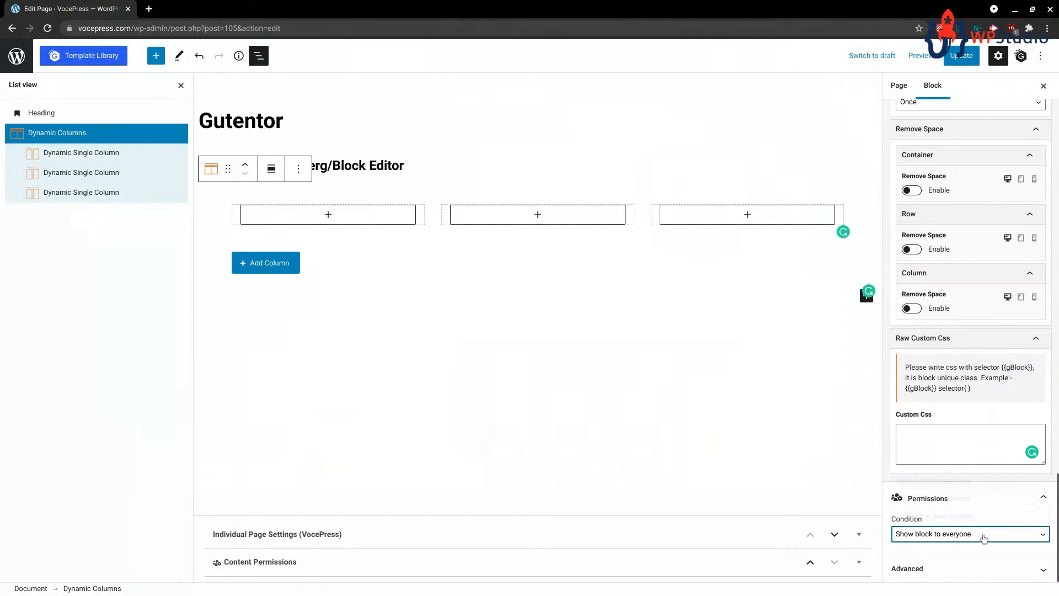
click(982, 537)
click(938, 498)
scroll(917, 435, down, 4)
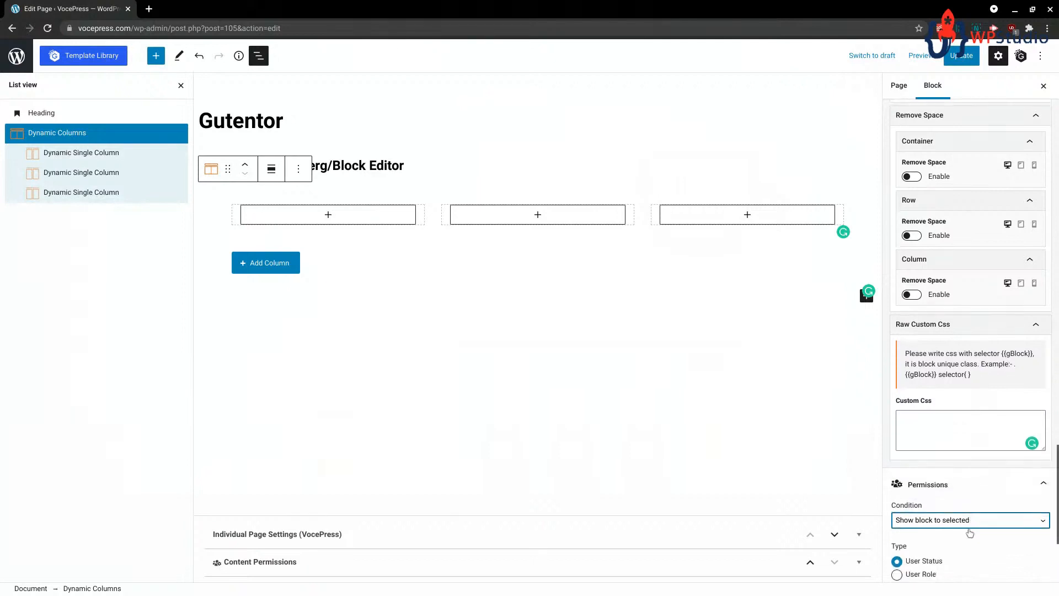
- Check the User Status choices in the block's permission settings
click(945, 439)
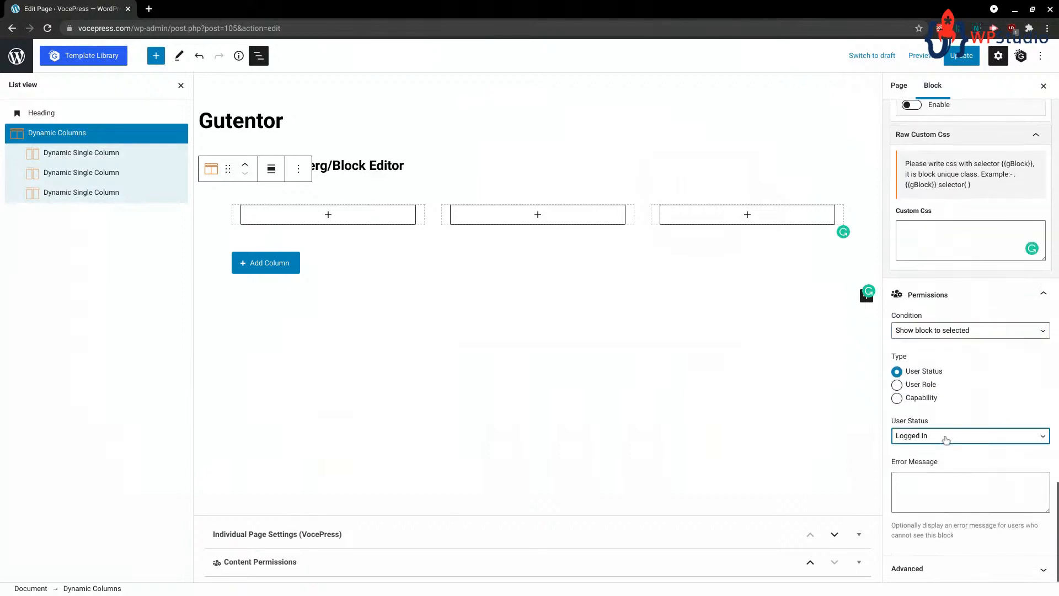
click(945, 439)
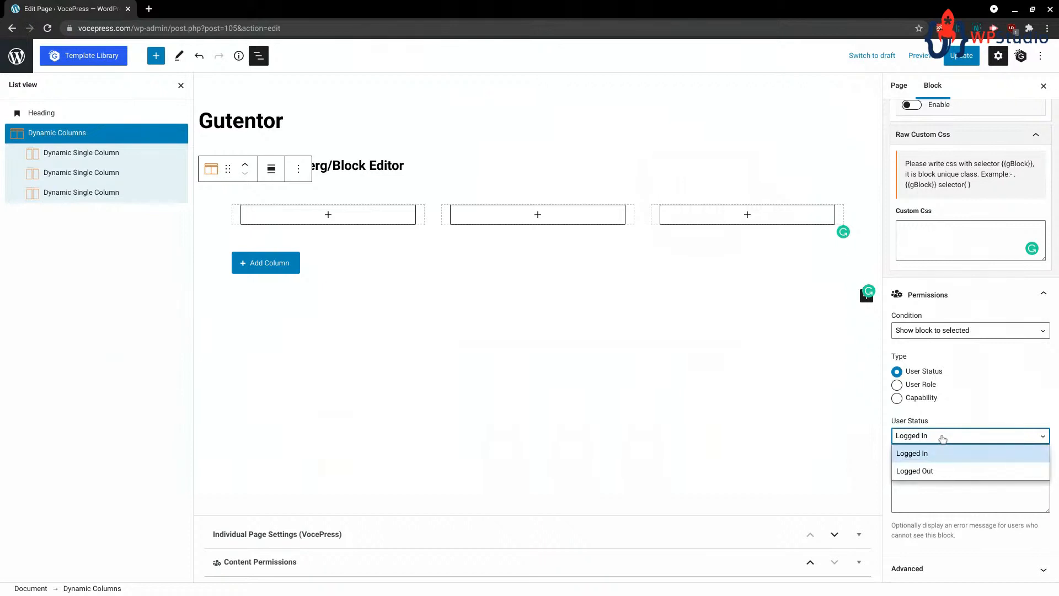
click(944, 439)
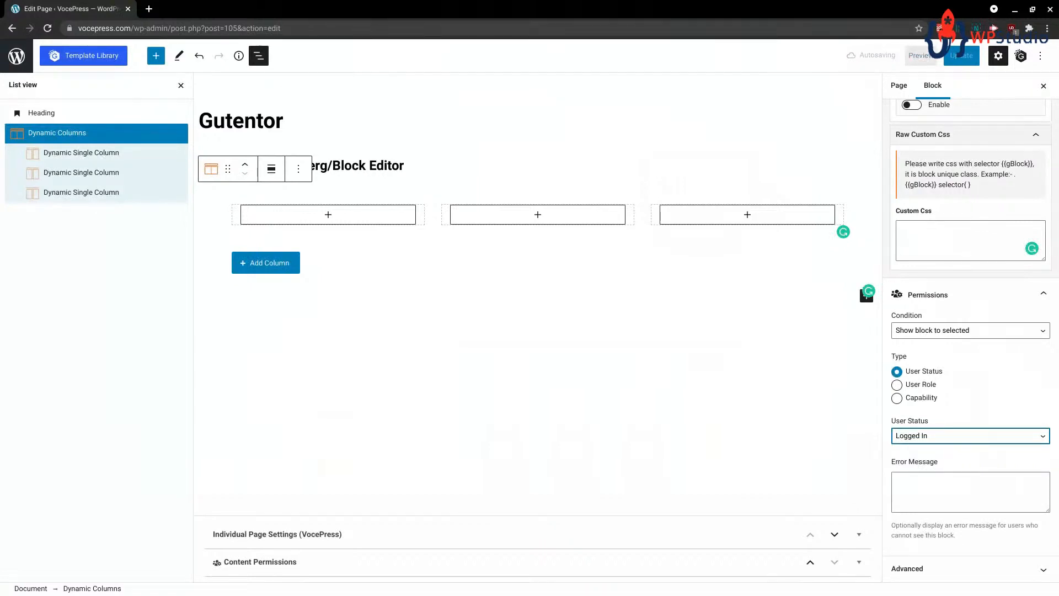
- Return to the Dynamic Columns block's general settings and bring up the settings of its first single column
scroll(965, 251, down, 5)
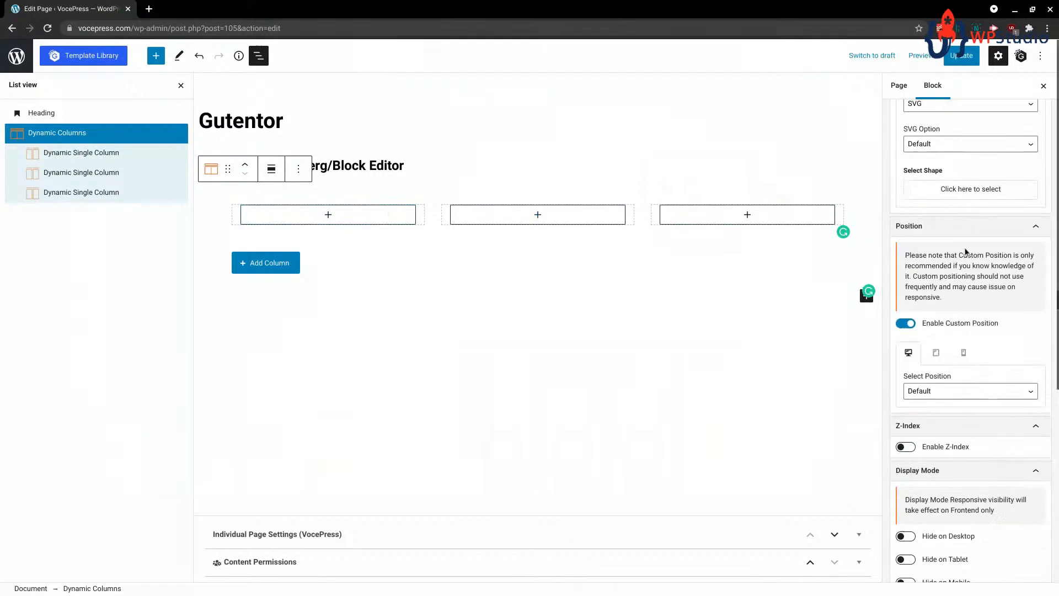
scroll(965, 252, up, 6)
click(913, 188)
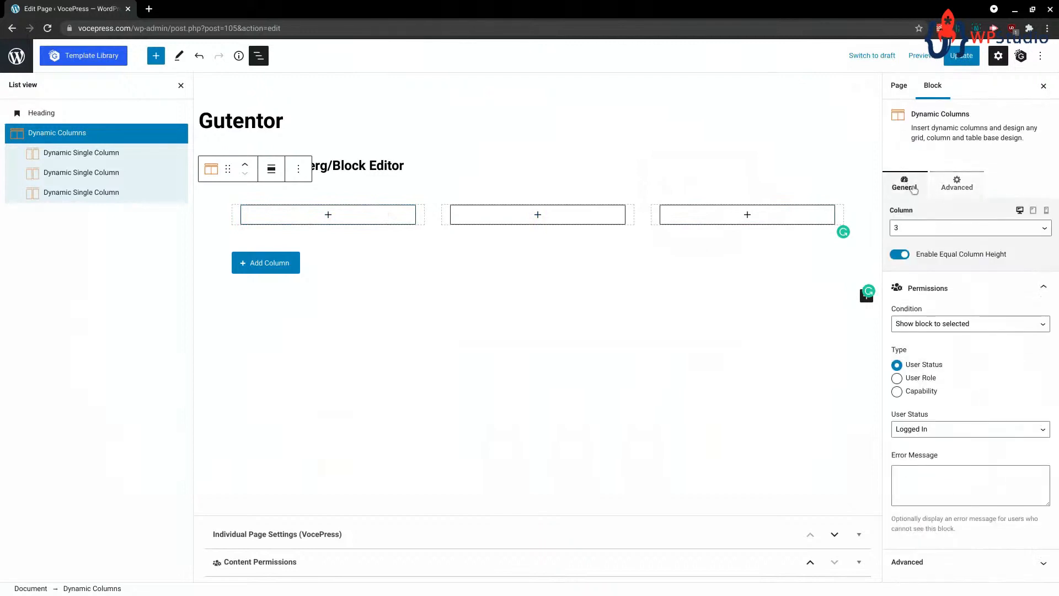
click(306, 226)
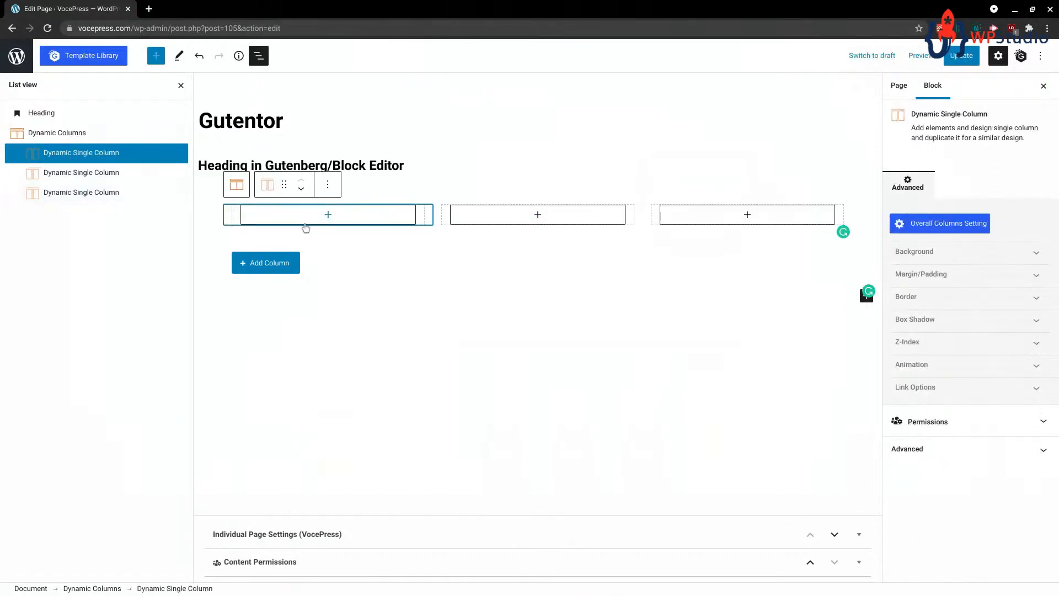
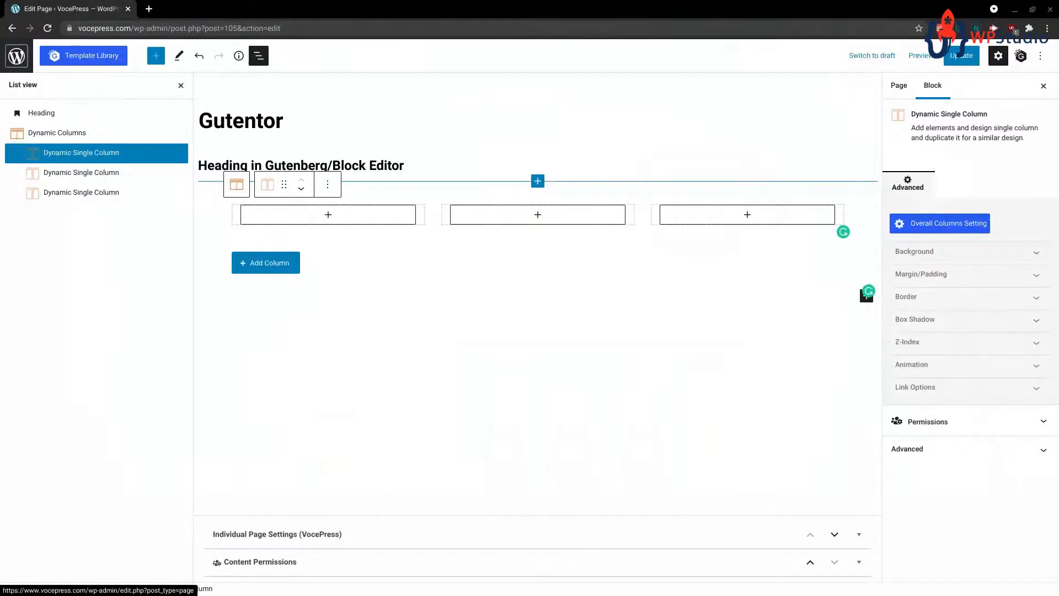
- Add a paragraph containing "/" below the columns and insert a GenerateBlocks Container block after it
click(181, 86)
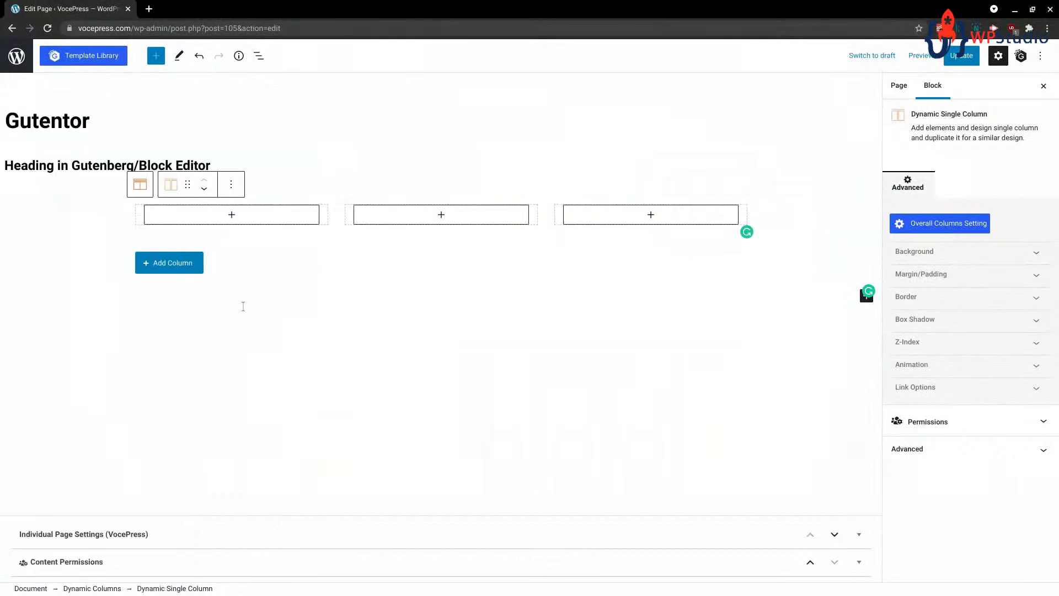
click(217, 303)
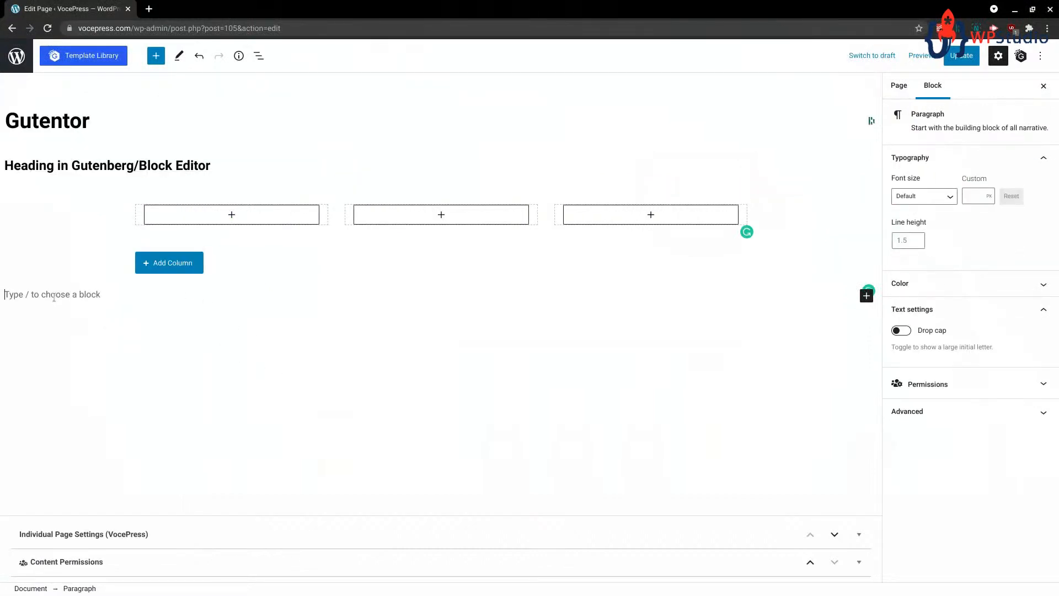
text(/)
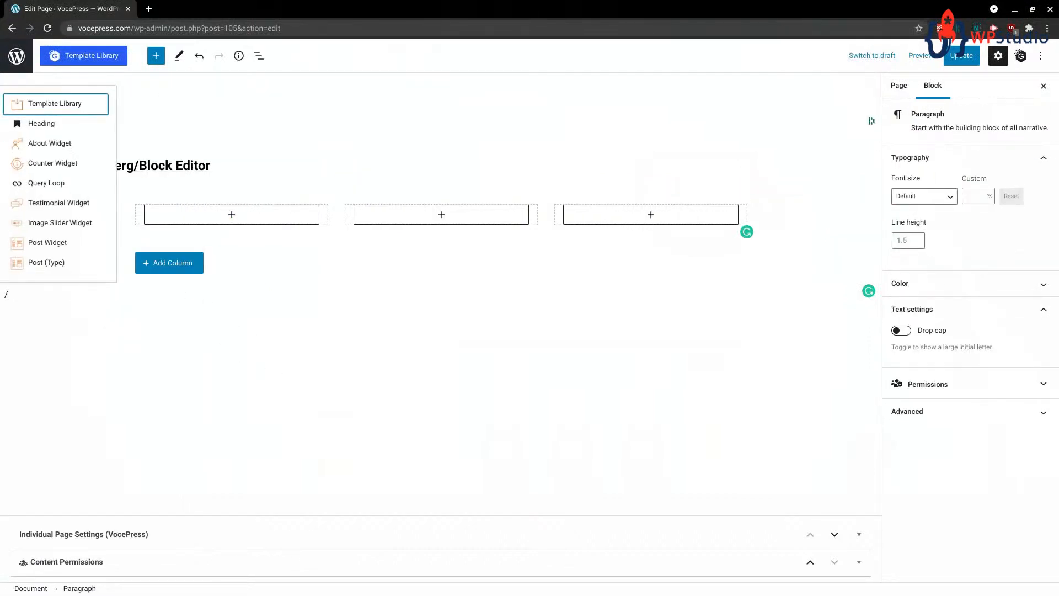
click(156, 55)
scroll(181, 392, down, 15)
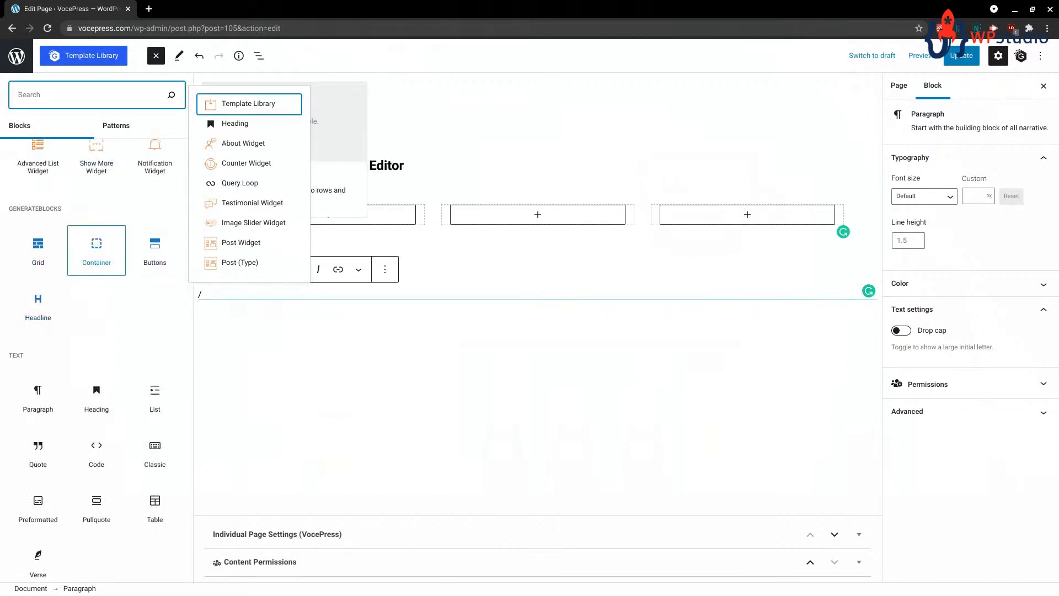
click(97, 247)
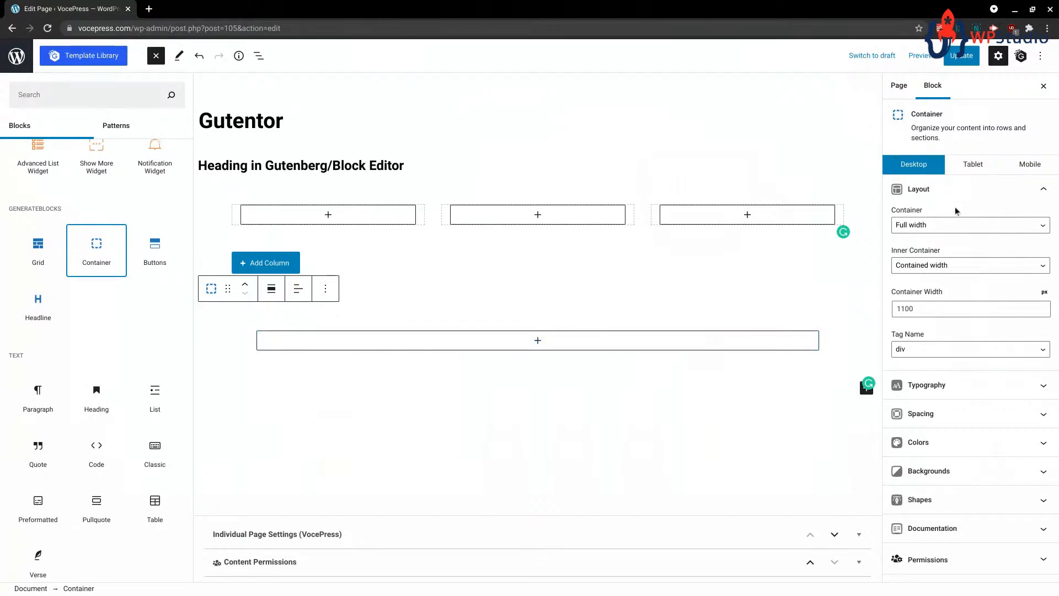
- Look at the Container block's Typography settings
scroll(966, 227, down, 1)
click(974, 371)
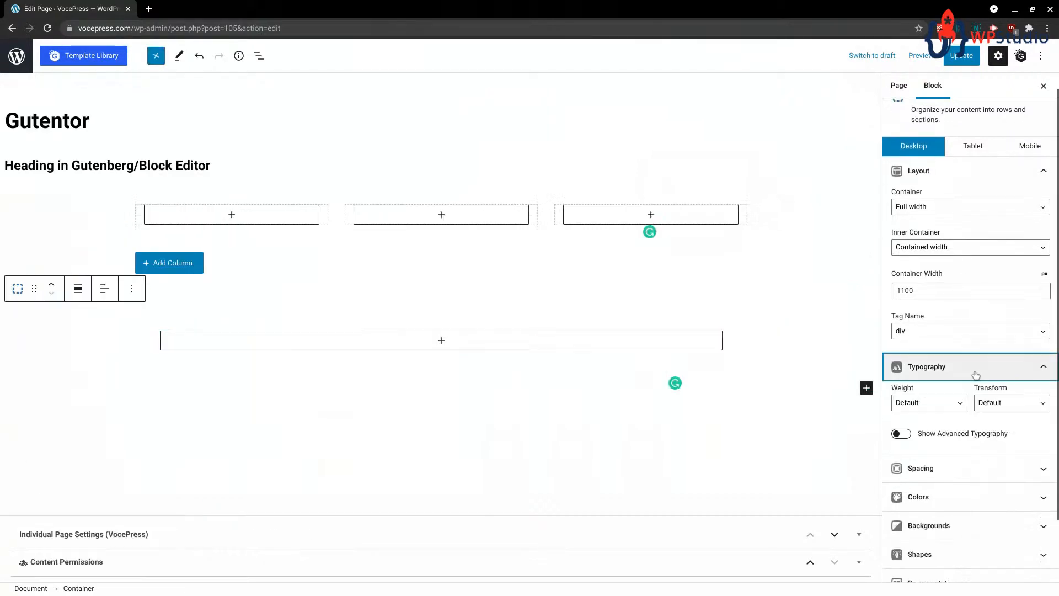
click(972, 369)
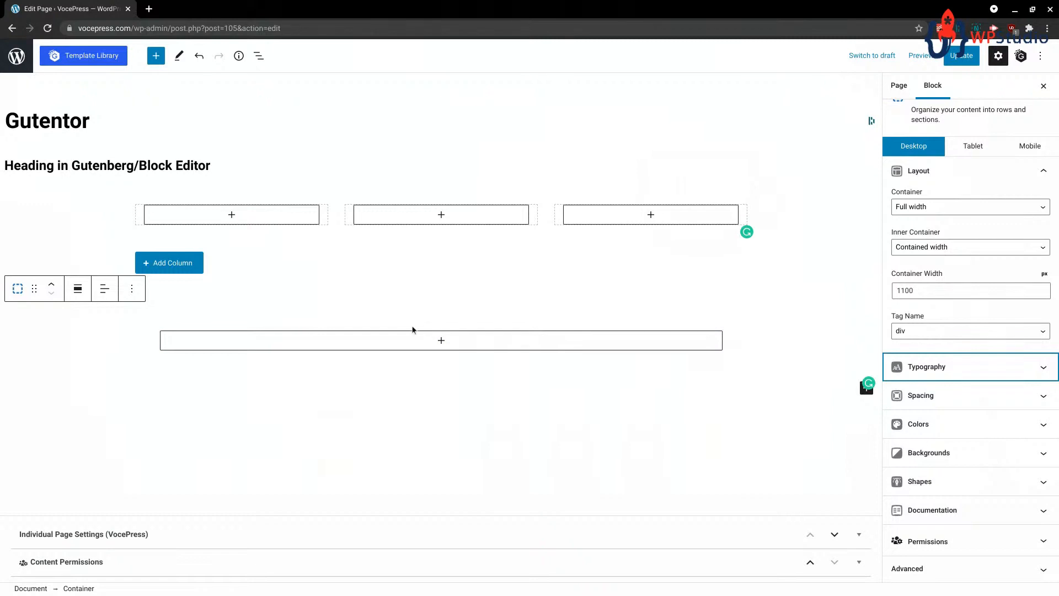
- Show the page's block structure and insert an About Widget inside the Container block
click(259, 55)
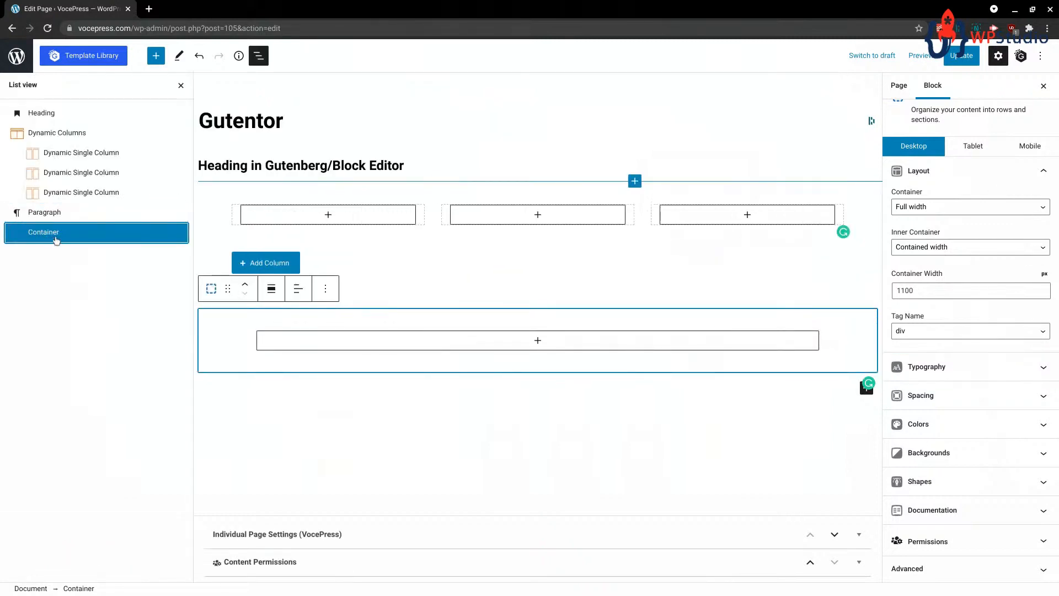
click(538, 341)
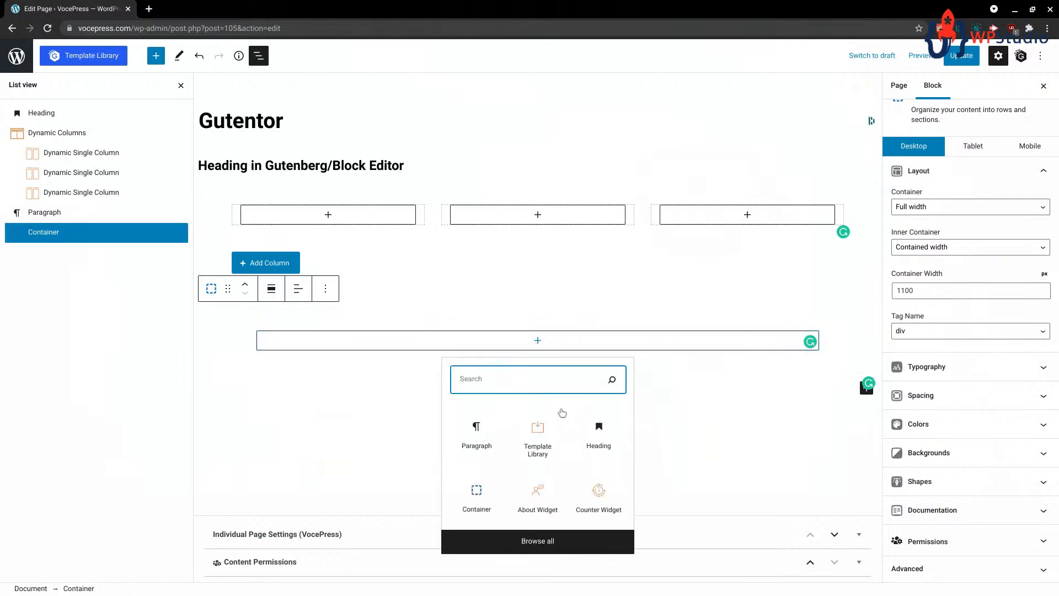
click(542, 504)
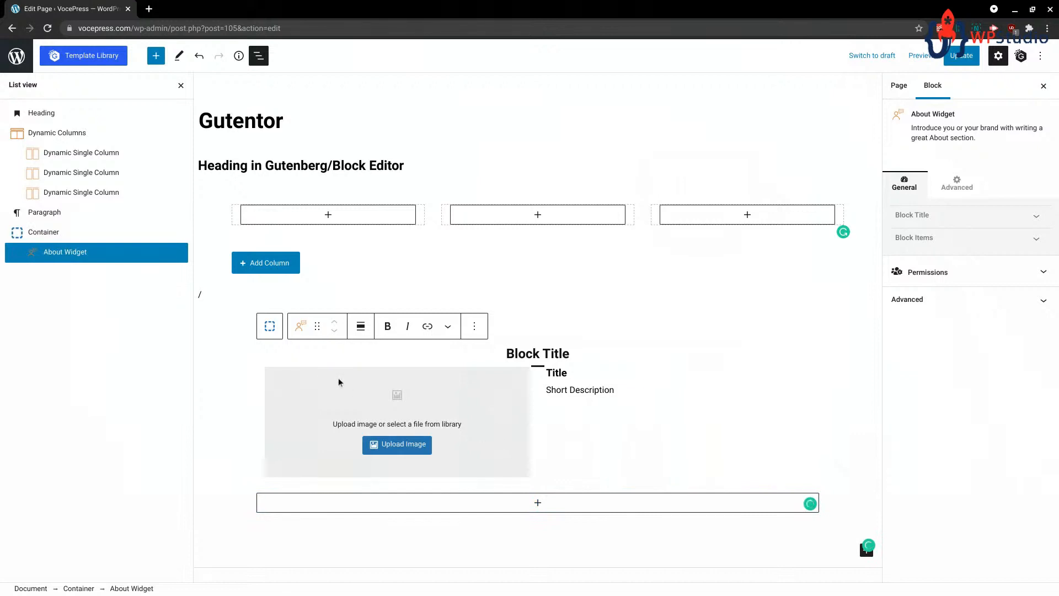
- Delete the "/" paragraph and the Container with its About Widget, and insert a Video Popup block below the Dynamic Columns
click(78, 252)
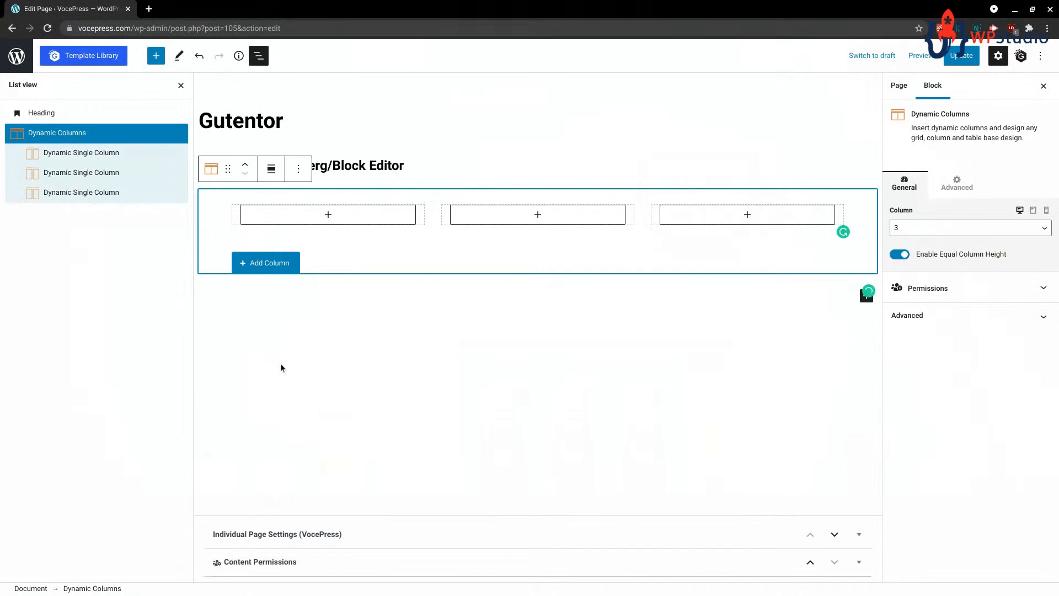
click(290, 391)
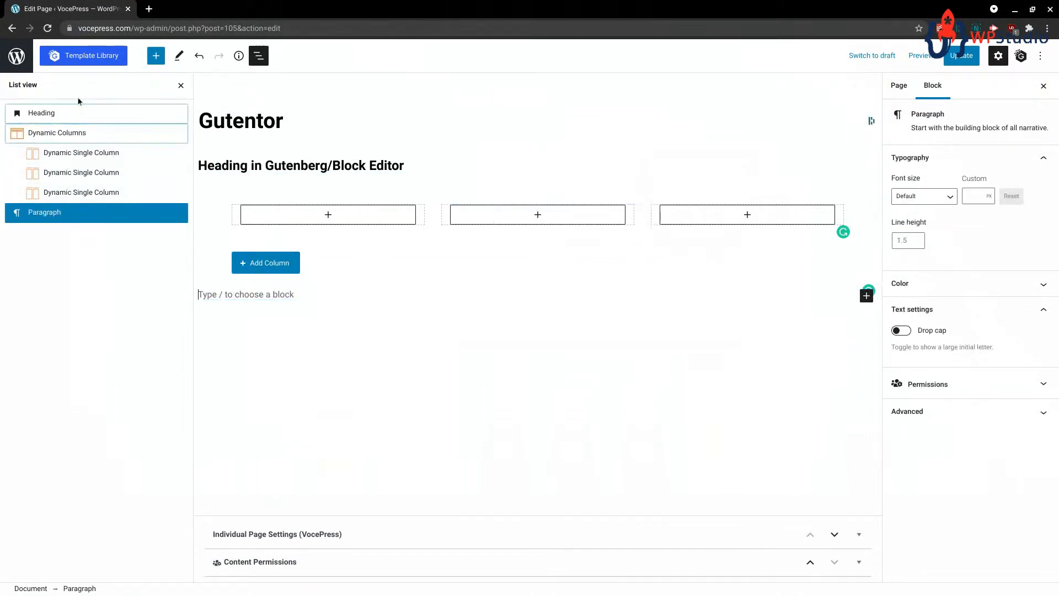
click(156, 55)
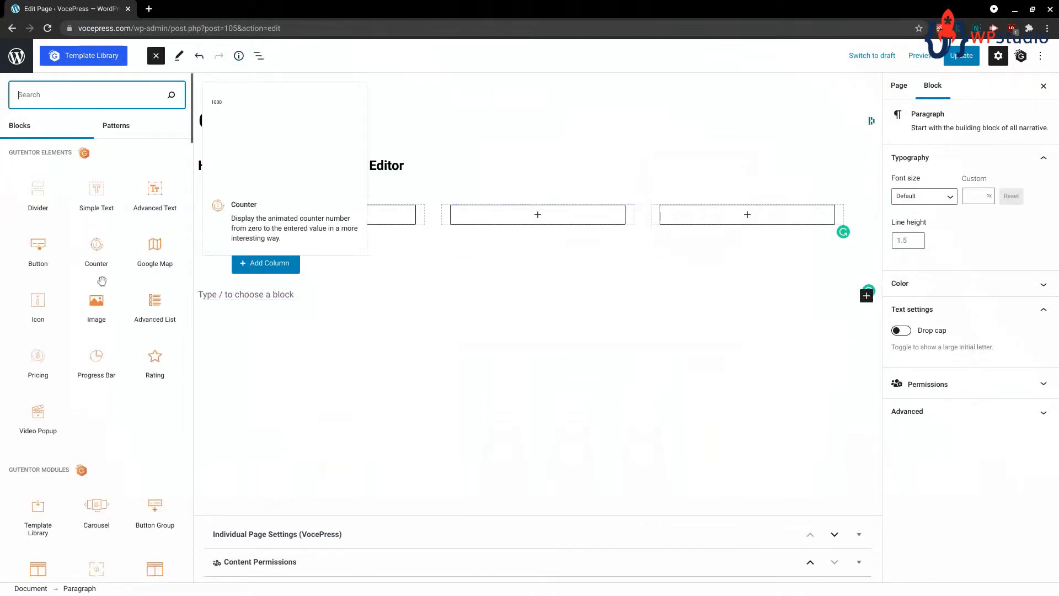
mouse_move(68, 255)
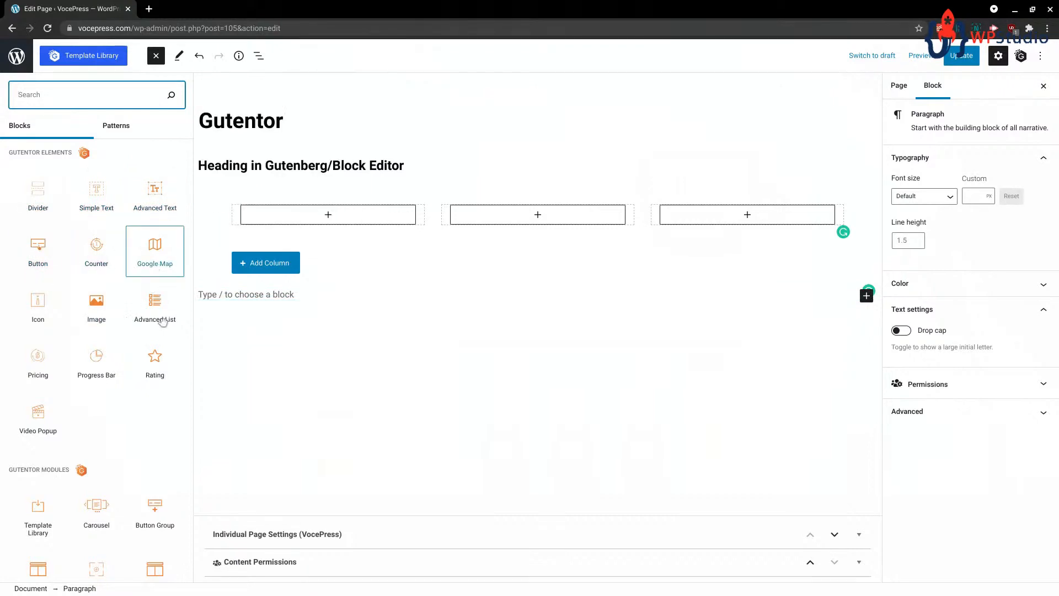
mouse_move(33, 314)
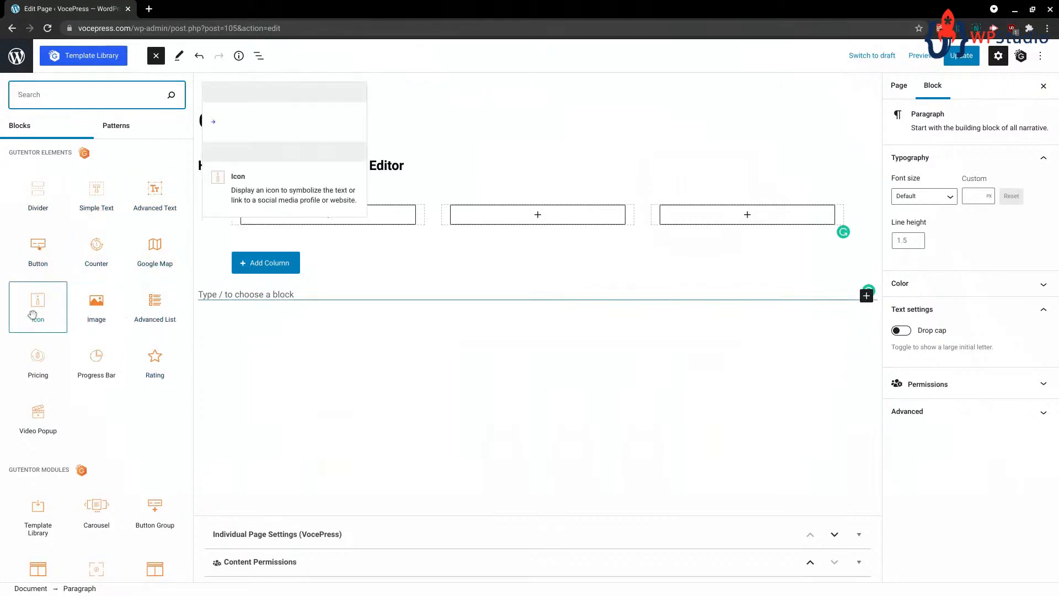
mouse_move(161, 367)
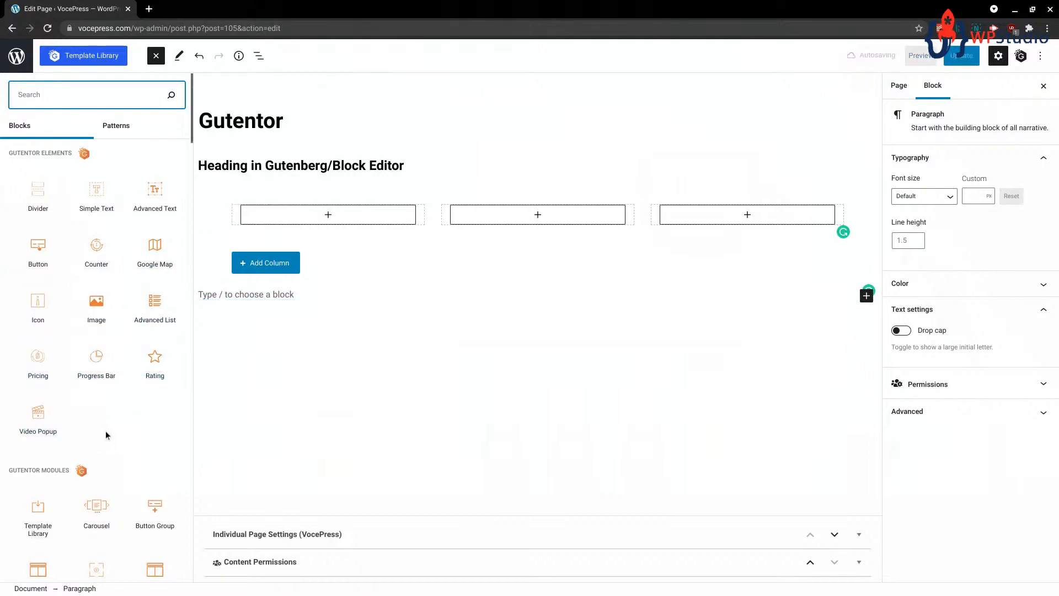
scroll(107, 435, down, 1)
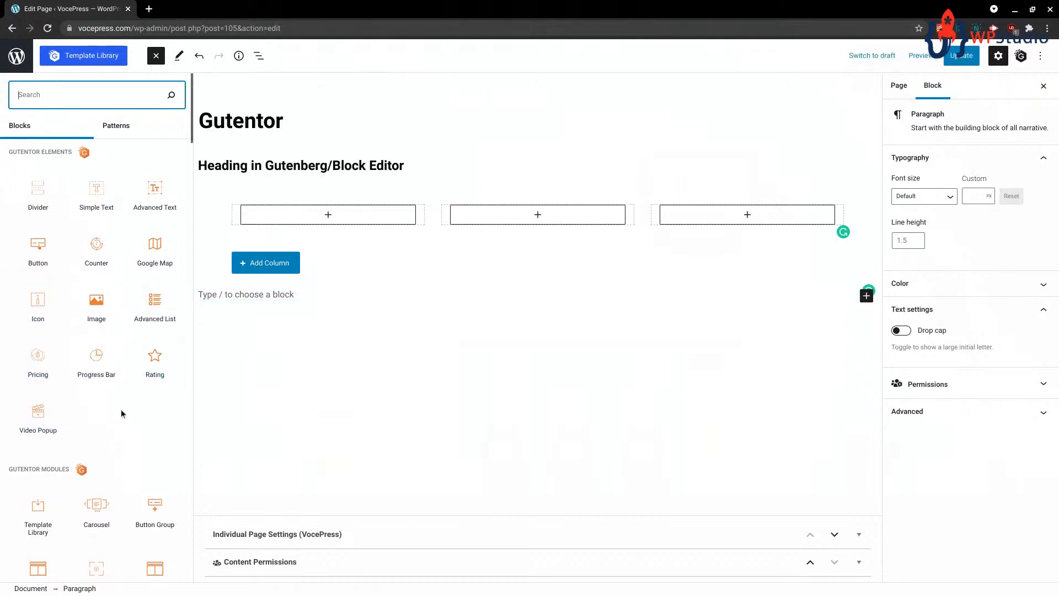
click(44, 421)
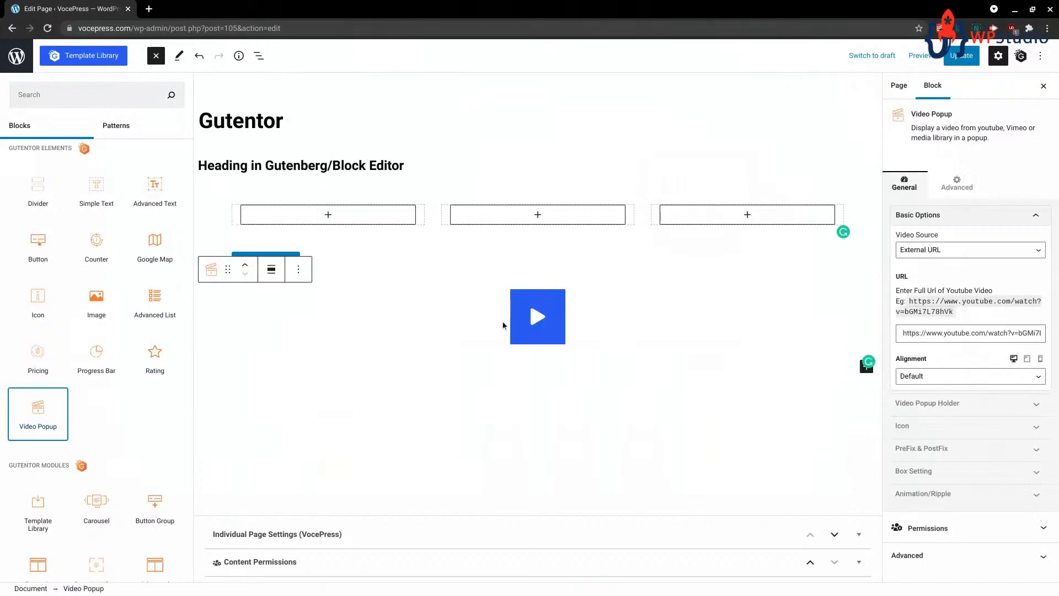
- Look through the Video Popup block's general settings, including the video source choices and the Video Popup Holder options
click(962, 253)
click(962, 253)
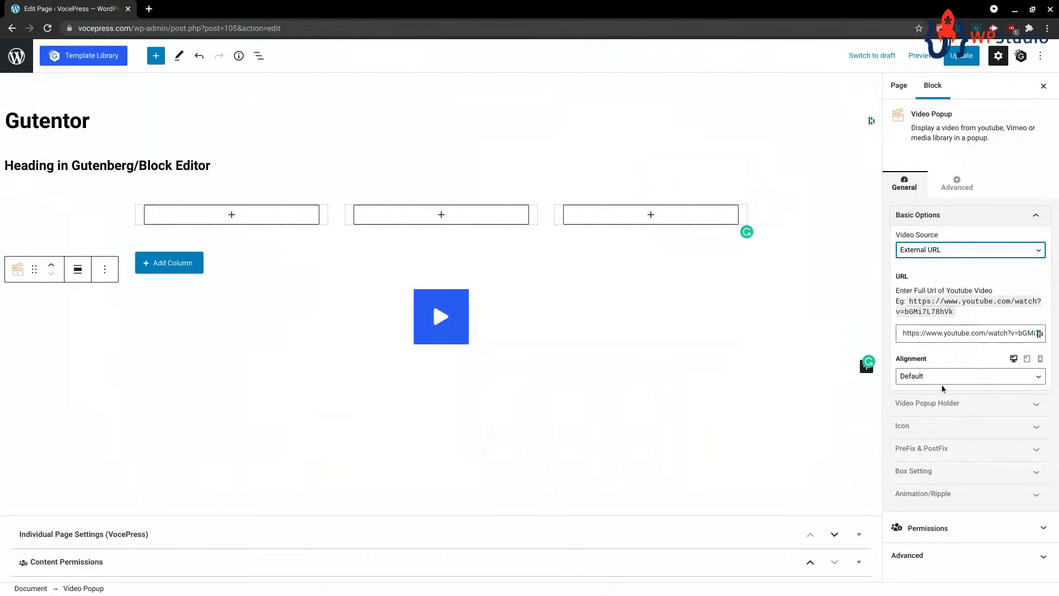
click(950, 404)
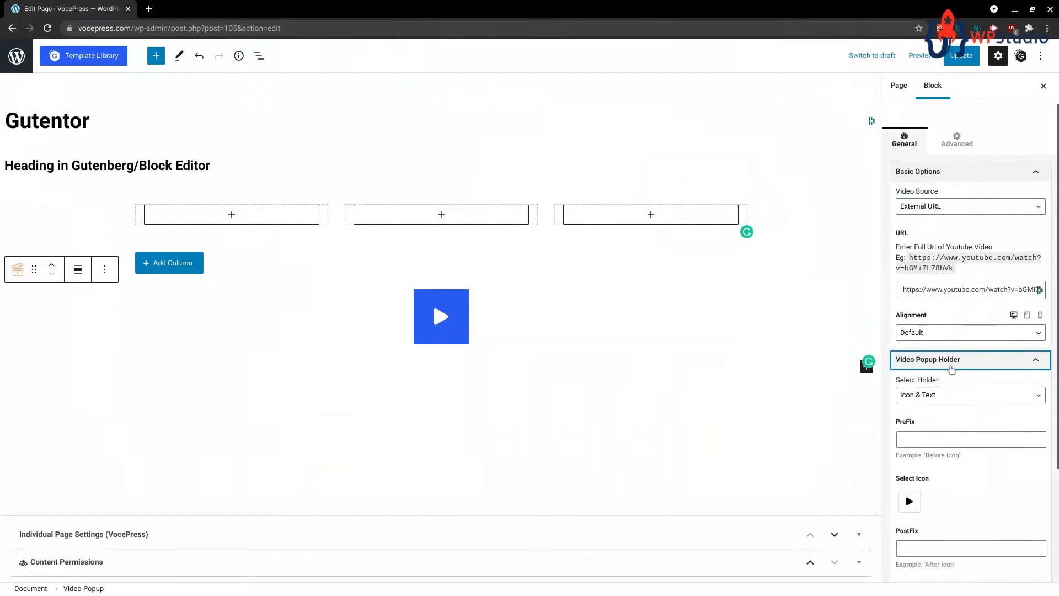
scroll(952, 369, down, 2)
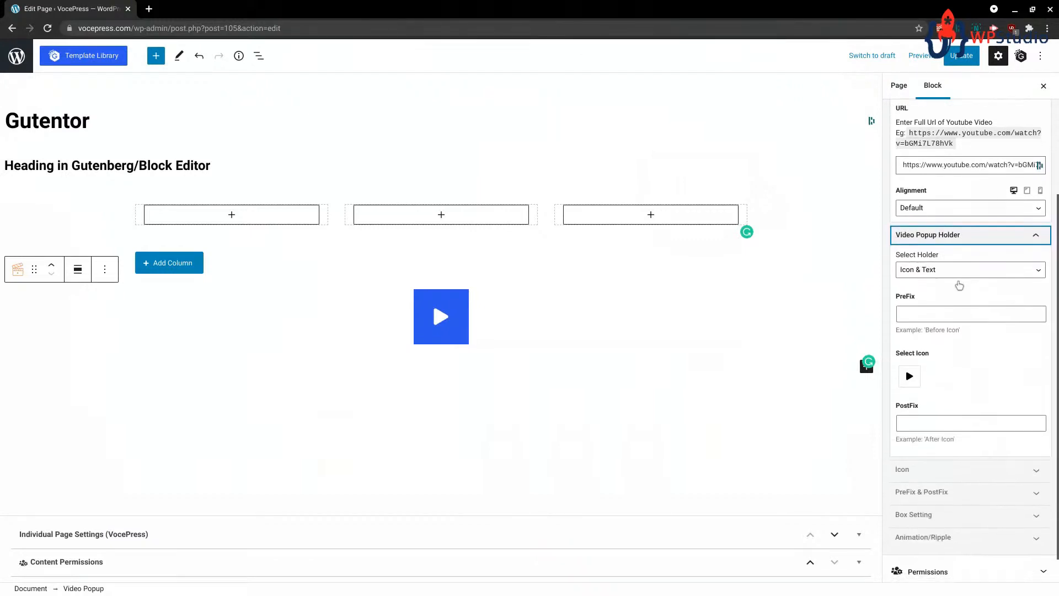
scroll(959, 285, down, 1)
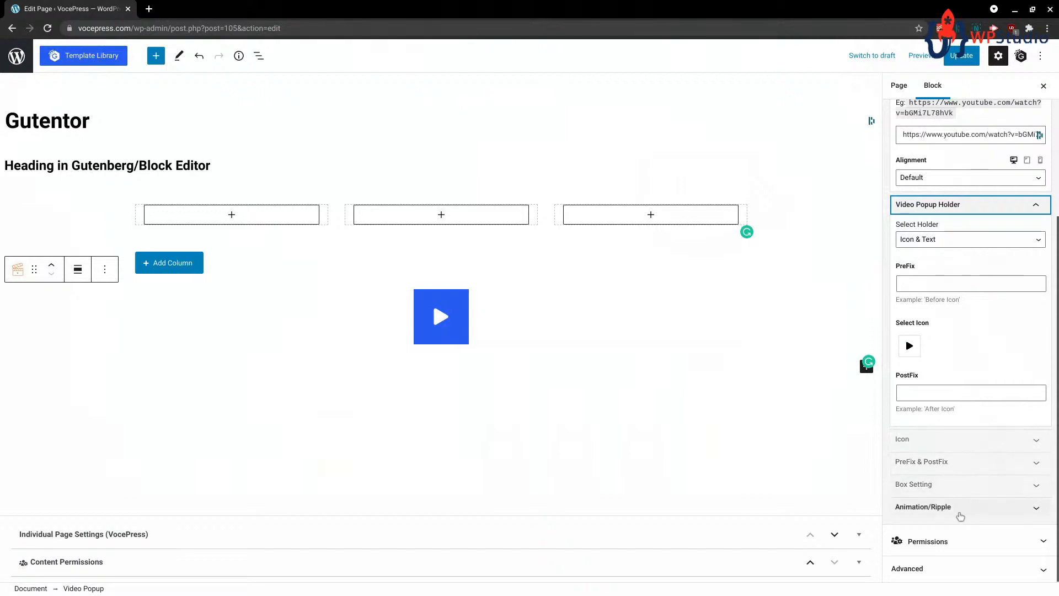
click(958, 507)
scroll(944, 496, up, 4)
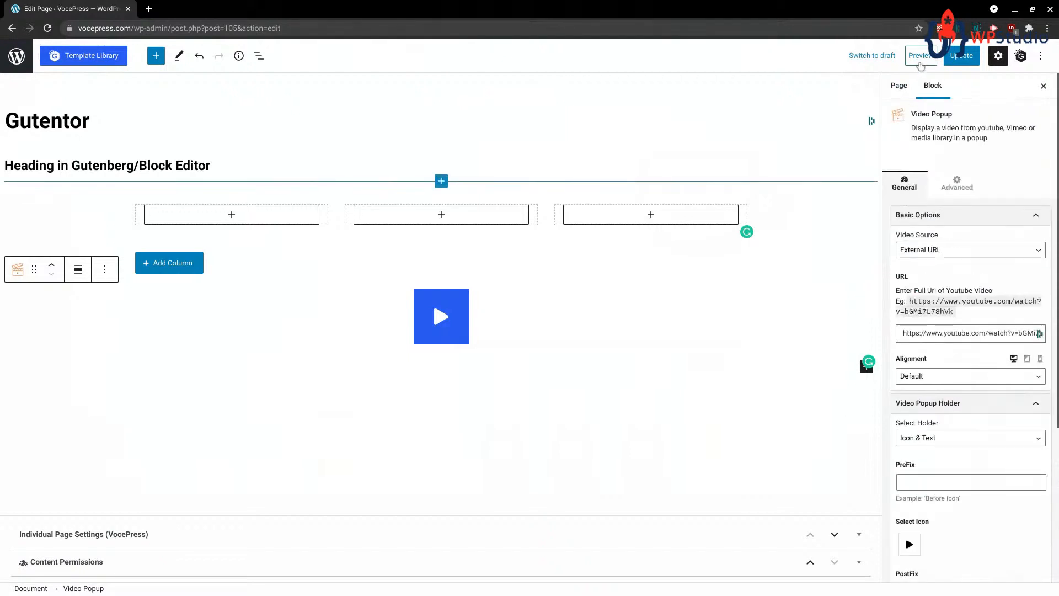
- Preview the page in a new tab, play the popup video, and return to the page editor
click(922, 58)
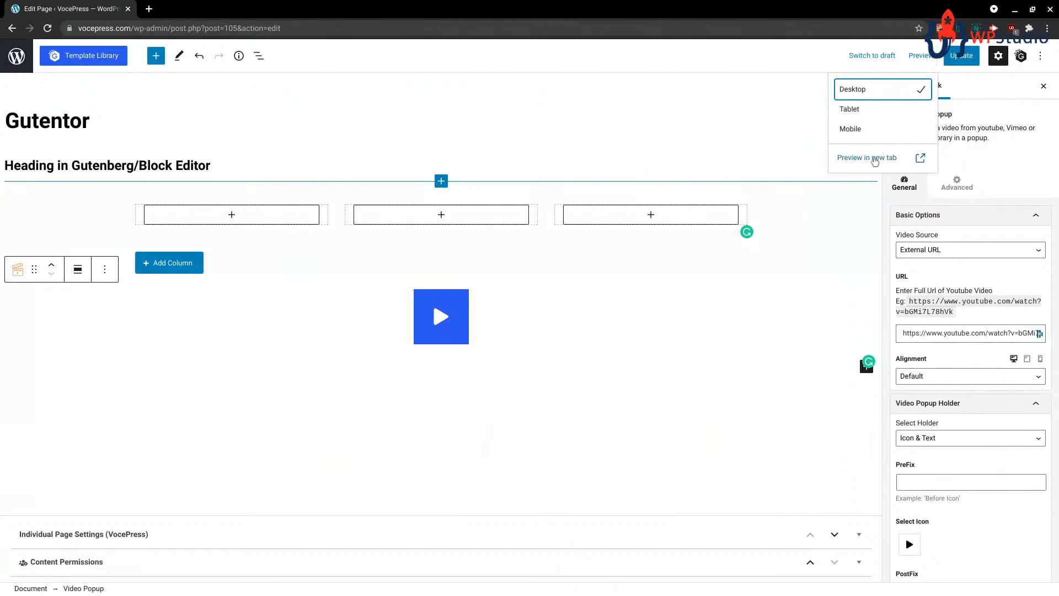
click(878, 157)
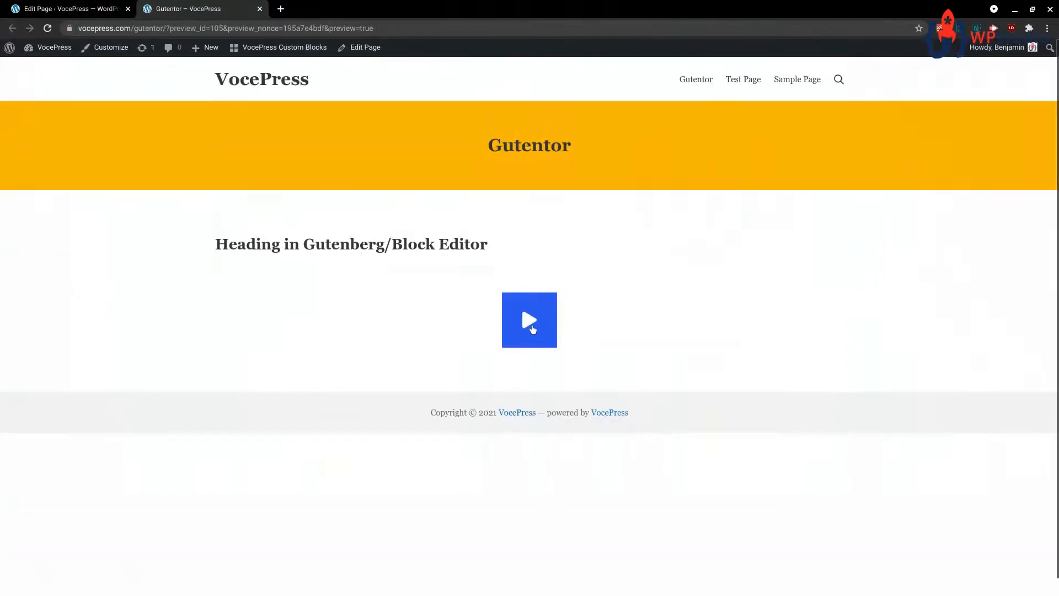
click(531, 325)
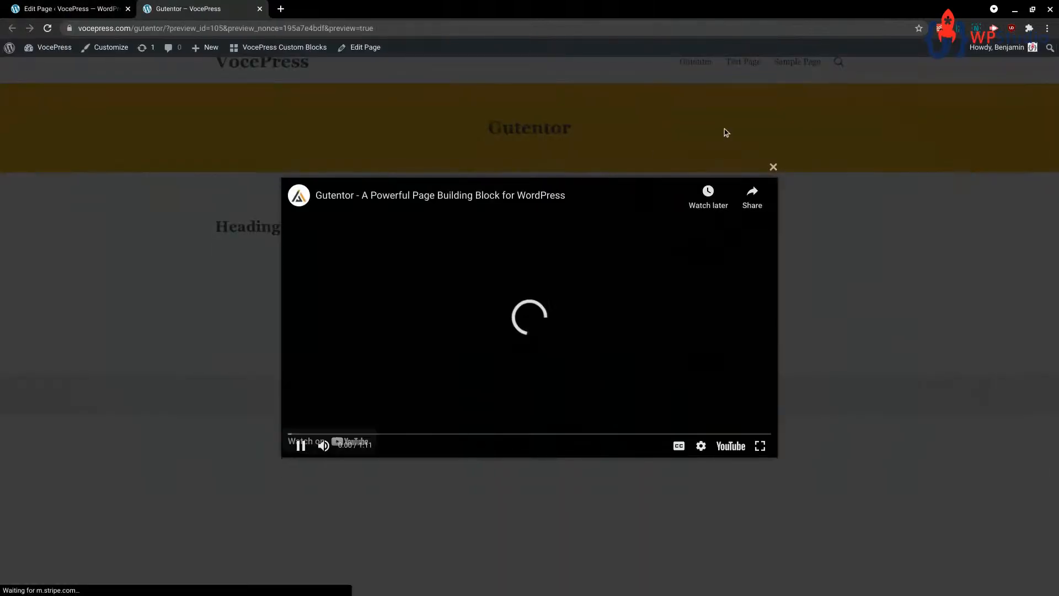
click(773, 168)
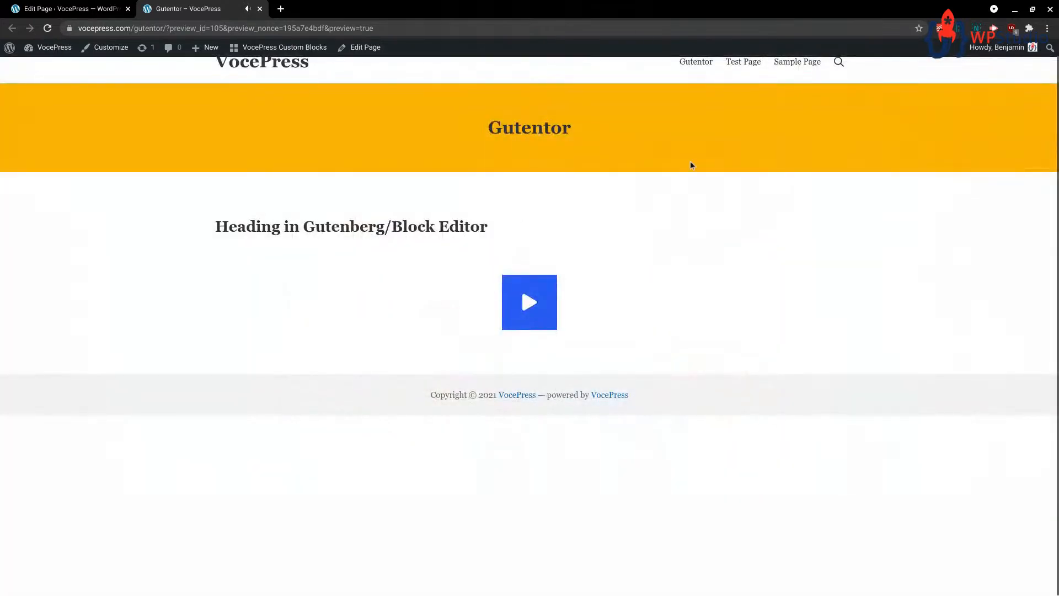
click(259, 8)
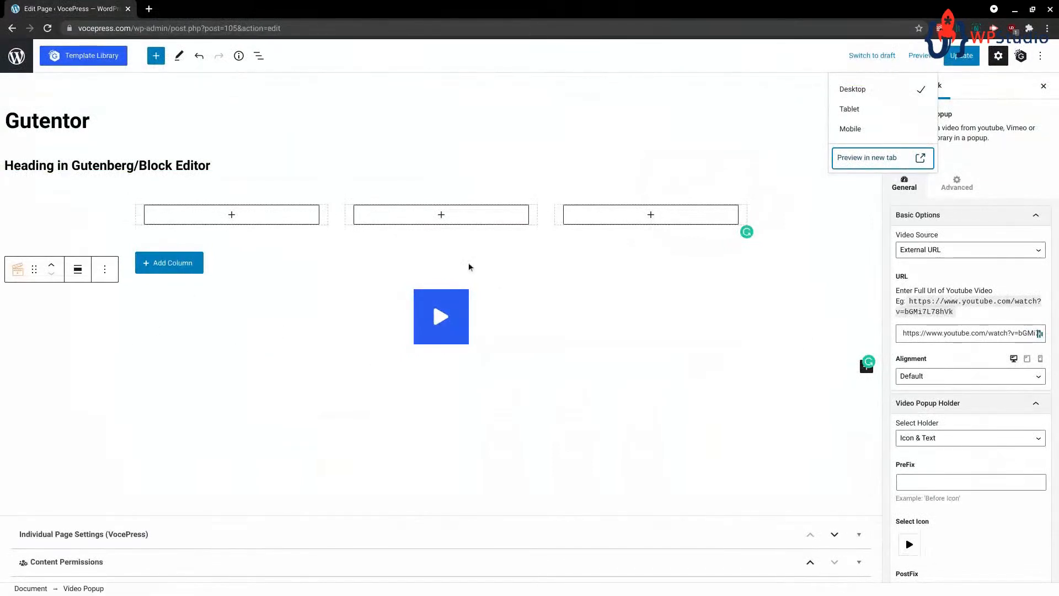
click(259, 348)
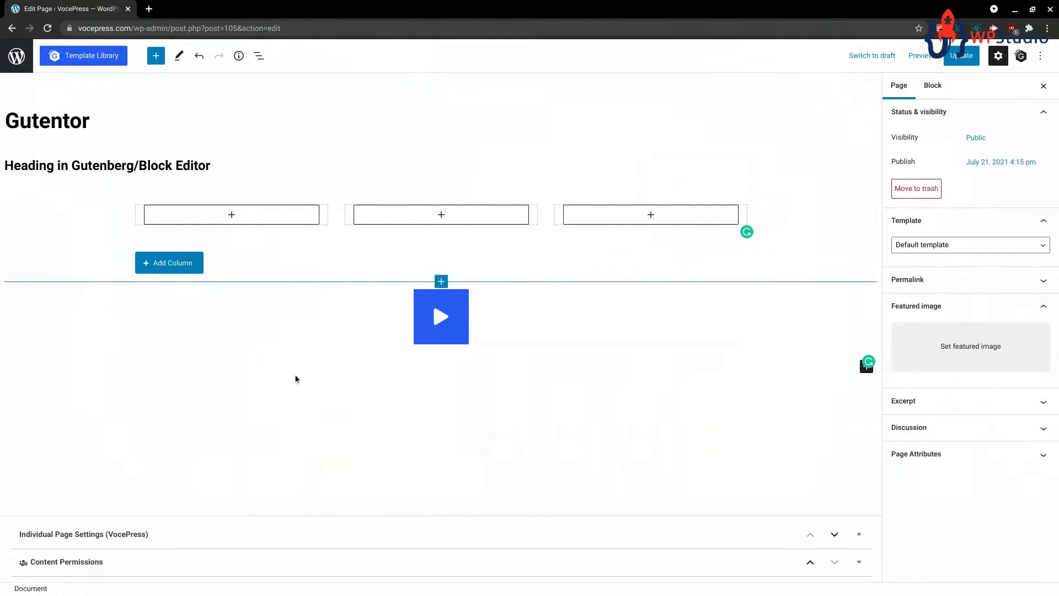
- Browse the Gutentor modules and insert a Tabs block below the Video Popup
click(44, 397)
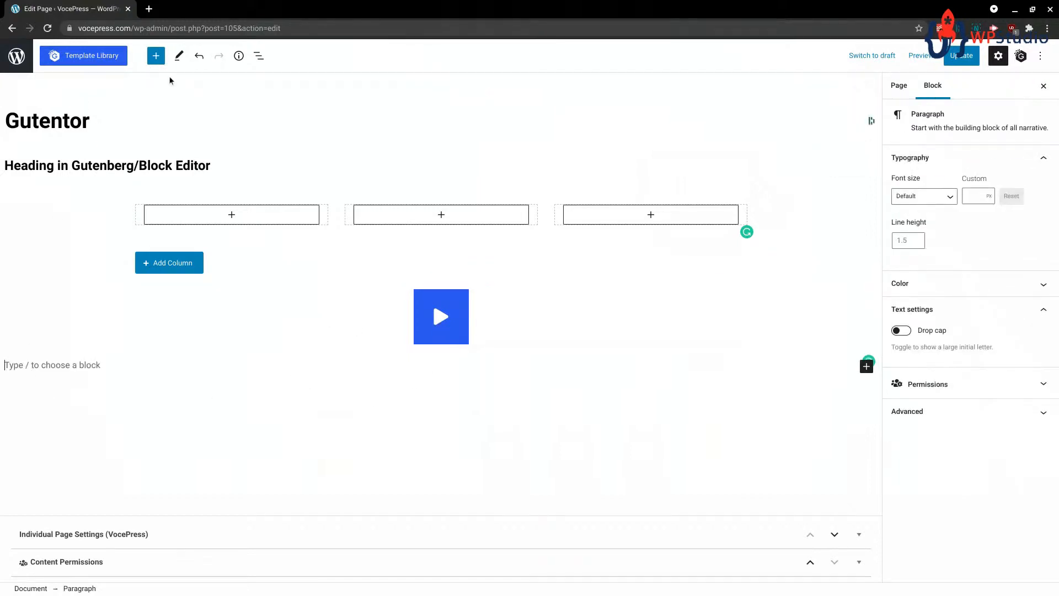
click(156, 56)
scroll(97, 287, down, 5)
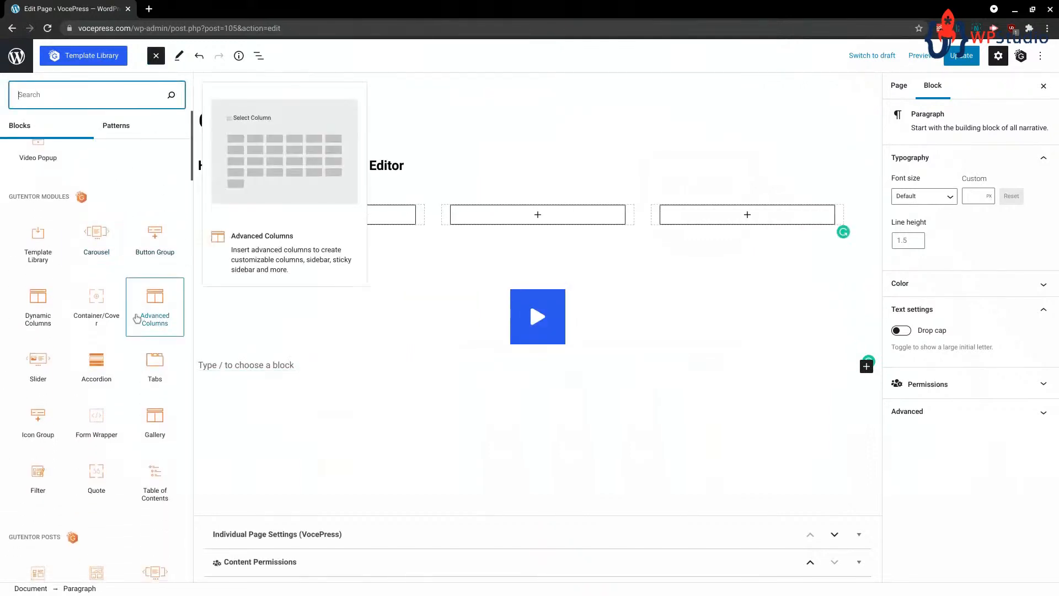
scroll(58, 206, up, 2)
scroll(58, 206, up, 3)
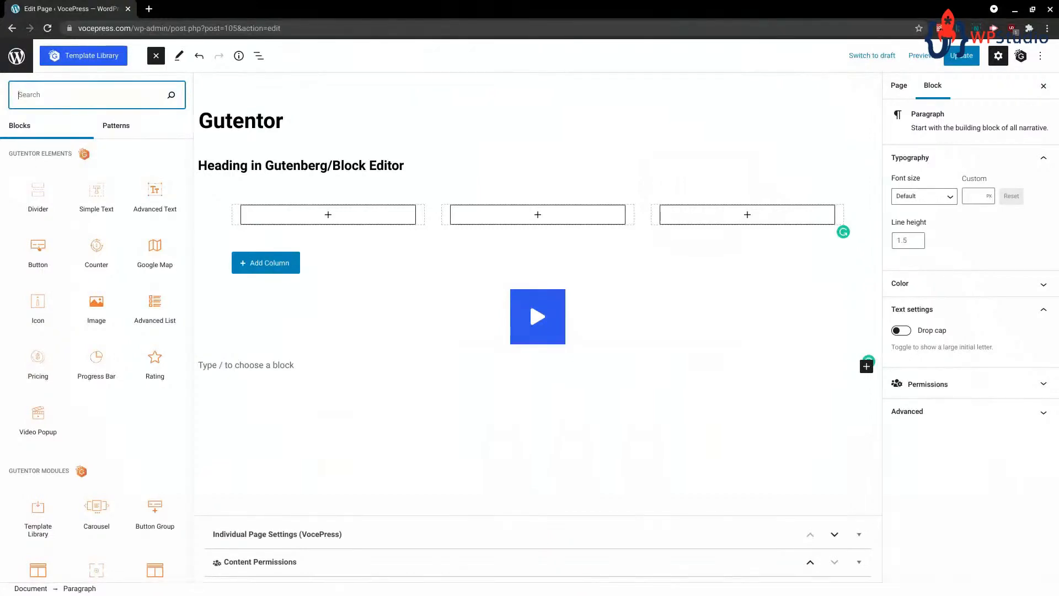
scroll(50, 208, down, 4)
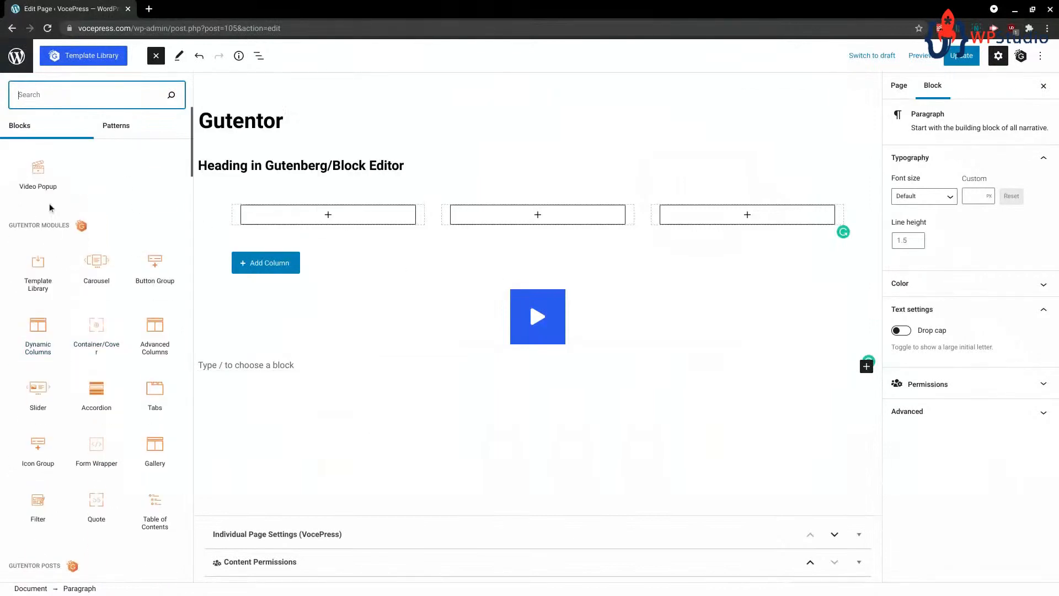
scroll(101, 435, down, 2)
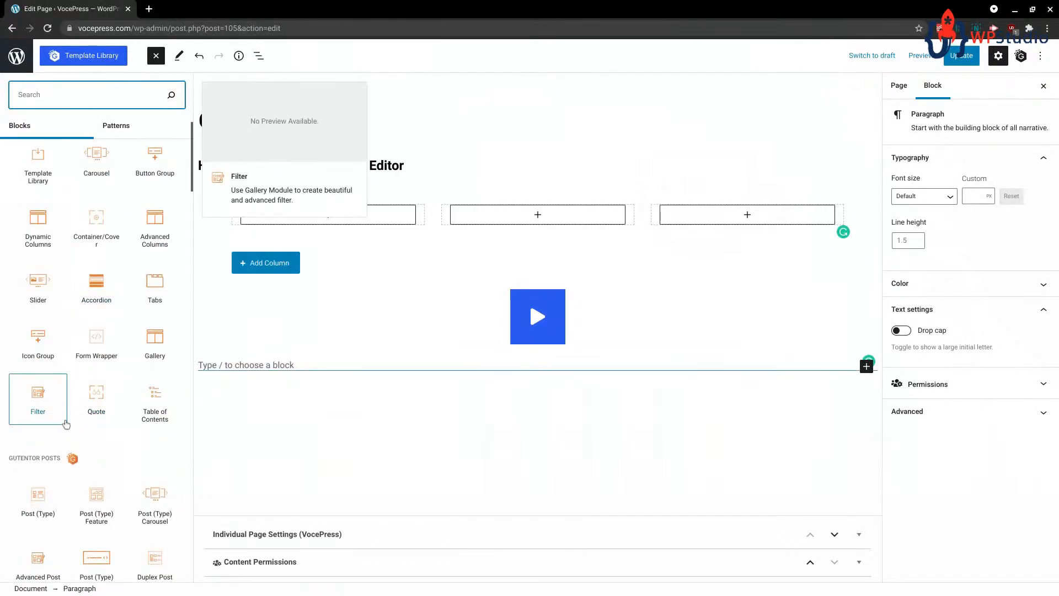
click(154, 283)
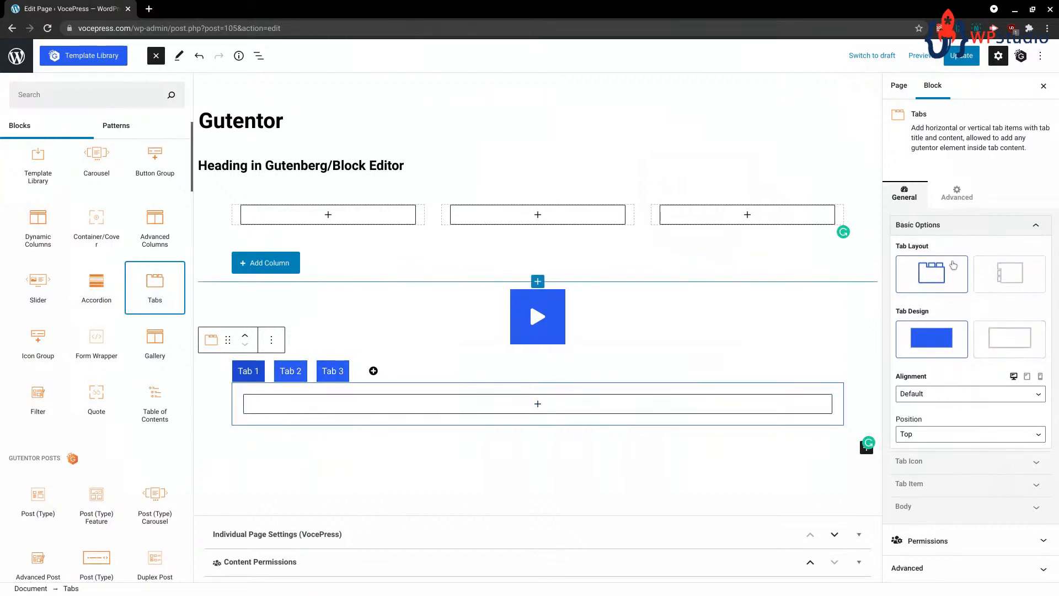
- Give the Tabs block the outlined tab design, trying the vertical layout before returning to the horizontal one
click(1006, 273)
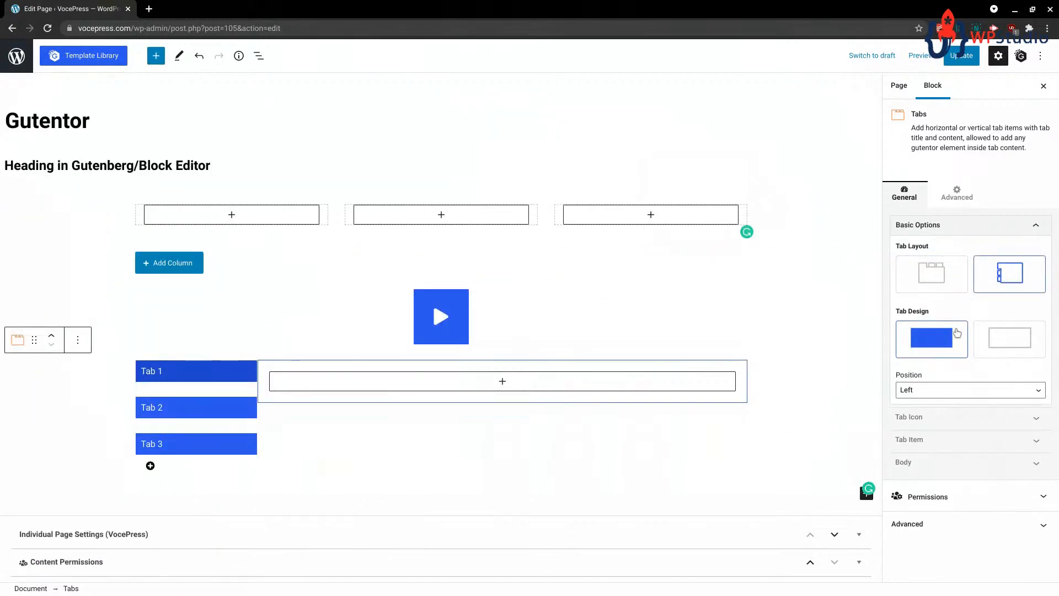
click(1009, 338)
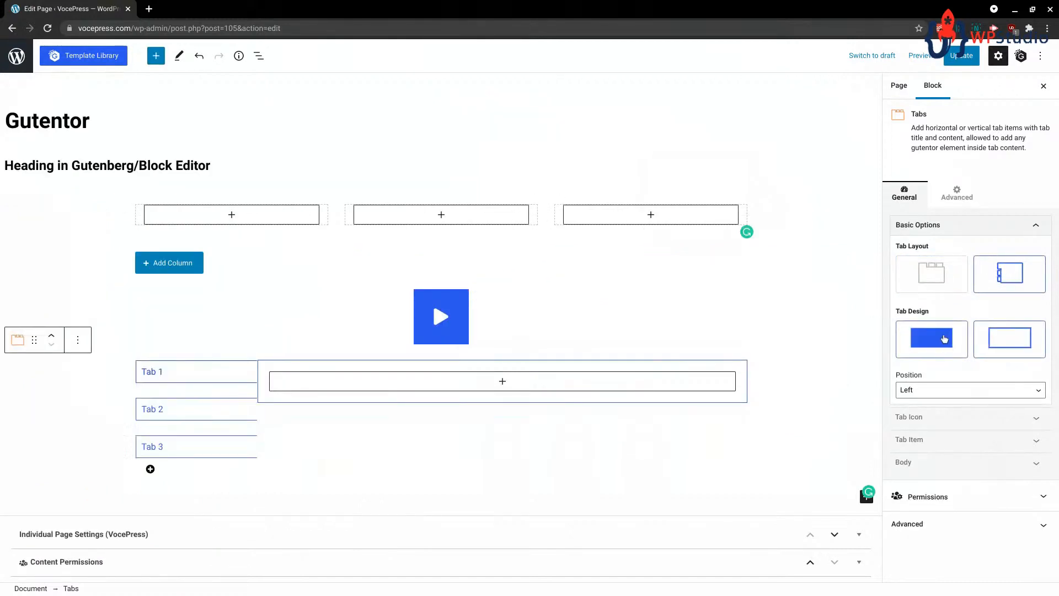
click(942, 284)
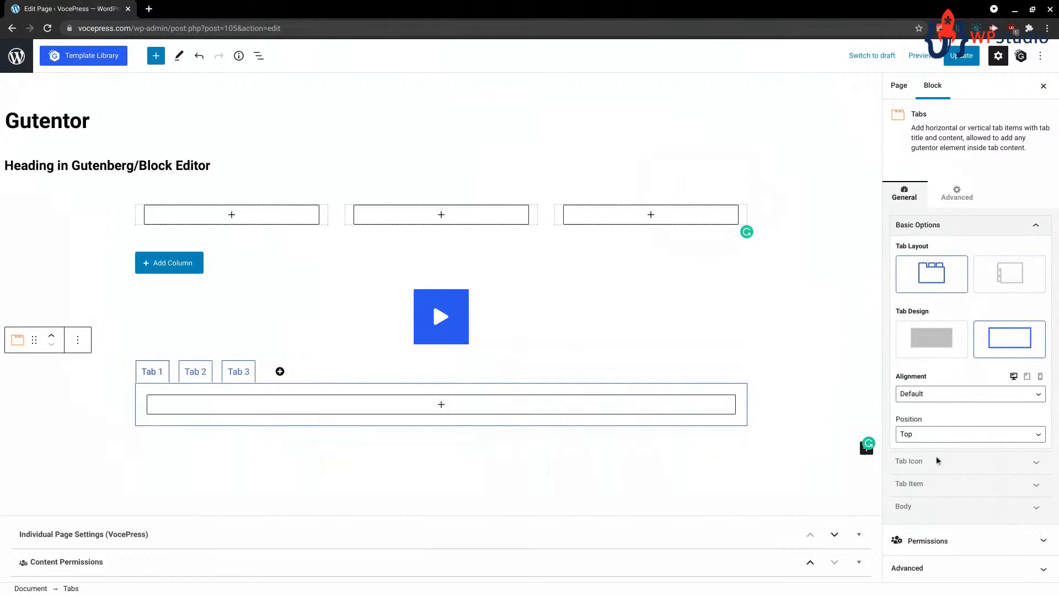
- Enable the tab icon for the Tabs block
click(952, 465)
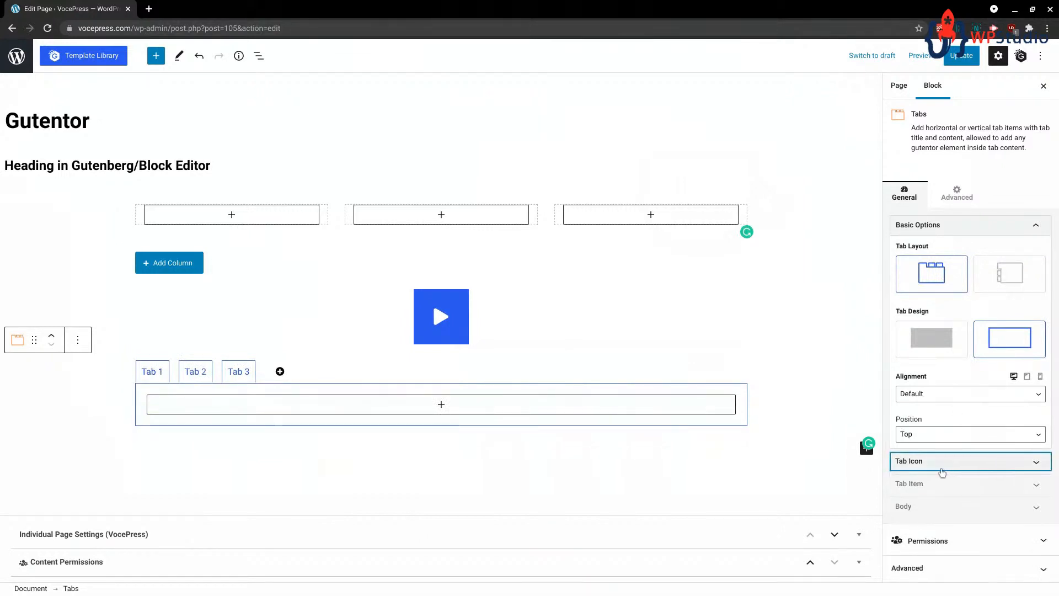
click(910, 483)
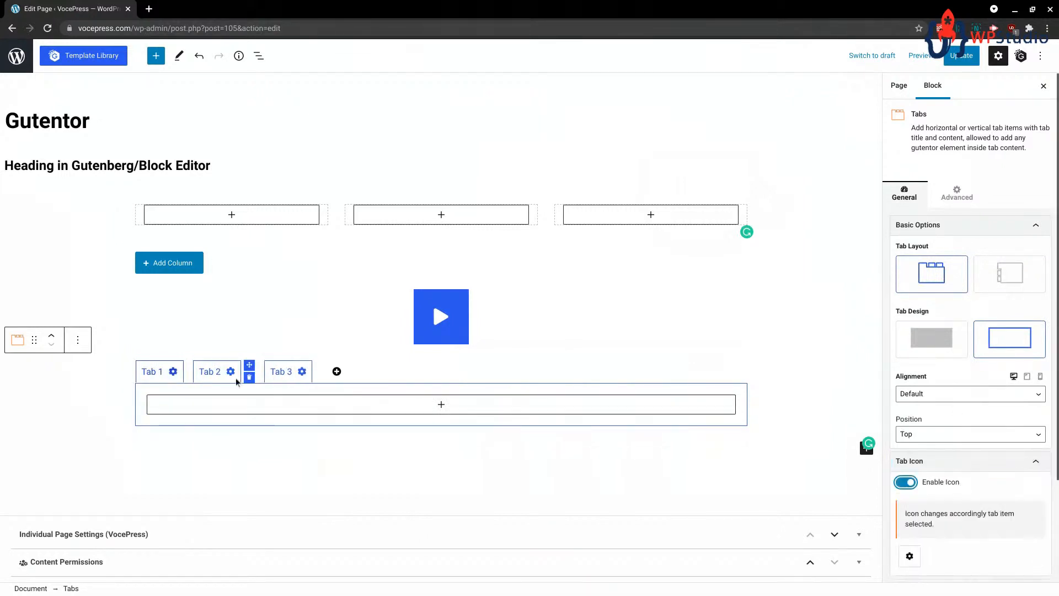
click(162, 374)
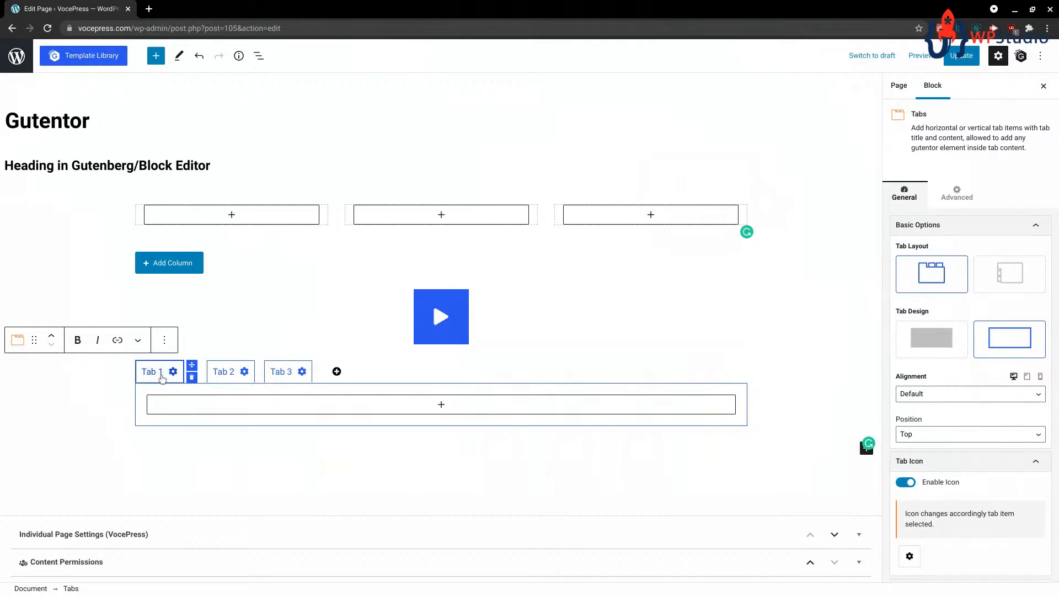
scroll(966, 353, down, 2)
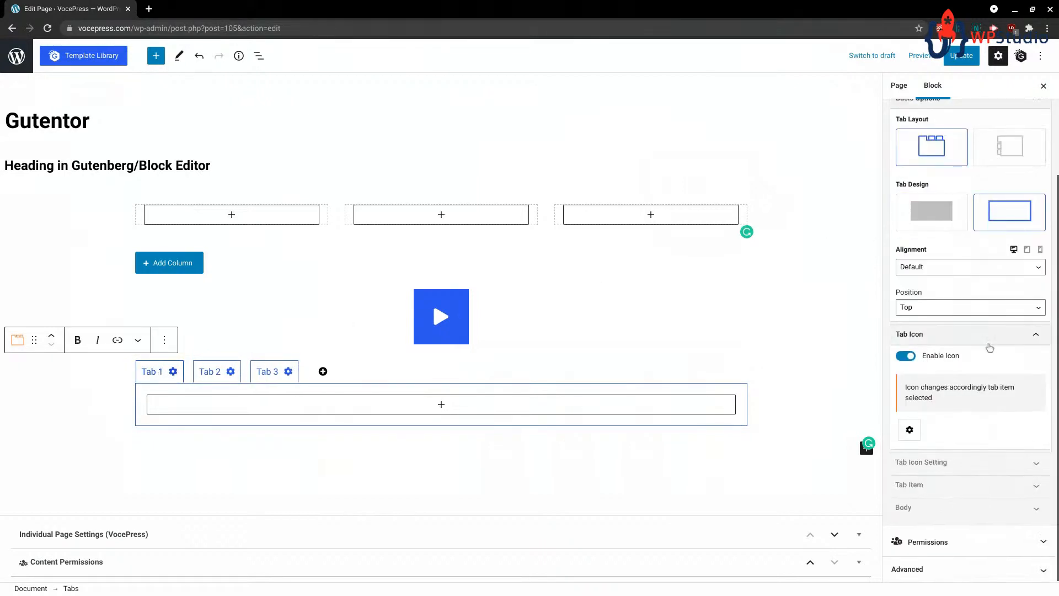
click(990, 337)
- Show the page's block structure and bring up the settings of the first Single Tab Item in the Tabs block
click(161, 374)
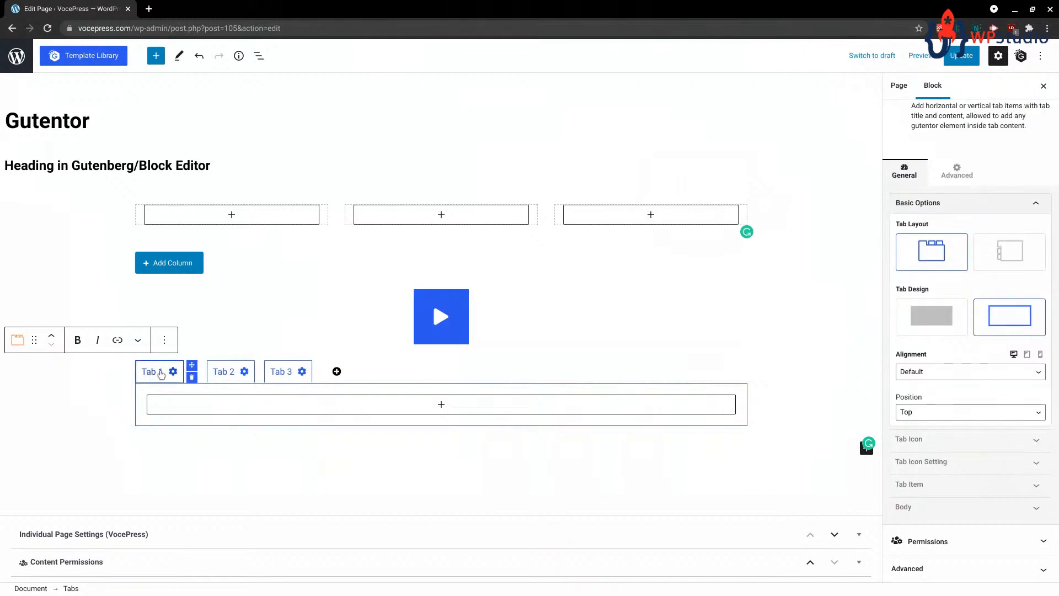
triple_click(161, 374)
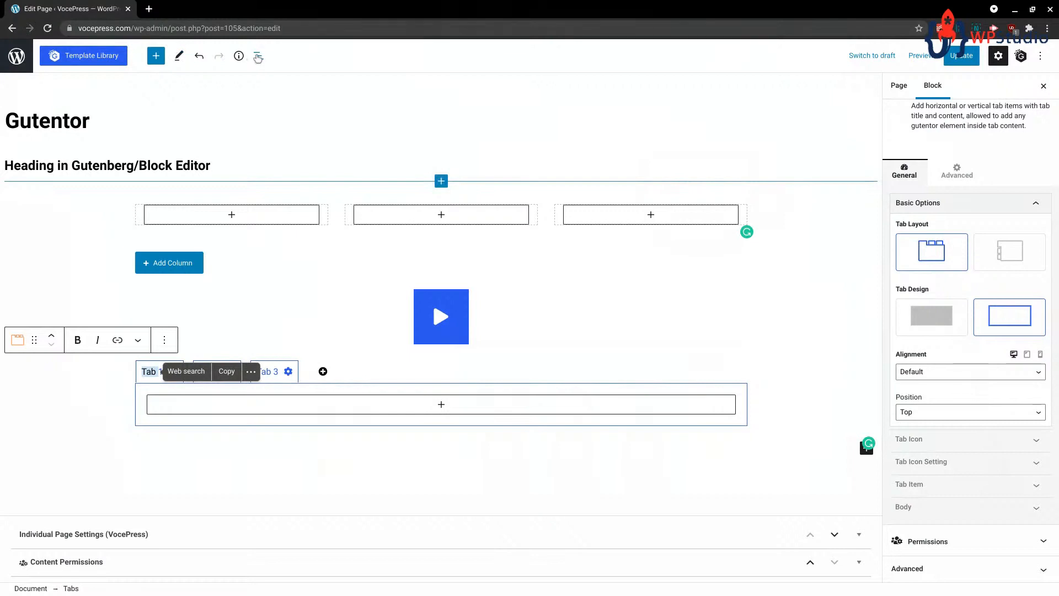
click(258, 57)
click(59, 252)
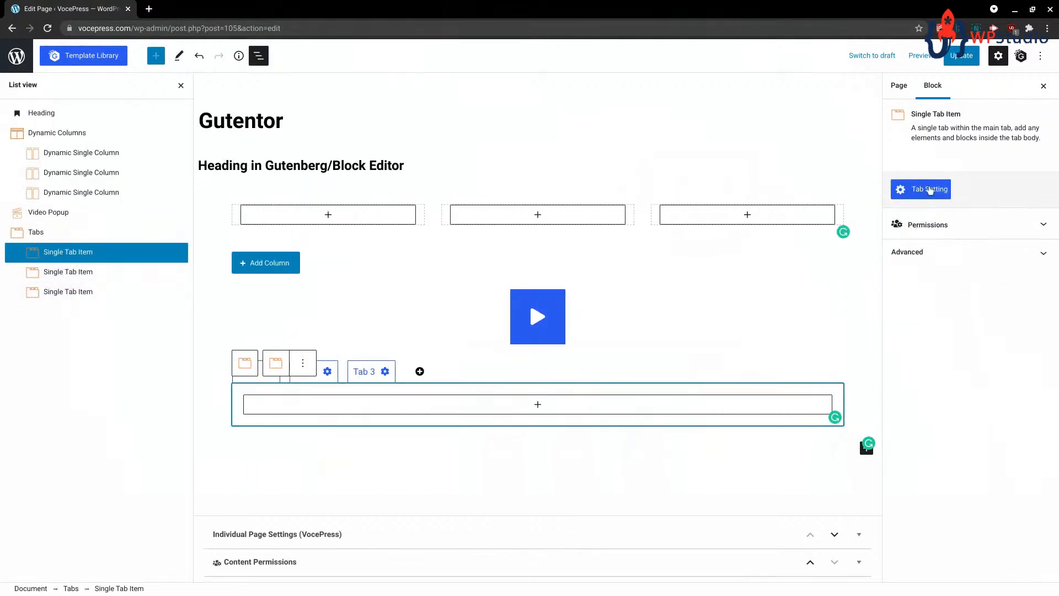
- Insert a Counter Widget into the body of the first tab, Tab 1, of the Tabs block
click(931, 190)
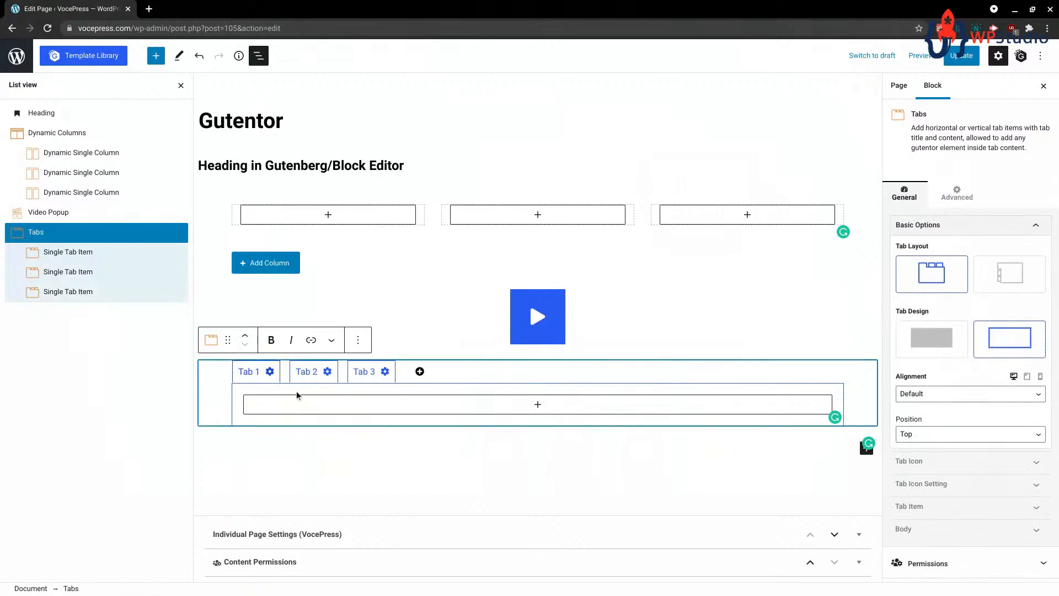
click(305, 411)
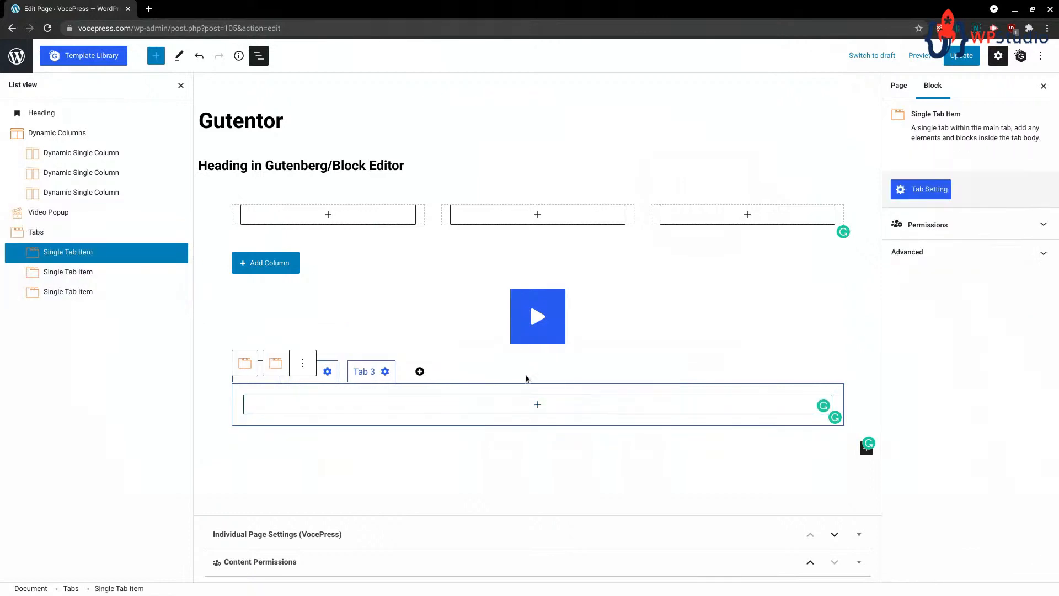
click(512, 385)
click(277, 379)
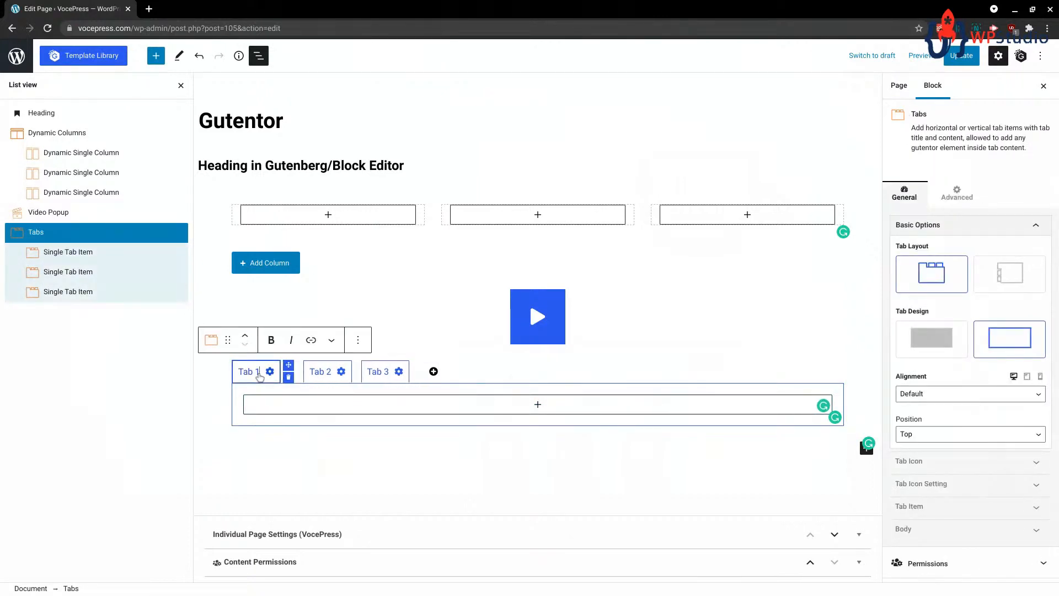
click(538, 407)
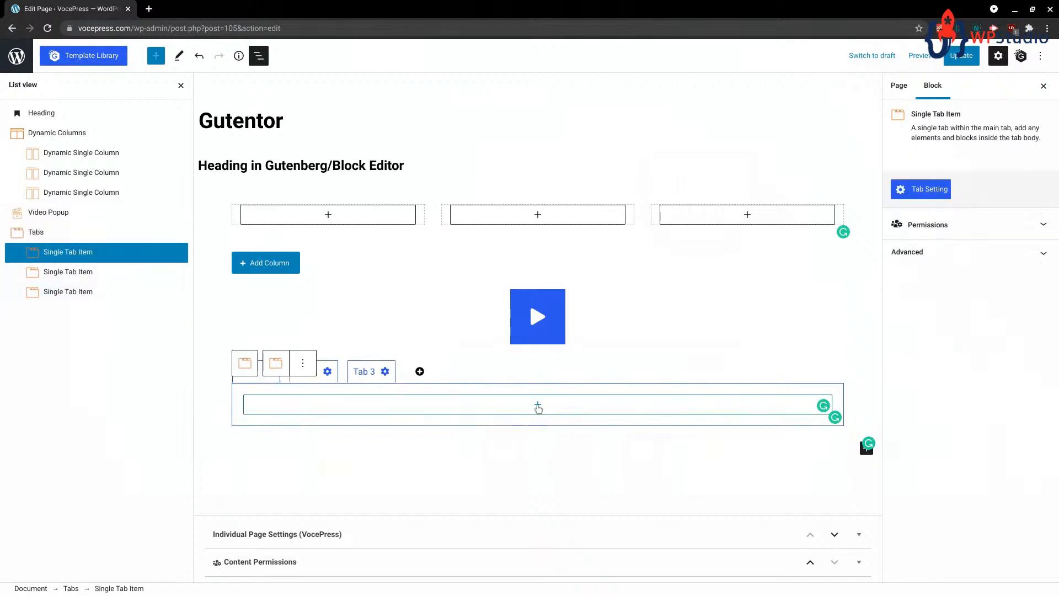
click(534, 408)
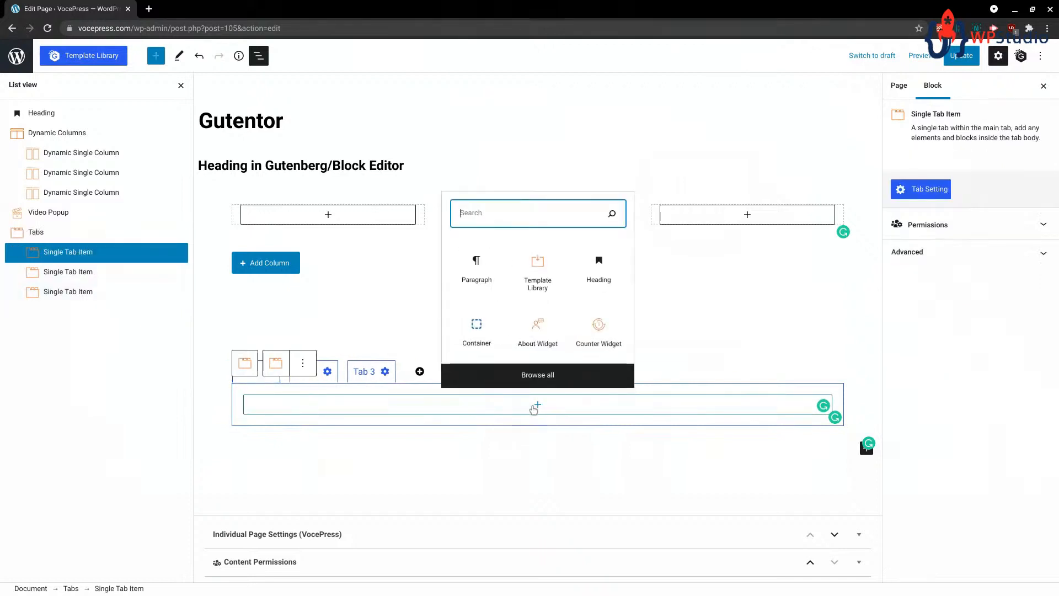
click(605, 343)
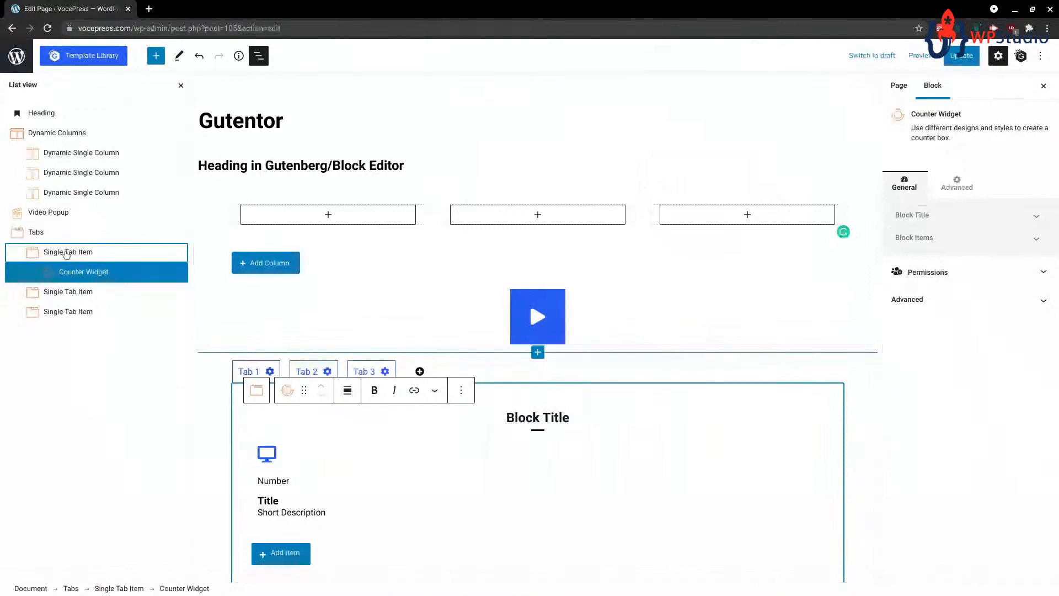
- Switch the Tabs block to Tab 2 and insert a Heading block in that tab's body
click(71, 294)
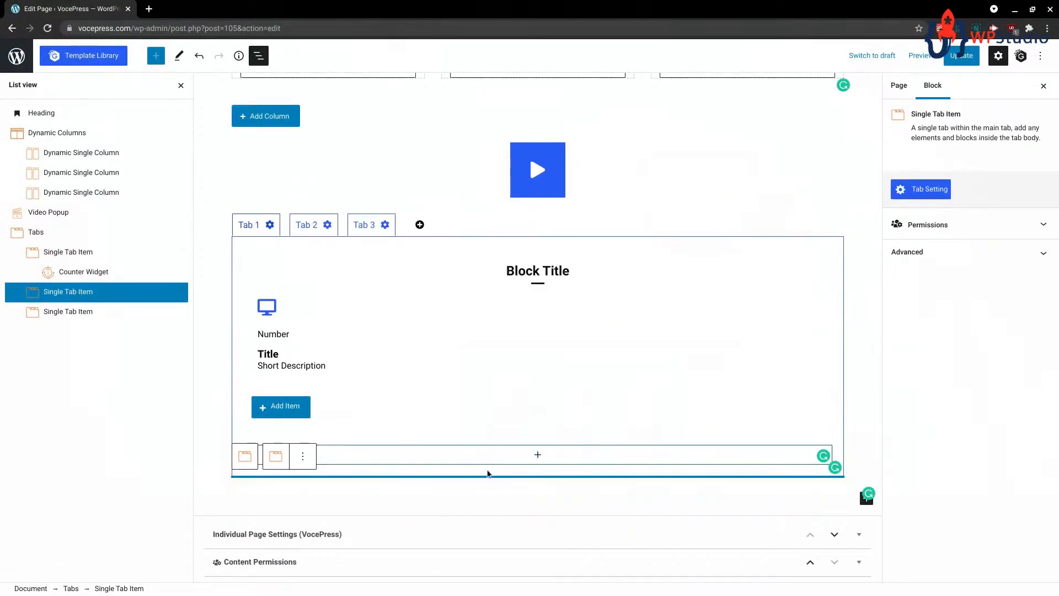
click(522, 468)
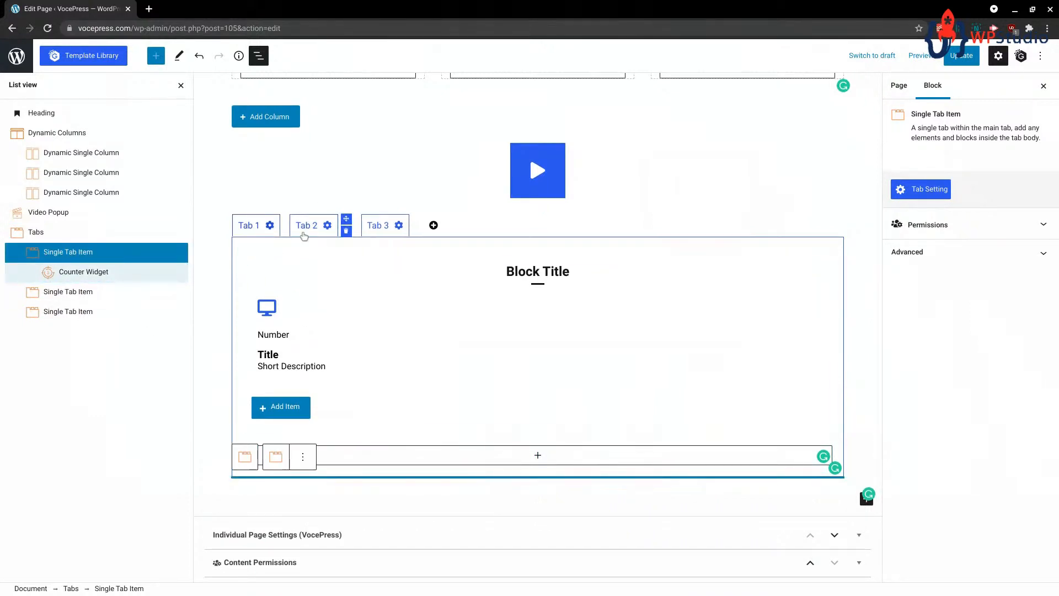
click(308, 229)
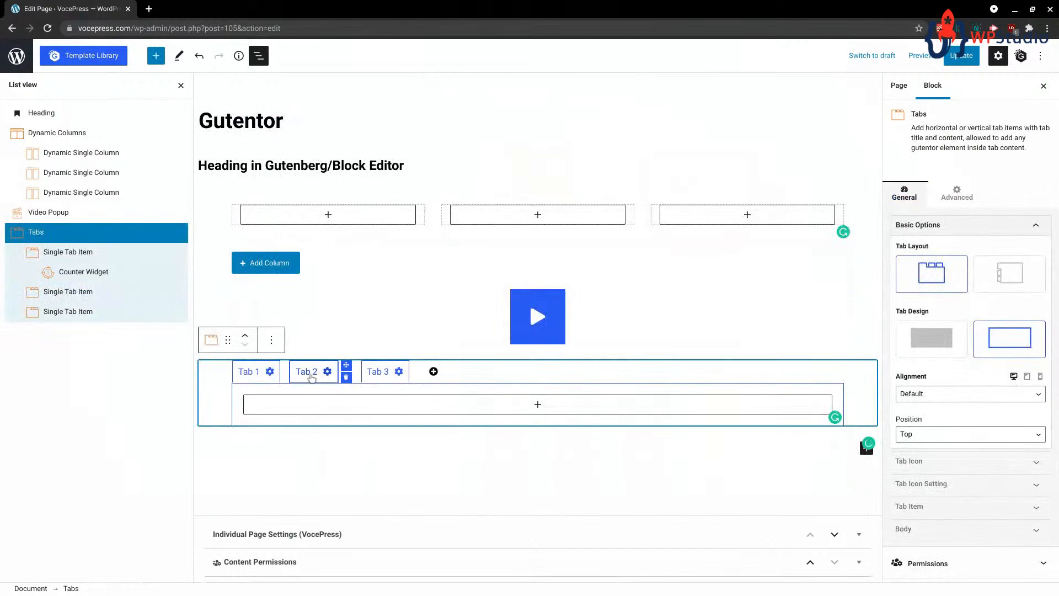
click(310, 374)
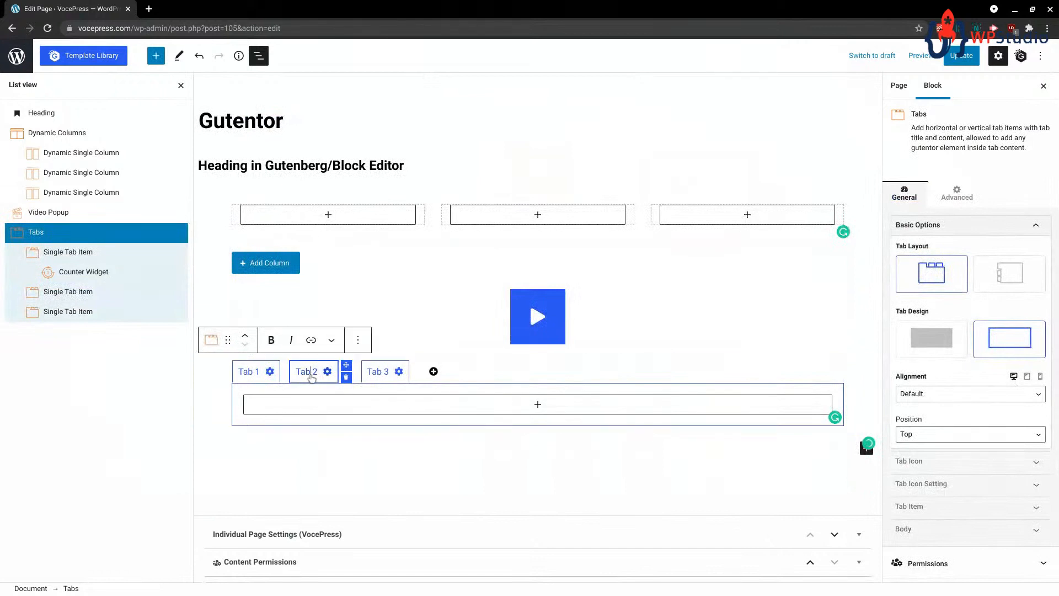
click(540, 408)
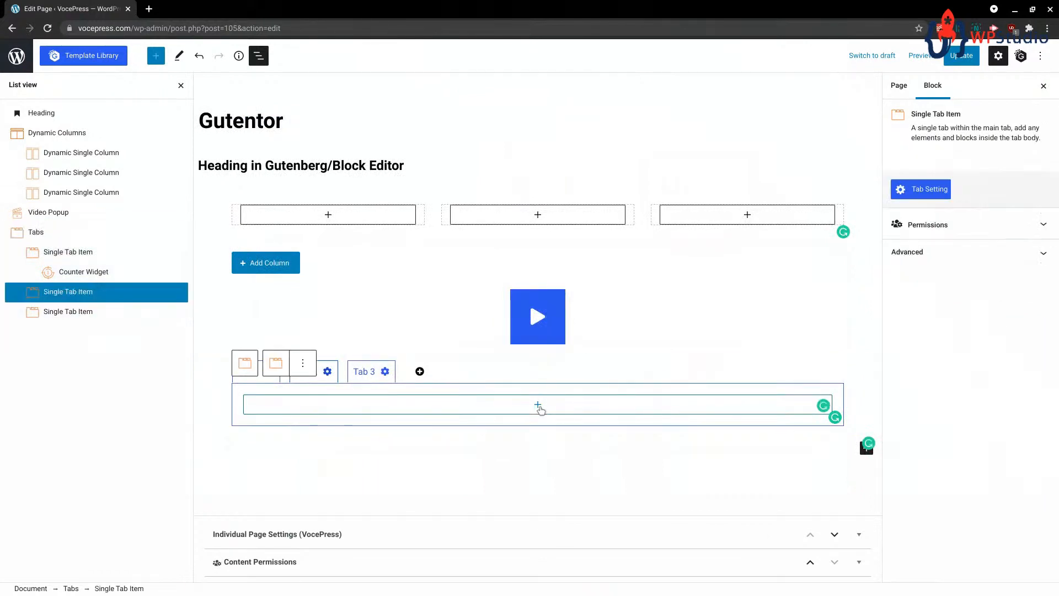
click(538, 407)
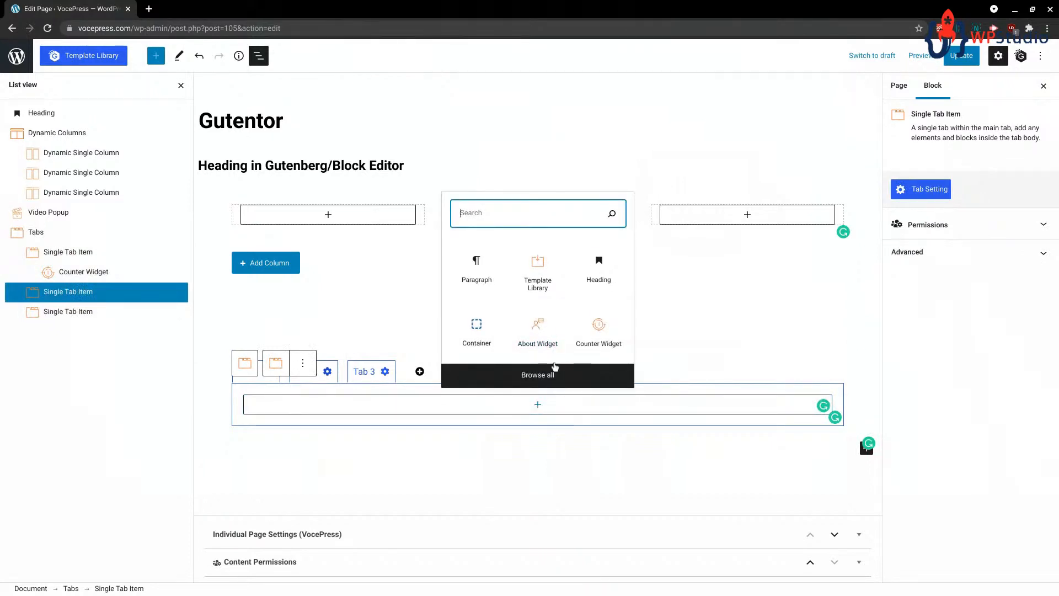
click(599, 267)
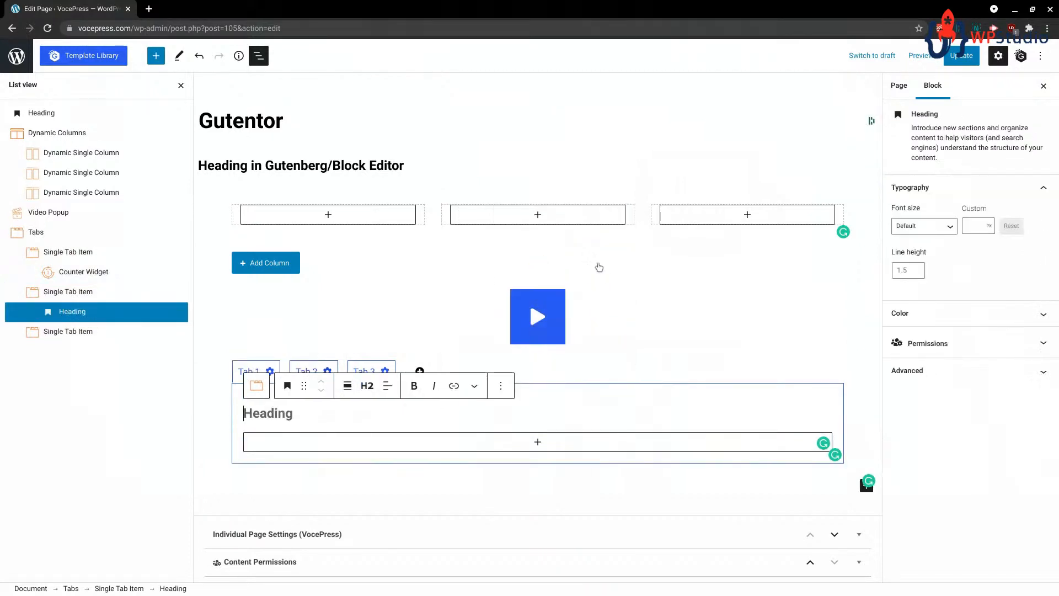
- Enter "his is a header" as the text of the Heading block inside the second tab
text(T)
key(BackSpace)
key(BackSpace)
key(BackSpace)
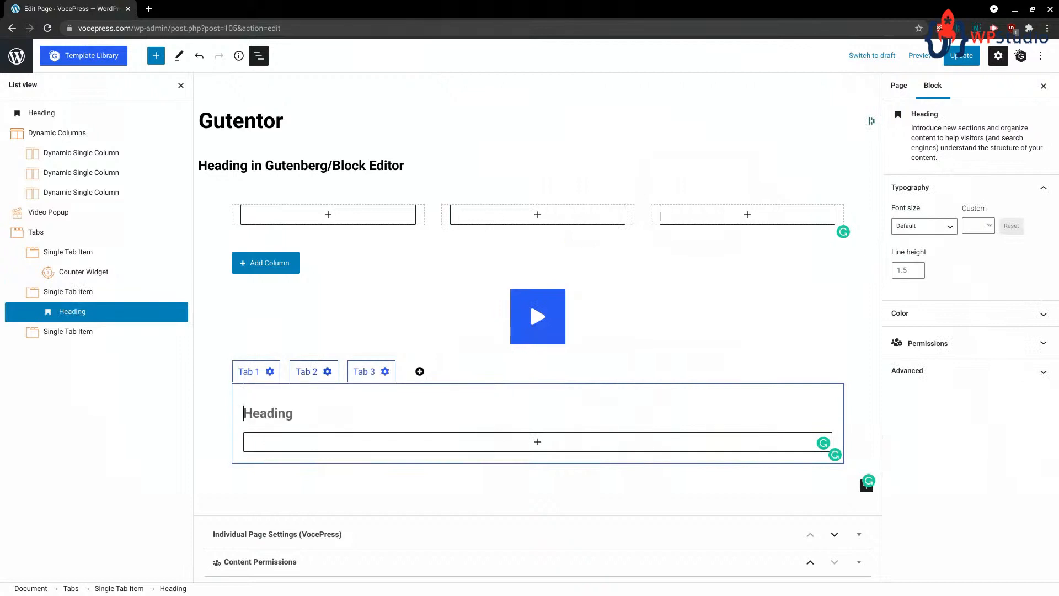
text(his is a header)
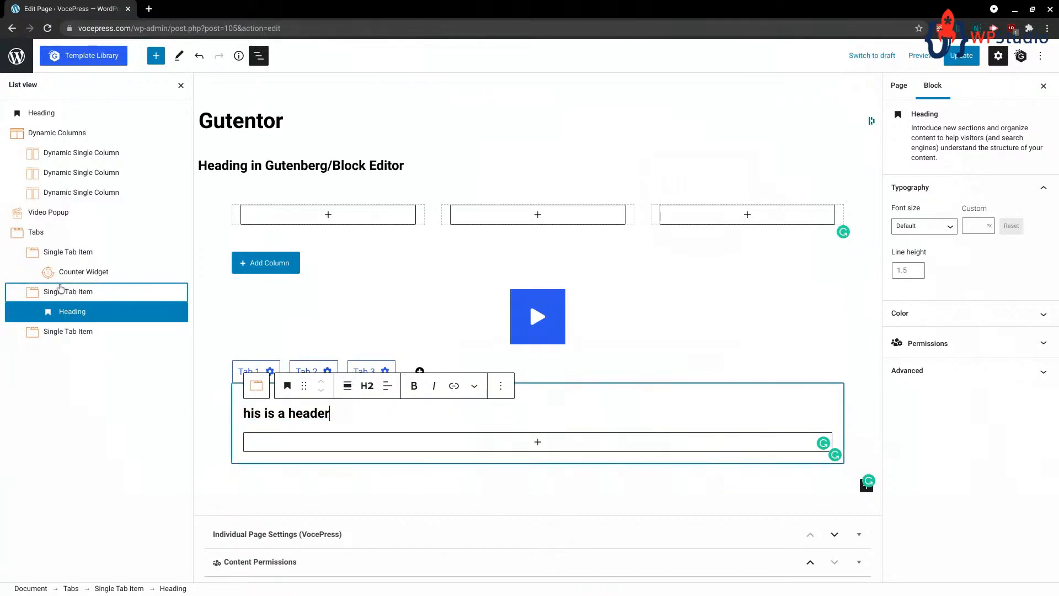
- Select the first Single Tab Item and its nested Counter Widget to inspect how the tab's contents are structured
click(50, 259)
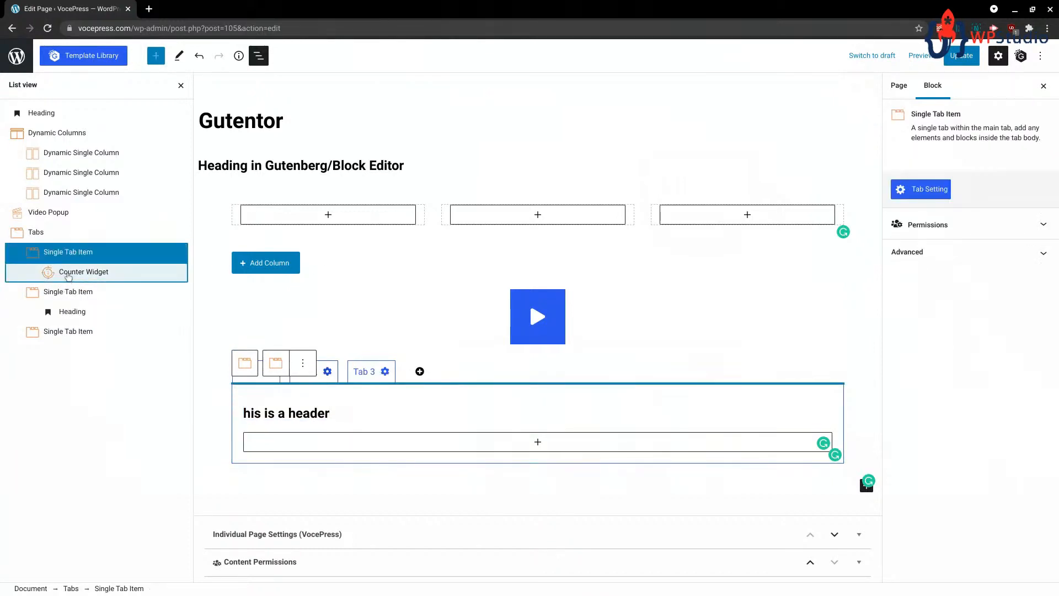
click(65, 275)
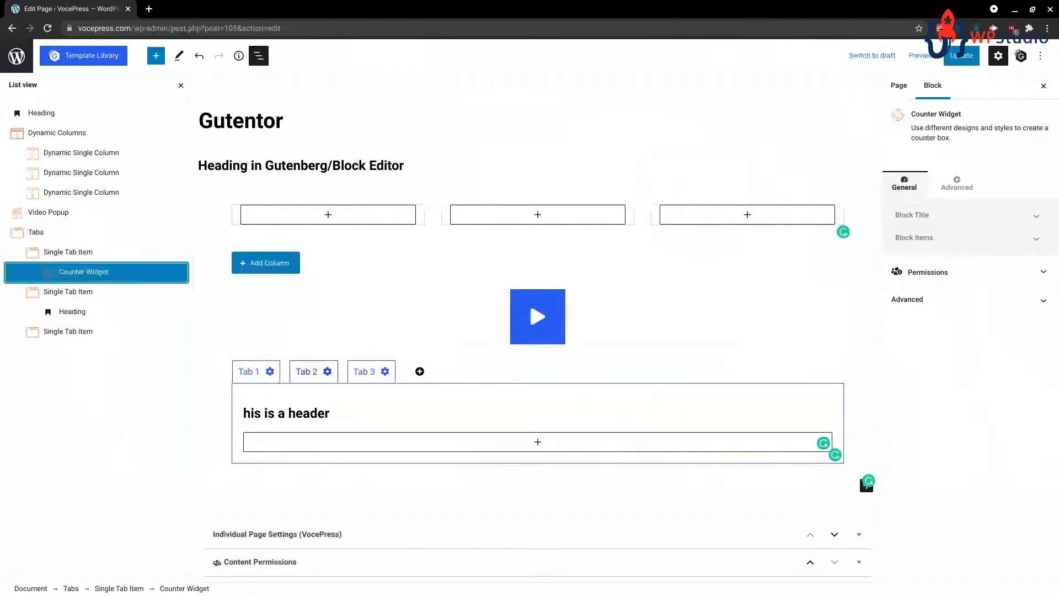
mouse_move(370, 377)
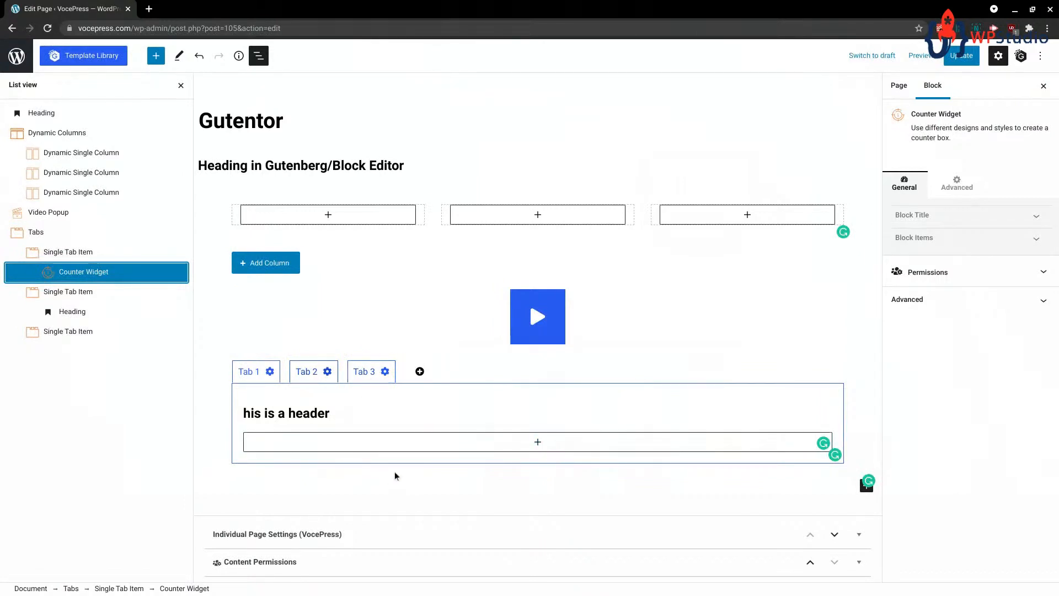
click(60, 253)
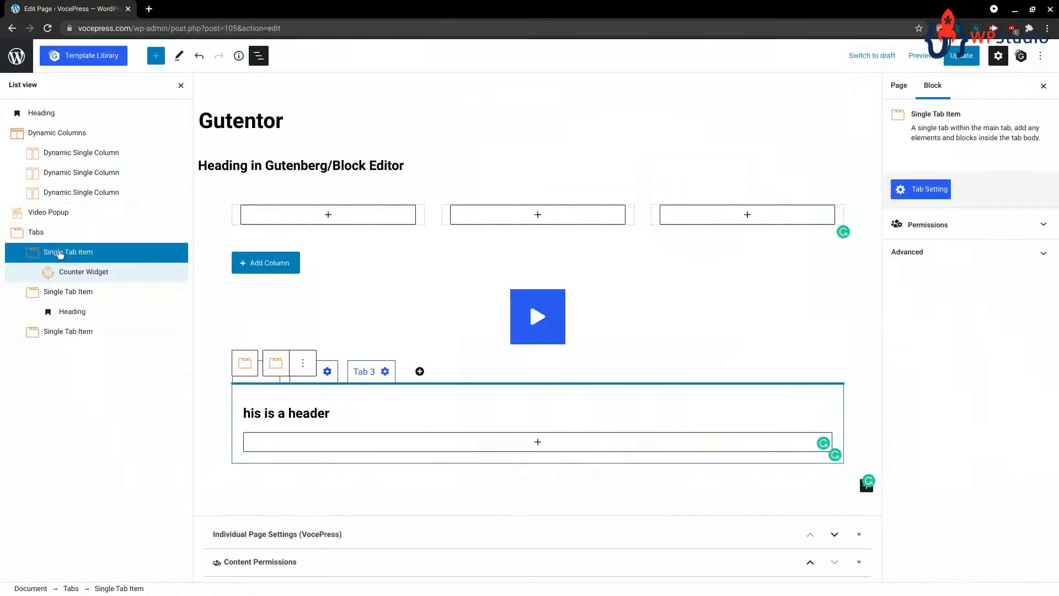
click(77, 272)
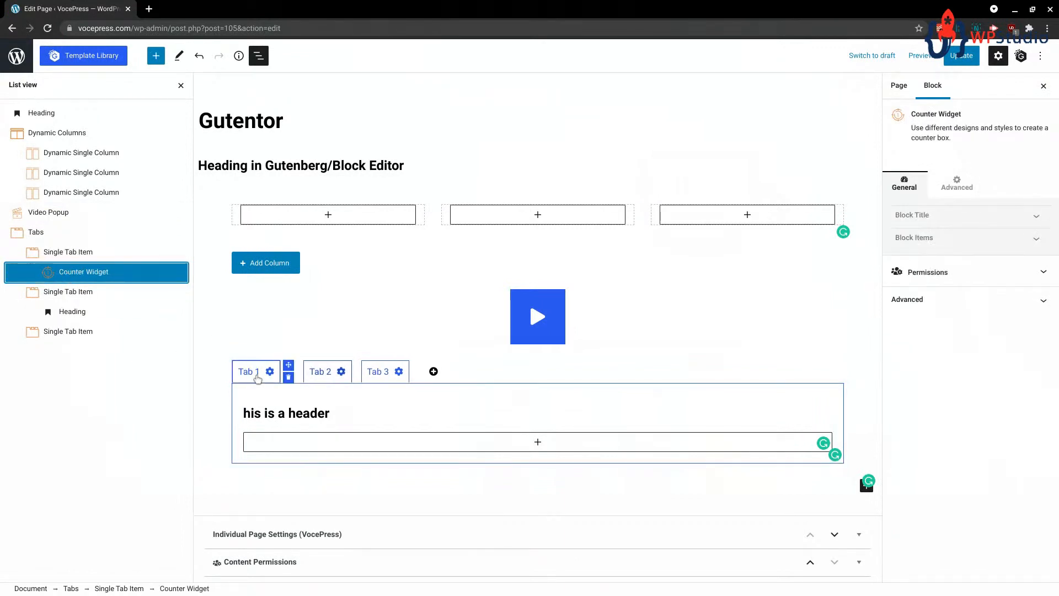
- Switch between Tab 1, Tab 2 and Tab 3 to view the content of each tab
click(257, 378)
mouse_move(352, 378)
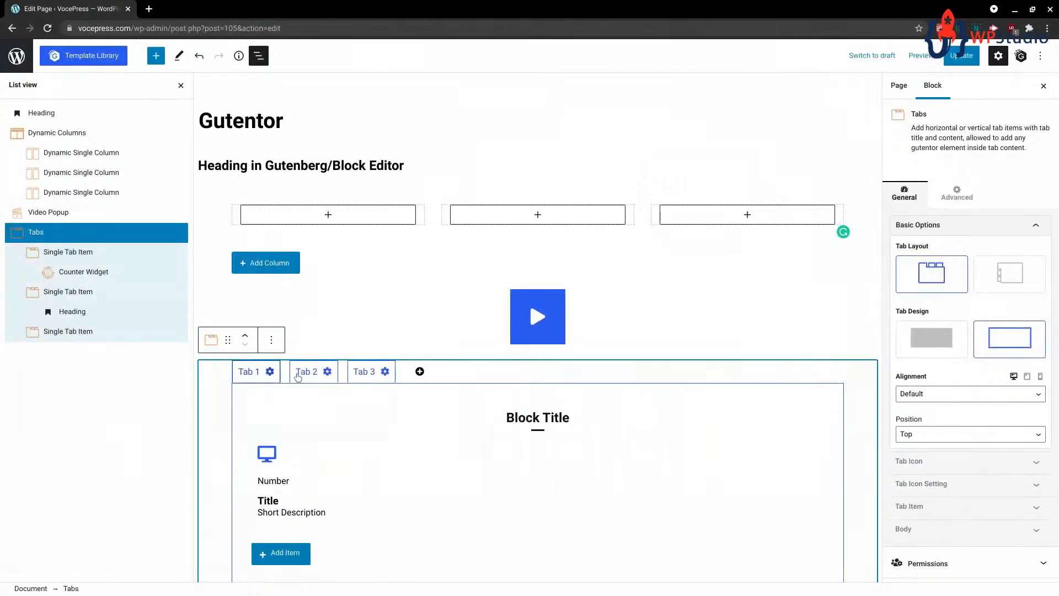
scroll(363, 382, down, 2)
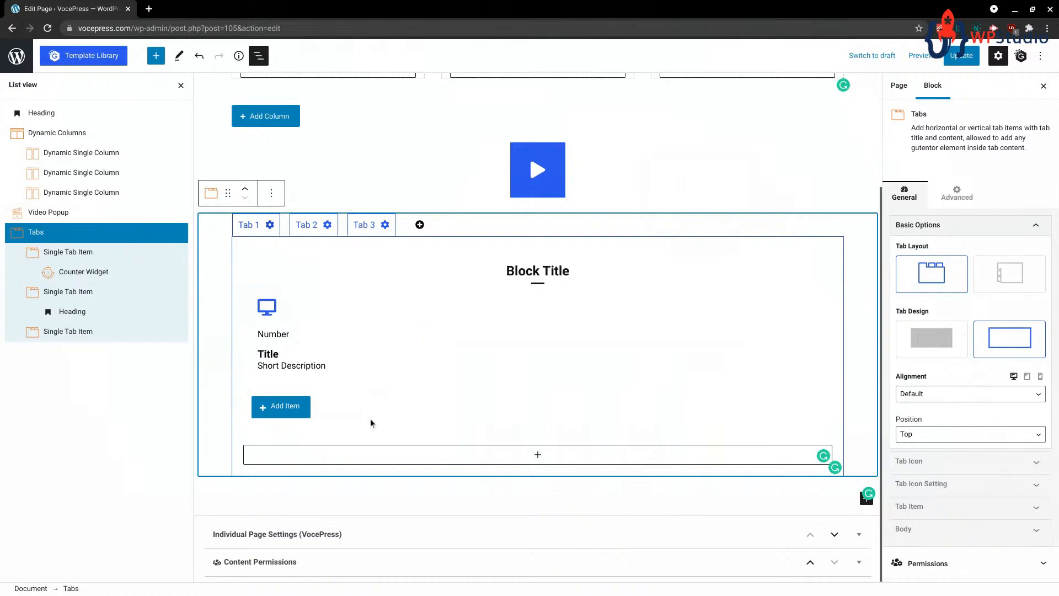
click(367, 224)
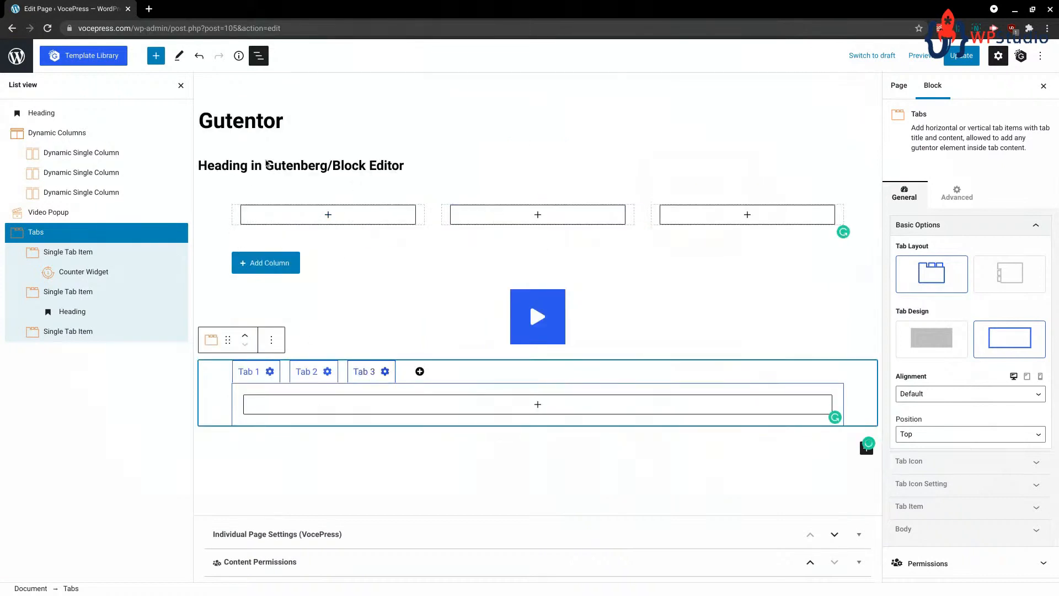
click(364, 375)
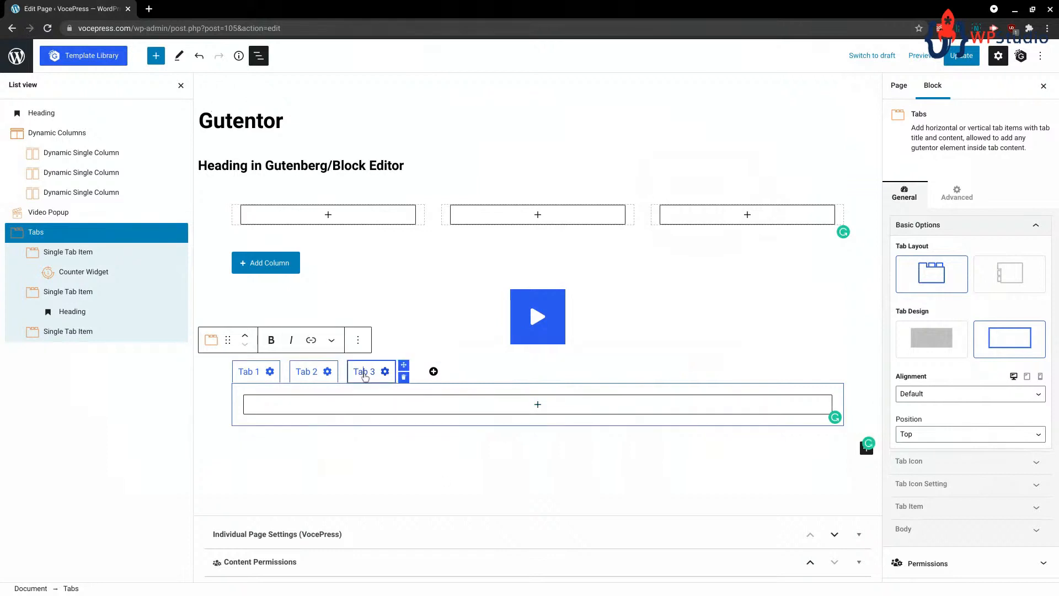
click(306, 371)
click(250, 375)
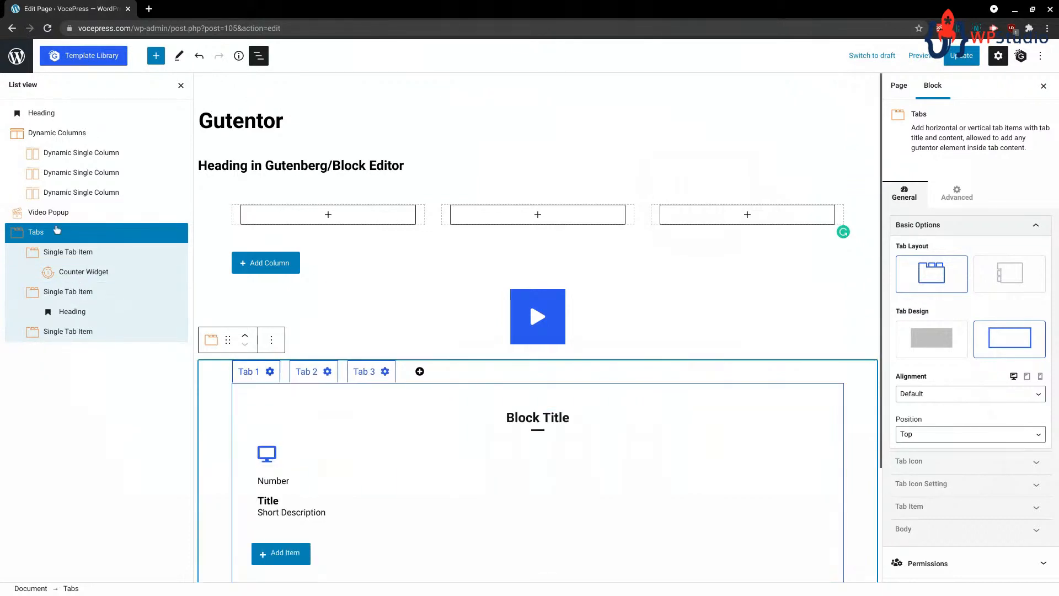
- Delete the entire Tabs block and start an empty paragraph below the Video Popup
click(56, 231)
key(Delete)
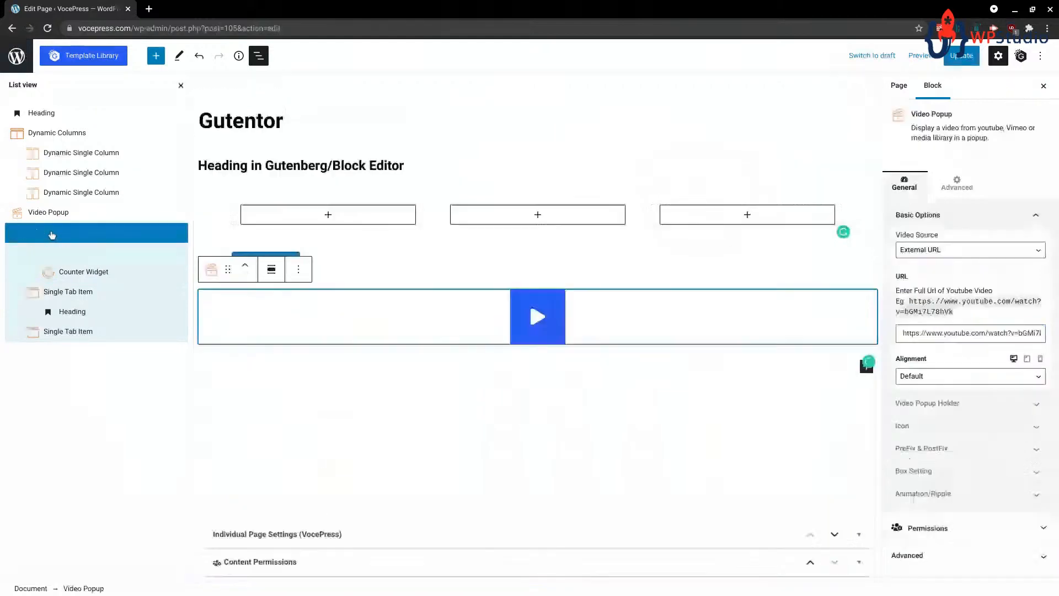
click(462, 413)
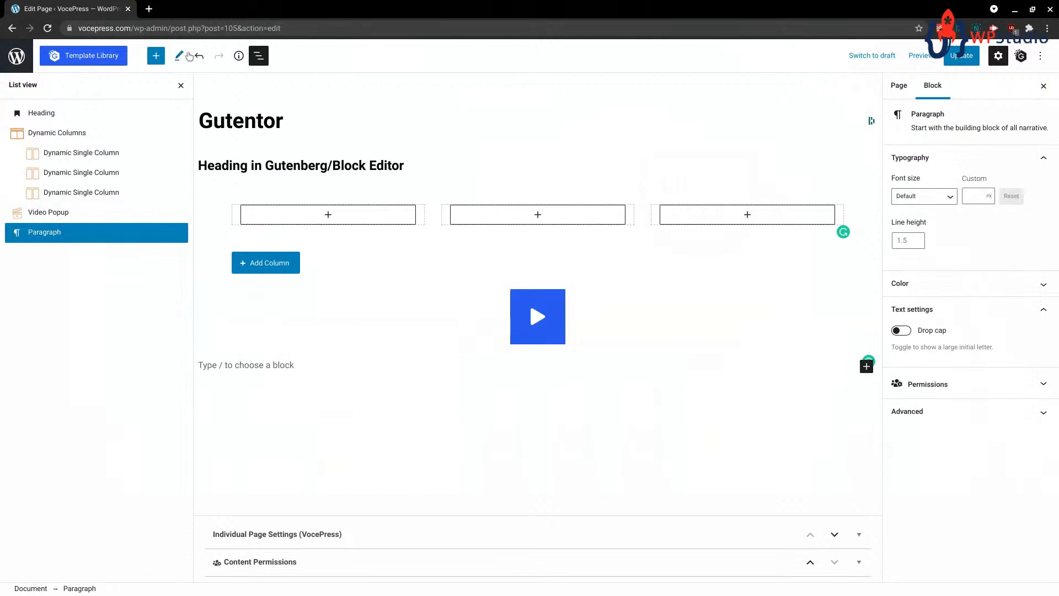
- Insert a Slider block from the Gutentor modules below the Video Popup
click(156, 56)
scroll(96, 276, down, 5)
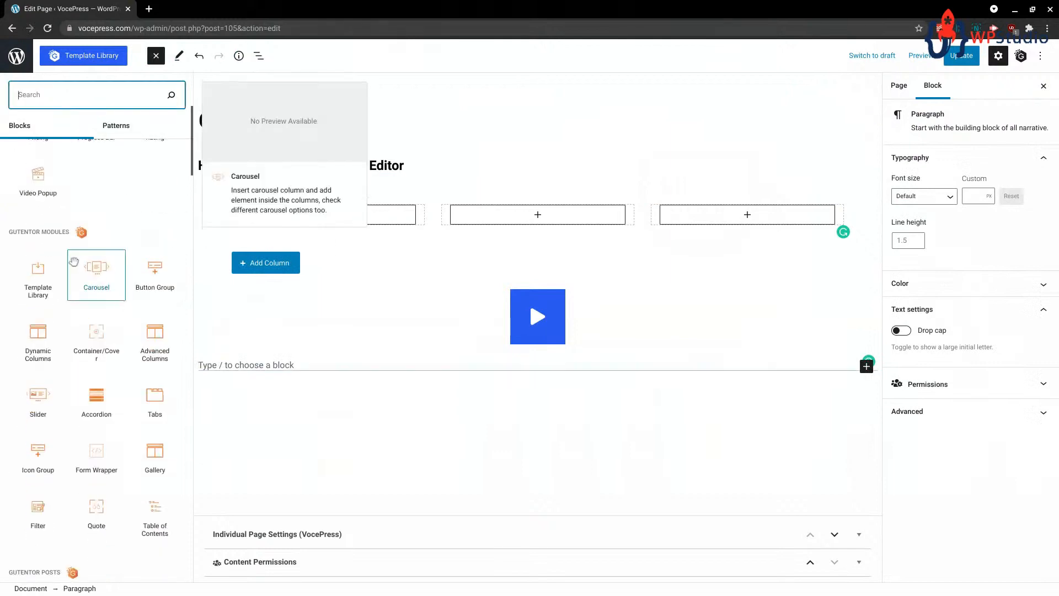
scroll(59, 244, down, 3)
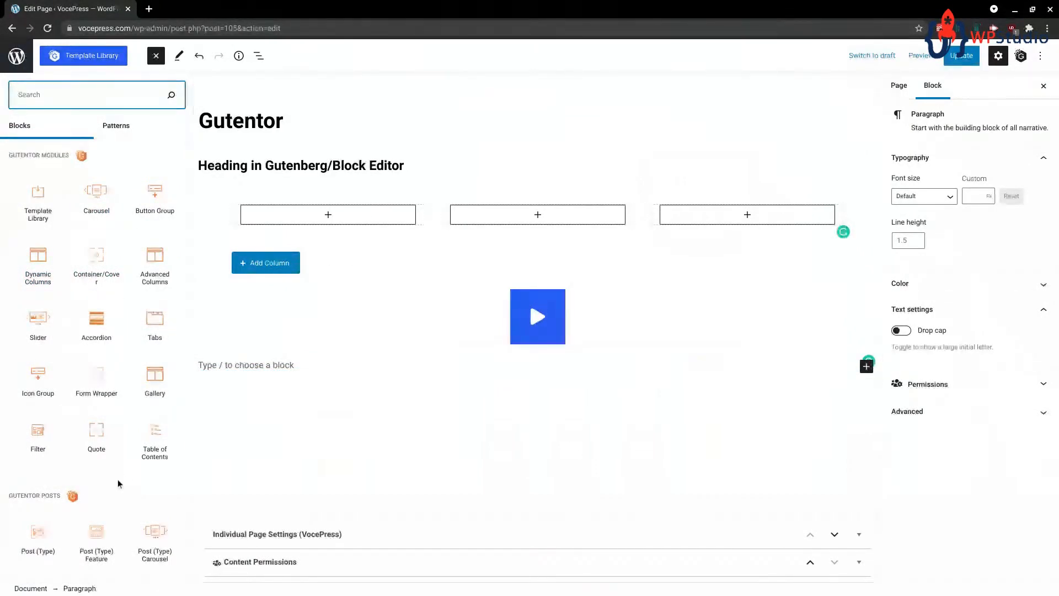
click(48, 319)
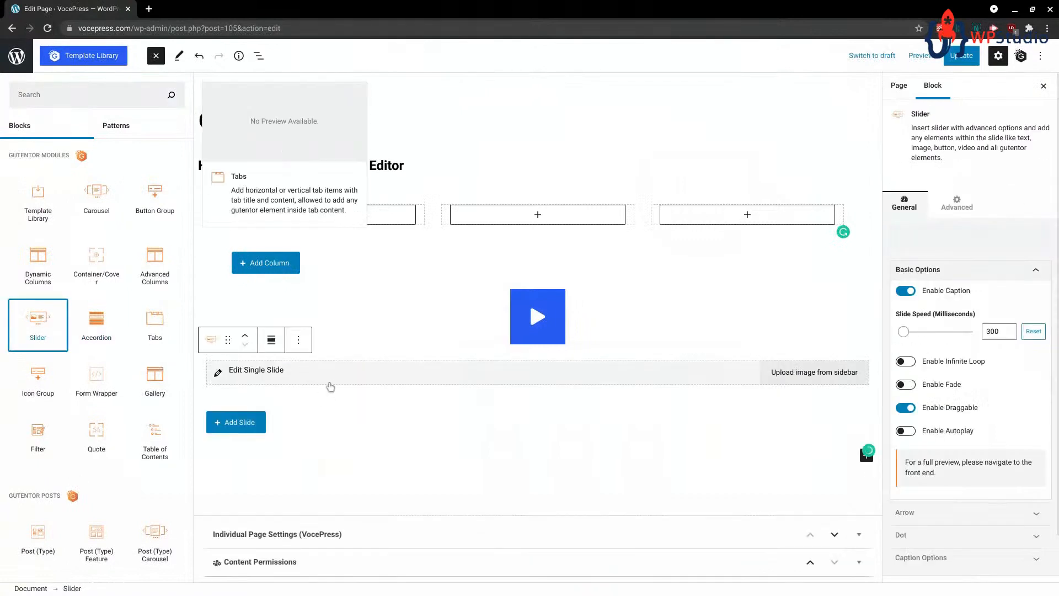
- Expand the slider's first slide for editing and examine its content area and the blocks offered inside it
click(349, 371)
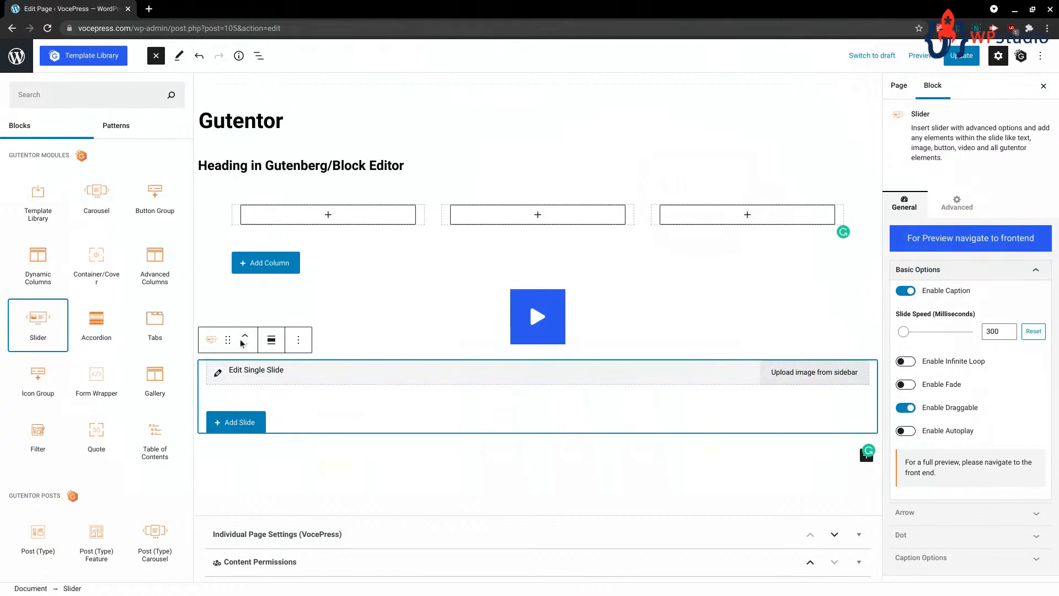
click(254, 380)
scroll(365, 397, down, 5)
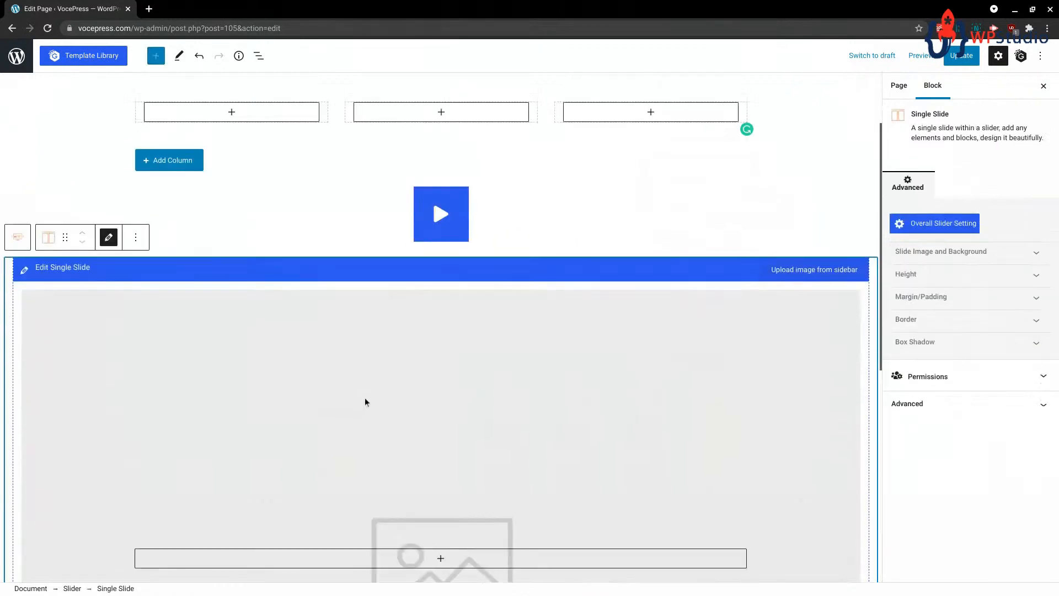
scroll(465, 420, down, 1)
click(440, 330)
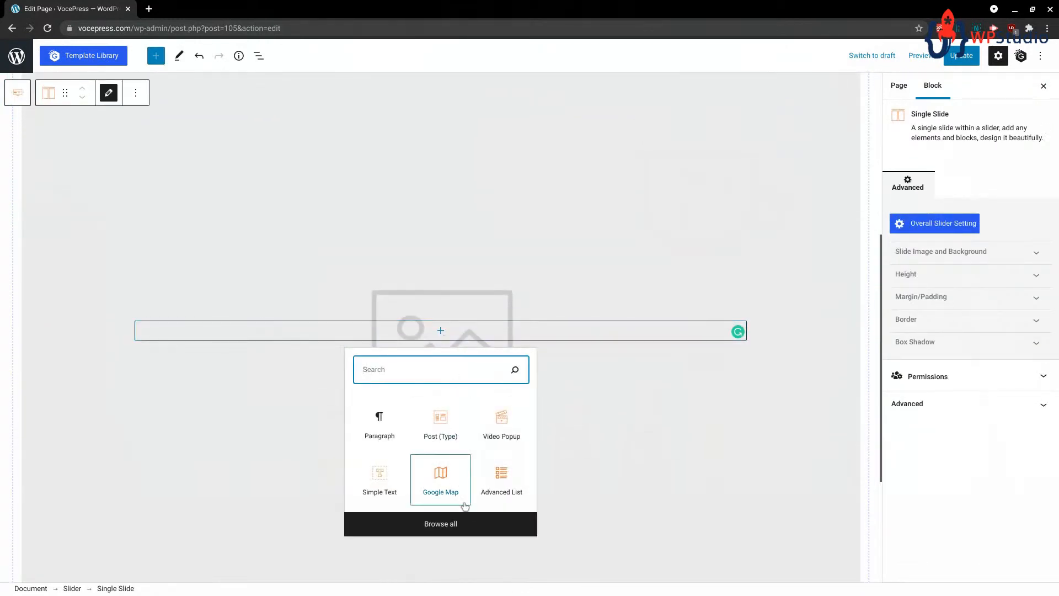
click(579, 408)
scroll(442, 352, down, 3)
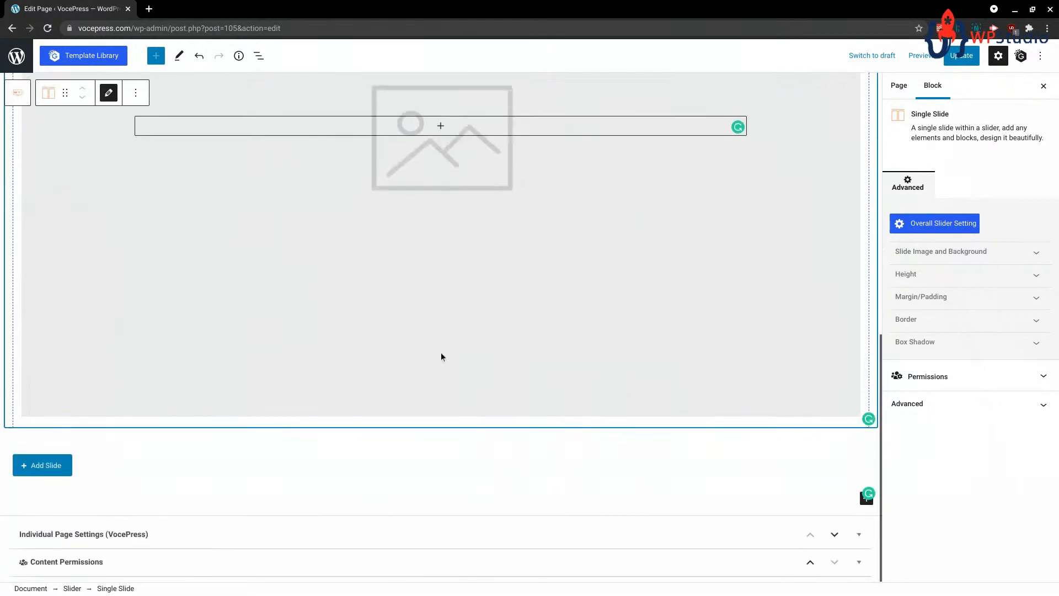
scroll(439, 349, up, 3)
scroll(428, 301, up, 3)
scroll(217, 456, down, 5)
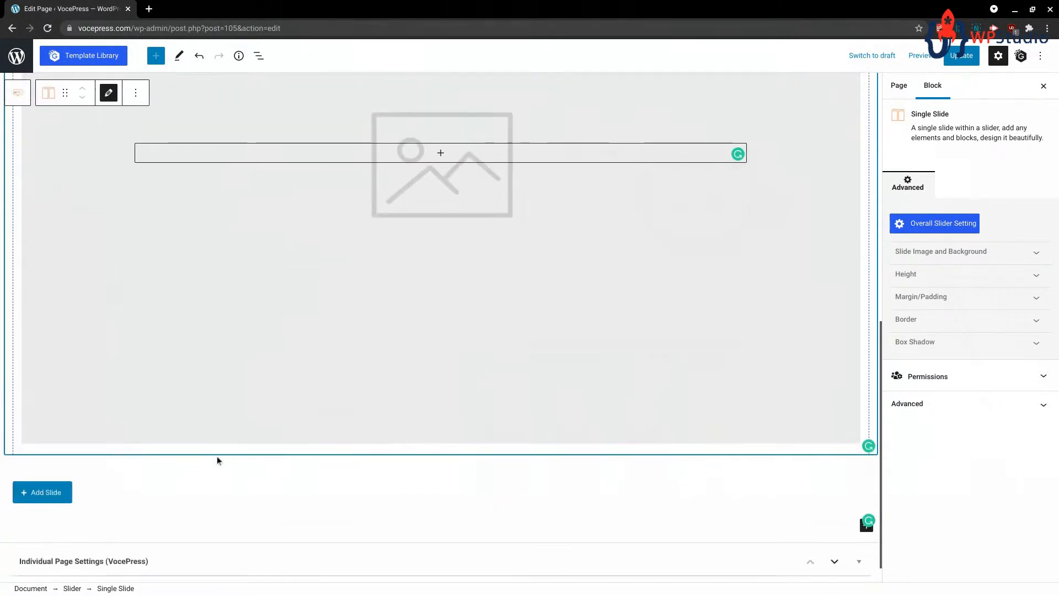
- Add a second slide to the Slider block and open it for editing
click(43, 496)
scroll(158, 458, down, 1)
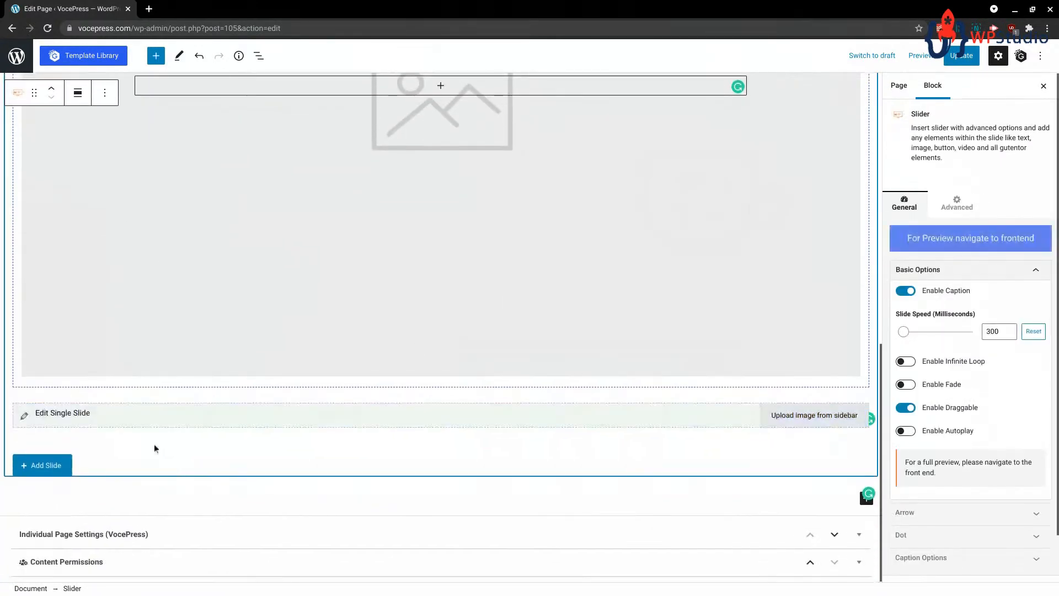
click(91, 420)
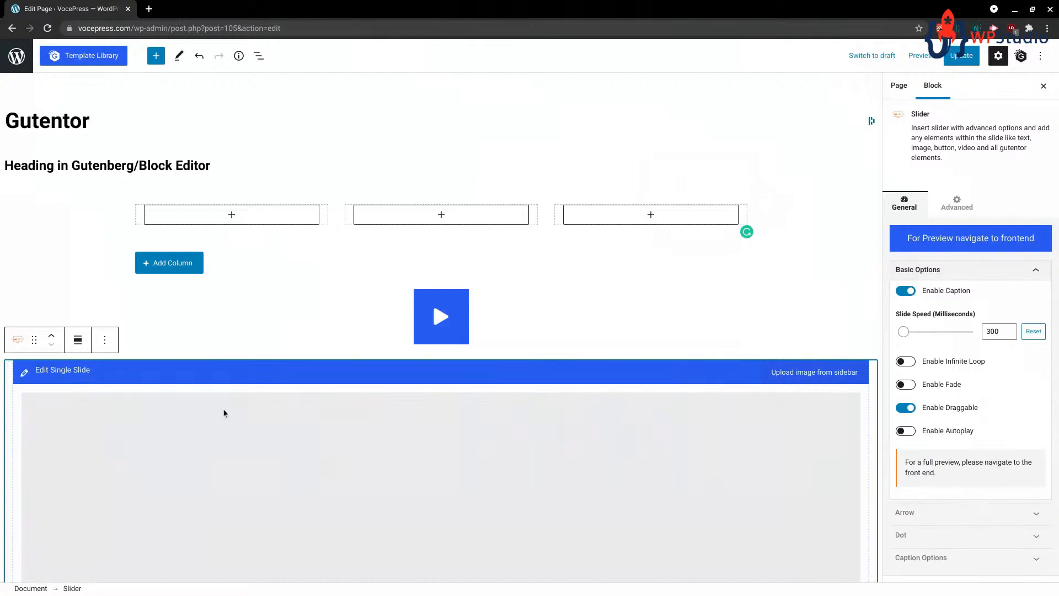
- Delete the Slider and Video Popup blocks from the page with the block list shown
scroll(224, 413, down, 1)
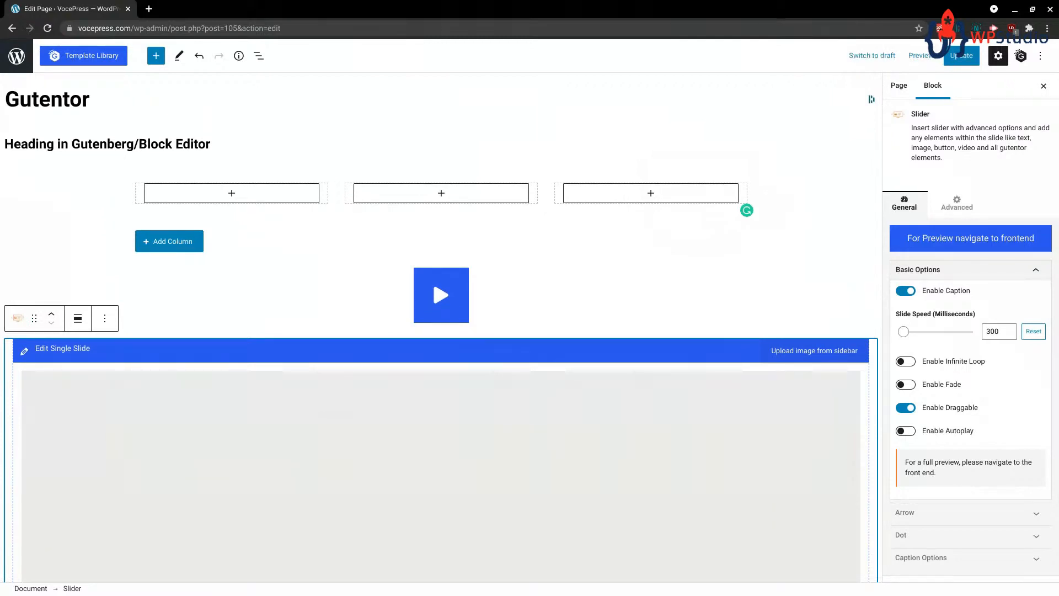
click(259, 56)
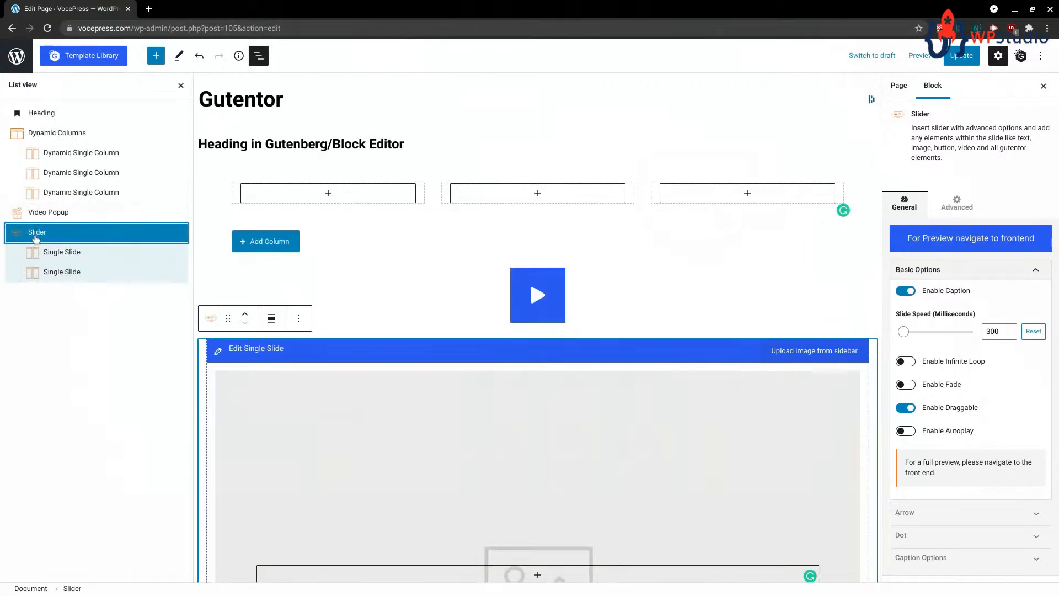
key(Delete)
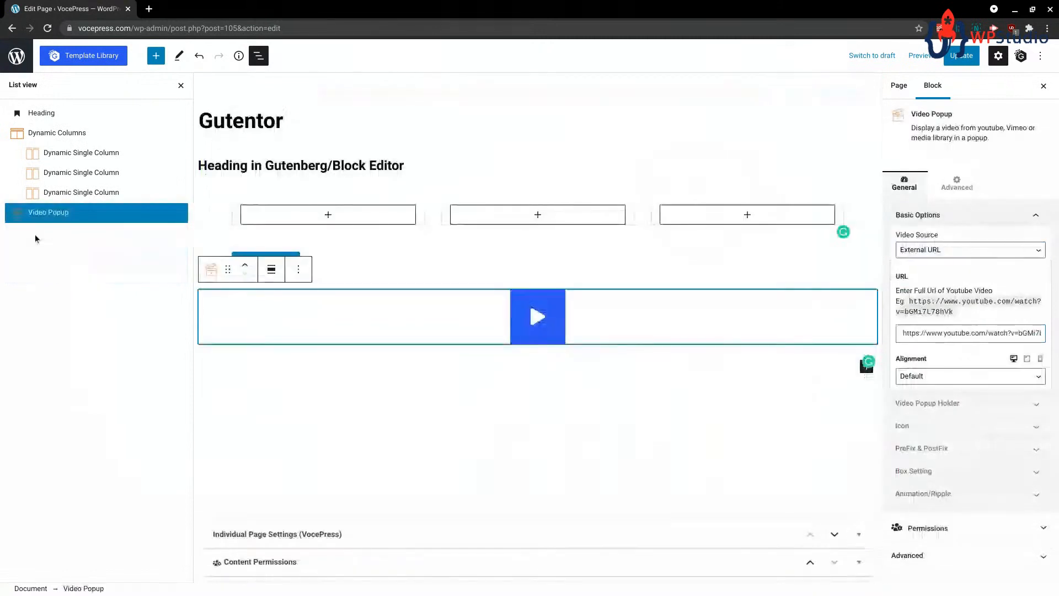
key(Delete)
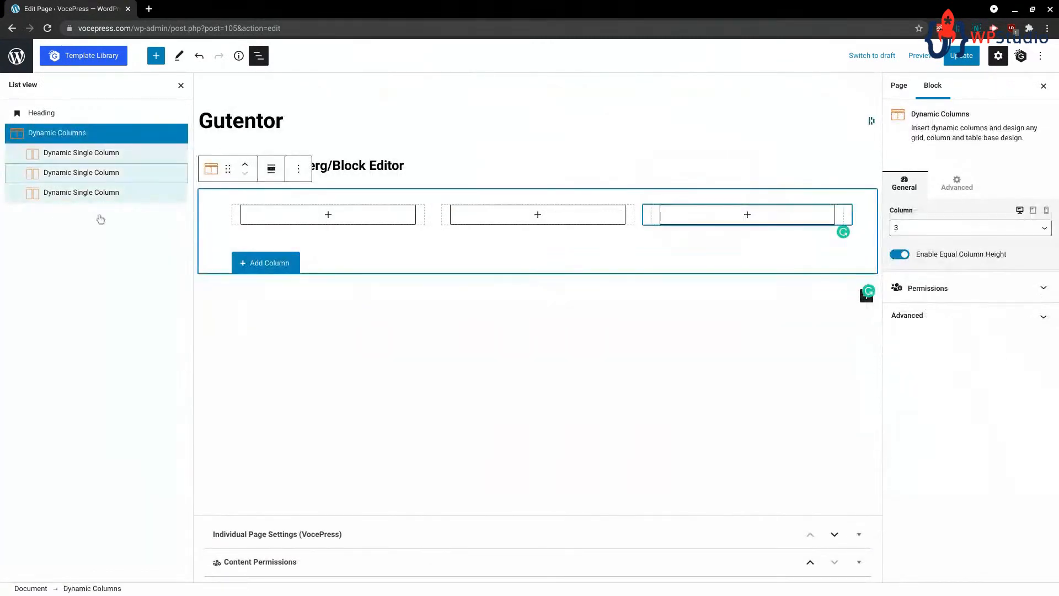
- Insert a Restaurant Menu Widget from the Gutentor widgets in a new block below the Dynamic Columns
click(281, 321)
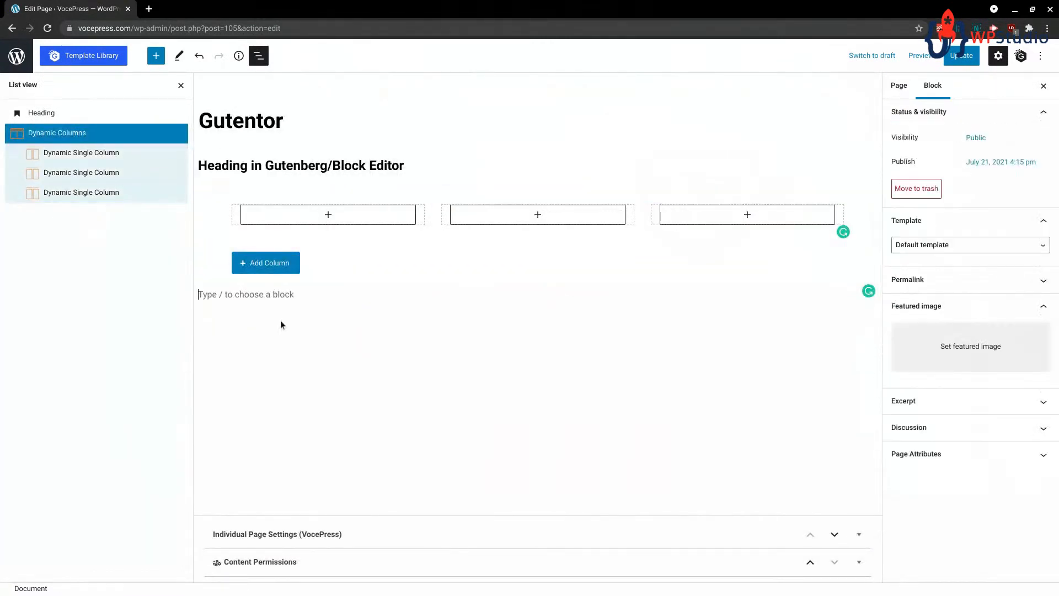
click(155, 55)
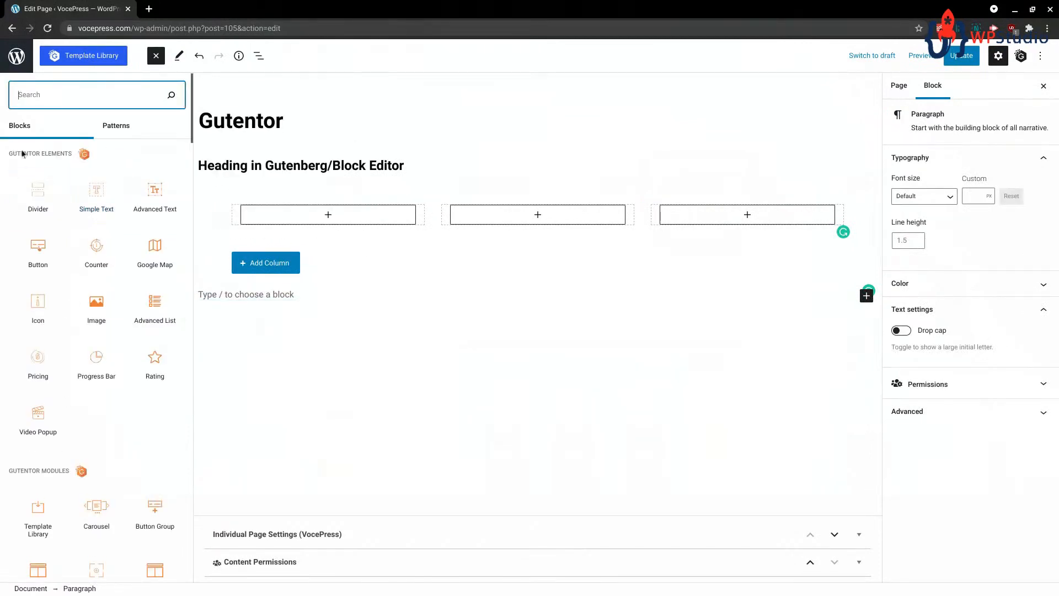
scroll(140, 311, down, 4)
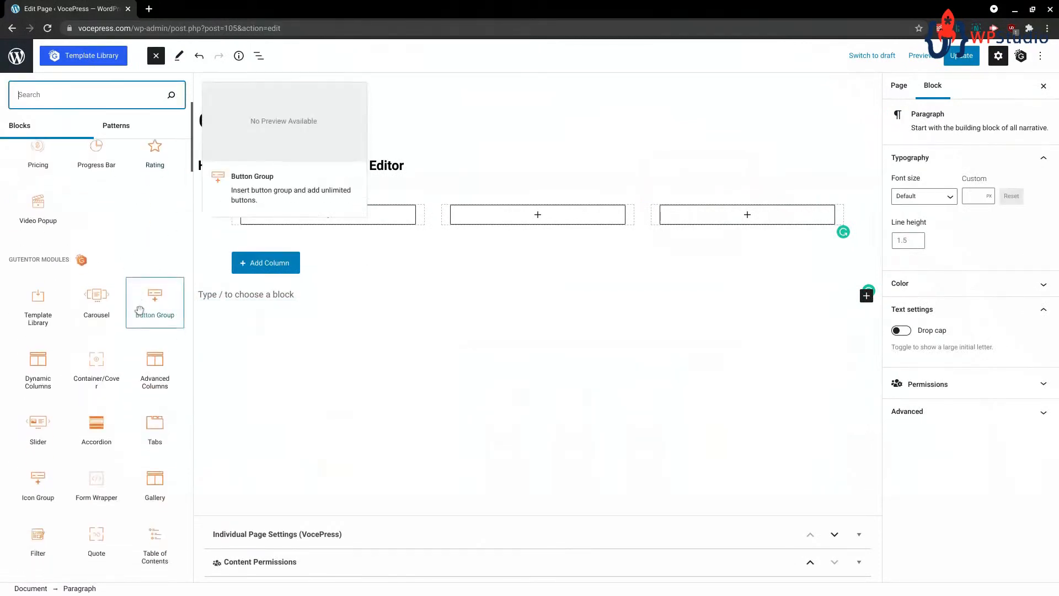
scroll(140, 310, down, 4)
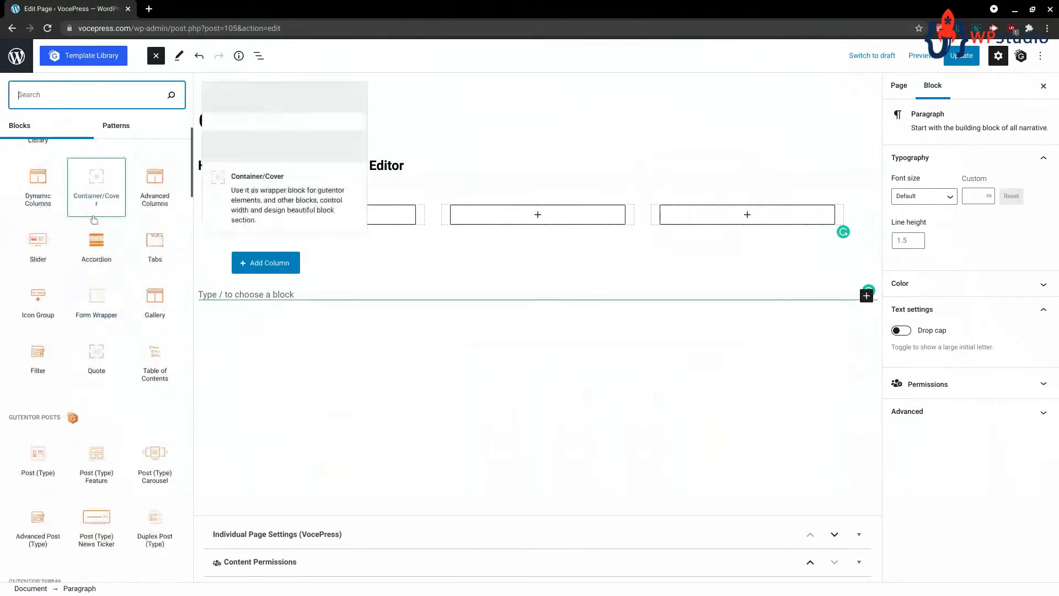
scroll(94, 220, down, 4)
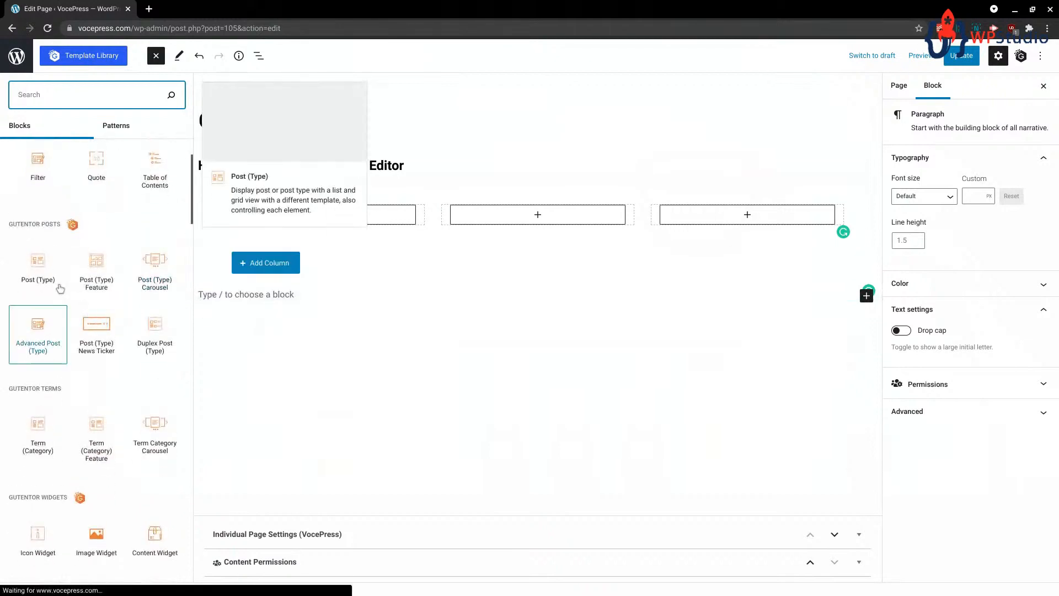
scroll(60, 287, down, 5)
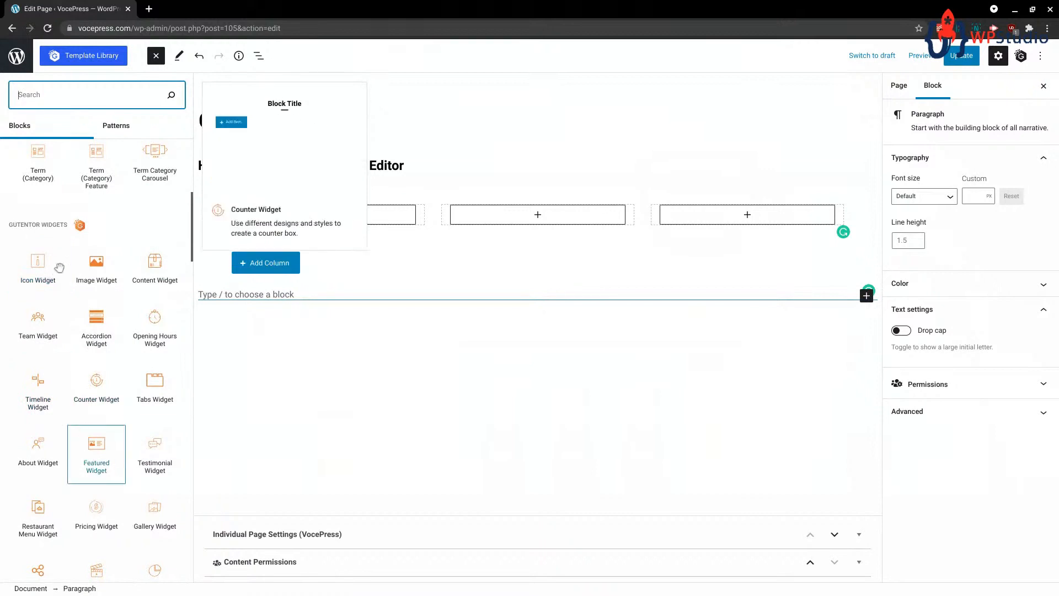
scroll(93, 287, down, 3)
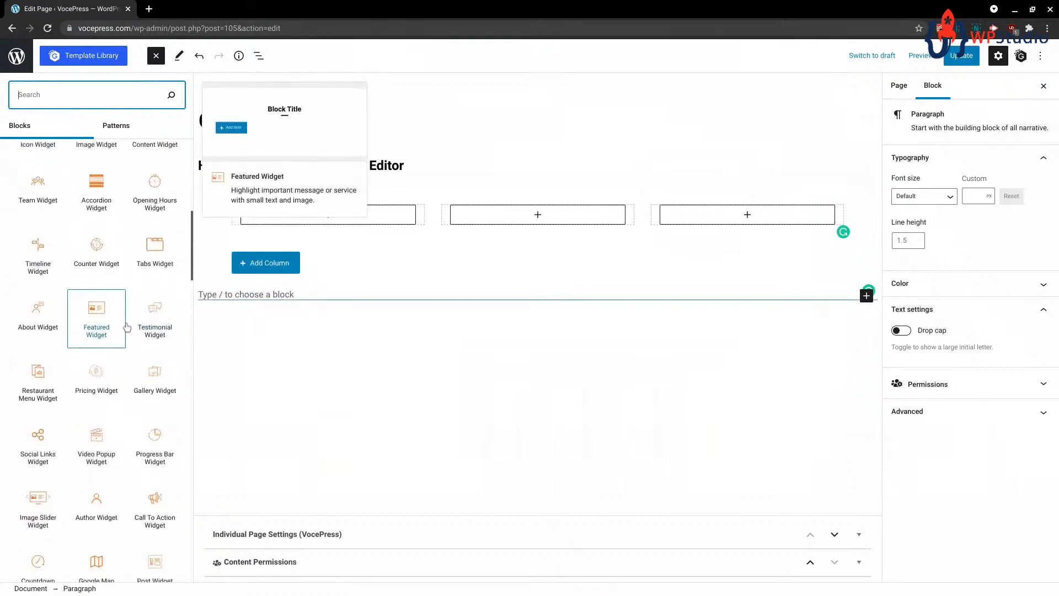
scroll(127, 327, down, 1)
click(38, 313)
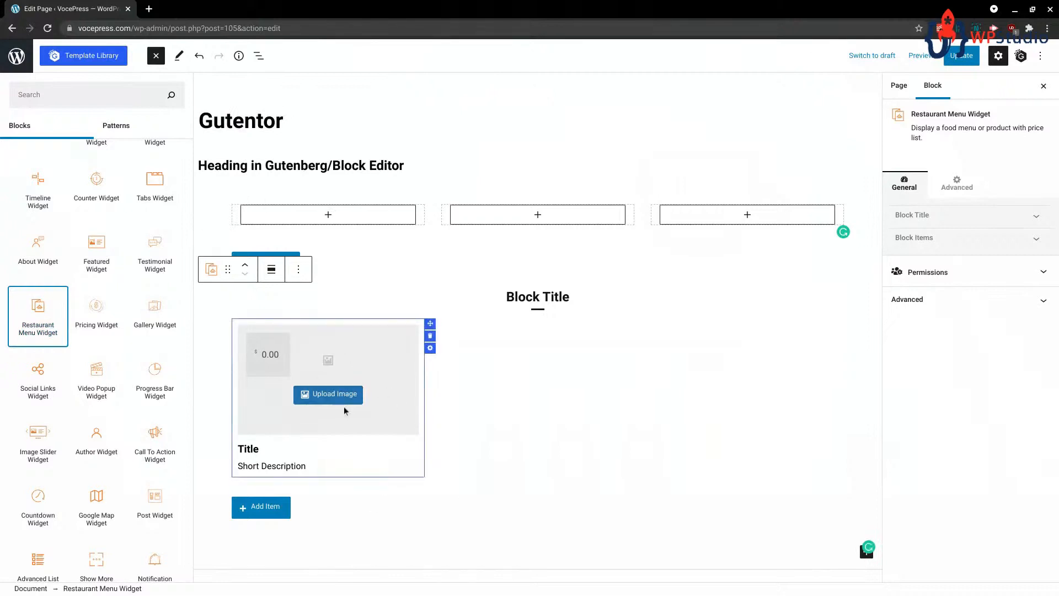
- Examine the menu item's price field and the widget's Block Title and Block Items settings
click(274, 359)
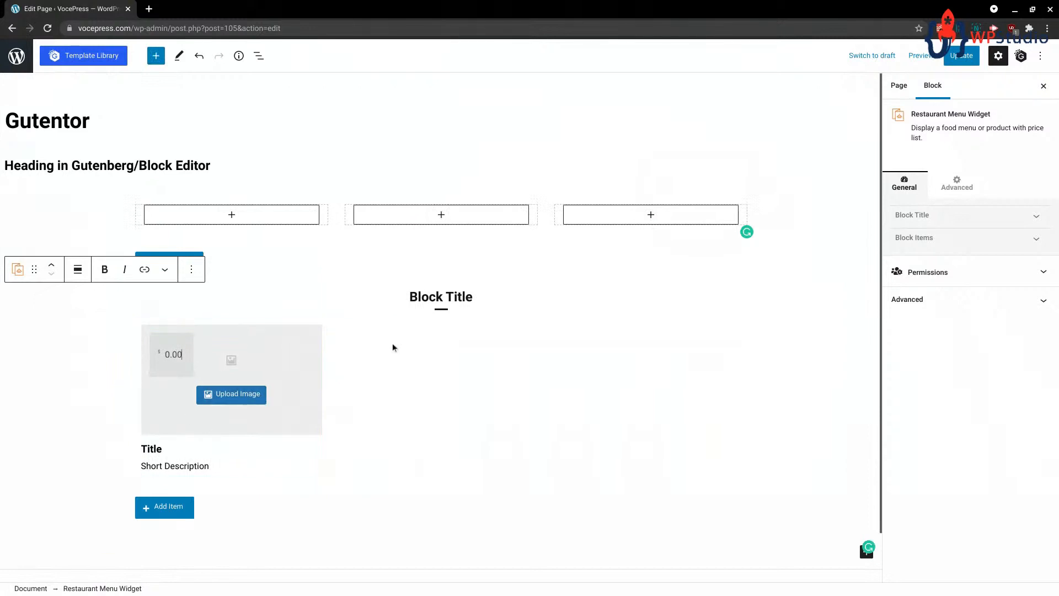
click(946, 215)
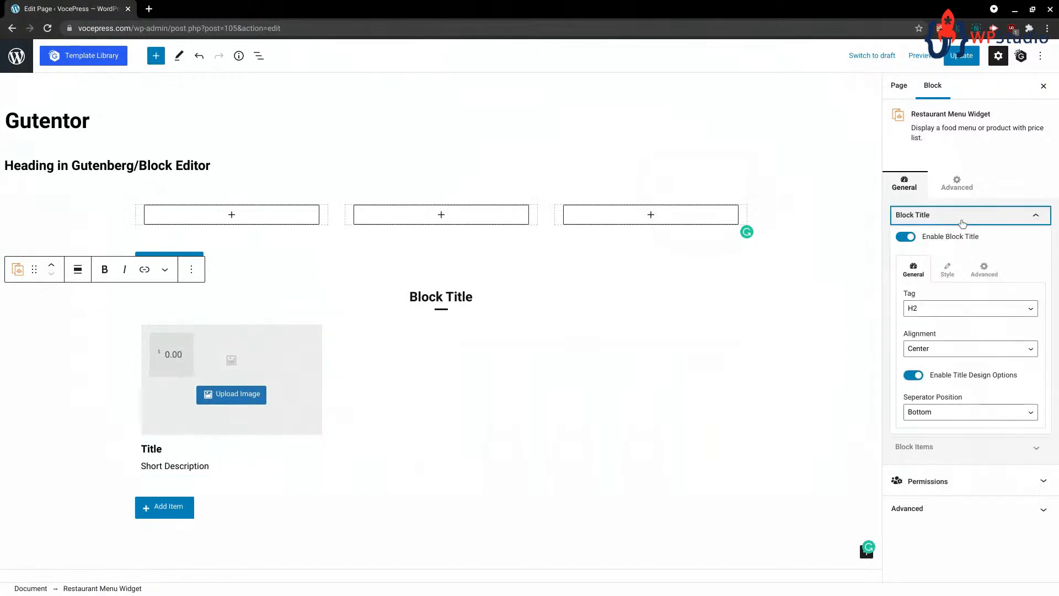
click(963, 221)
click(963, 237)
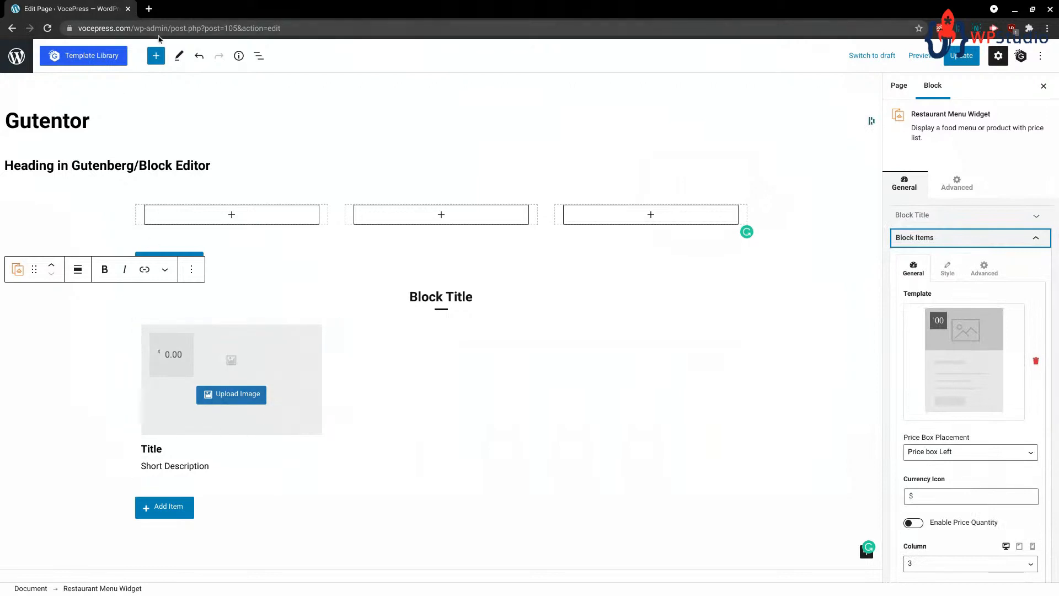
click(157, 55)
scroll(94, 395, down, 6)
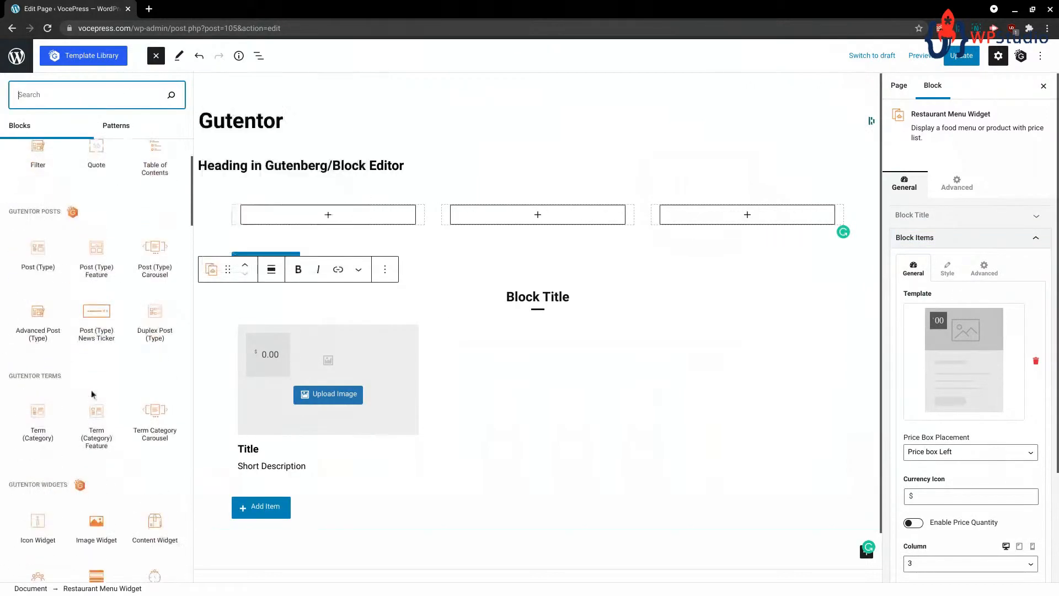
click(156, 56)
- Examine the item templates and the other general Block Items options of the Restaurant Menu Widget
click(969, 340)
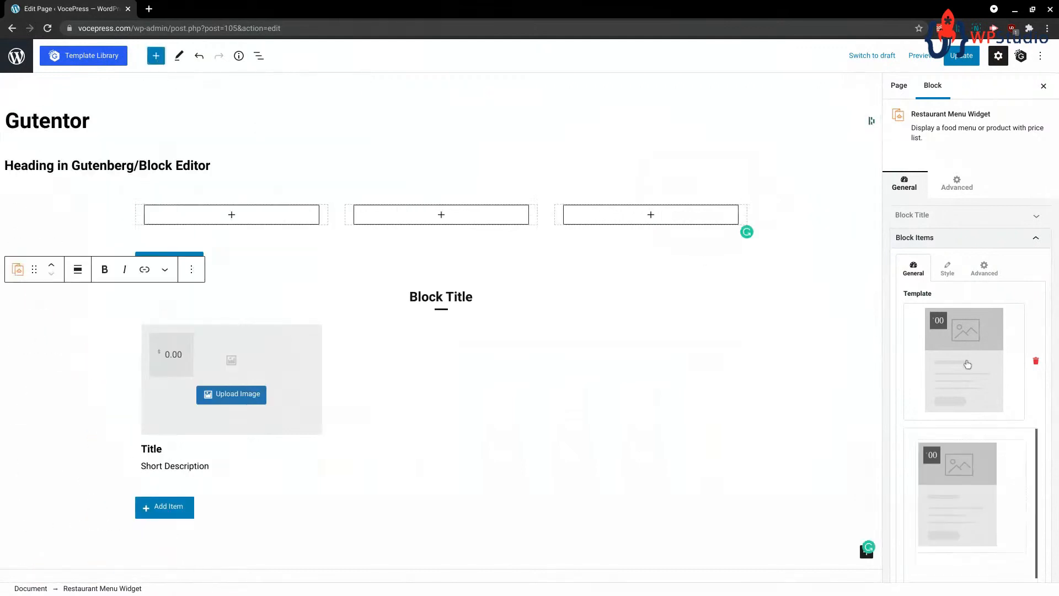
scroll(965, 366, down, 2)
click(975, 230)
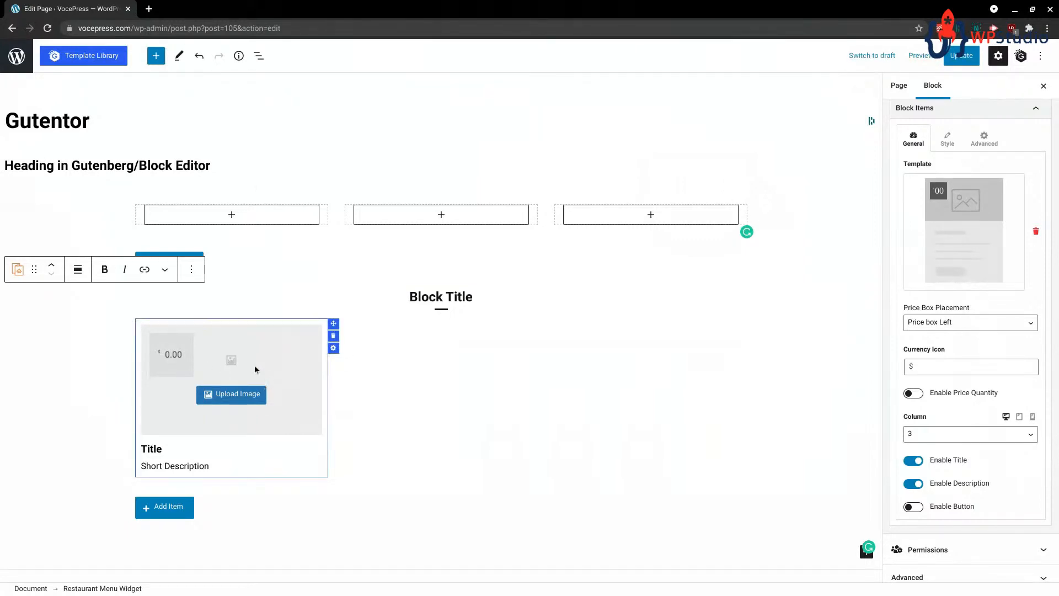
click(235, 359)
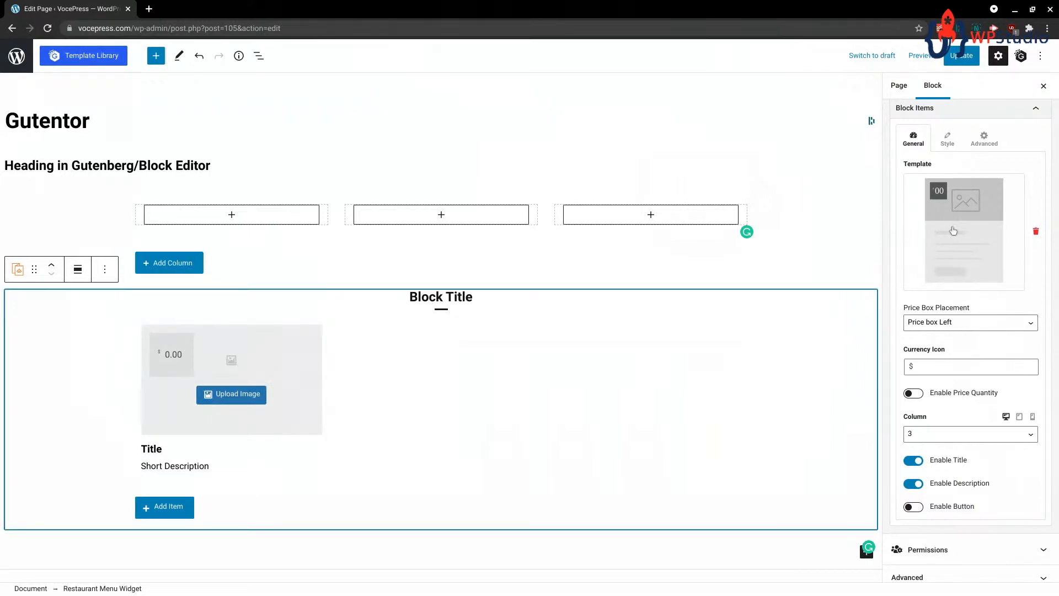
scroll(953, 231, up, 3)
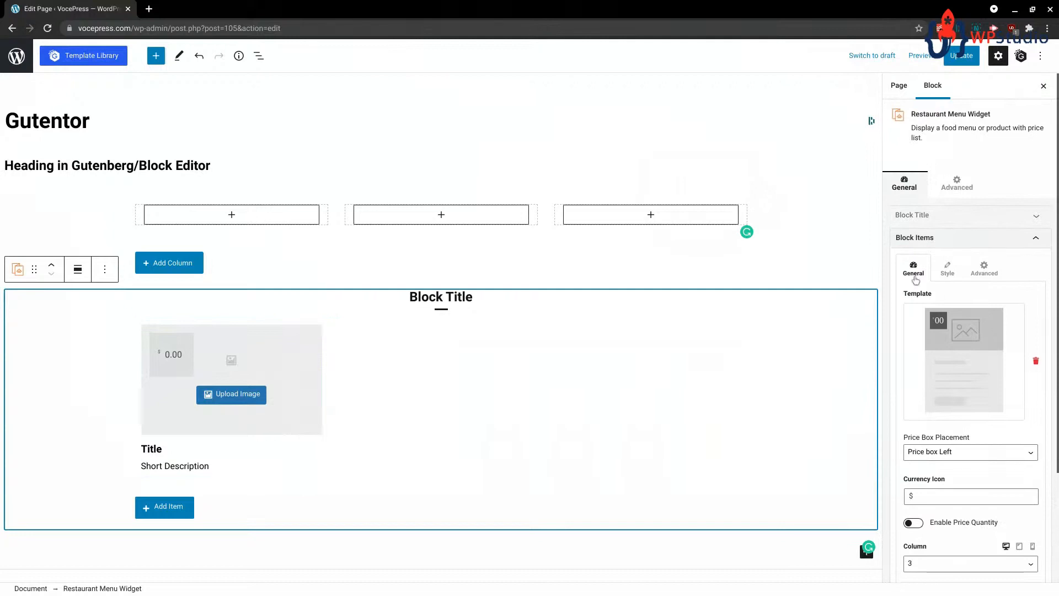
scroll(967, 342, down, 2)
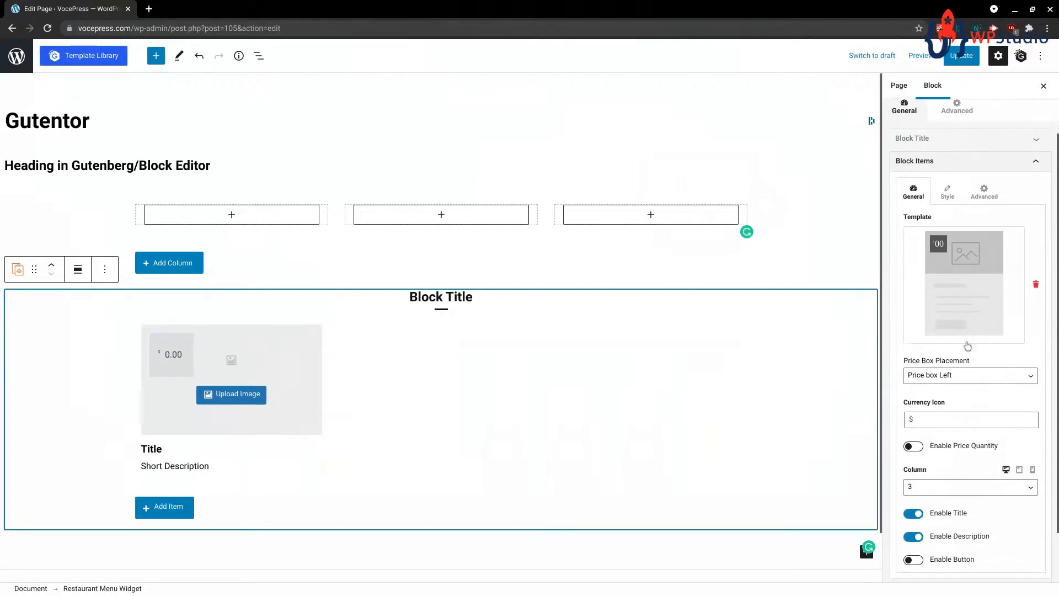
- Try the right-aligned item template and apply the centre-aligned template to the Restaurant Menu Widget
click(972, 284)
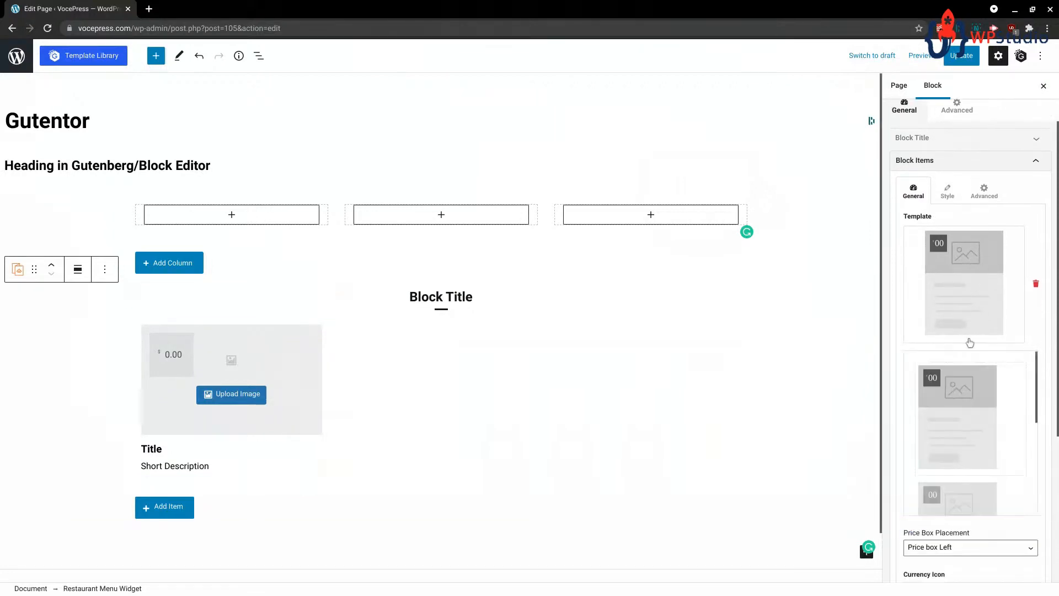
scroll(975, 438, down, 2)
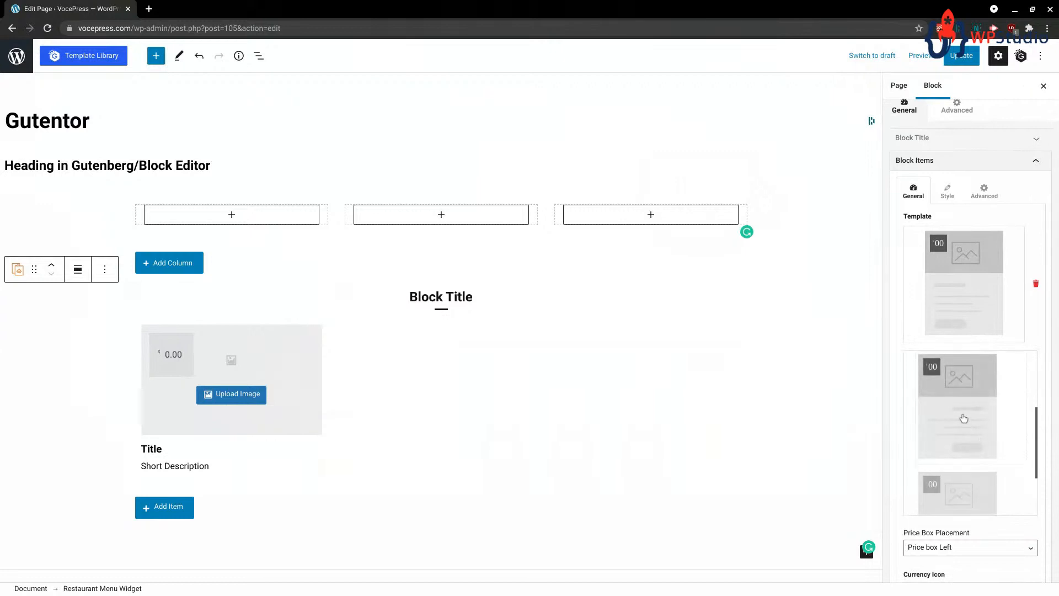
click(964, 419)
scroll(964, 418, down, 2)
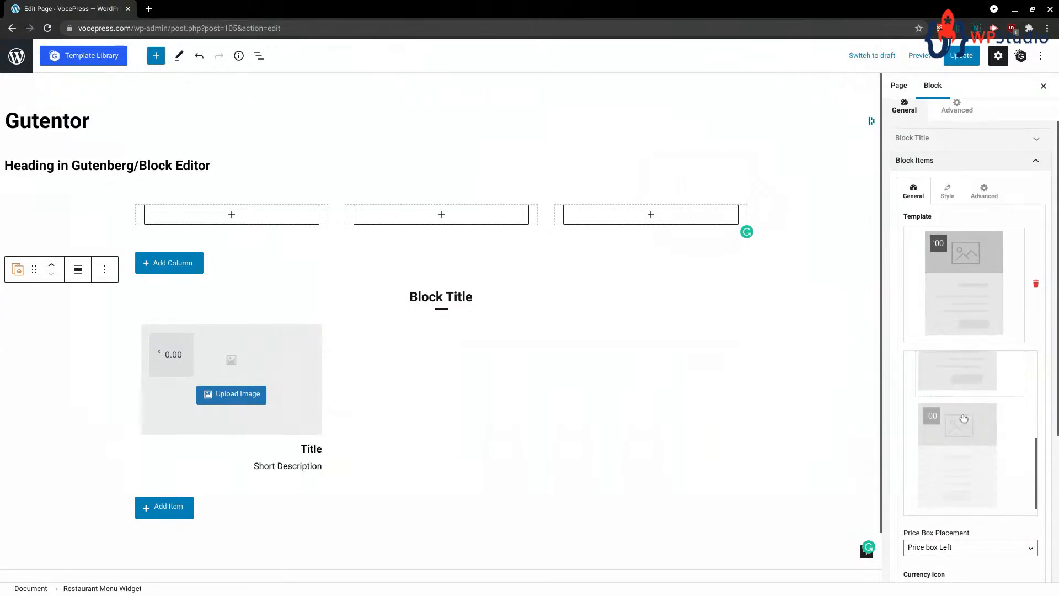
click(968, 440)
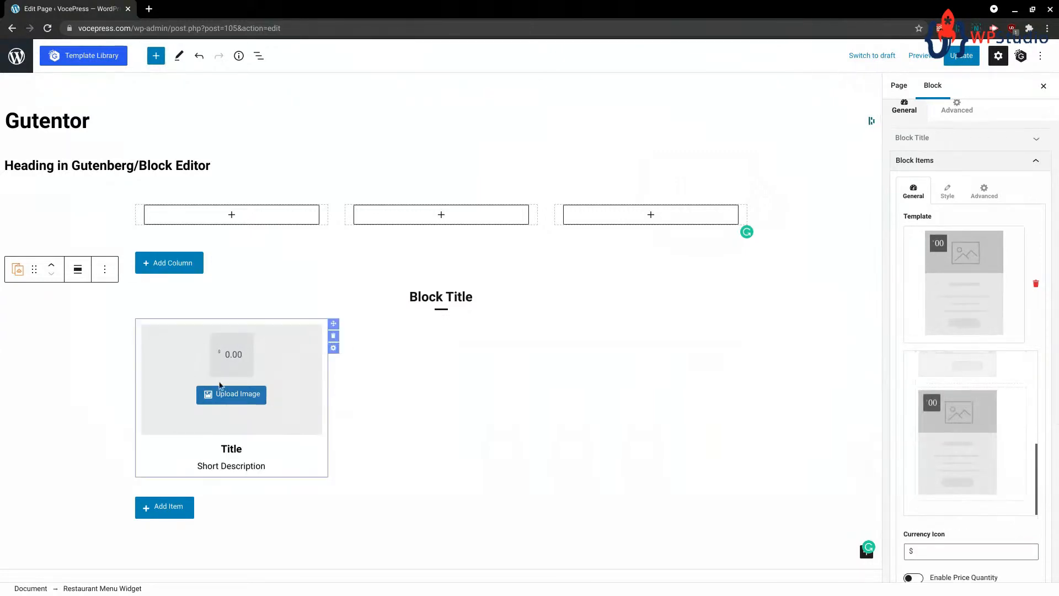
scroll(938, 458, down, 1)
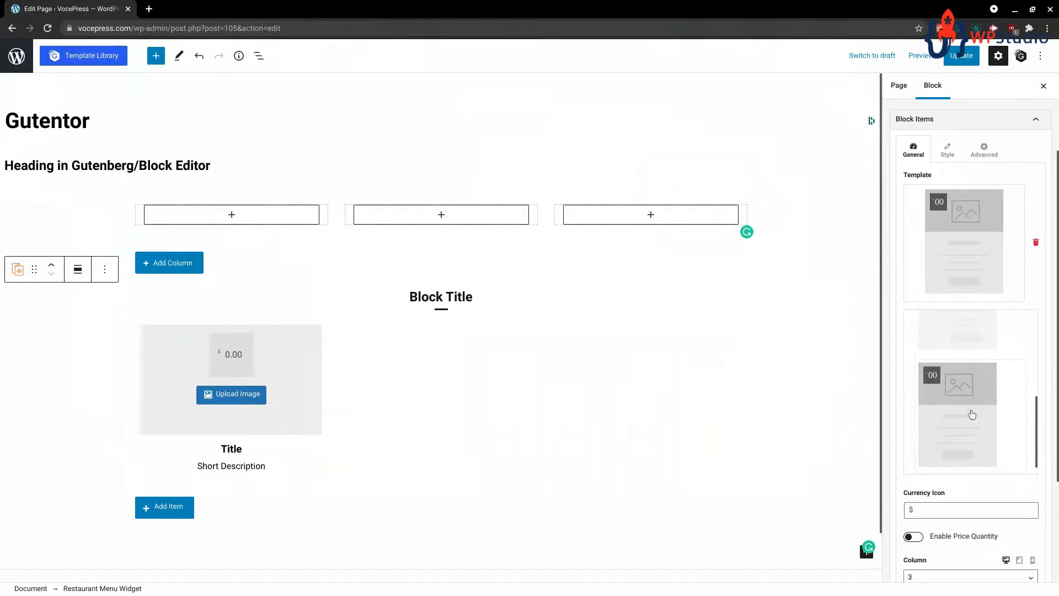
- Enable the price quantity for the menu items and select the "per plate" text under the price
scroll(967, 473, down, 3)
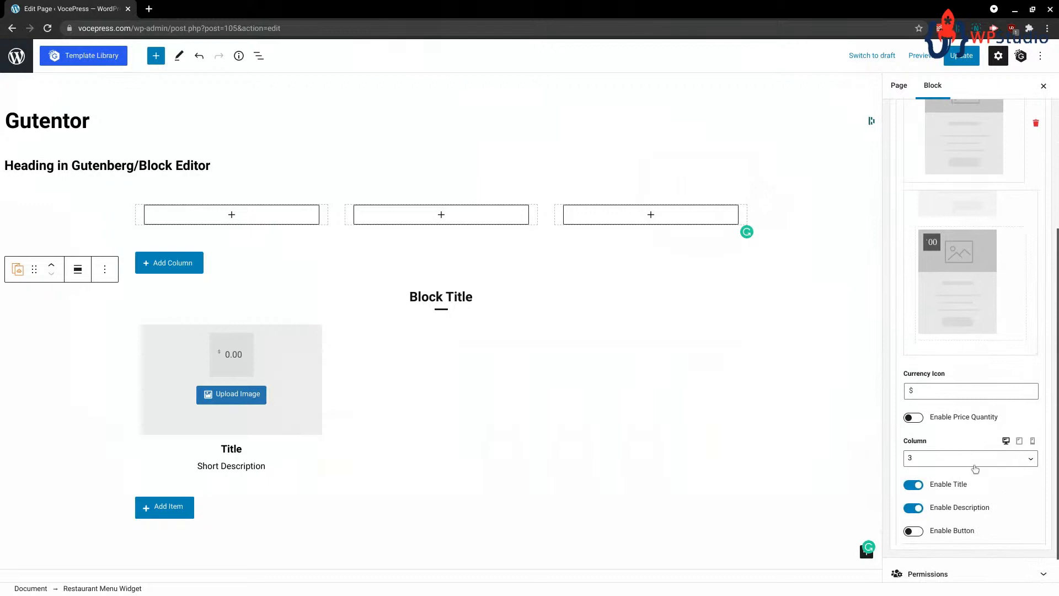
click(917, 420)
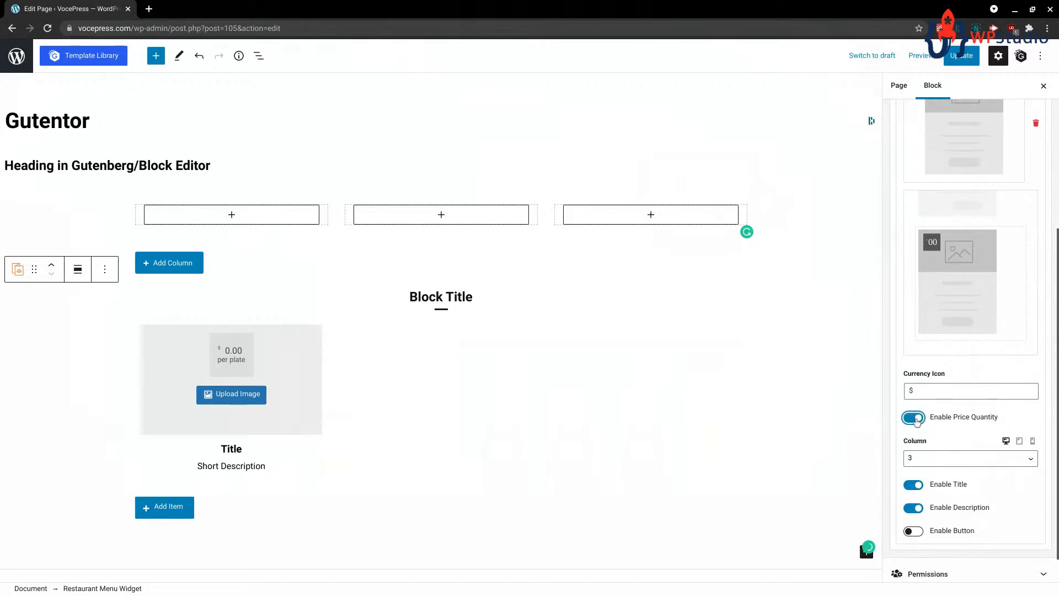
click(917, 420)
scroll(917, 390, down, 1)
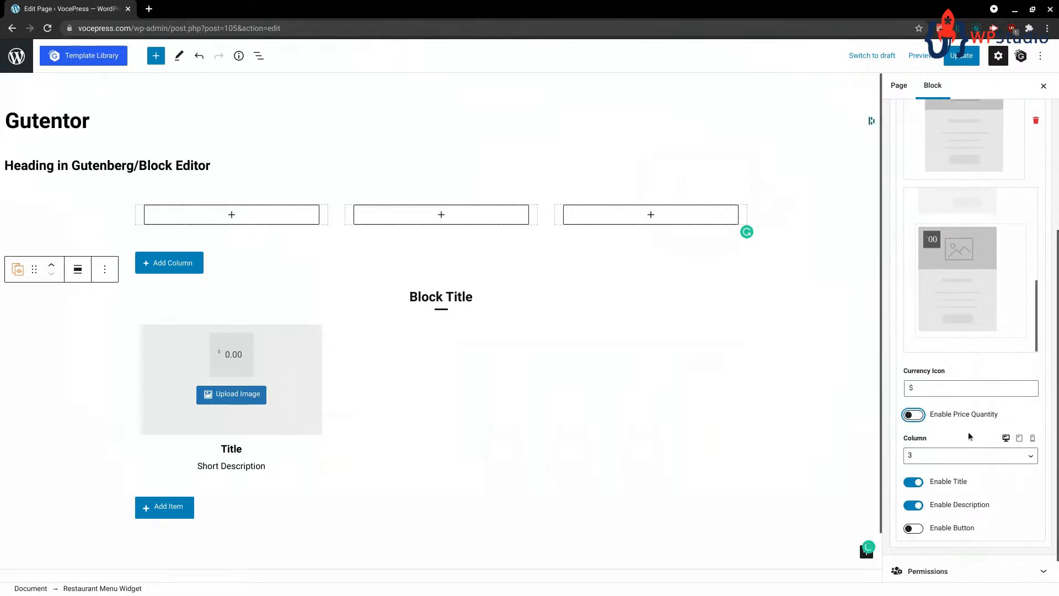
click(914, 387)
click(208, 373)
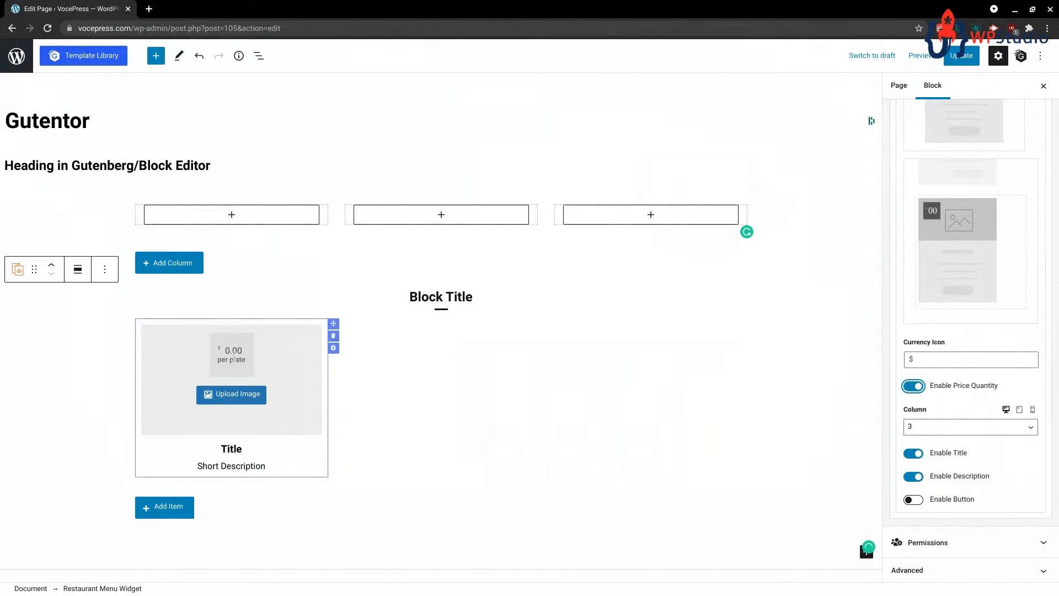
double_click(237, 359)
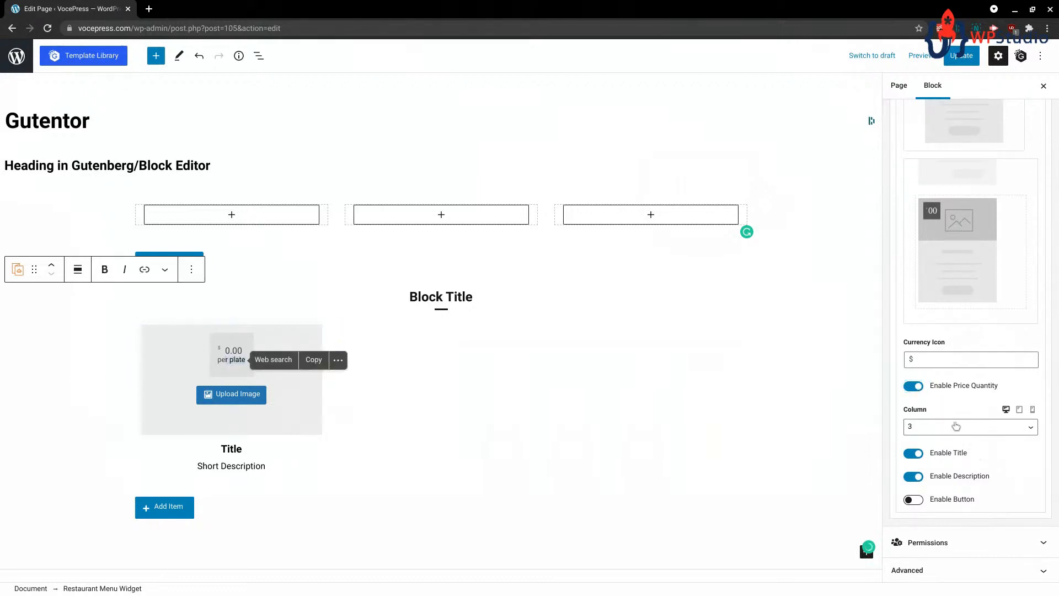
- Delete the Restaurant Menu Widget from the page using the block list
scroll(963, 386, up, 5)
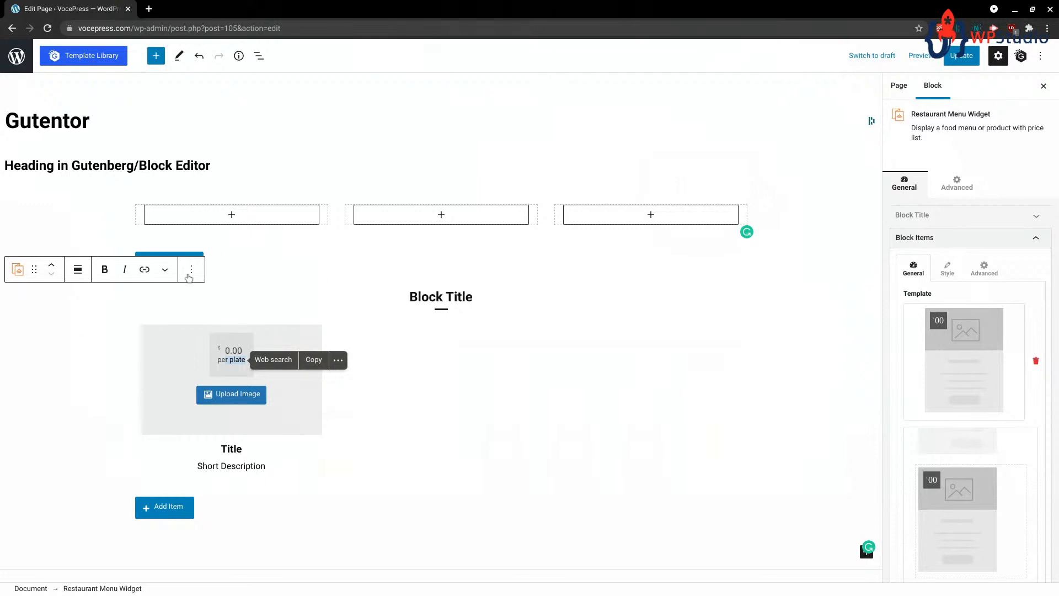
click(259, 56)
click(65, 217)
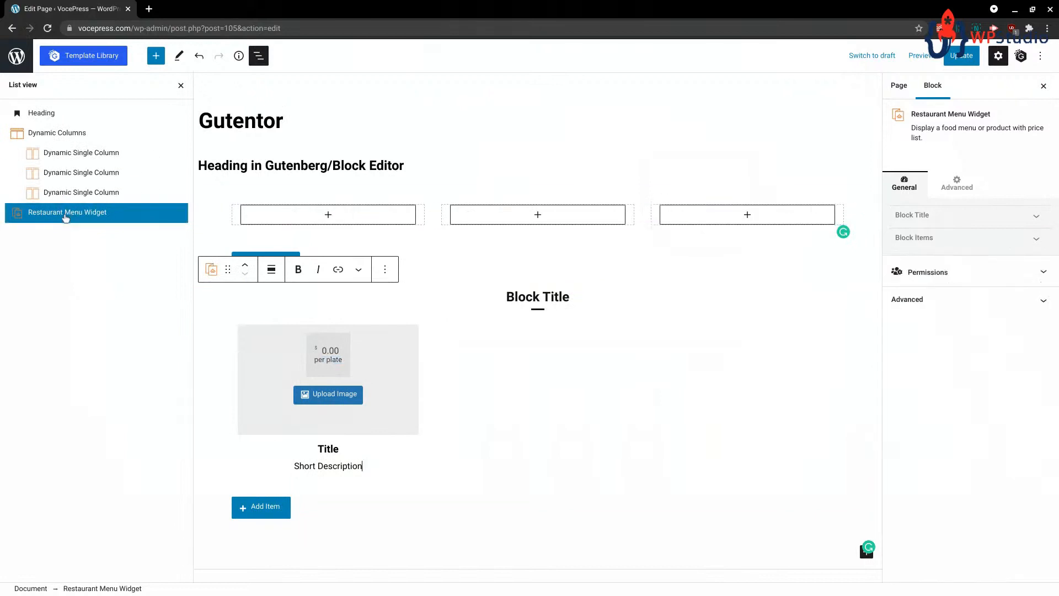
key(Delete)
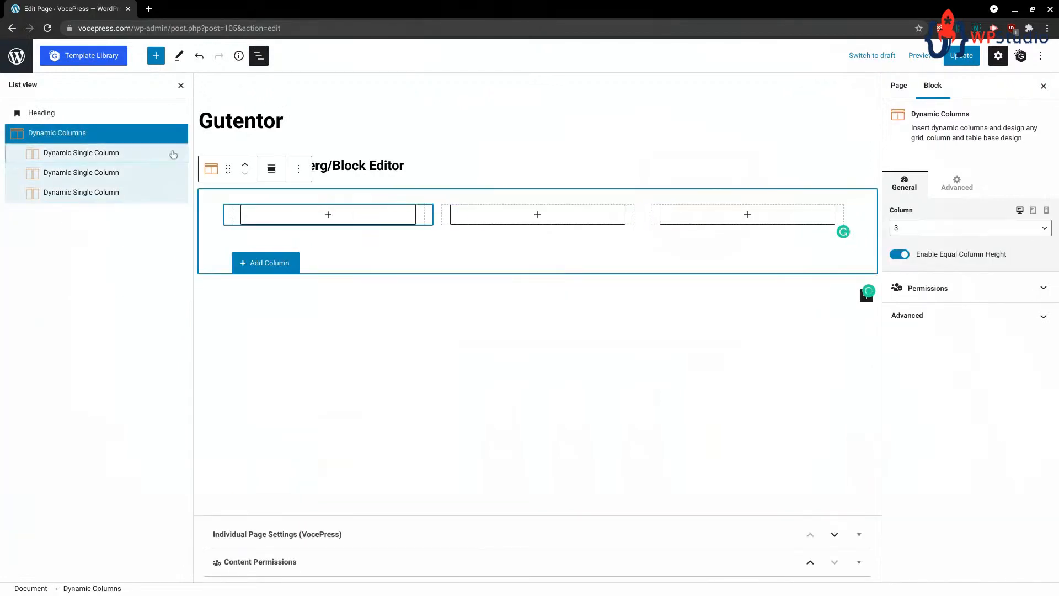
- Examine the Gutentor elements, modules, posts, terms and widgets available in the block library
click(268, 318)
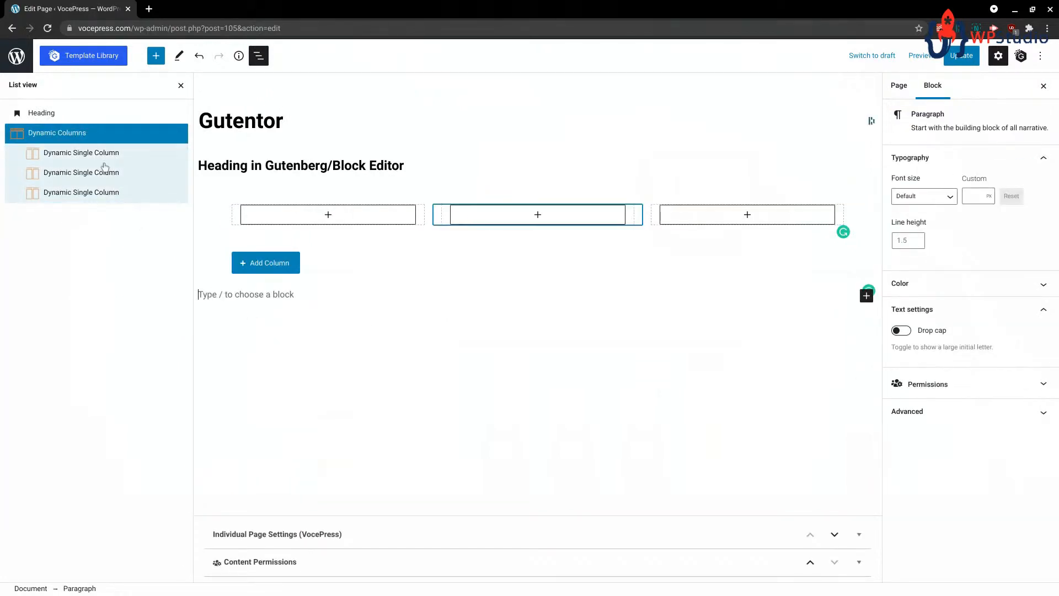
click(156, 55)
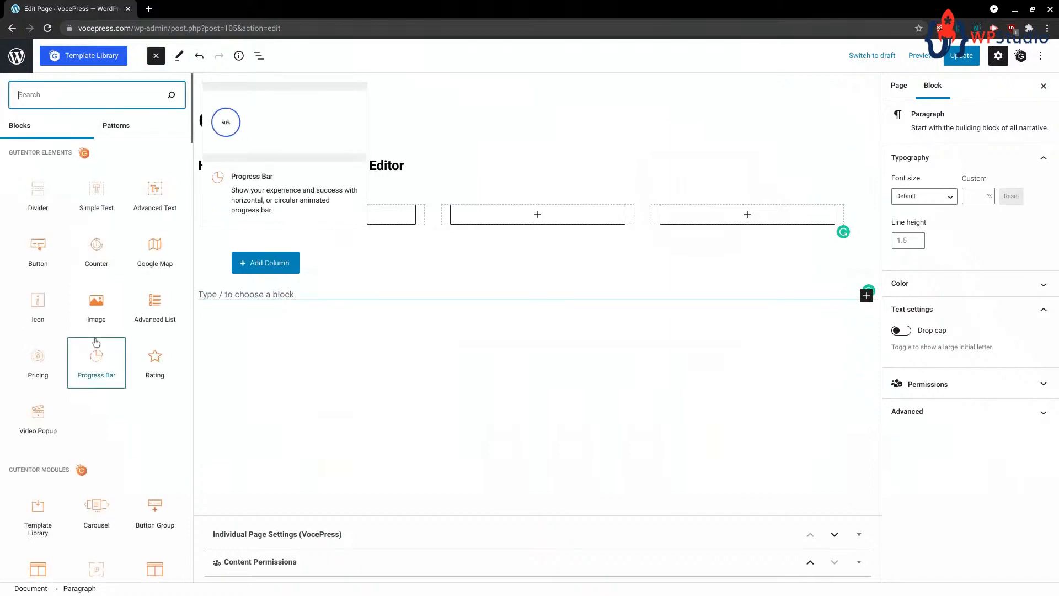
scroll(98, 344, down, 3)
scroll(116, 287, down, 10)
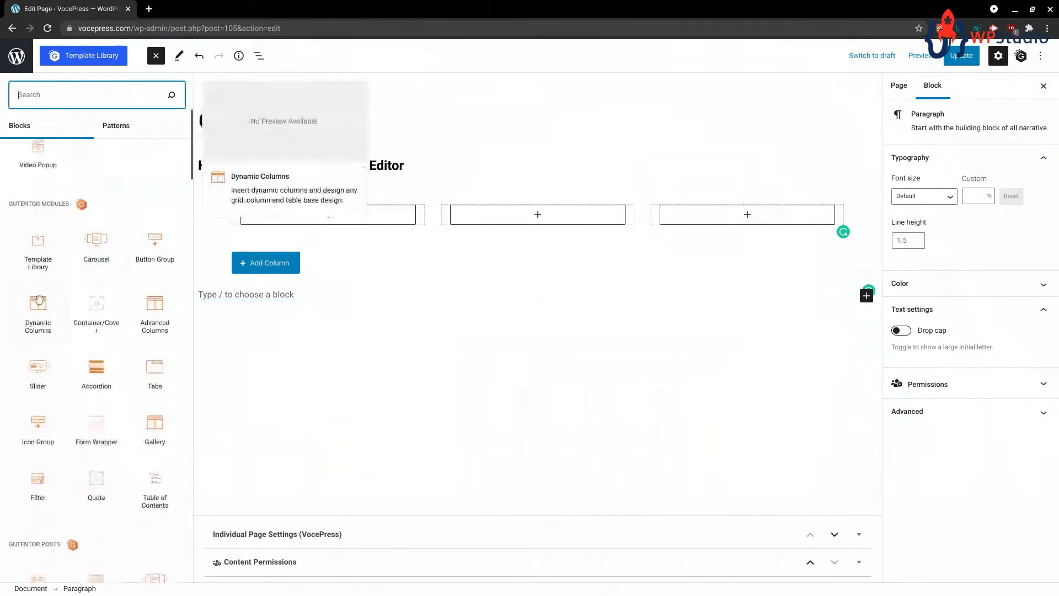
scroll(113, 331, down, 10)
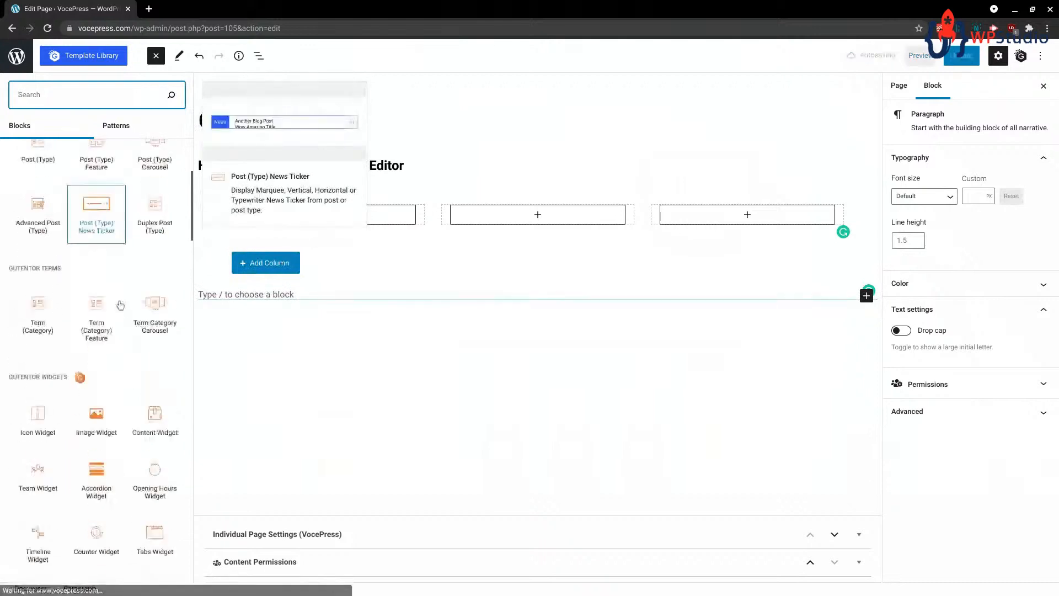
scroll(105, 361, down, 3)
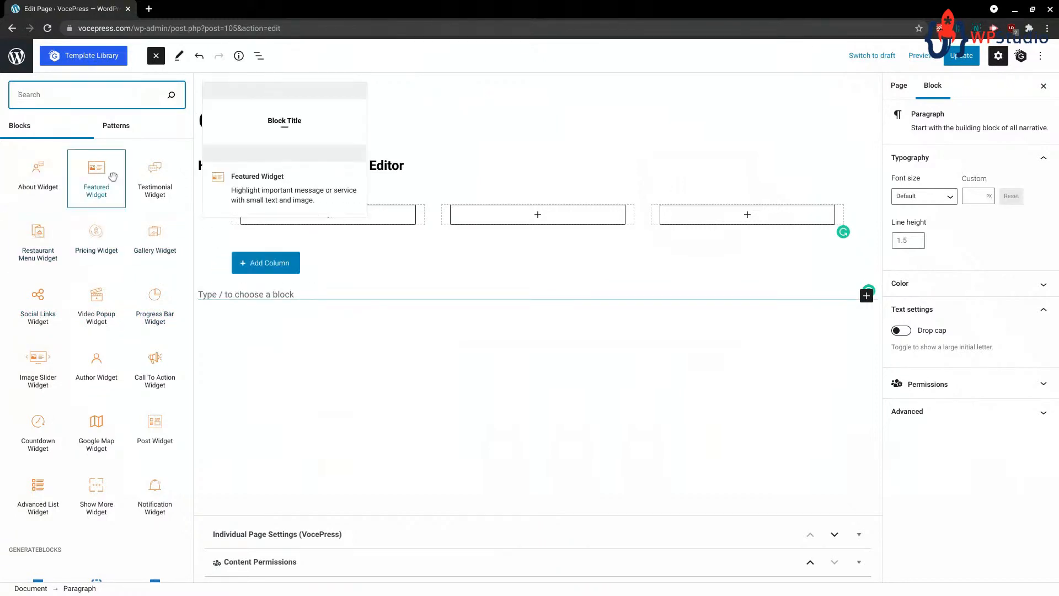
scroll(118, 281, up, 1)
scroll(117, 280, up, 8)
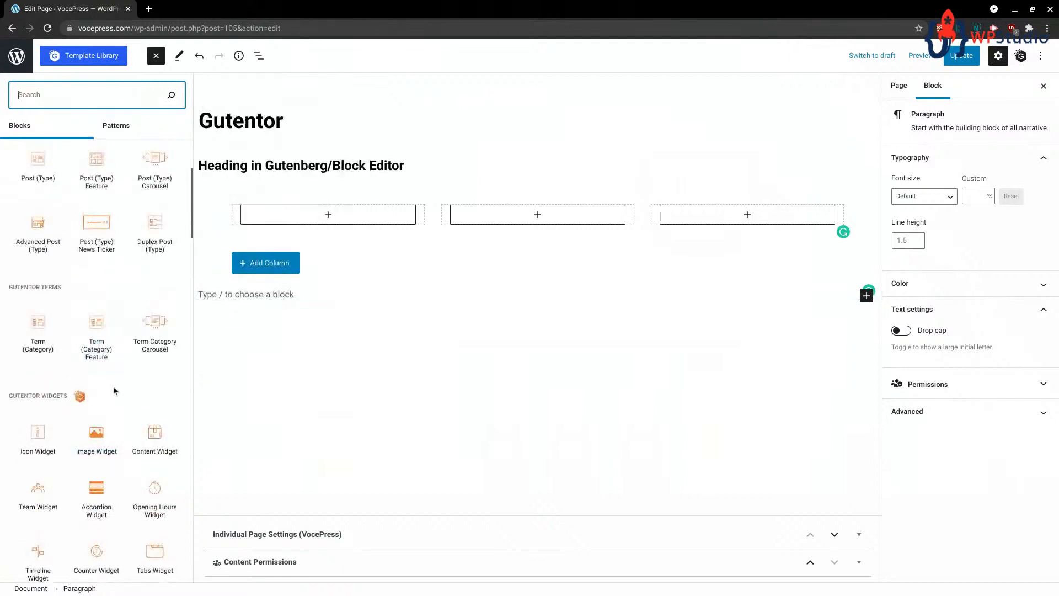
scroll(120, 375, up, 4)
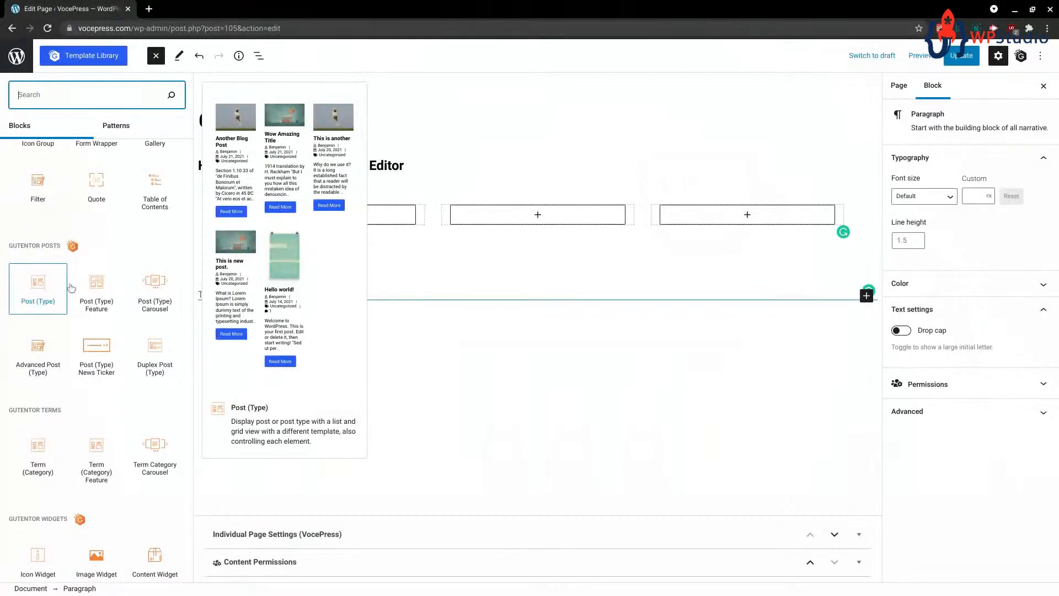
- Delete the Dynamic Columns block and the Heading block from the page using the block list
click(267, 165)
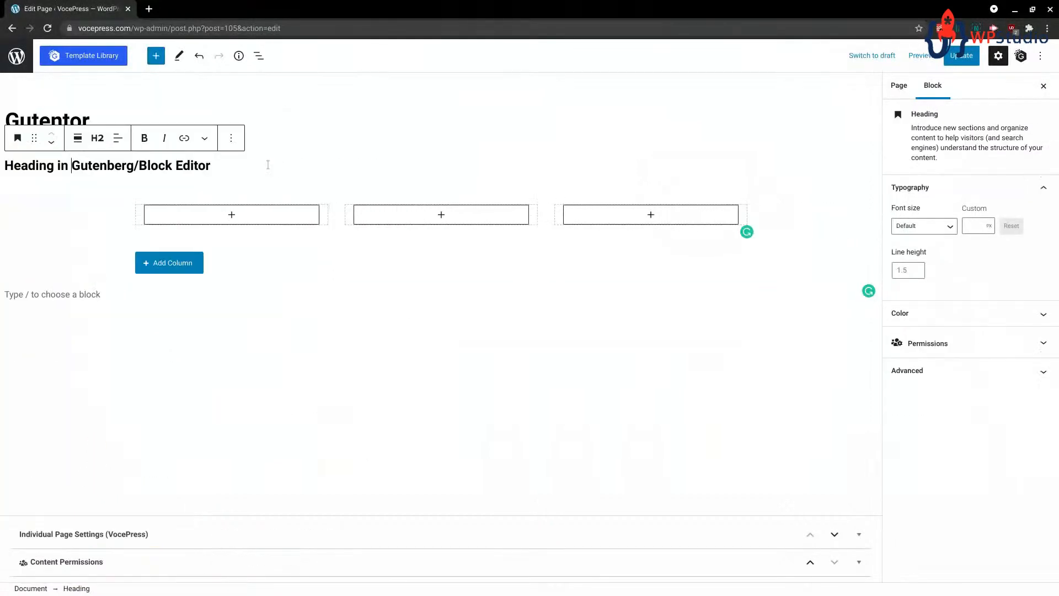
click(256, 54)
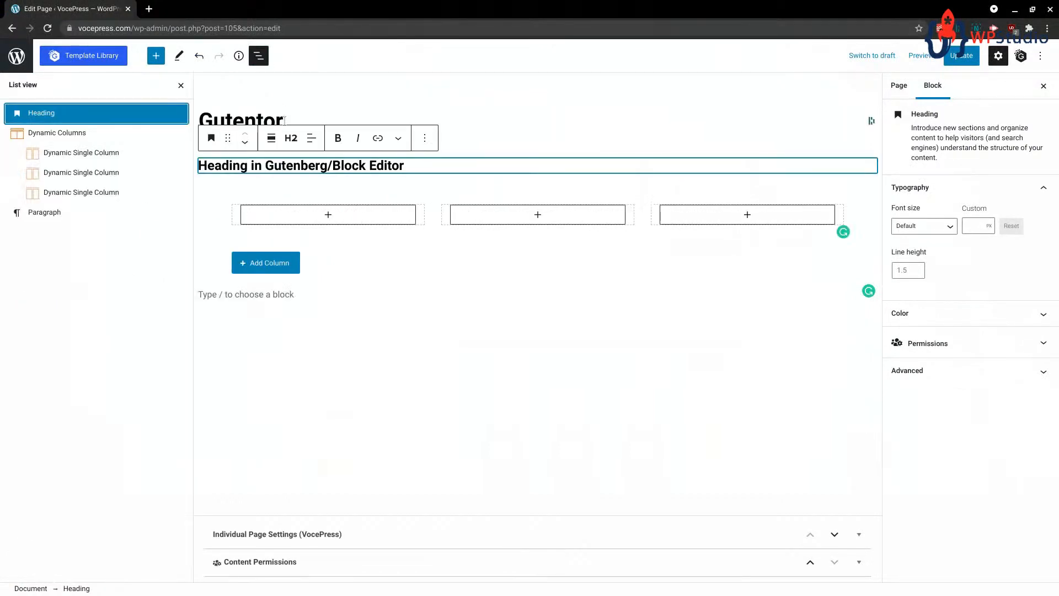
click(40, 136)
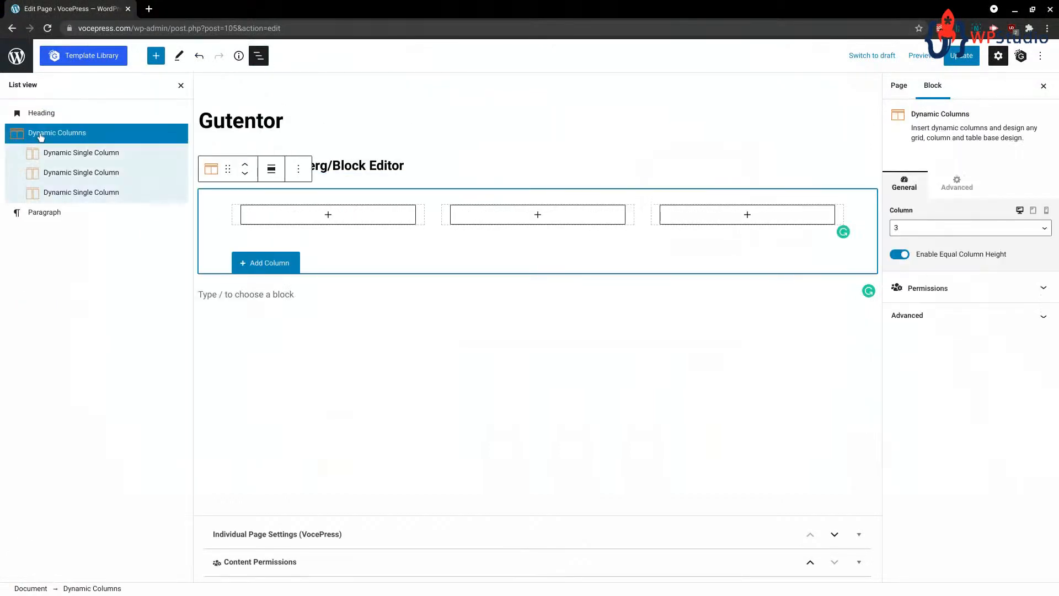
key(Delete)
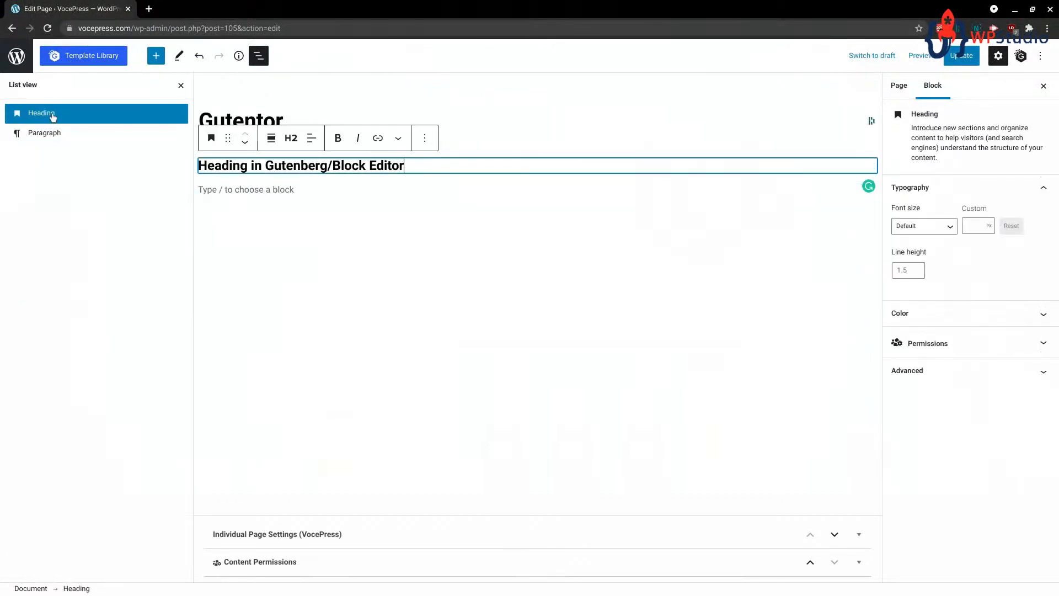
key(Delete)
click(49, 119)
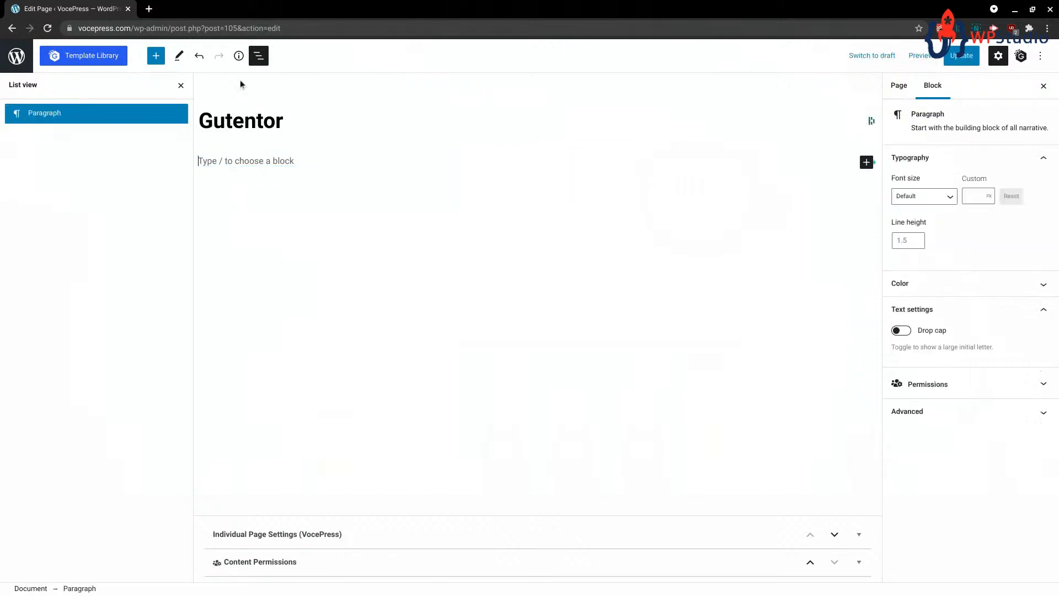
- Insert the Post (Type) block from the Gutentor Posts group and review its post grid on the page
click(156, 55)
scroll(126, 407, down, 5)
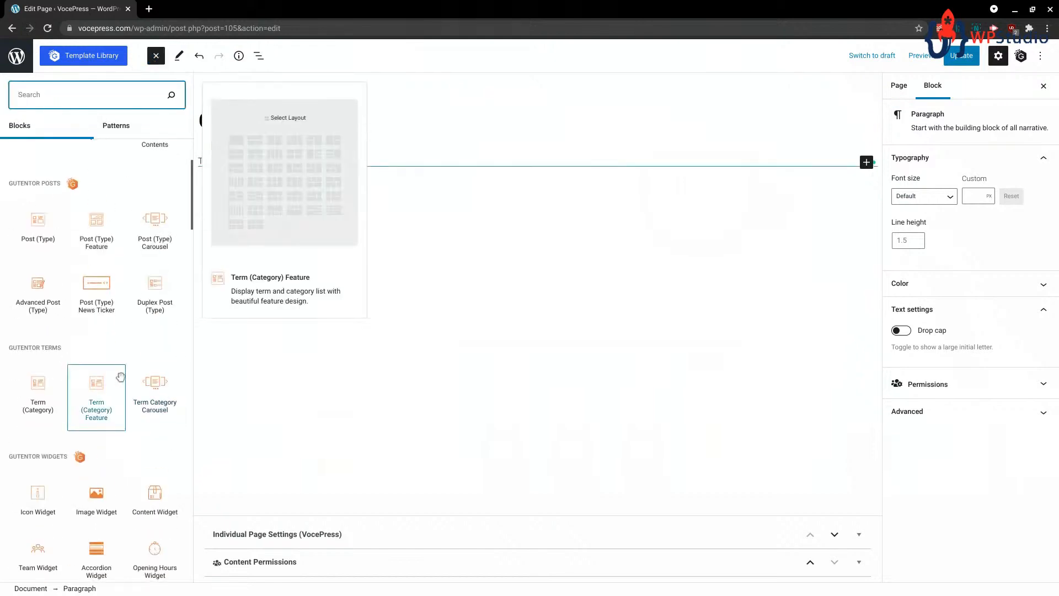
scroll(115, 371, down, 1)
scroll(110, 366, up, 2)
click(37, 266)
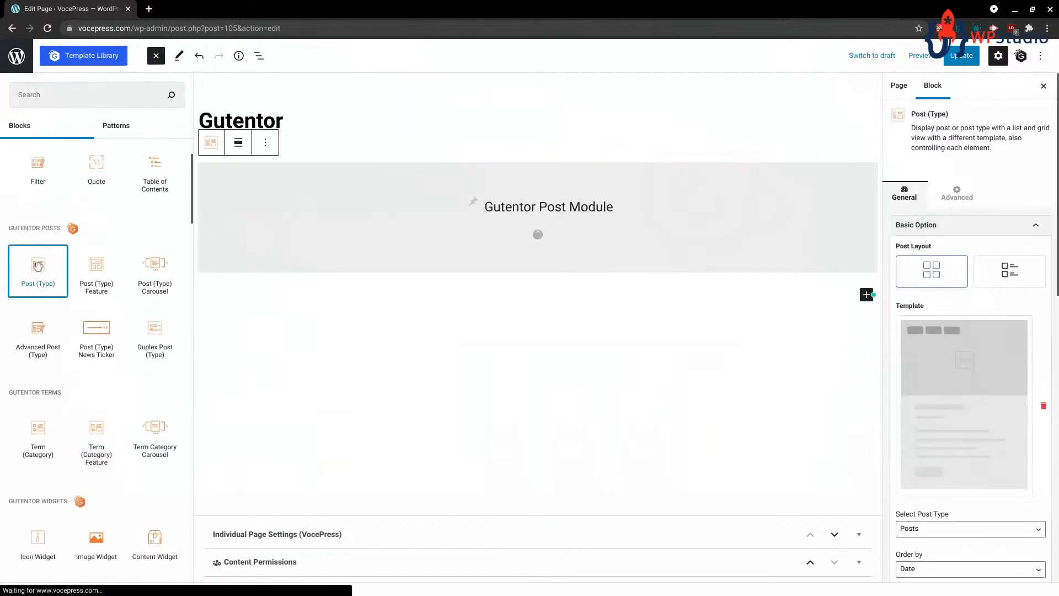
scroll(588, 413, down, 3)
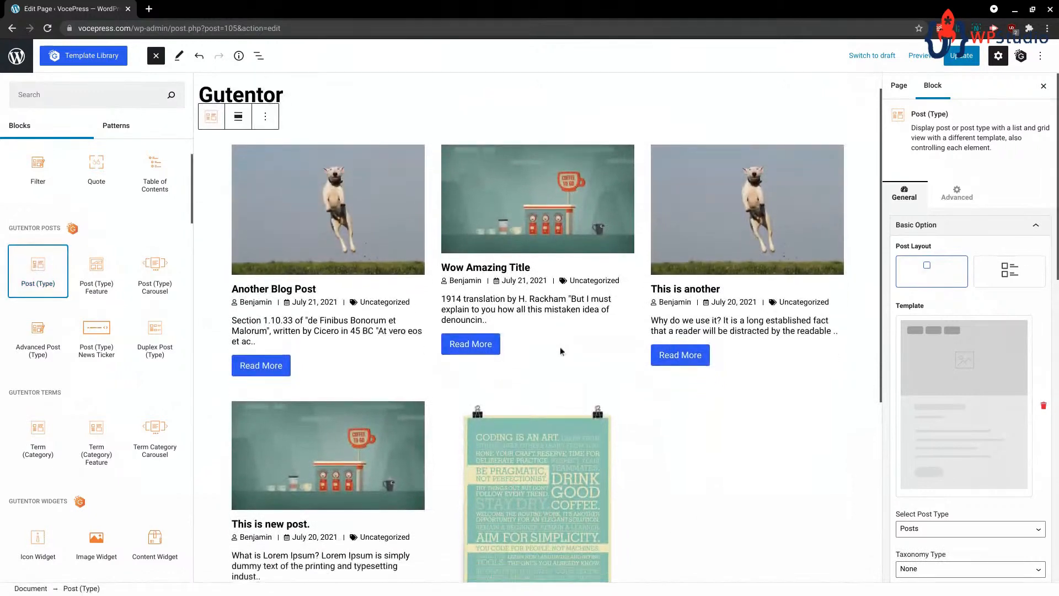
scroll(554, 344, up, 3)
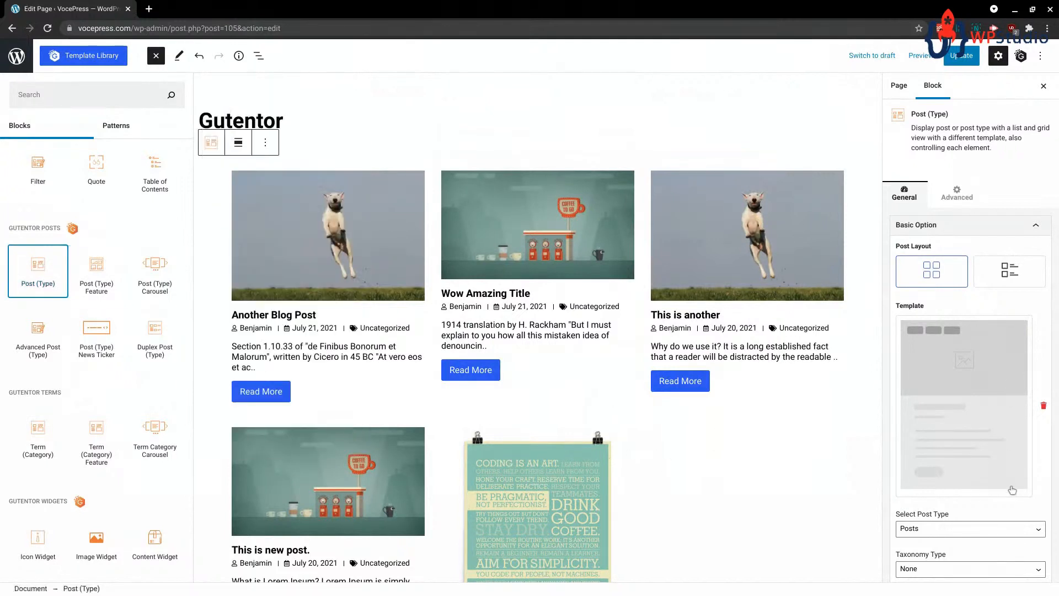
- Try the list post layout on the Post (Type) block and return to the grid layout
scroll(1000, 434, down, 2)
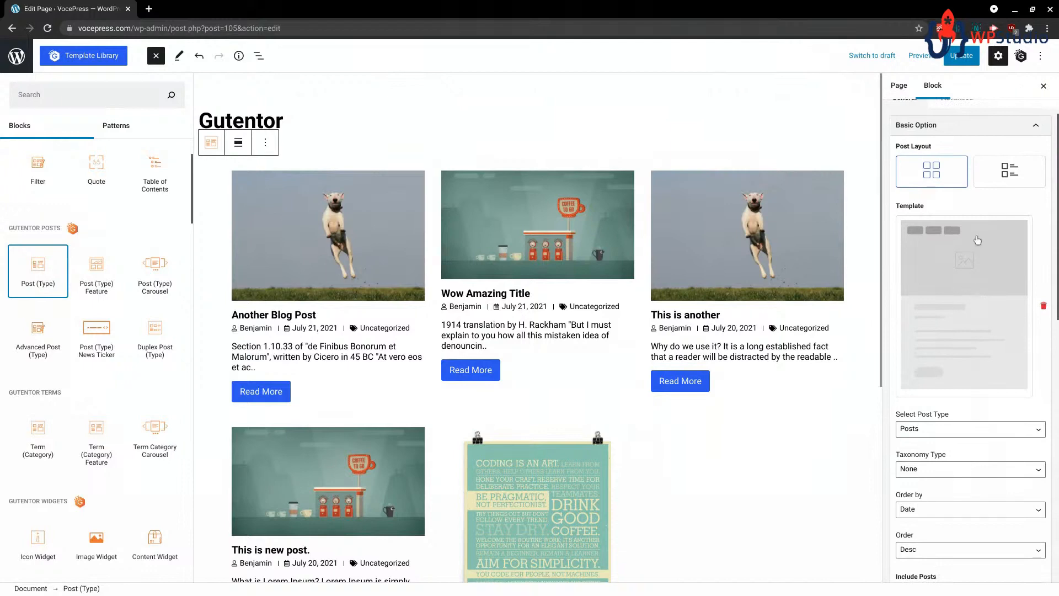
click(1015, 171)
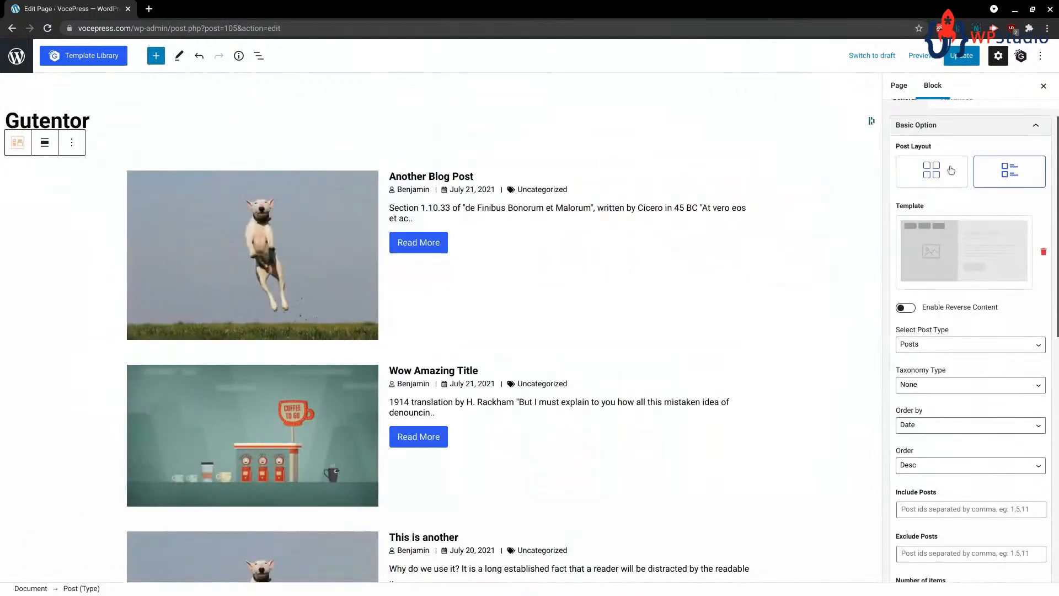
click(932, 172)
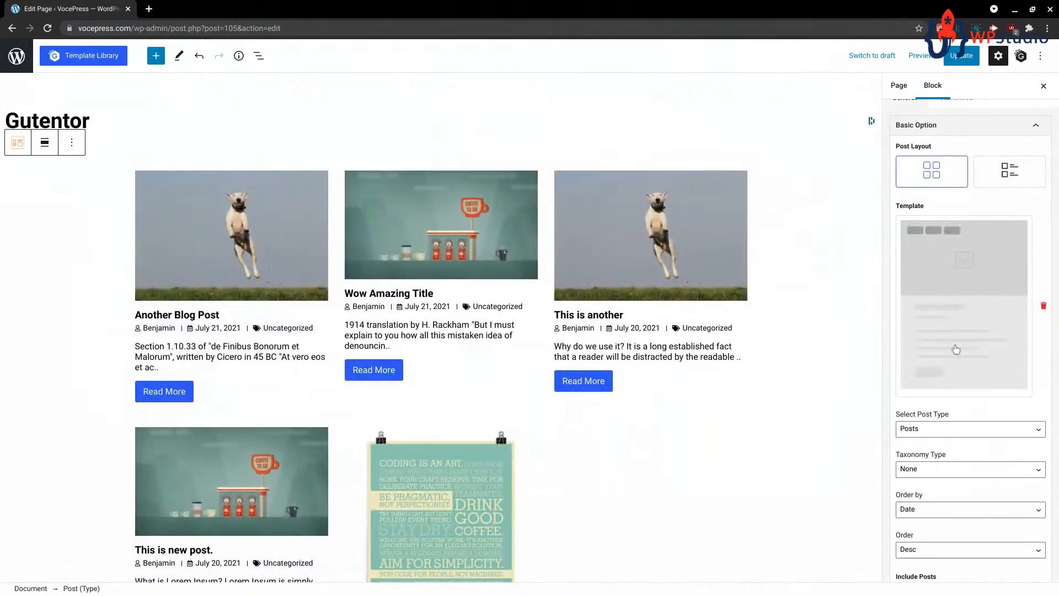
- Try the template with post meta over the image, and apply the template with centred content over the full image
click(949, 291)
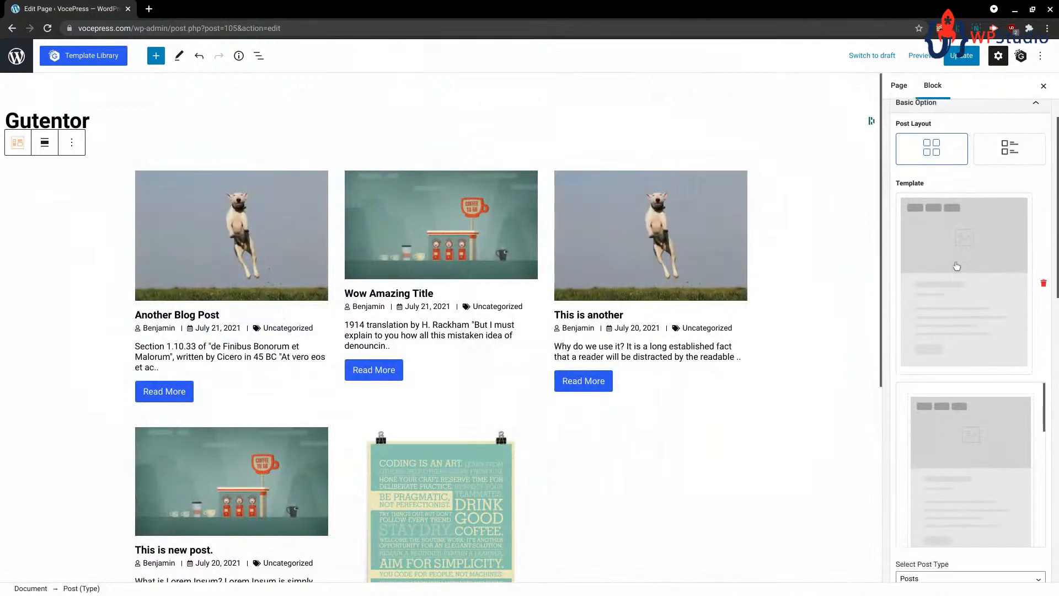
scroll(957, 266, down, 3)
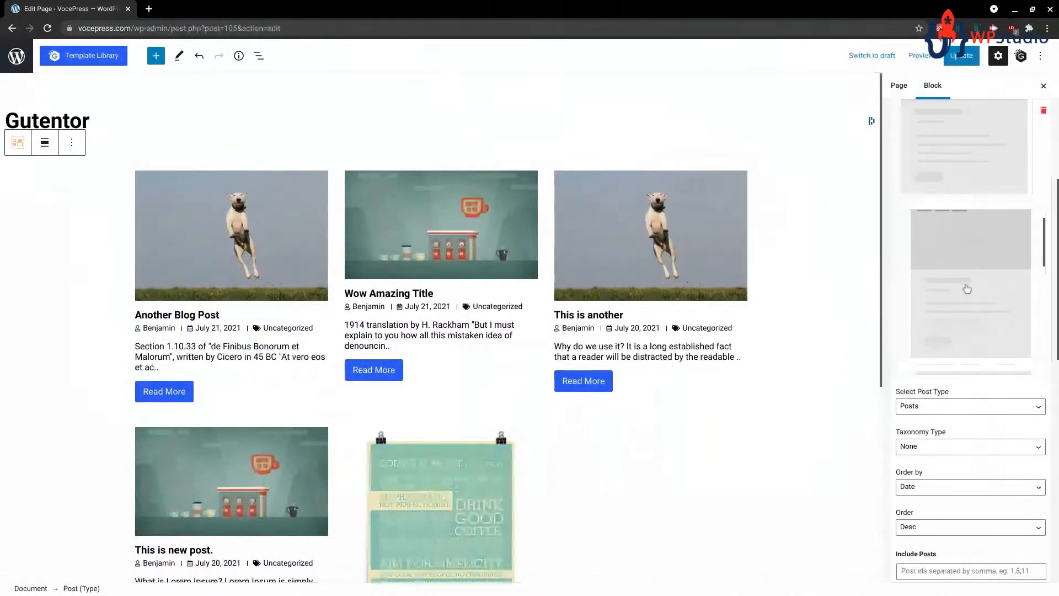
scroll(966, 288, down, 1)
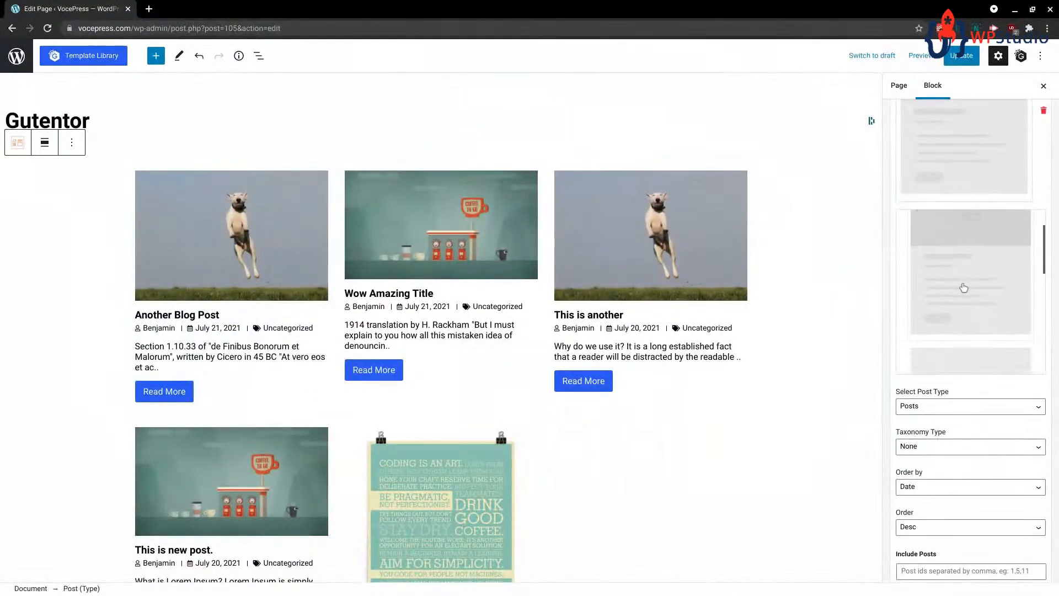
scroll(964, 287, down, 2)
click(966, 287)
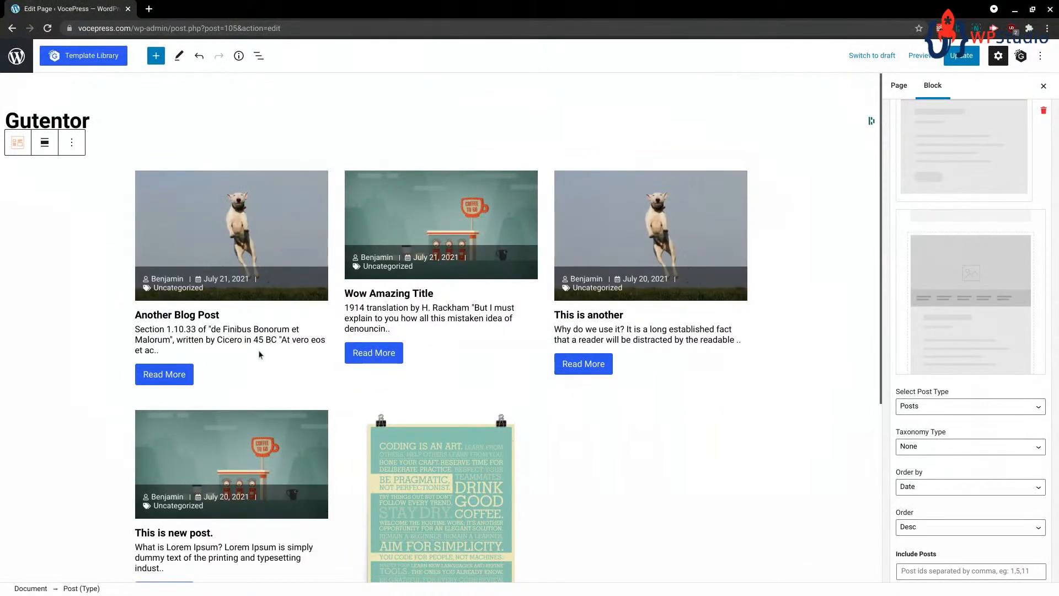
scroll(1023, 341, down, 2)
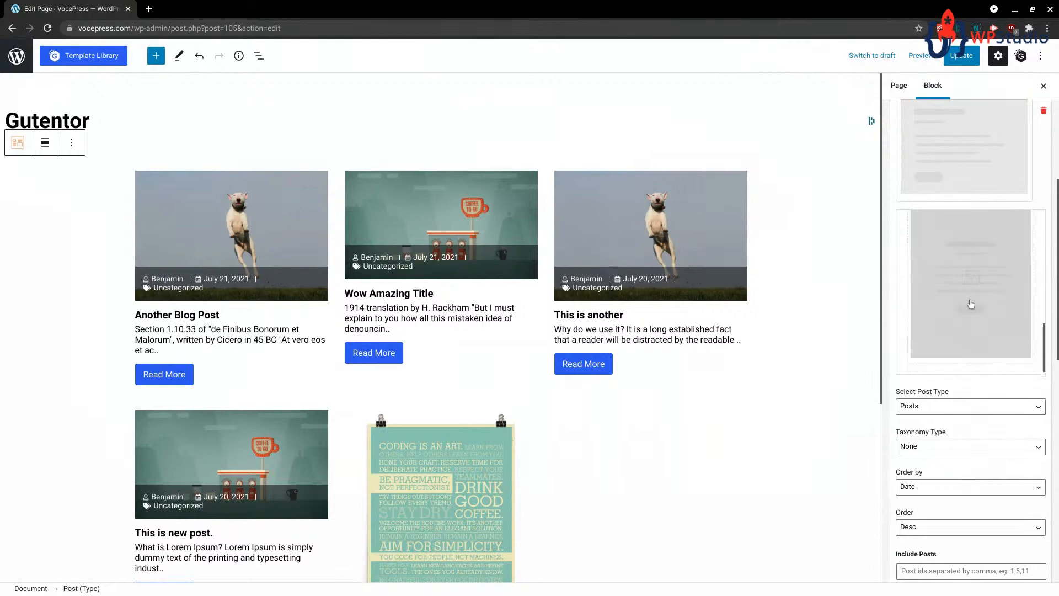
click(969, 304)
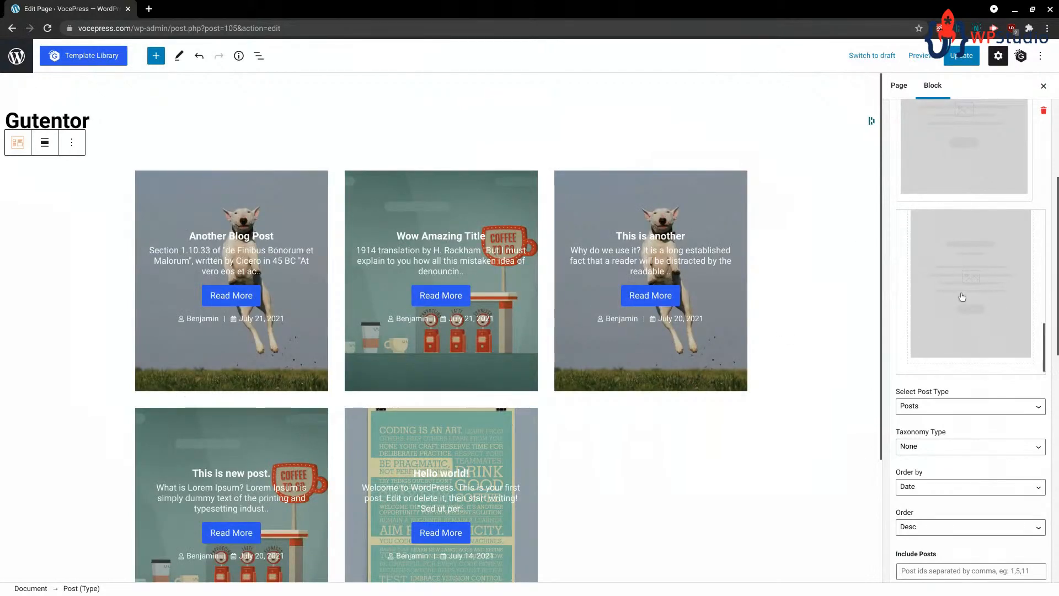
- Examine the post type choices, keeping Posts, and check the taxonomy type options of the Post (Type) block
scroll(985, 378, down, 5)
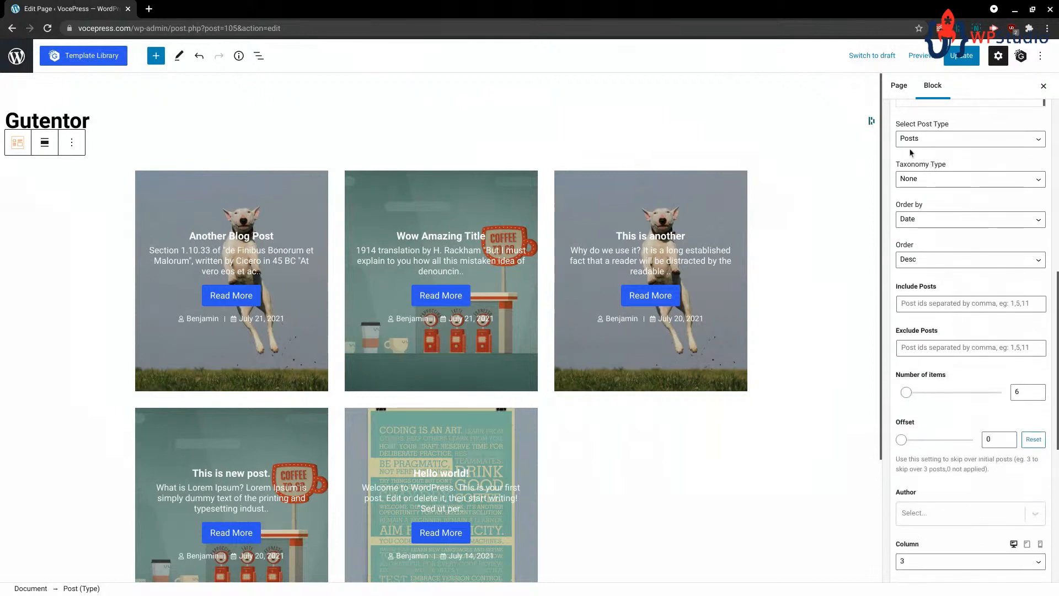
click(938, 141)
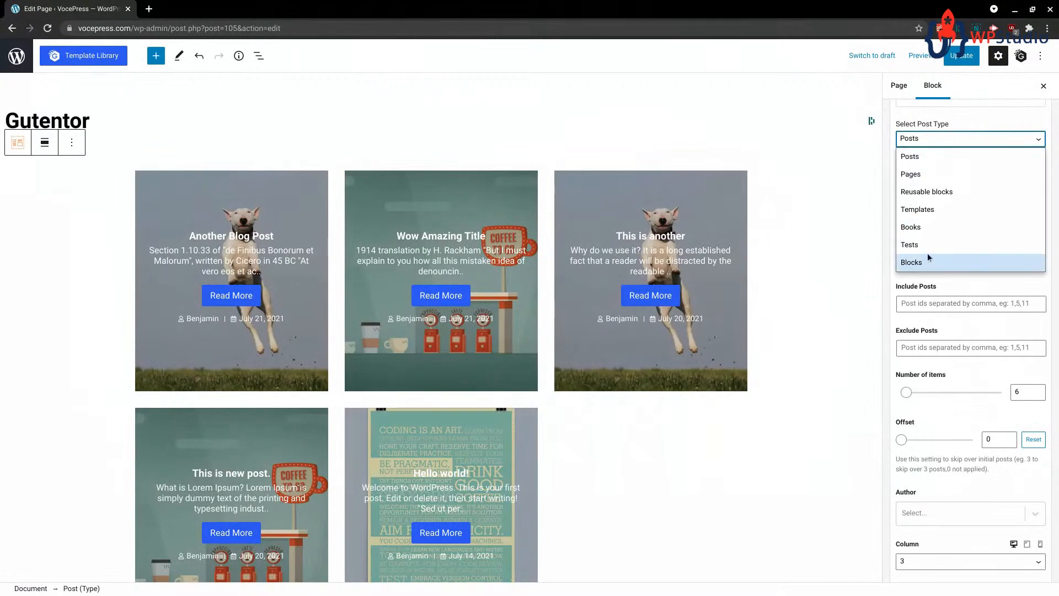
click(936, 156)
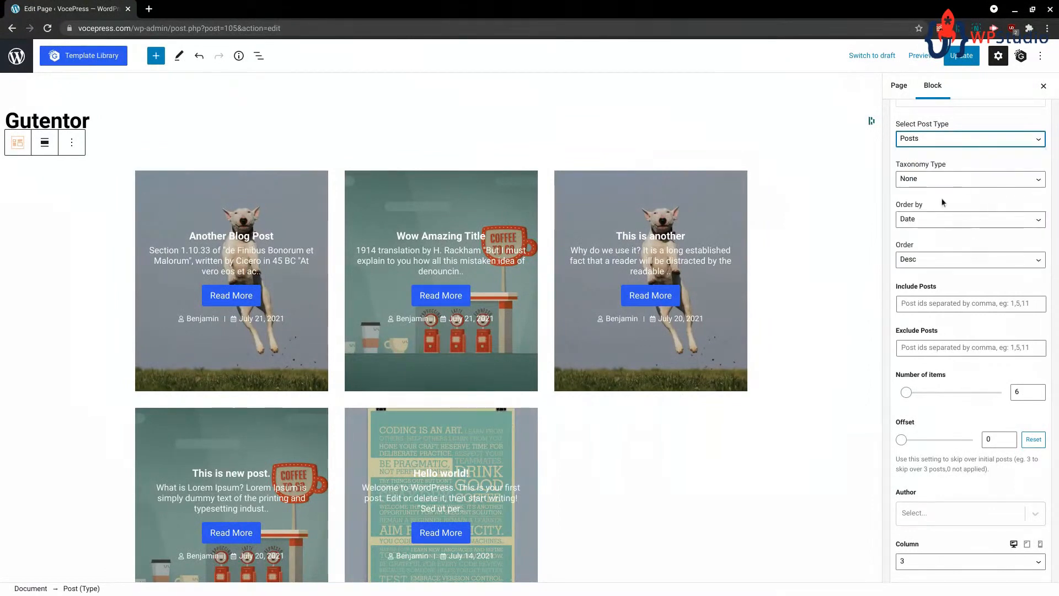
click(938, 180)
click(940, 181)
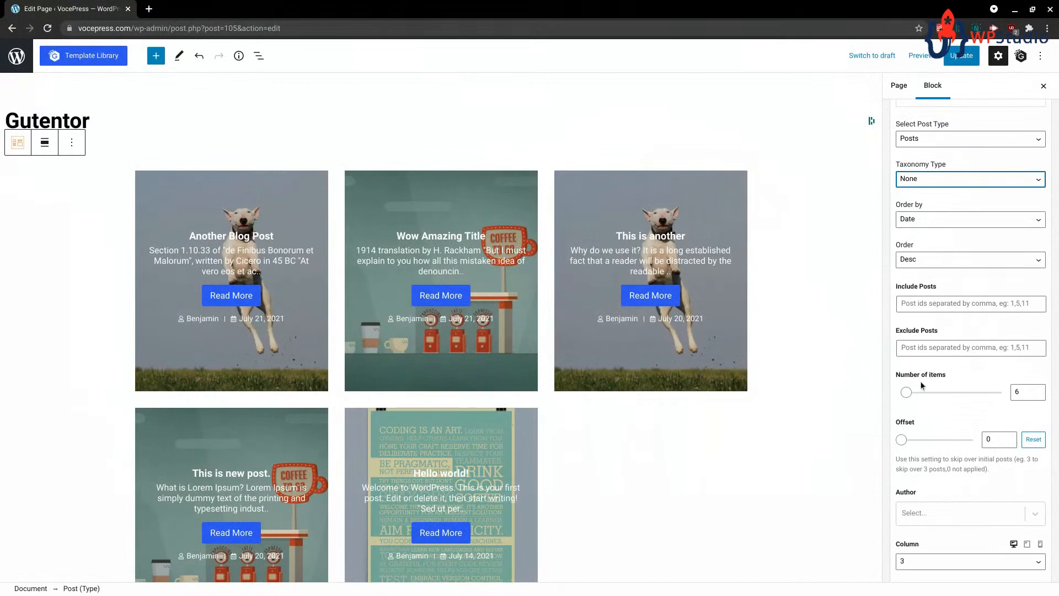
- Set the number of items displayed by the Post (Type) block to 4
scroll(921, 385, down, 2)
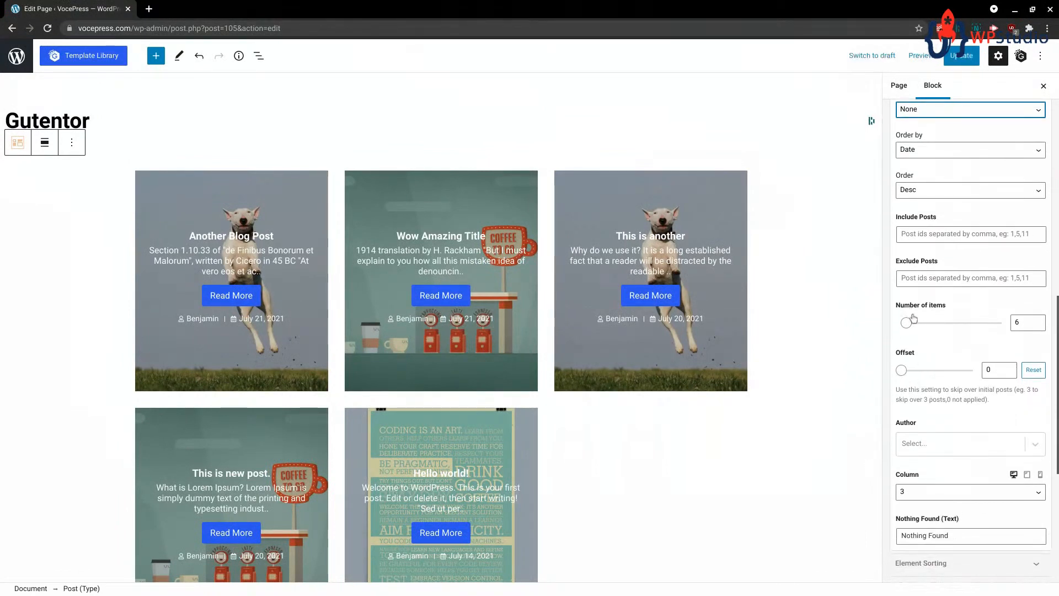
mouse_move(907, 327)
mouse_down()
mouse_move(925, 325)
mouse_move(896, 324)
mouse_up()
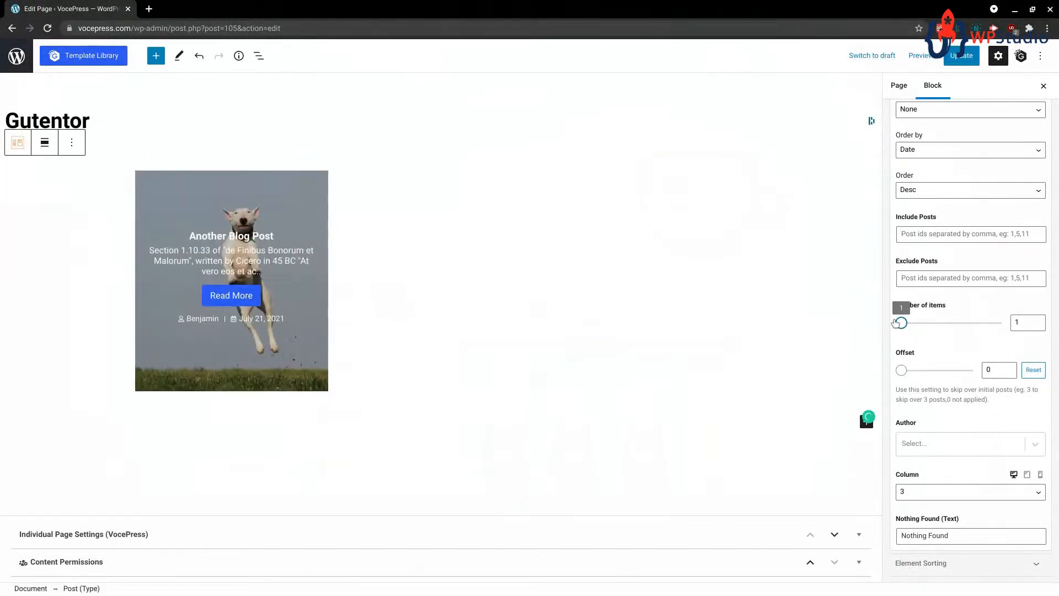
click(1021, 329)
click(1039, 320)
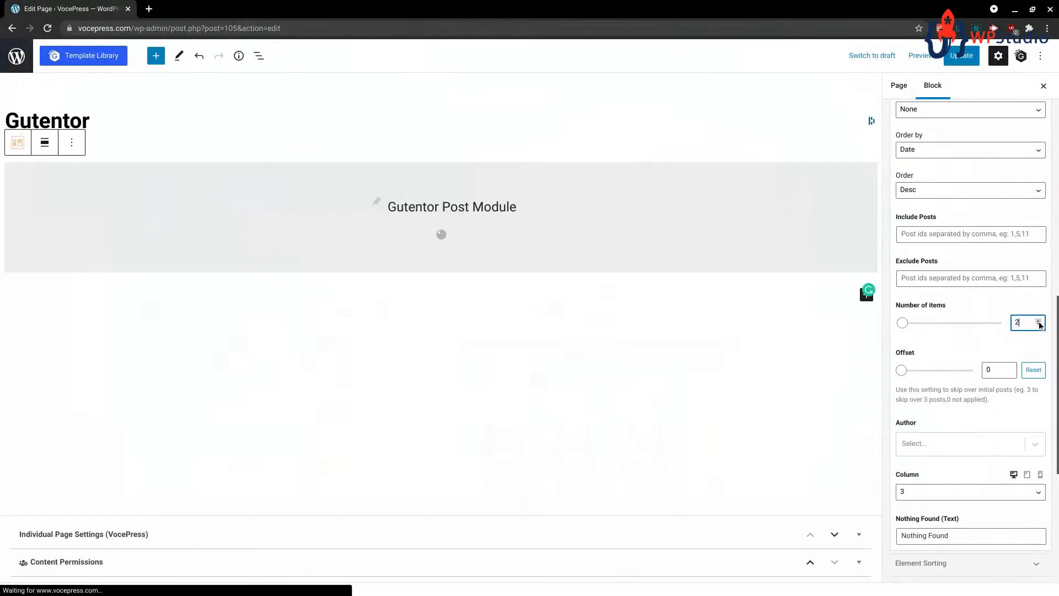
click(1039, 320)
click(1039, 320)
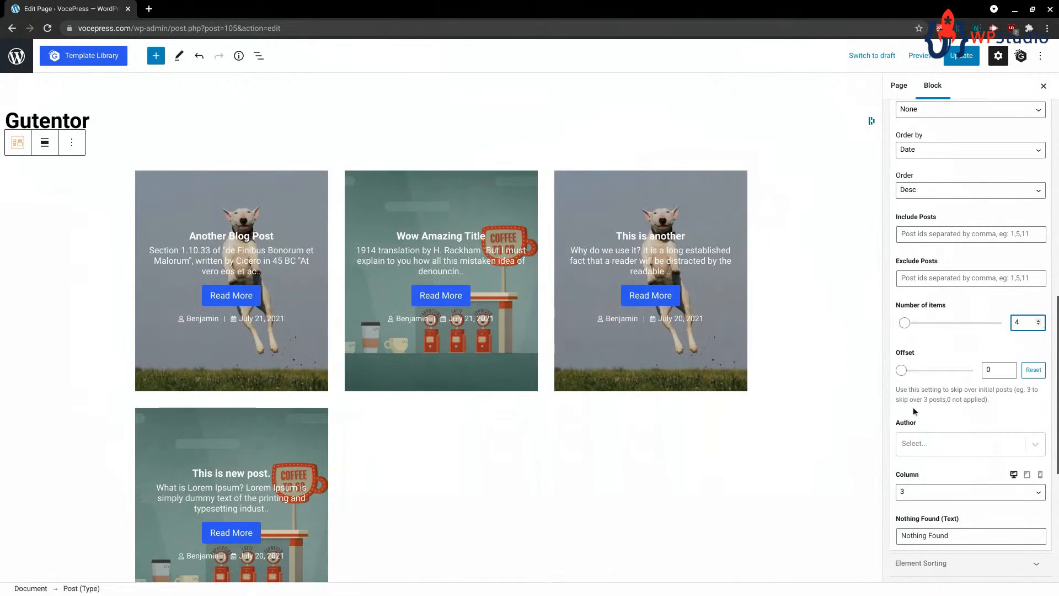
- Set the Post (Type) block's desktop column count to 2
scroll(953, 385, down, 2)
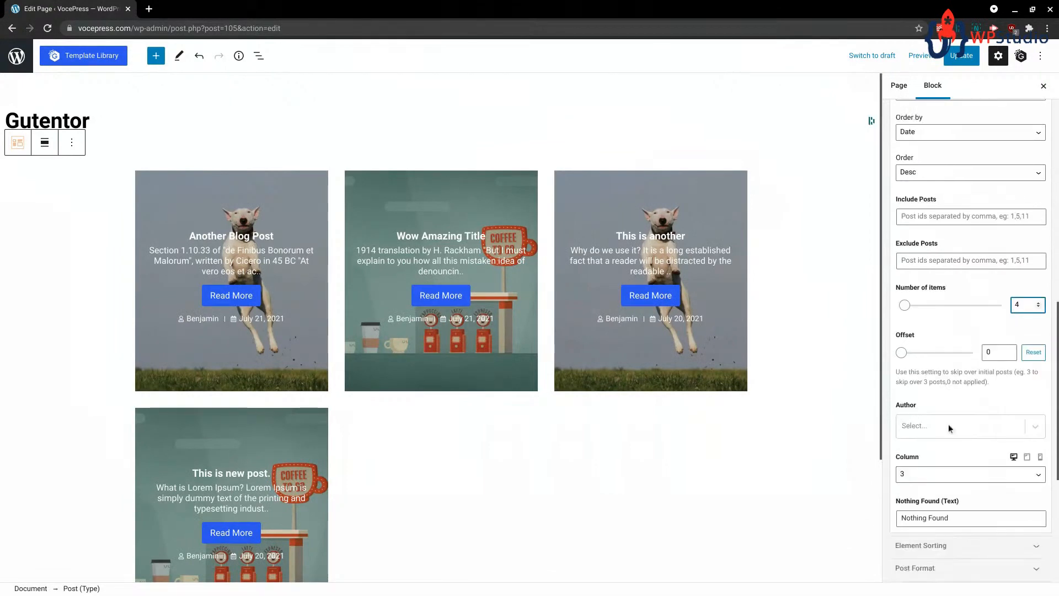
click(897, 395)
click(911, 430)
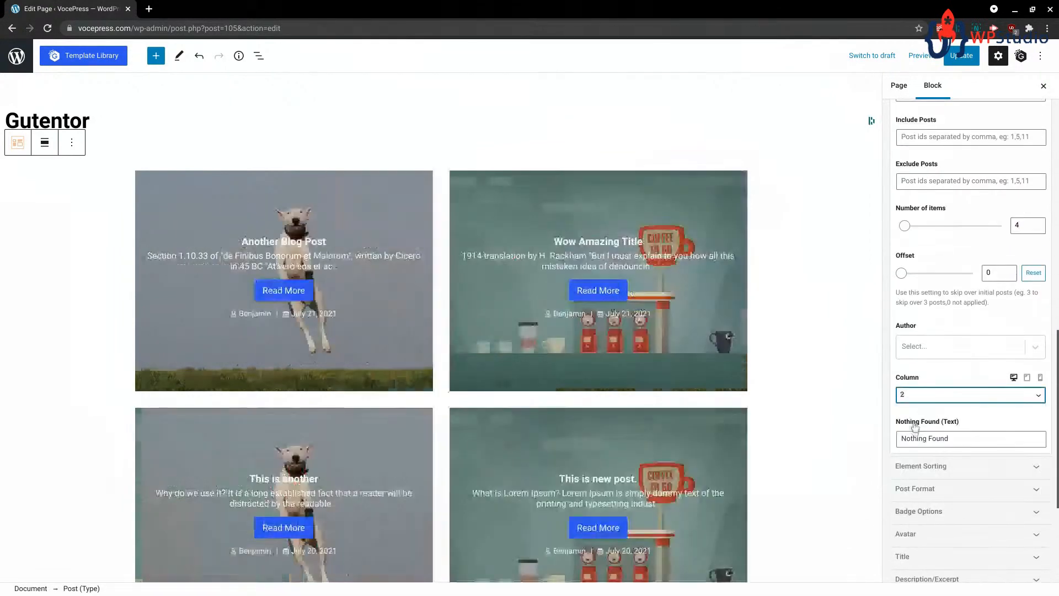
- Apply the Post (Type) template that places the title, meta, excerpt and button below the featured image
scroll(298, 325, down, 3)
scroll(375, 408, up, 1)
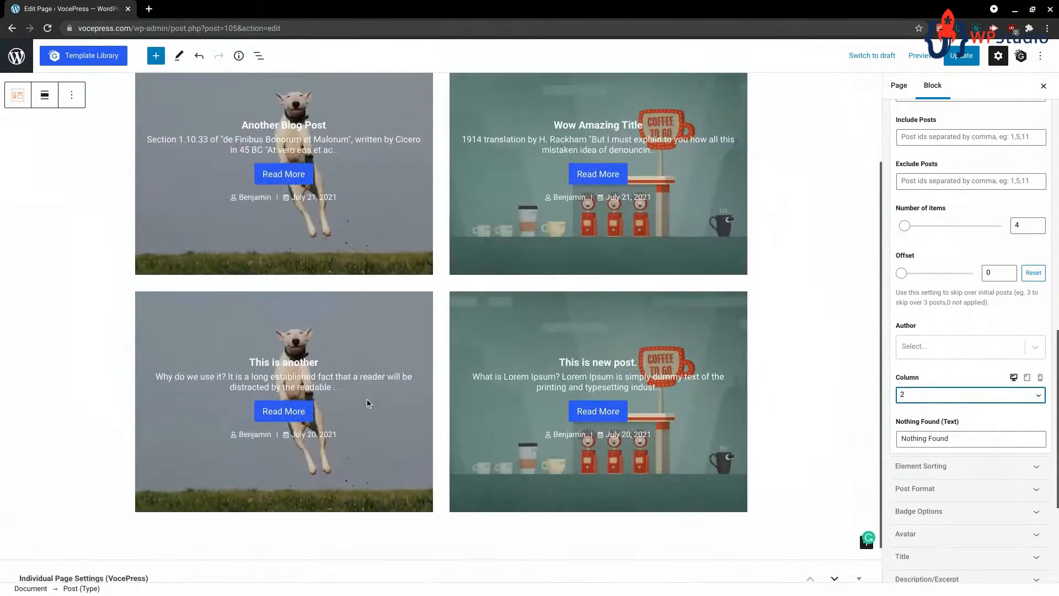
scroll(912, 303, up, 8)
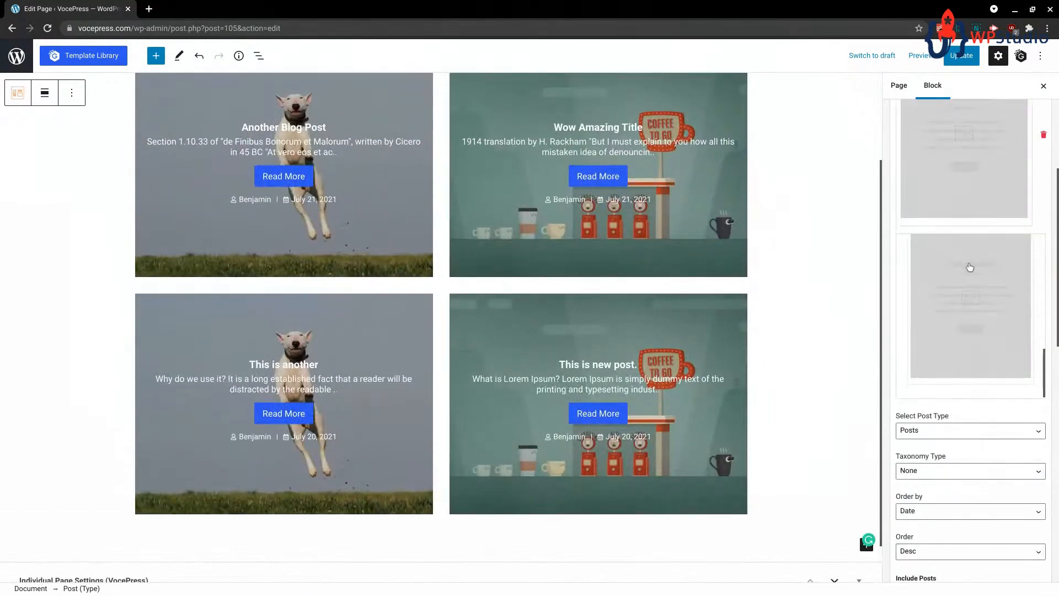
click(957, 304)
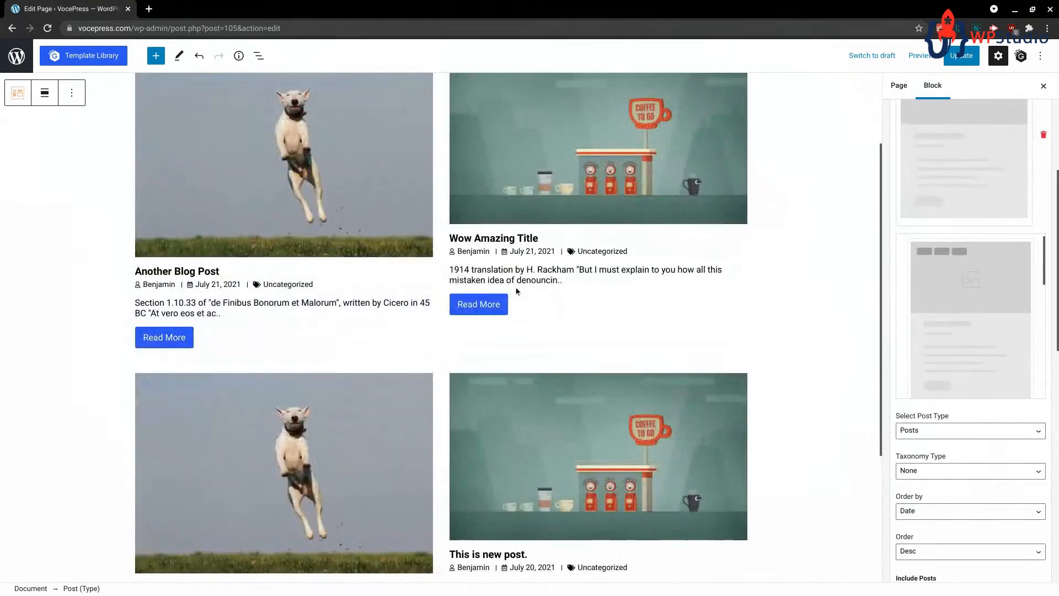
scroll(716, 310, up, 2)
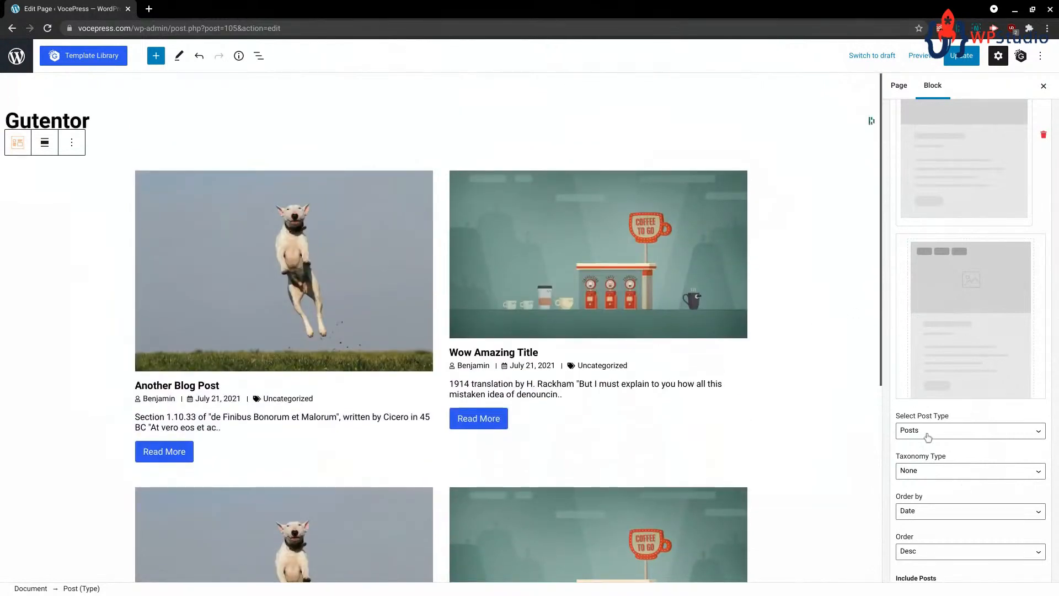
- Examine the element sorting options of the Post (Type) block
scroll(927, 437, down, 12)
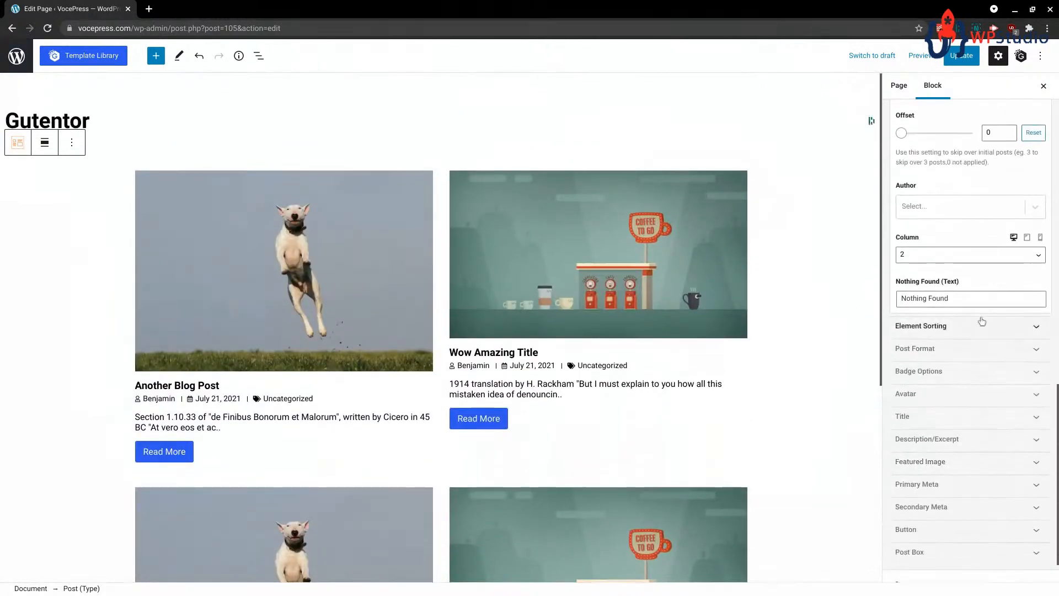
scroll(982, 321, down, 1)
click(962, 280)
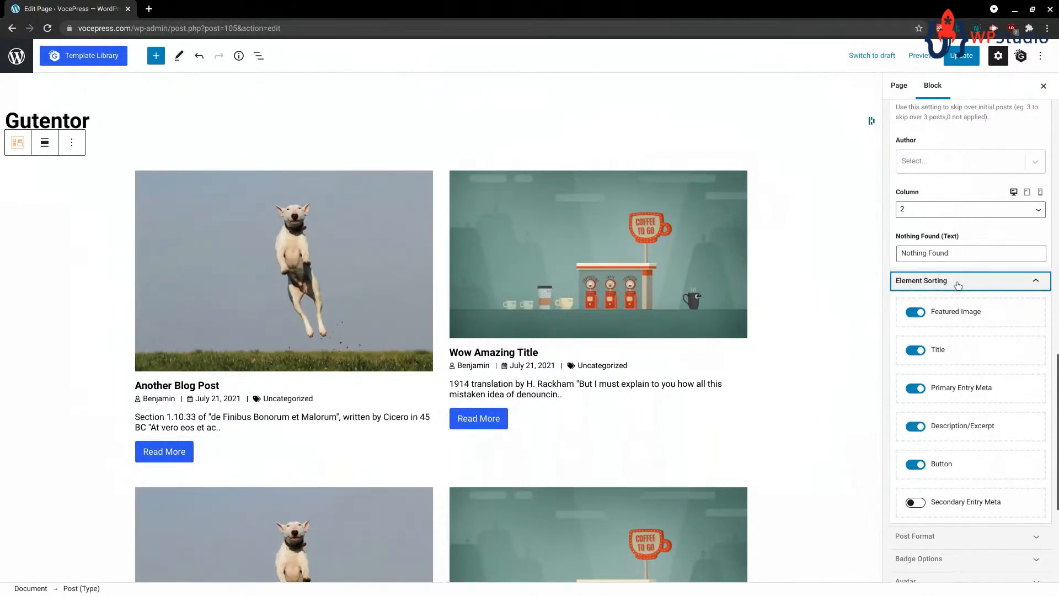
click(957, 286)
- Try enabling the Post Format options for the Post (Type) block, and disable them again
click(955, 303)
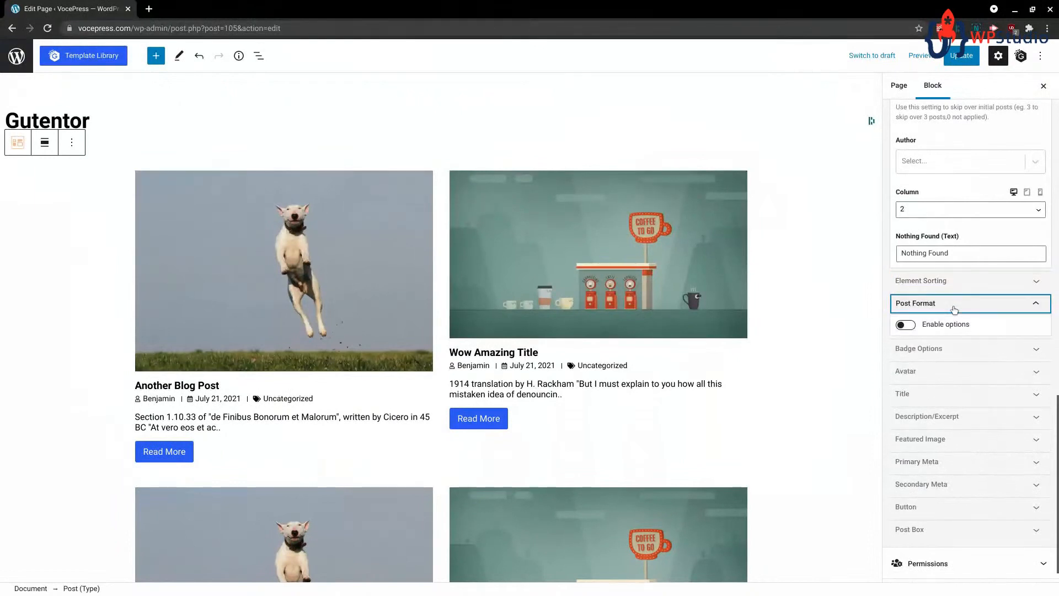
click(906, 325)
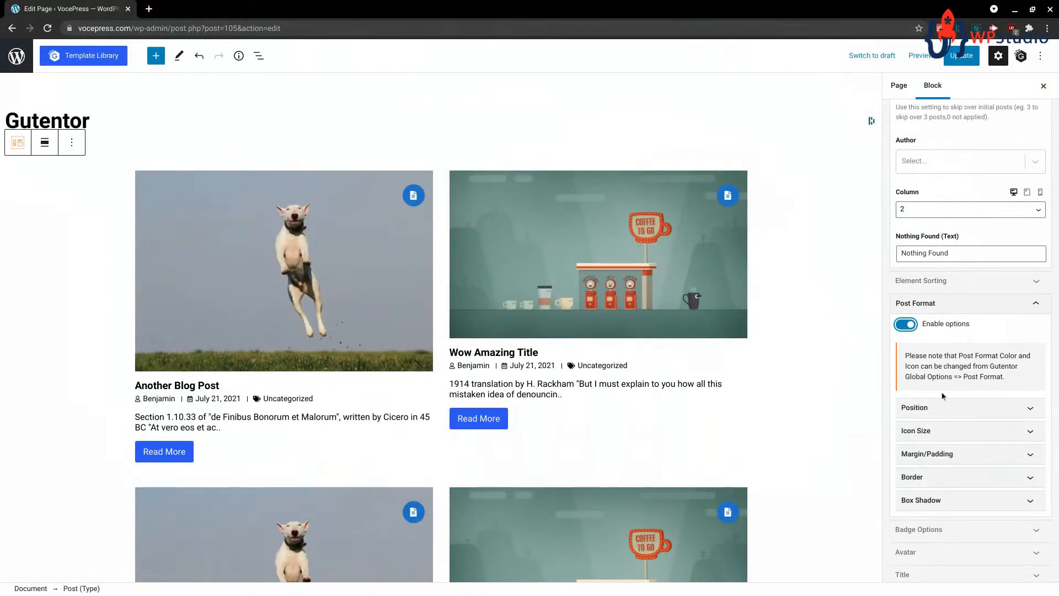
click(905, 324)
scroll(938, 331, down, 1)
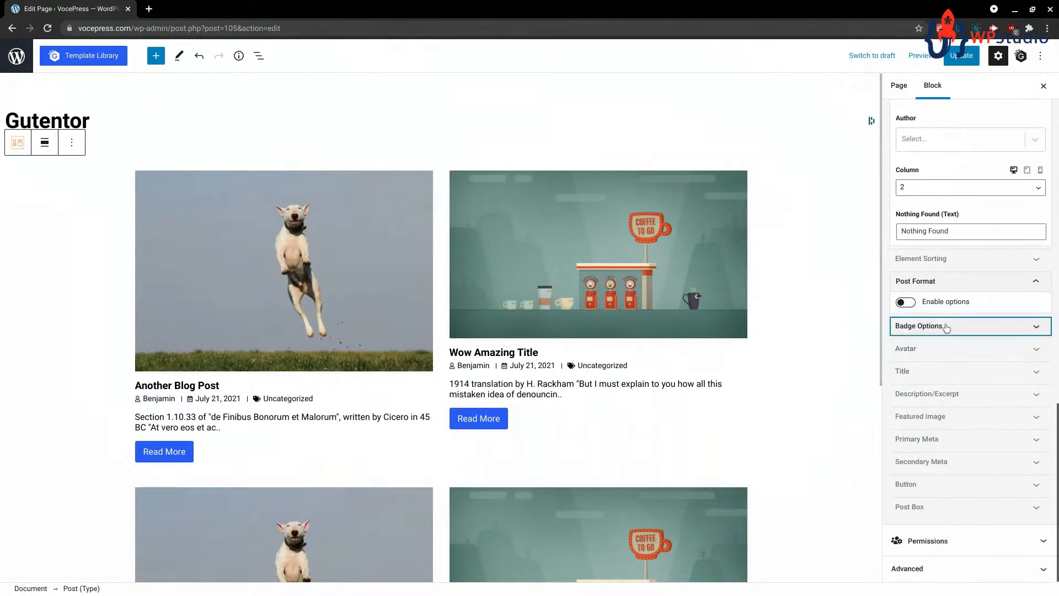
- Try enabling the category badges through Badge Options on the Post (Type) block, and disable them again
click(946, 327)
click(907, 348)
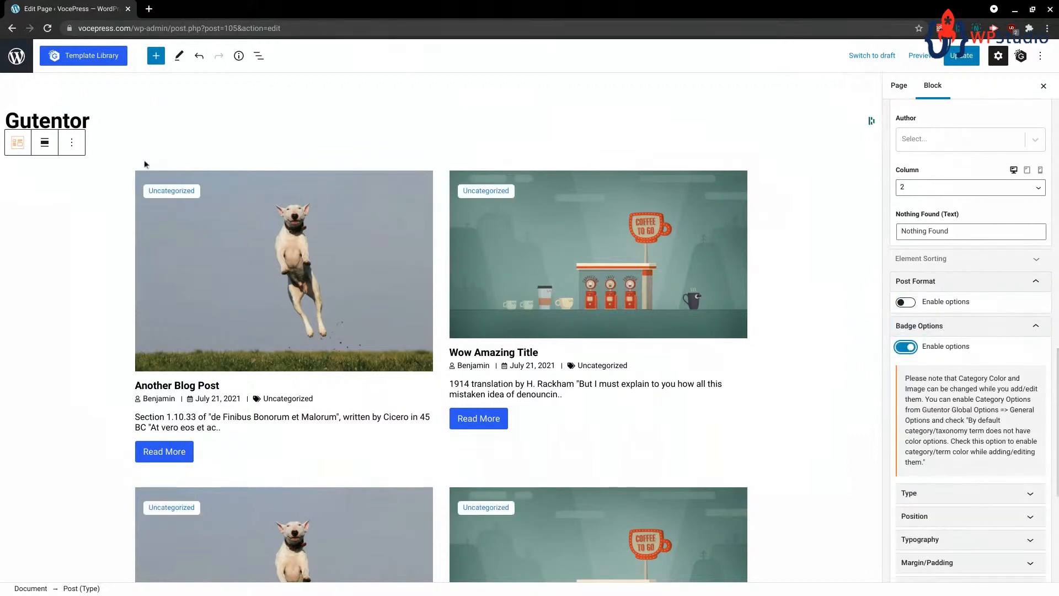
click(905, 348)
scroll(960, 386, down, 1)
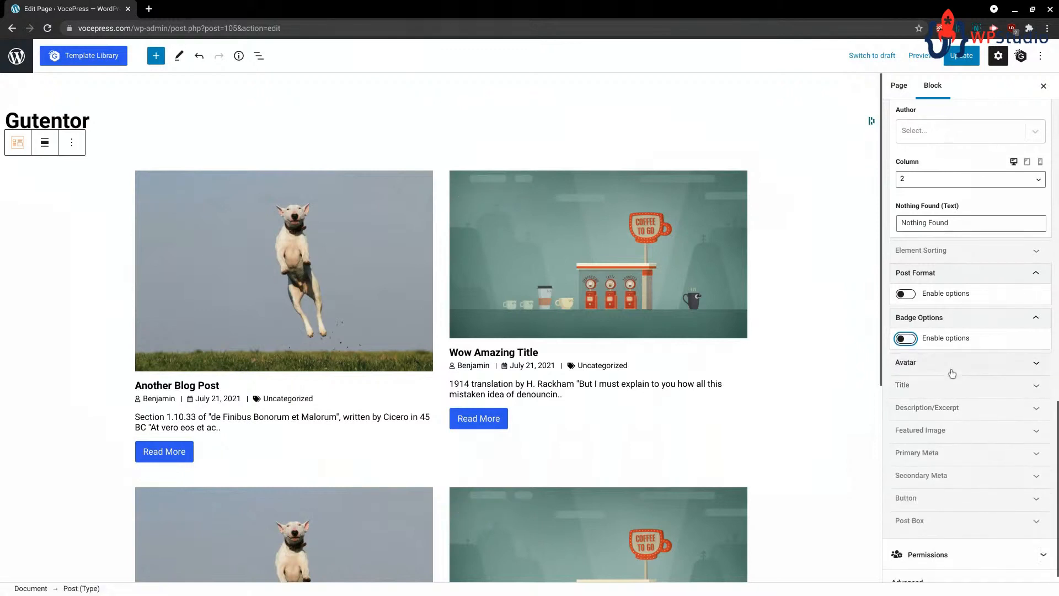
- Try showing the author avatar on the post images, and disable the avatar again
click(949, 364)
click(906, 384)
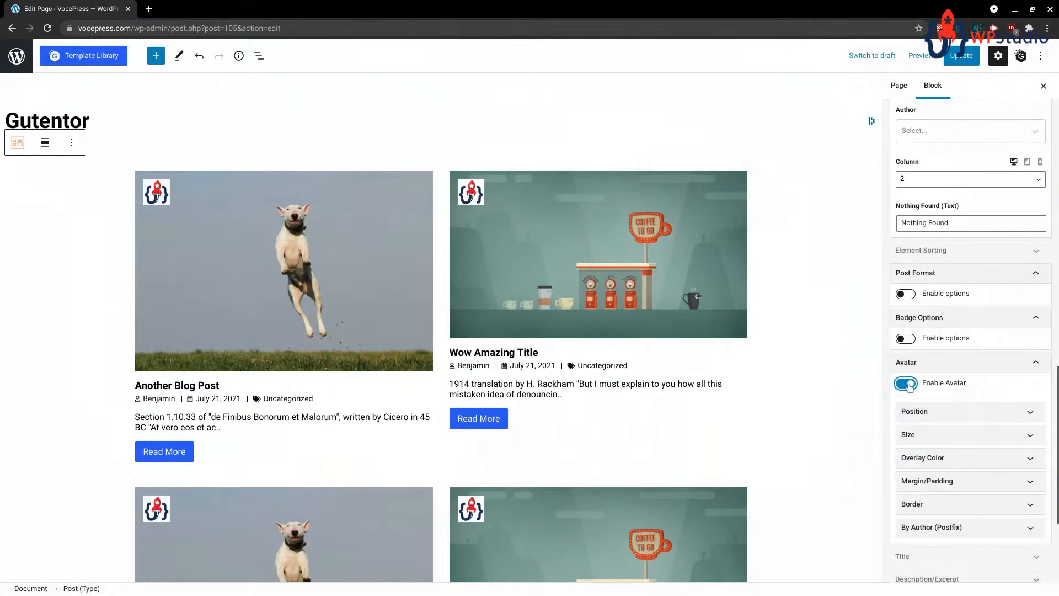
click(906, 384)
scroll(971, 381, down, 1)
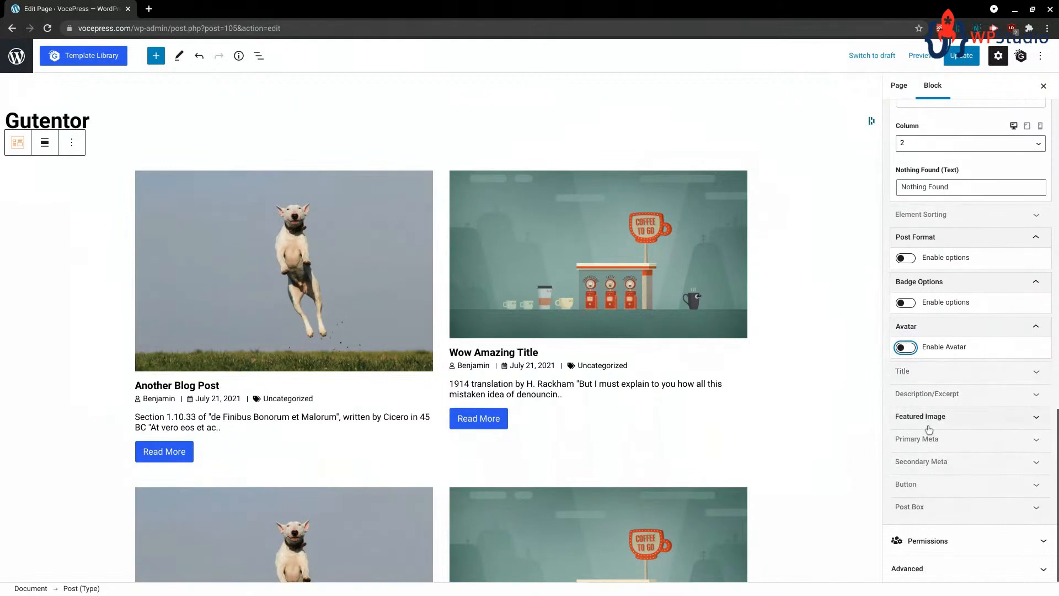
- Update the Gutentor page to save the configured Post (Type) block
scroll(971, 414, up, 10)
scroll(960, 423, up, 4)
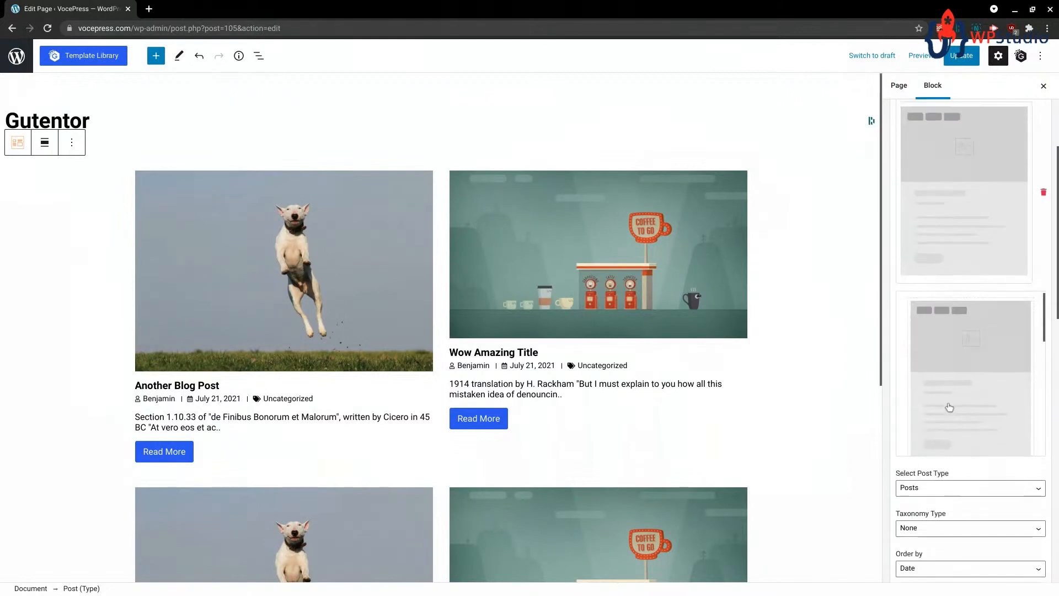
scroll(981, 310, up, 4)
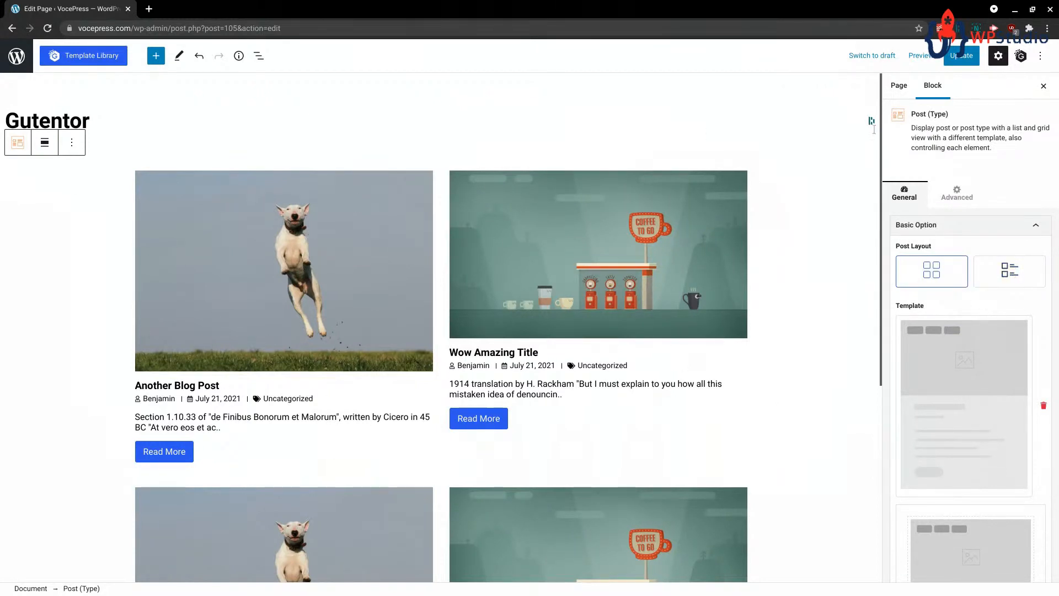
click(962, 55)
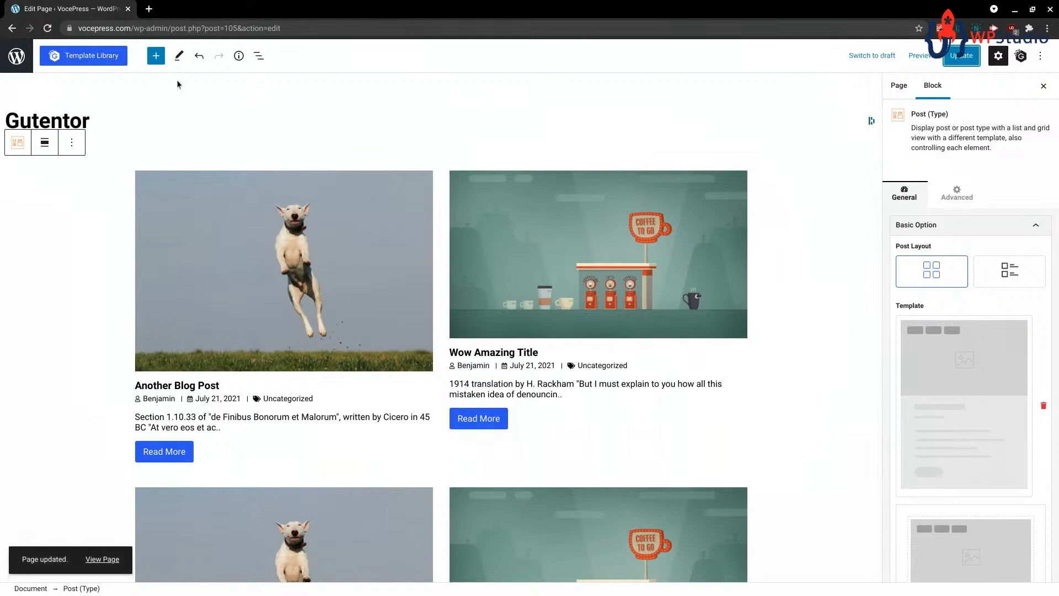
- In the Reading settings, choose a static page display with Gutentor as the posts page, and save the changes
click(16, 55)
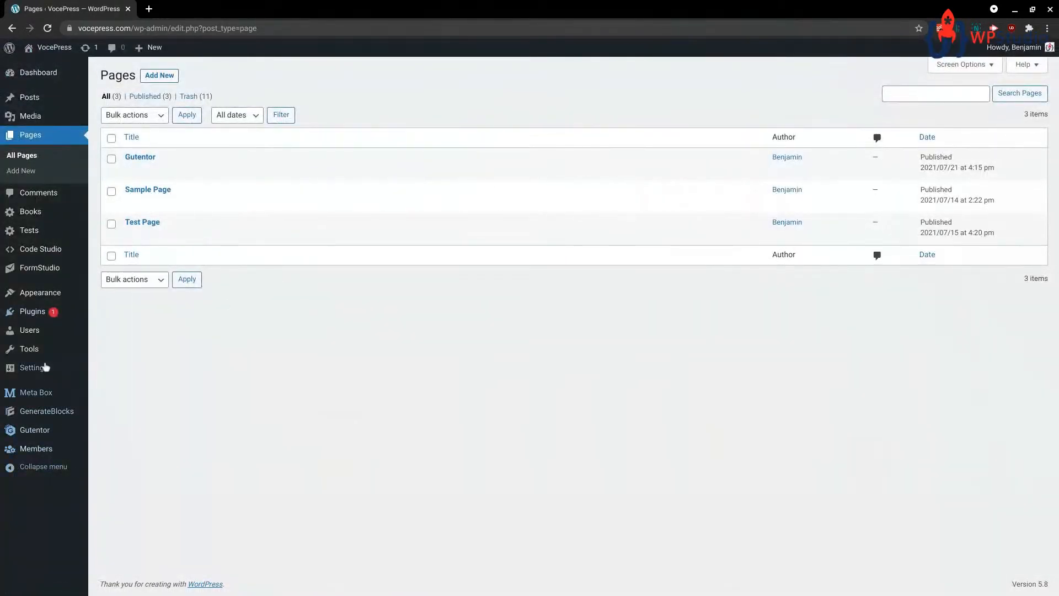
mouse_move(39, 371)
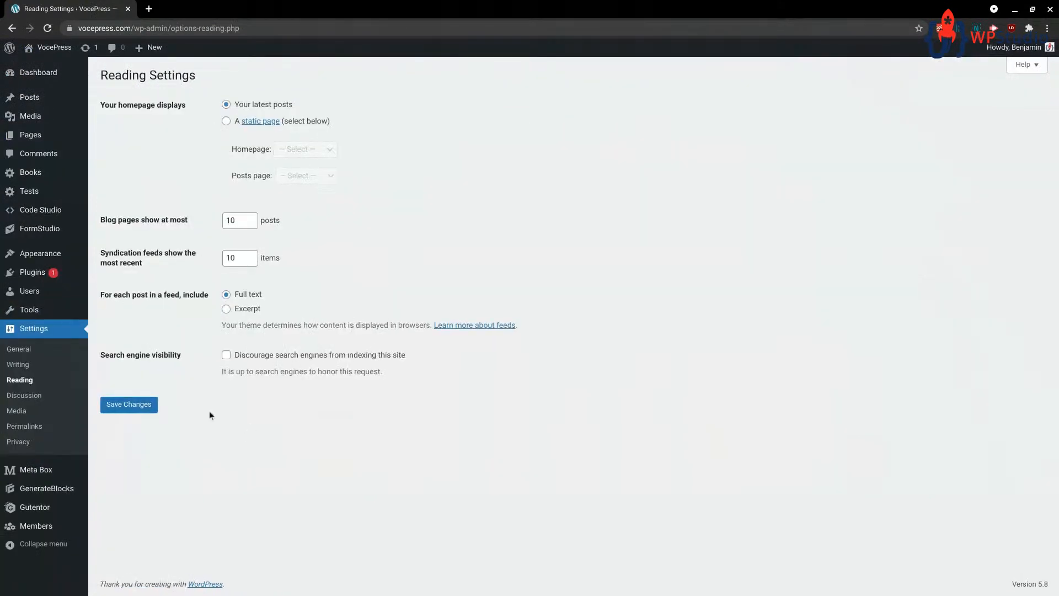
click(226, 121)
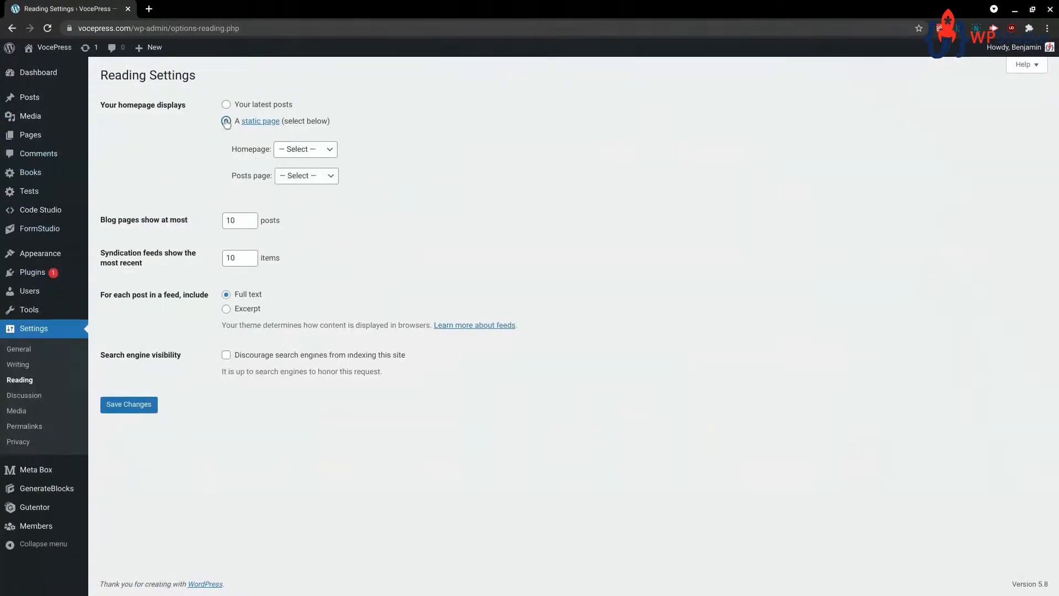
click(313, 181)
click(307, 213)
click(129, 404)
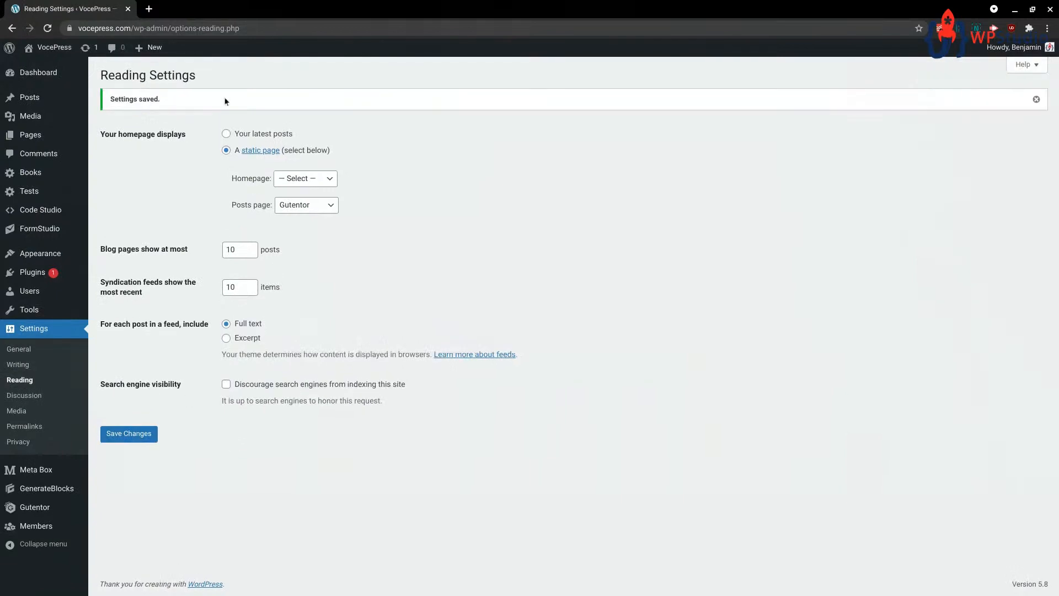
- Visit the live site and look through its Gutentor page to check how the posts are displayed
click(51, 47)
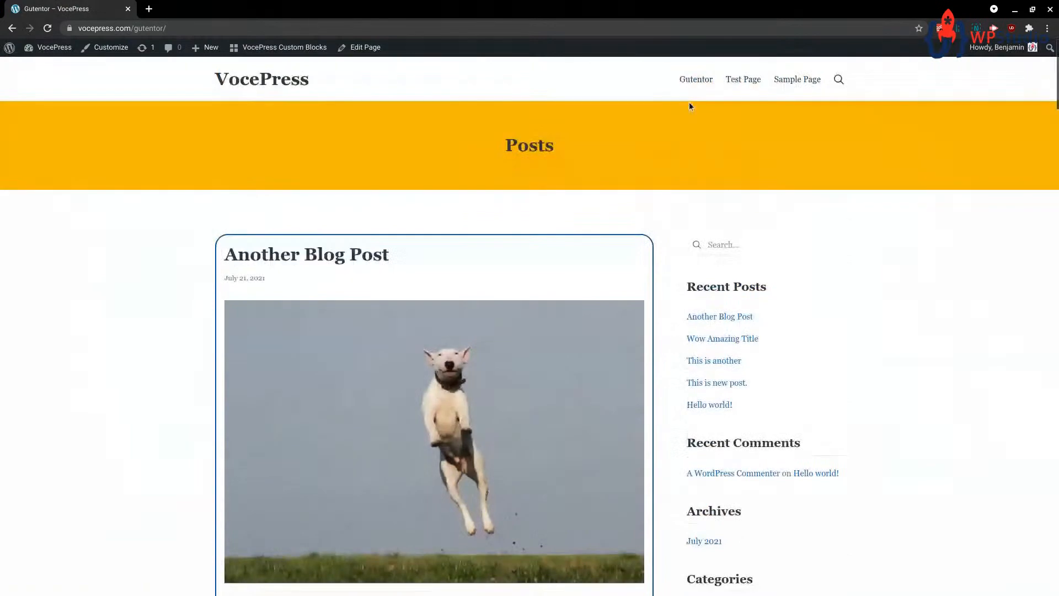
click(700, 81)
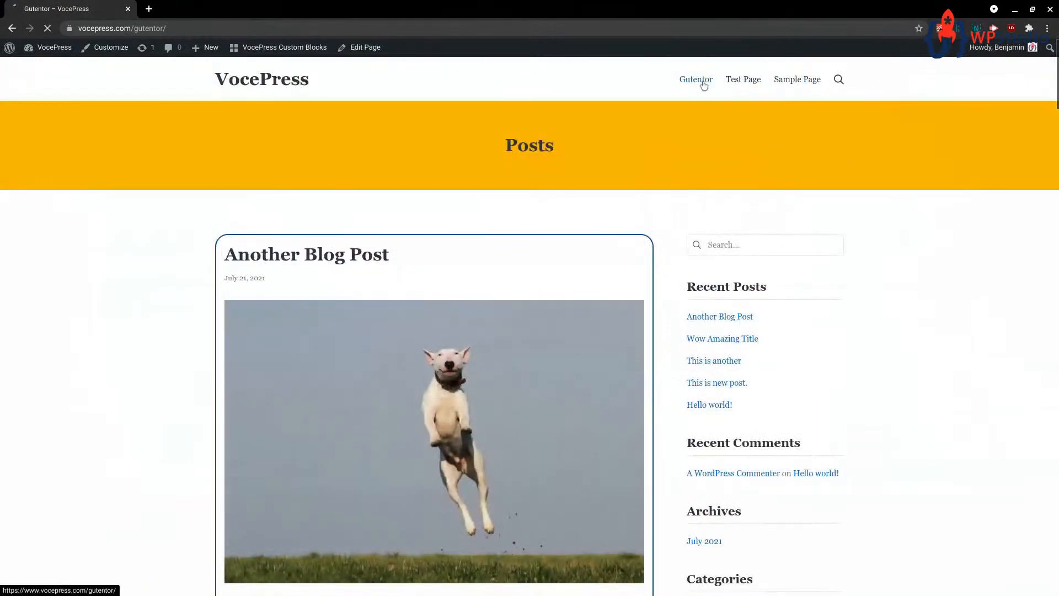
scroll(276, 194, down, 20)
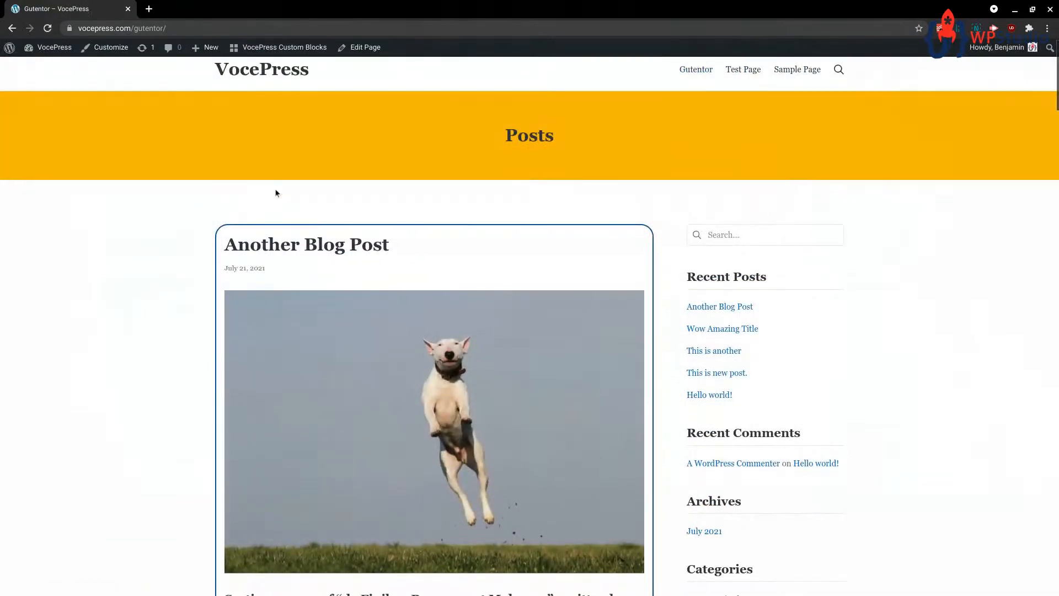
scroll(555, 300, up, 20)
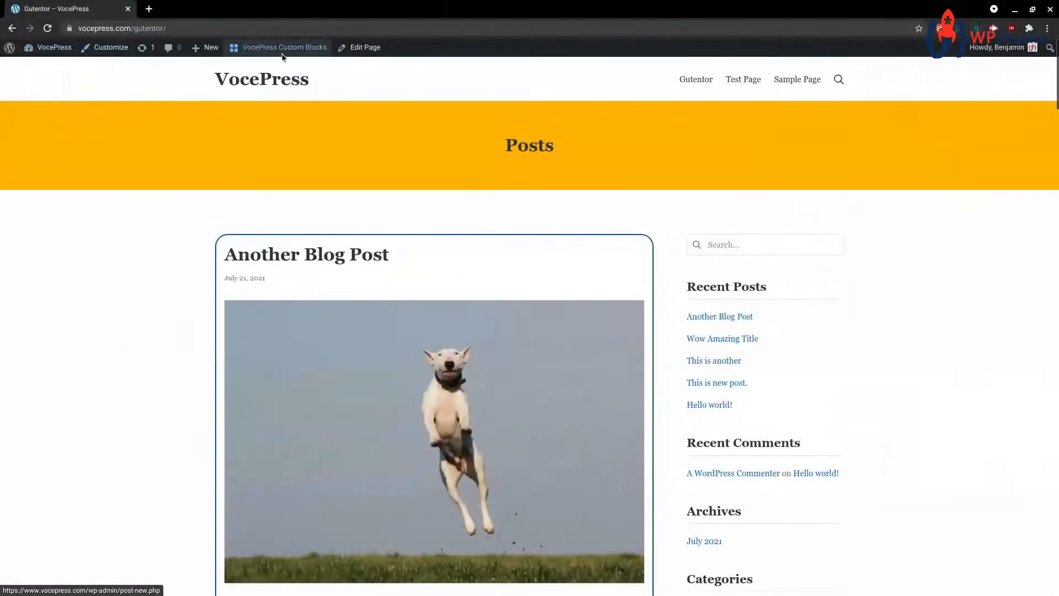
- Return to the admin dashboard and check the Meta Box Views list
click(49, 48)
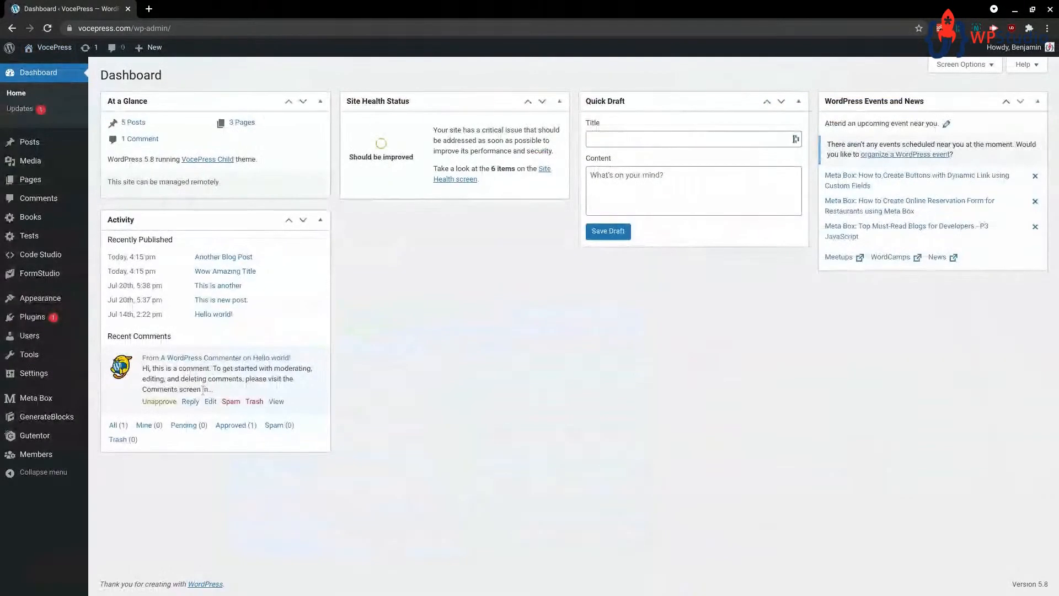
mouse_move(45, 410)
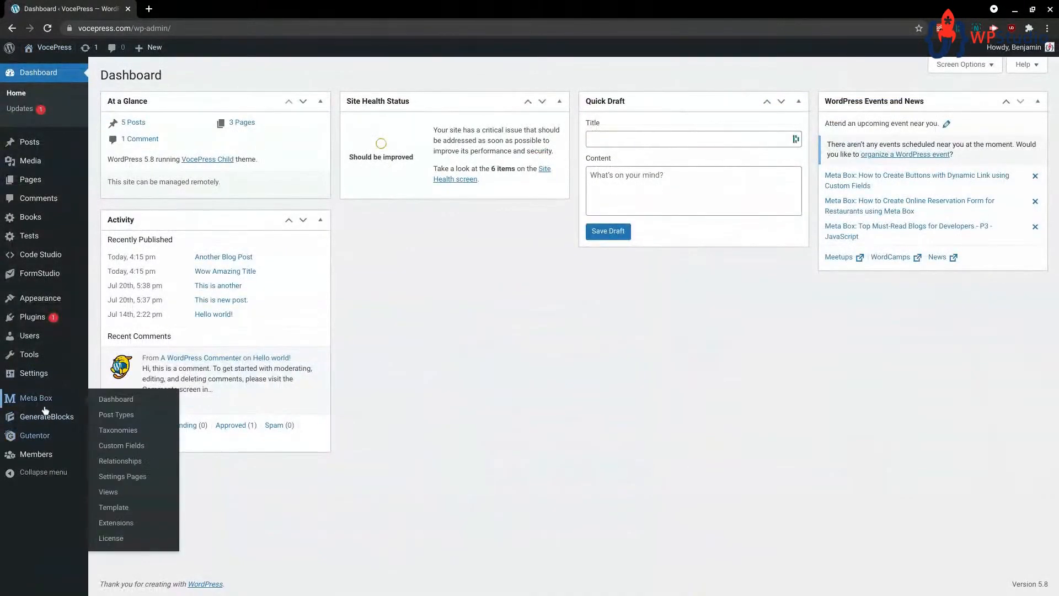
click(108, 492)
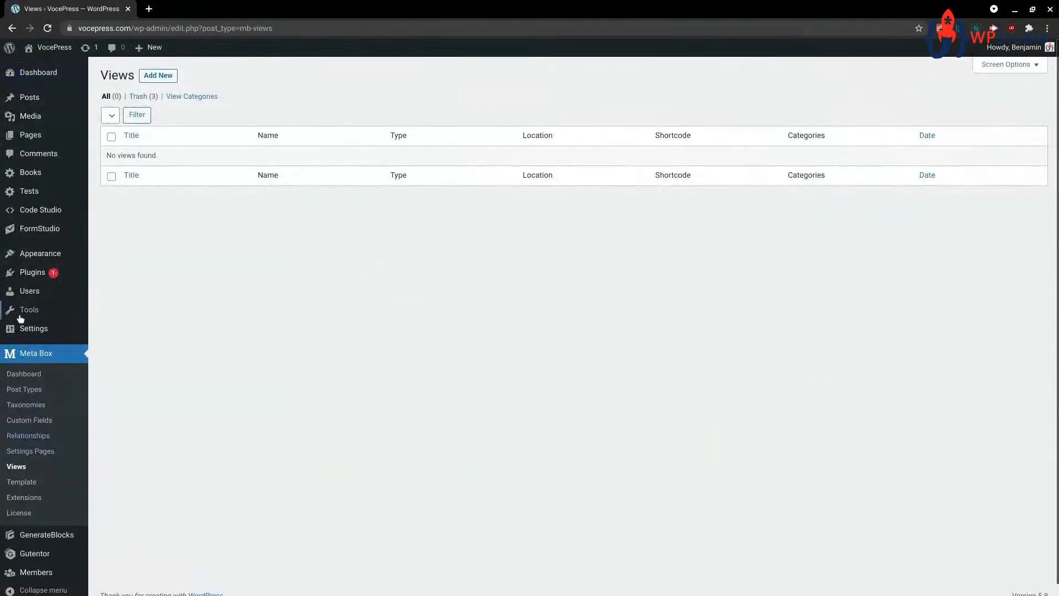
mouse_move(33, 273)
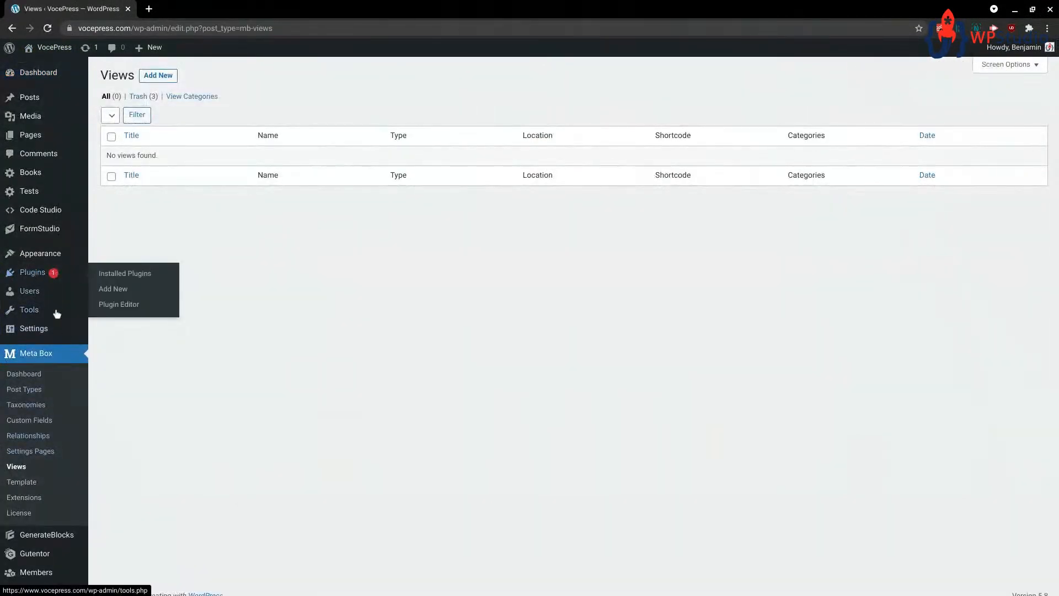
scroll(37, 505, down, 1)
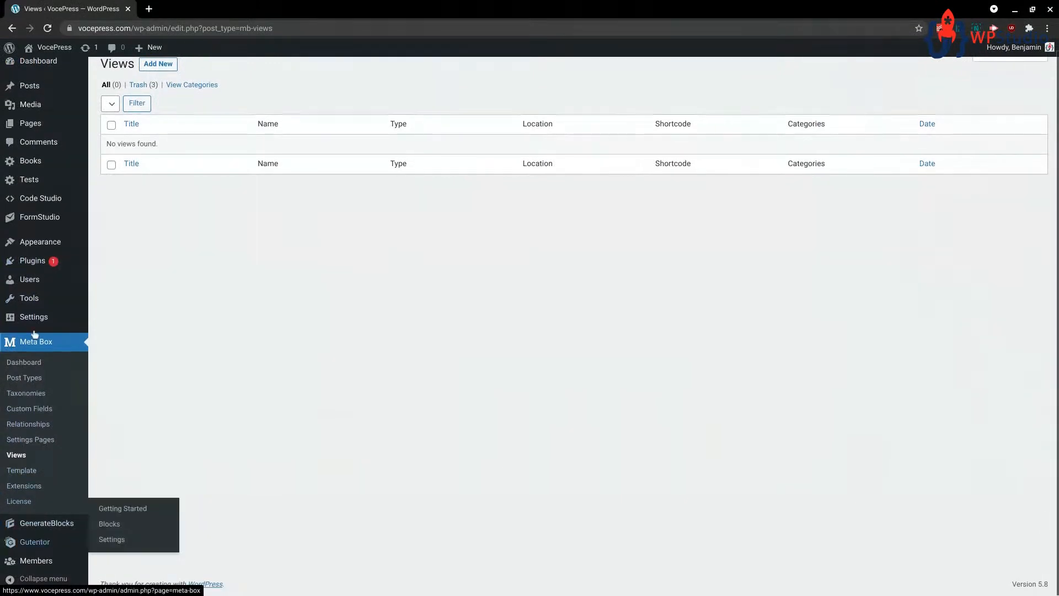
- Set the homepage to Sample Page in the Reading settings and save the changes
mouse_move(33, 315)
click(112, 349)
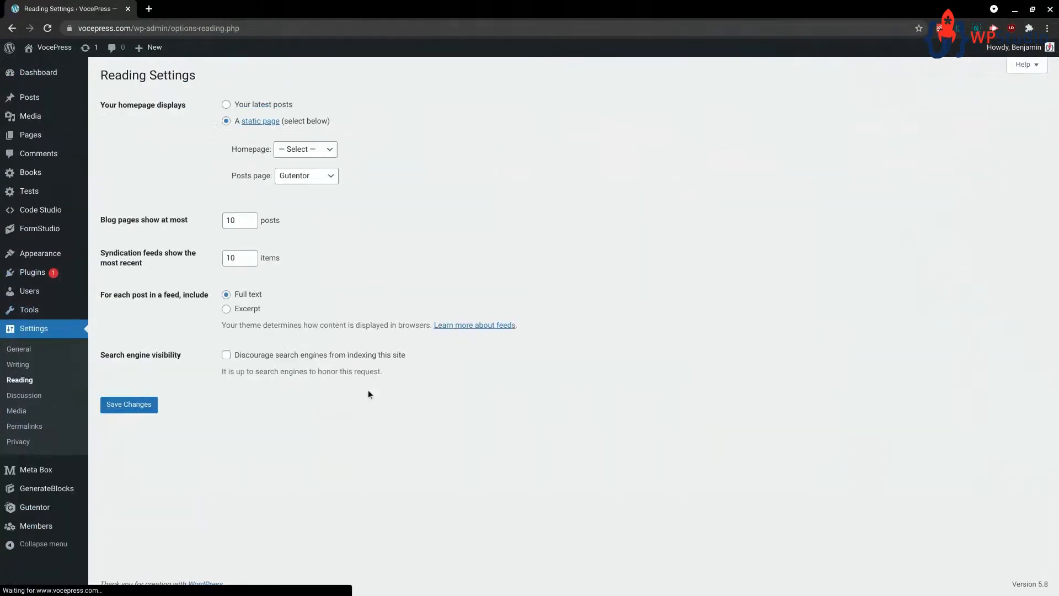
click(318, 153)
click(301, 202)
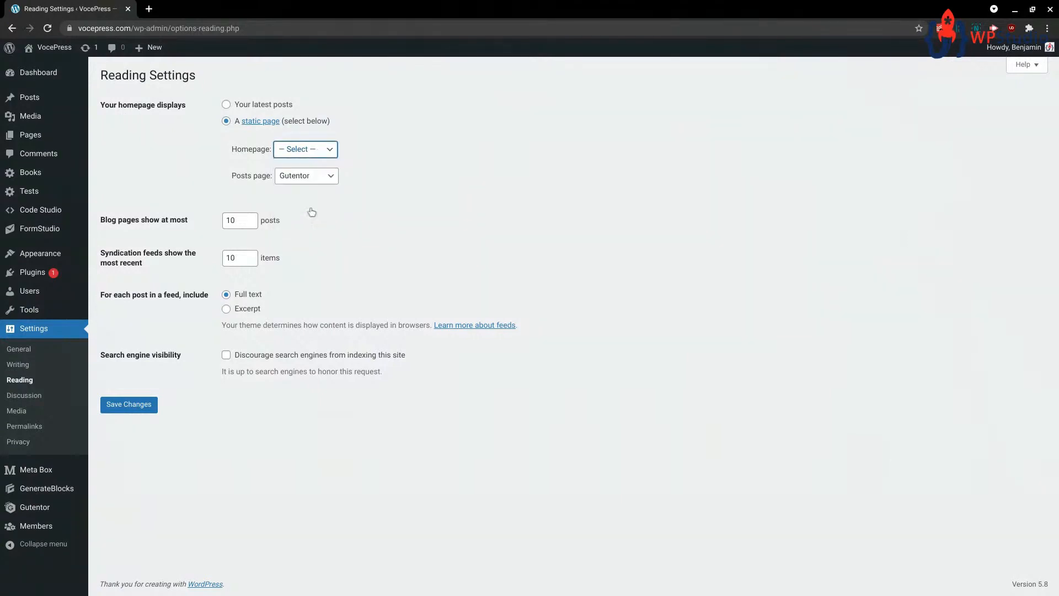
click(128, 406)
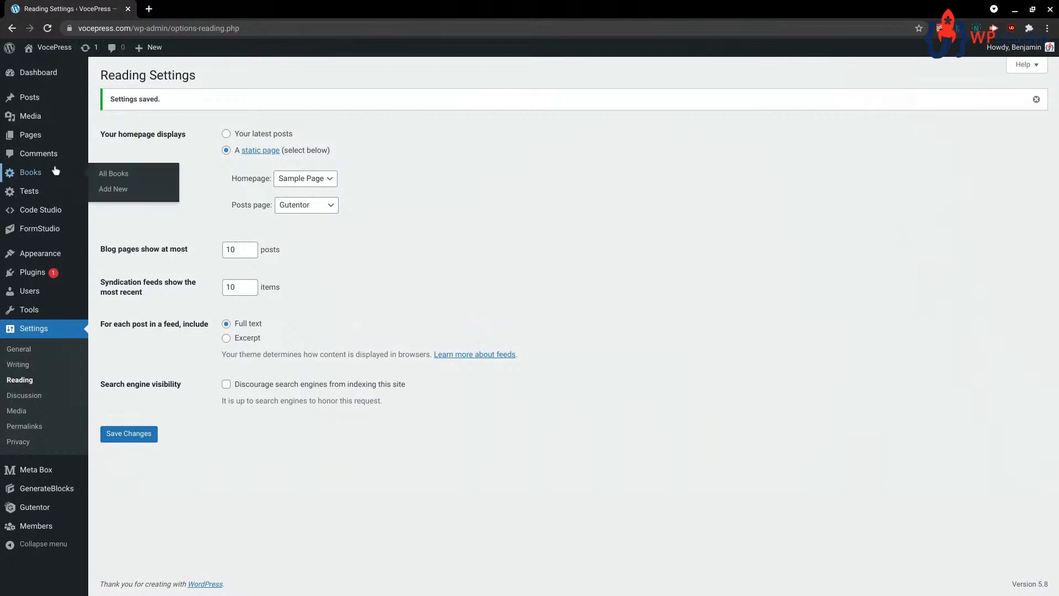
- View the published Gutentor posts page from the pages list and look through its whole layout
click(111, 138)
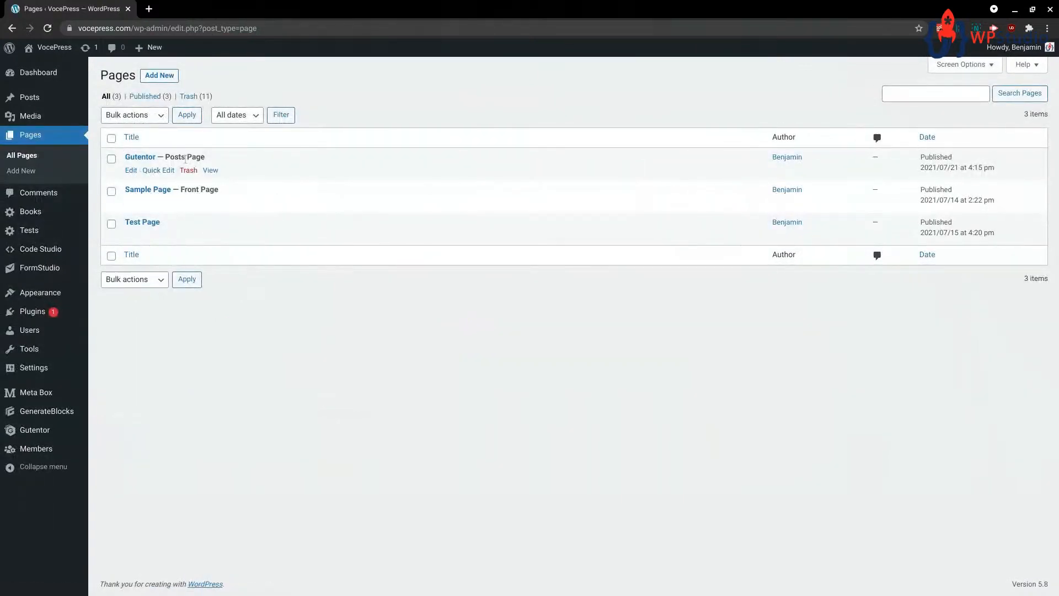
click(210, 171)
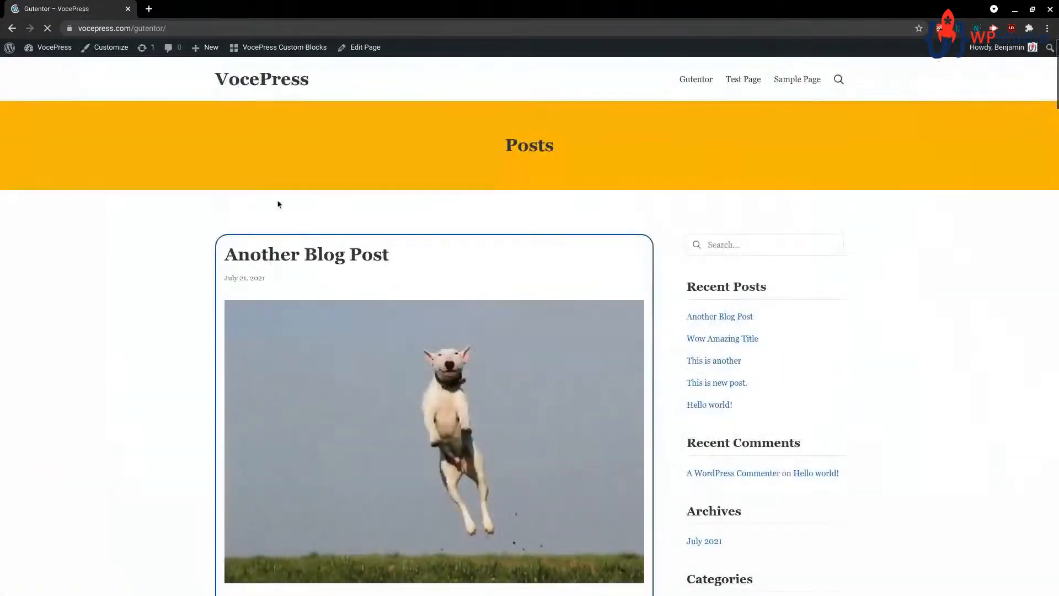
scroll(277, 200, down, 15)
scroll(415, 245, down, 5)
scroll(435, 243, up, 20)
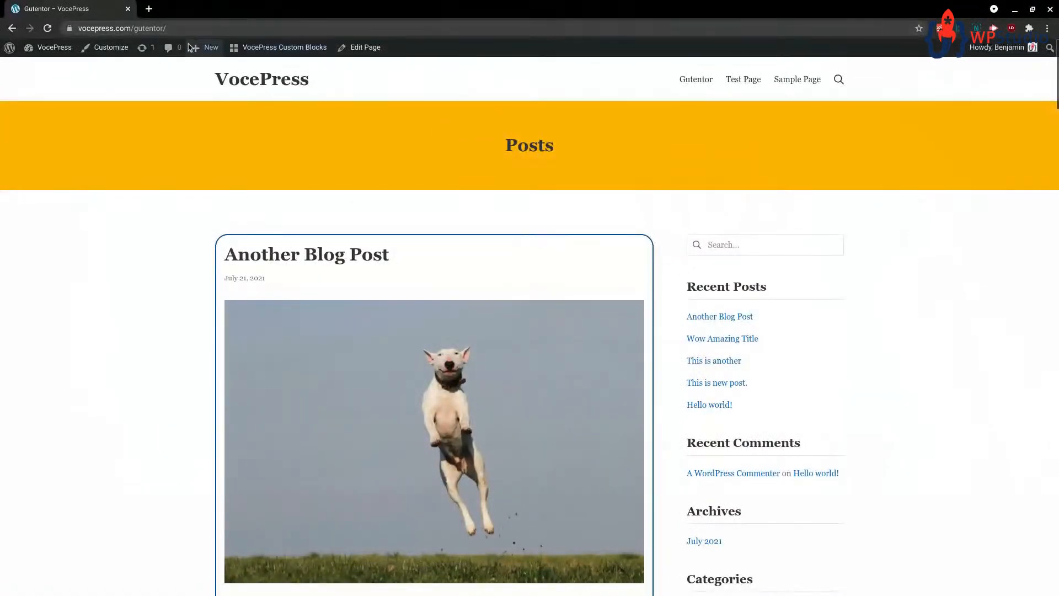
- Examine how the blog posts are displayed down the live Gutentor posts page
scroll(497, 182, down, 15)
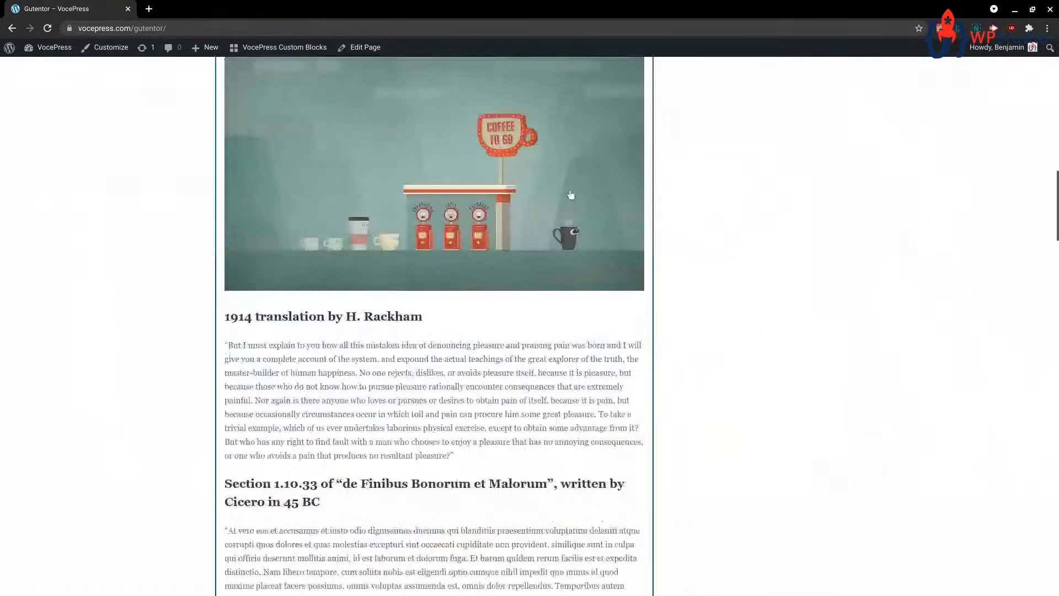
scroll(568, 221, up, 15)
scroll(551, 237, down, 10)
scroll(539, 244, up, 15)
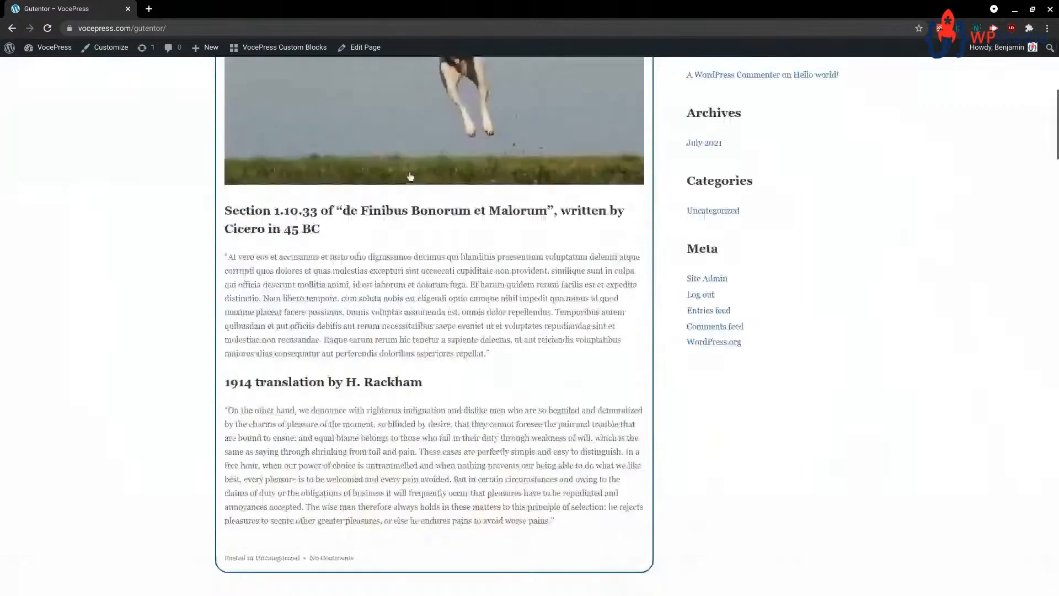
scroll(332, 142, up, 2)
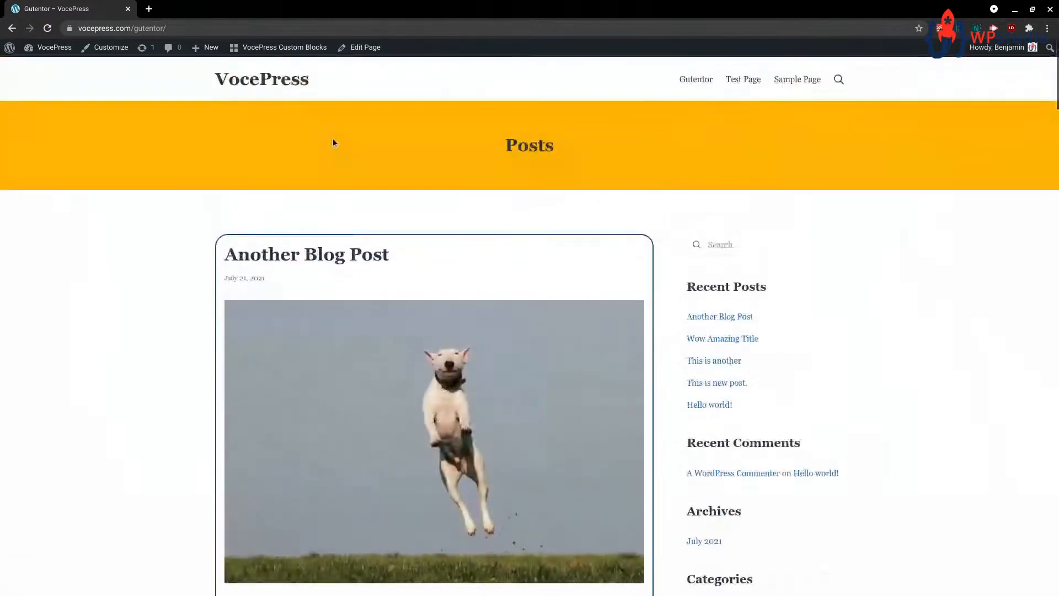
- Return to the admin dashboard and activate the Twenty Twenty-One theme
click(41, 64)
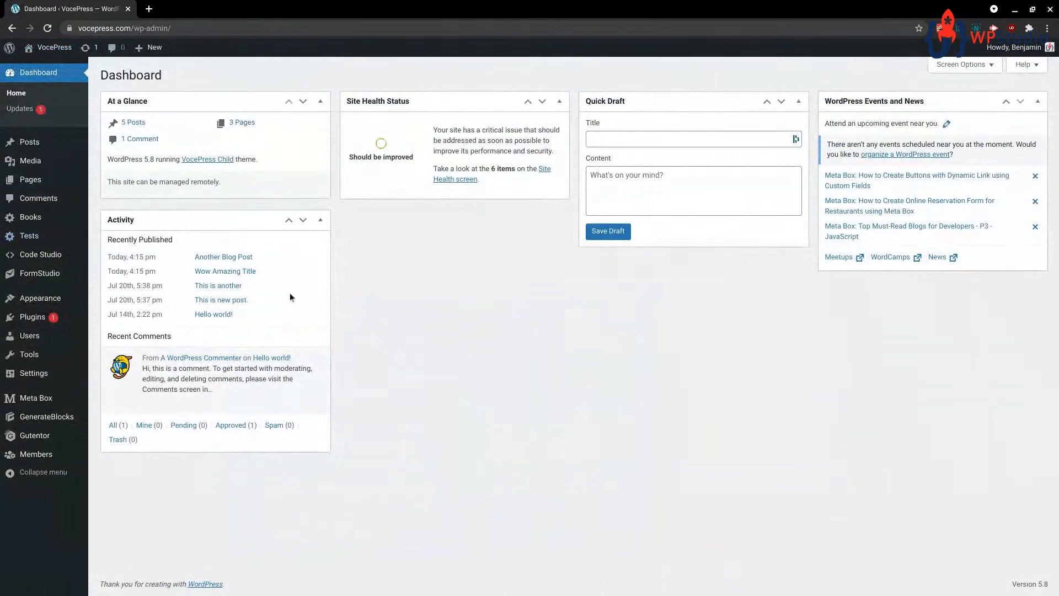
mouse_move(34, 302)
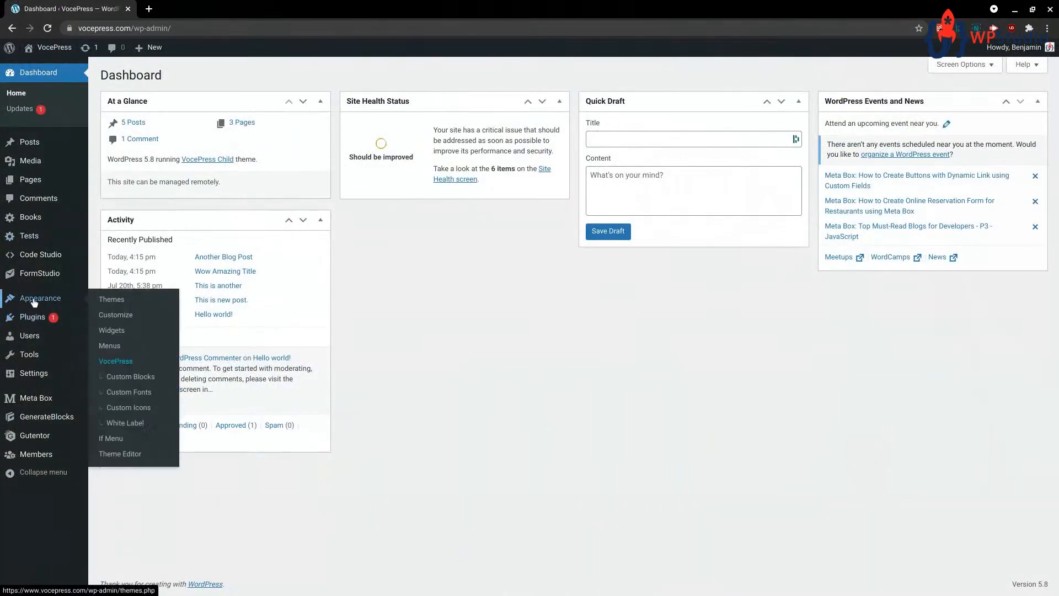
click(113, 300)
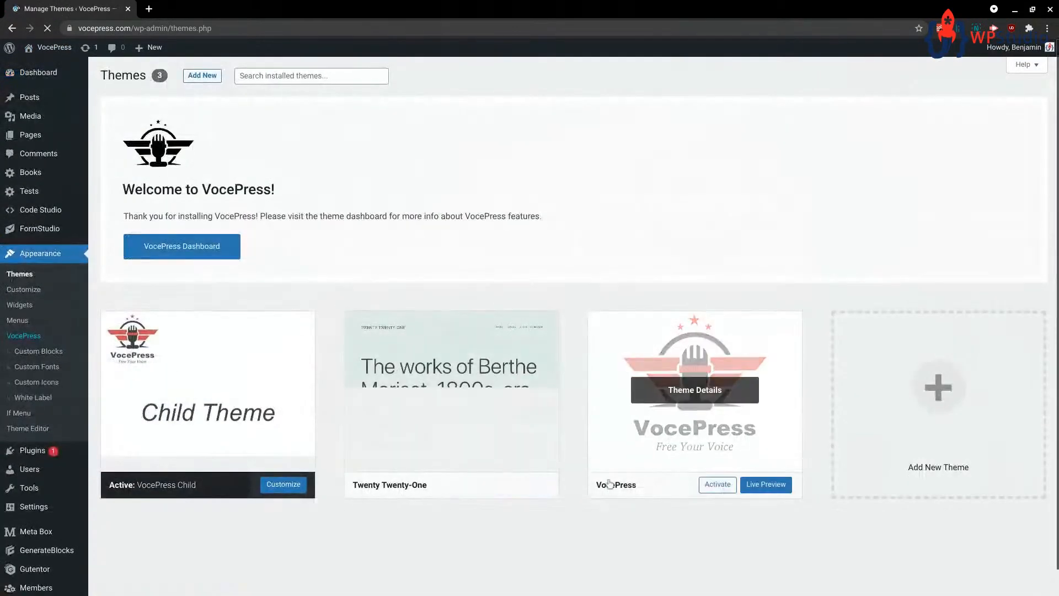
click(474, 484)
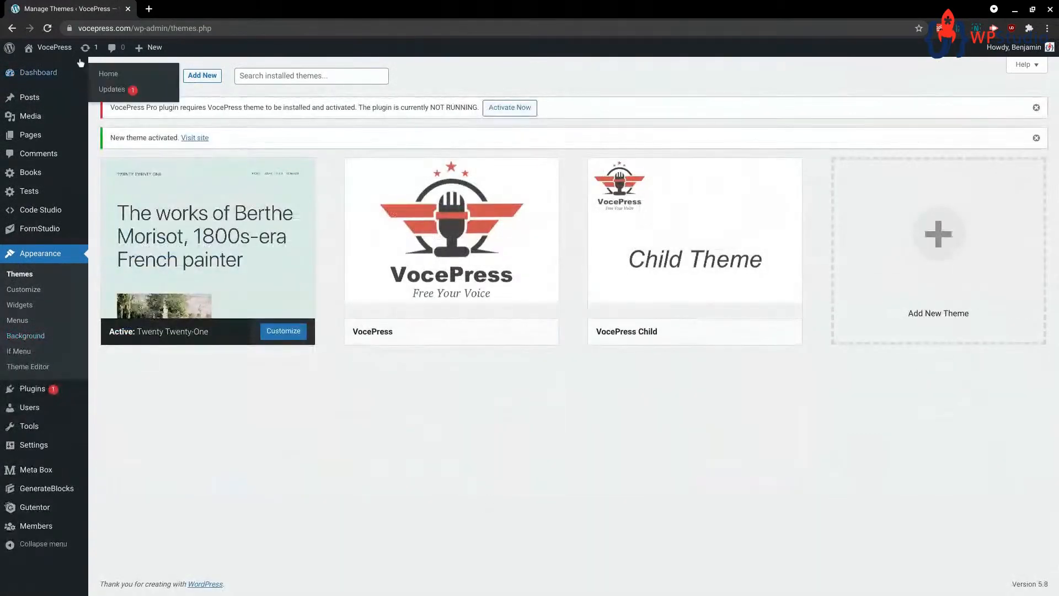
- Visit the live site and look through its Gutentor page in the Twenty Twenty-One theme
click(55, 67)
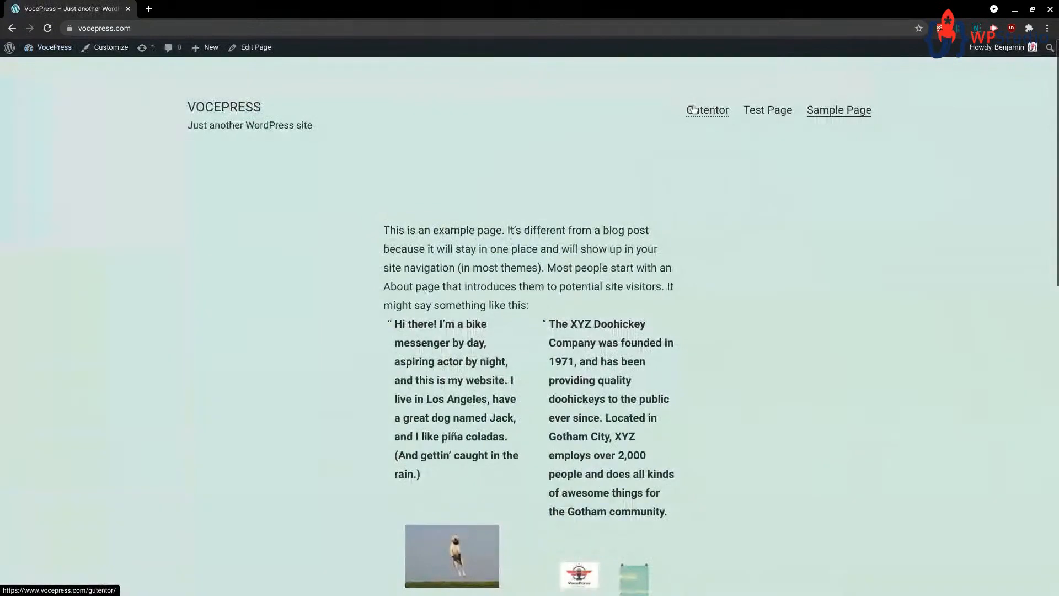
click(694, 109)
scroll(690, 226, down, 15)
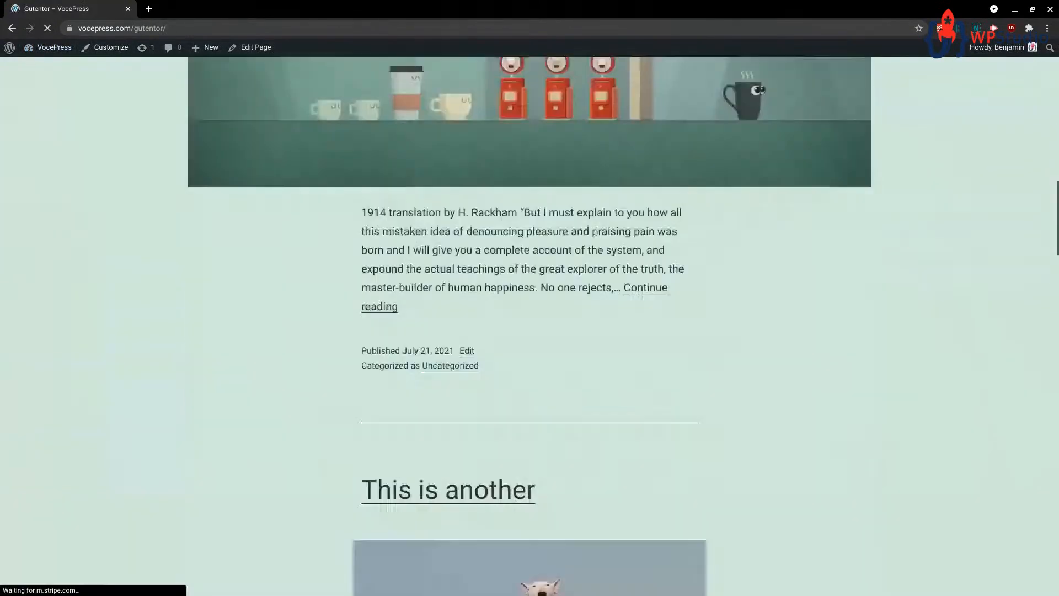
scroll(595, 231, down, 15)
scroll(634, 251, up, 20)
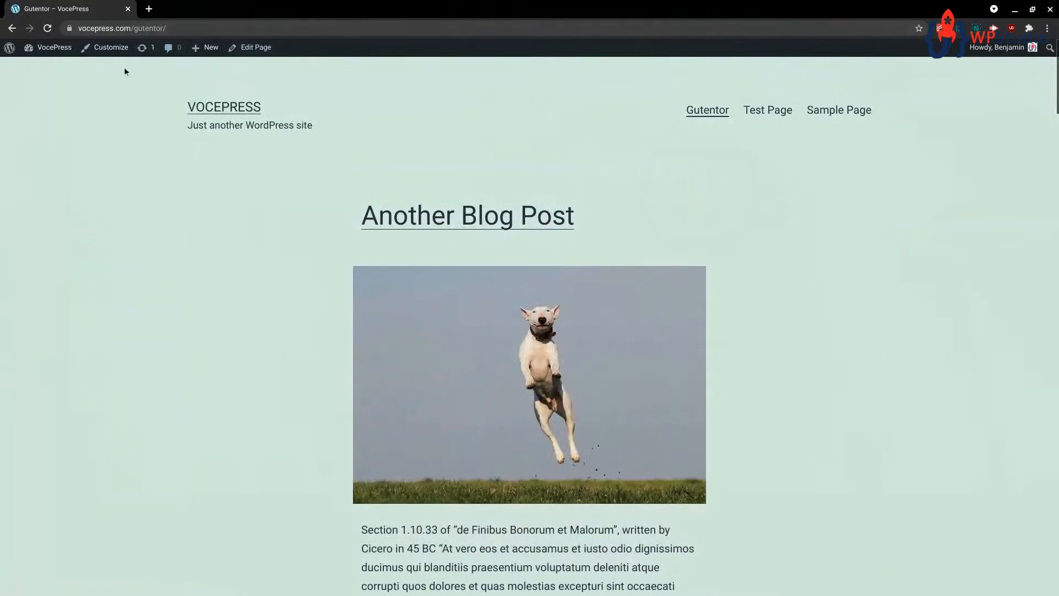
- Return to the admin dashboard and open the Gutentor page for editing from the pages list
click(44, 64)
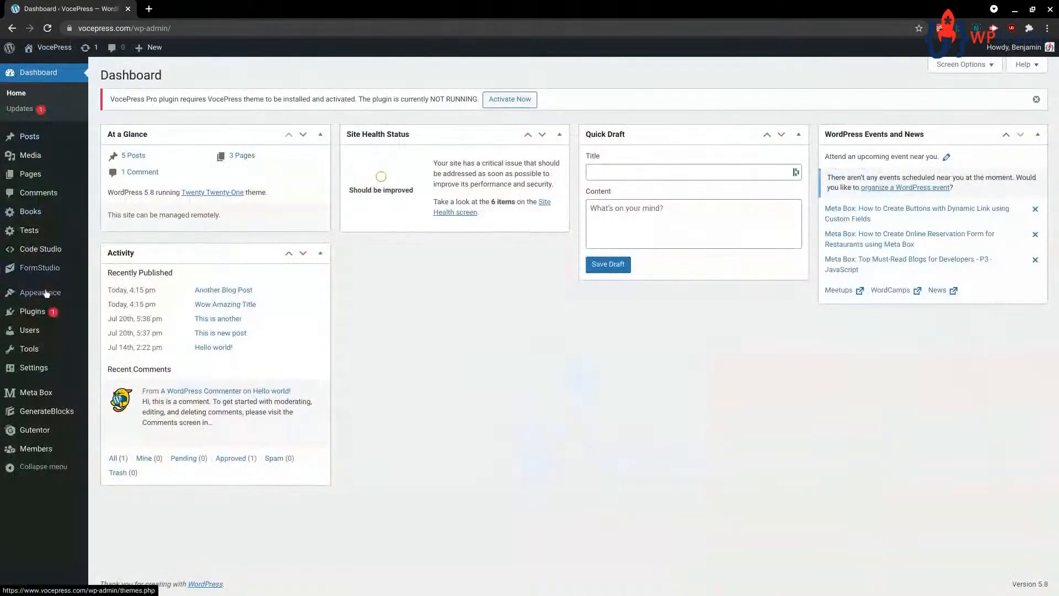
mouse_move(36, 316)
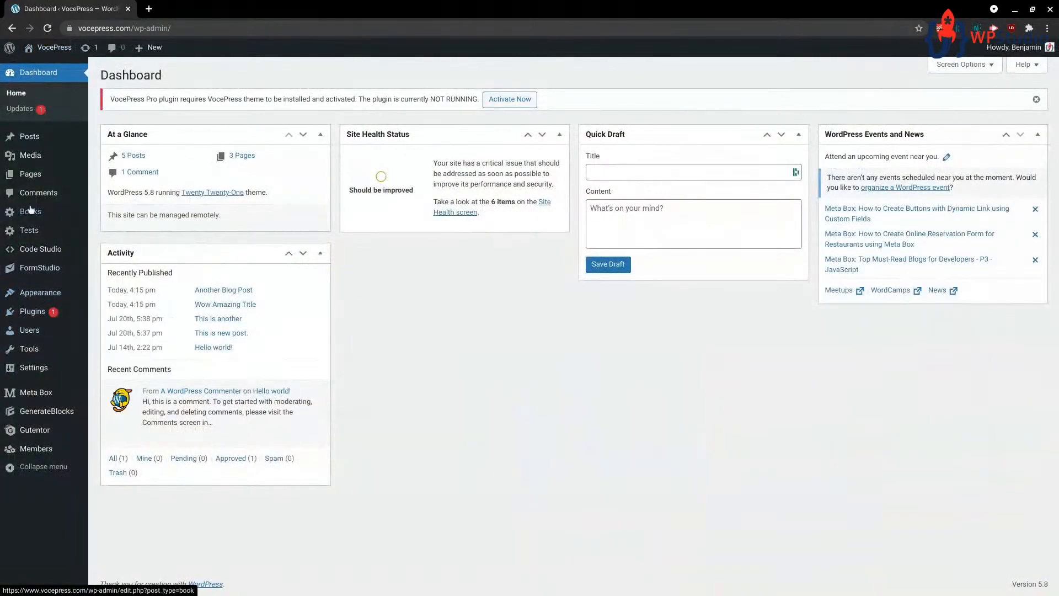
mouse_move(26, 174)
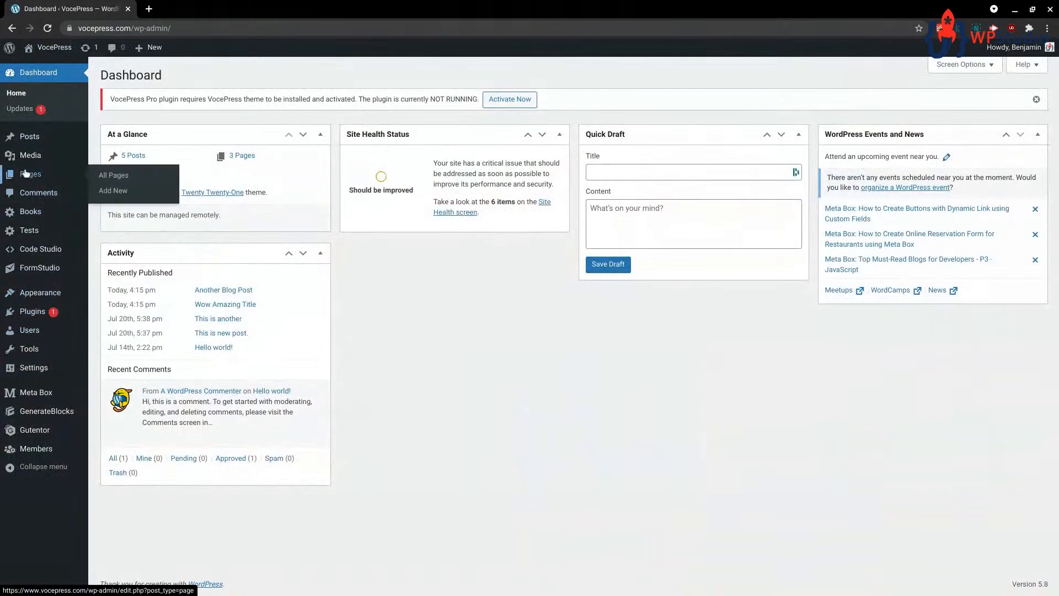
click(122, 176)
click(133, 204)
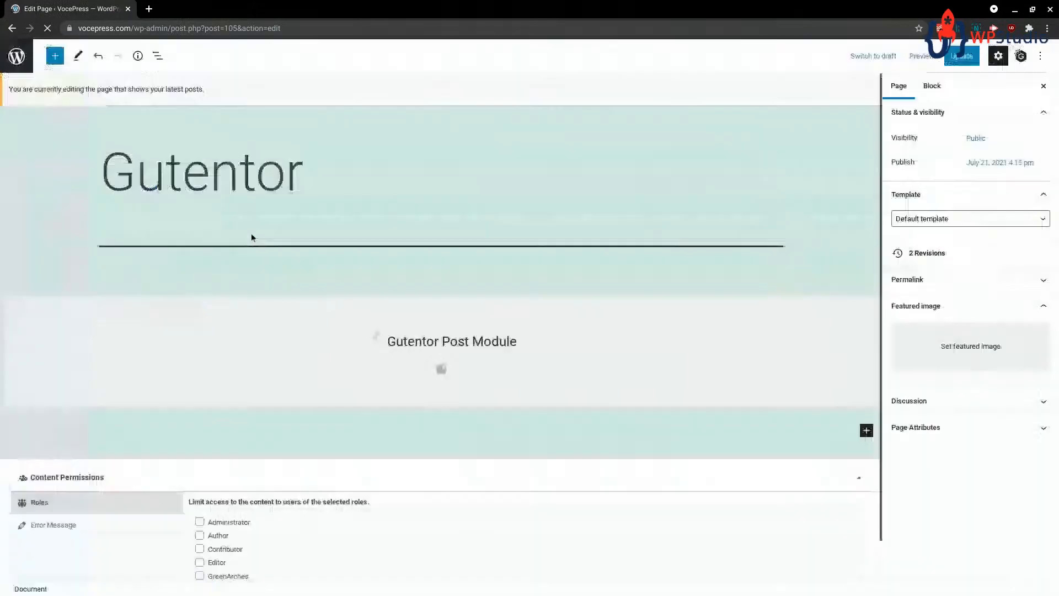
- Examine the page's post grid and the notice about the latest posts in the editor
scroll(519, 292, down, 13)
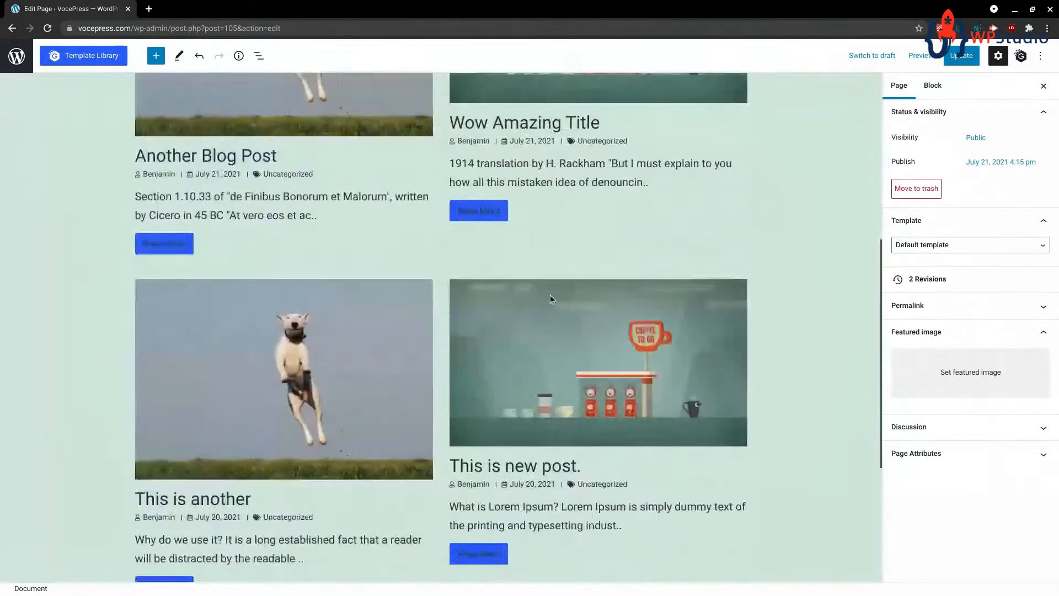
scroll(266, 195, up, 12)
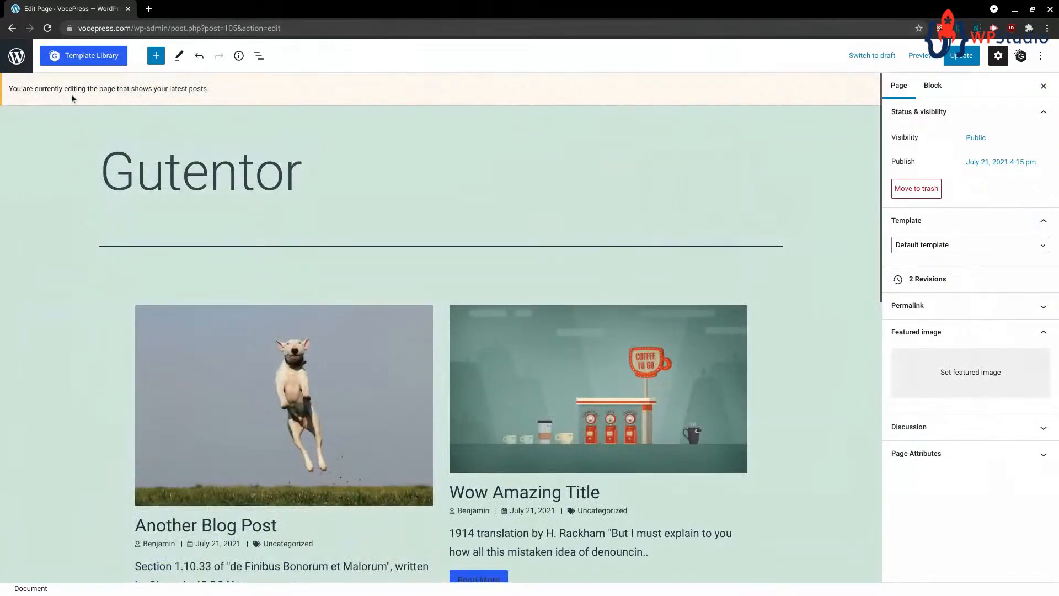
drag(25, 90, 210, 89)
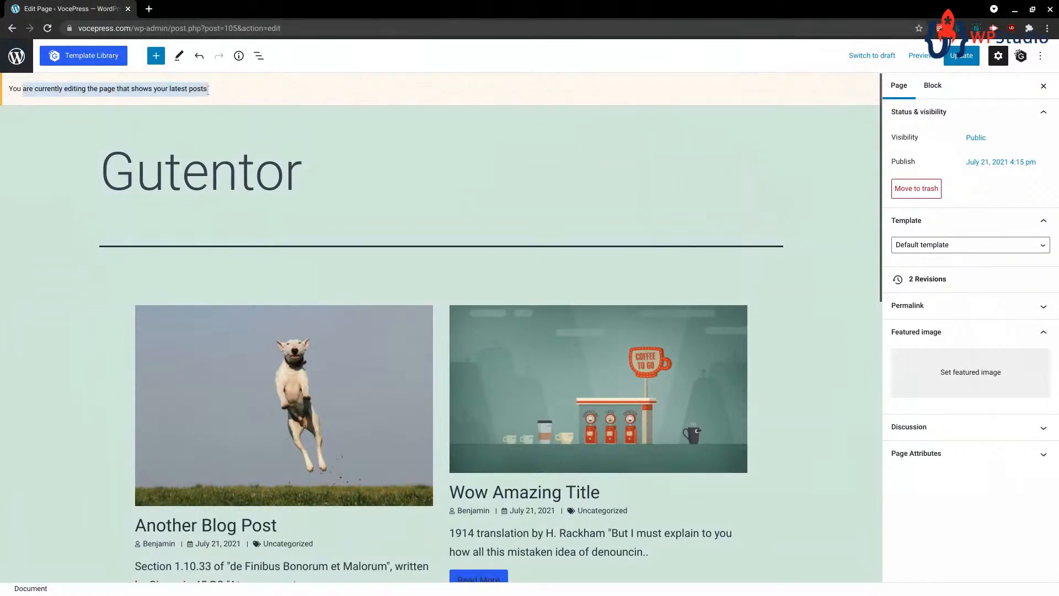
scroll(358, 219, down, 3)
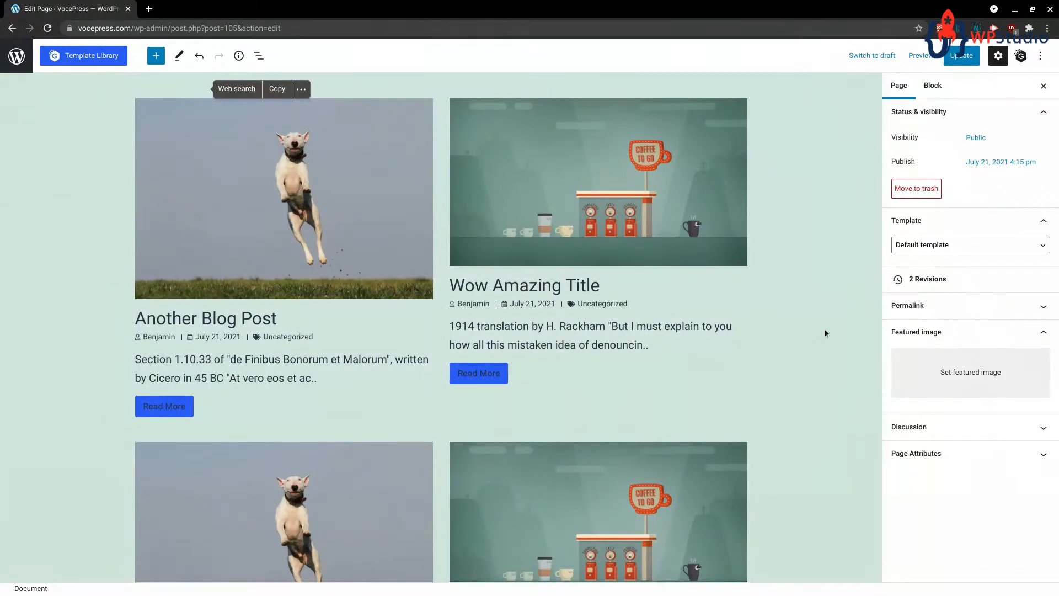
scroll(282, 229, up, 3)
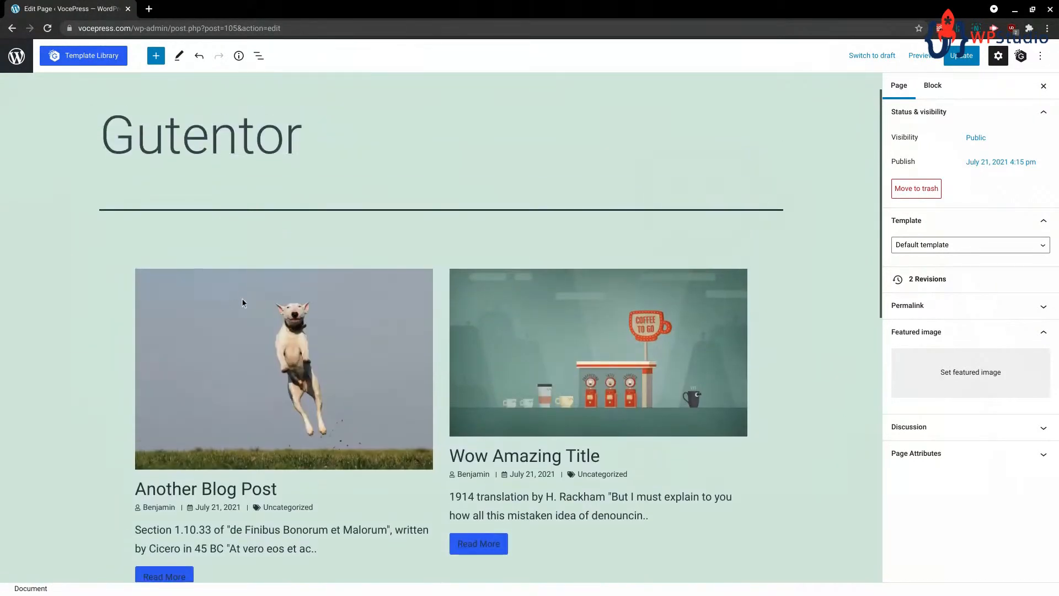
- Remove the existing Post (Type) block from the Gutentor page
click(319, 295)
scroll(511, 315, down, 5)
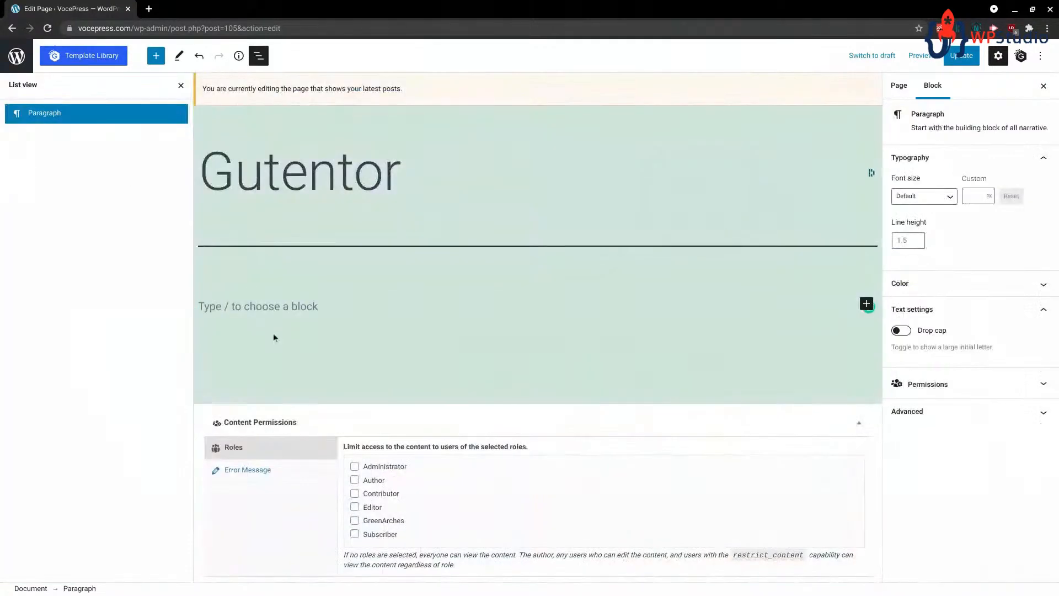
- Insert a Post (Type) Feature block using the six-item layout with two large cells beside four stacked narrow ones
click(157, 55)
scroll(99, 276, down, 10)
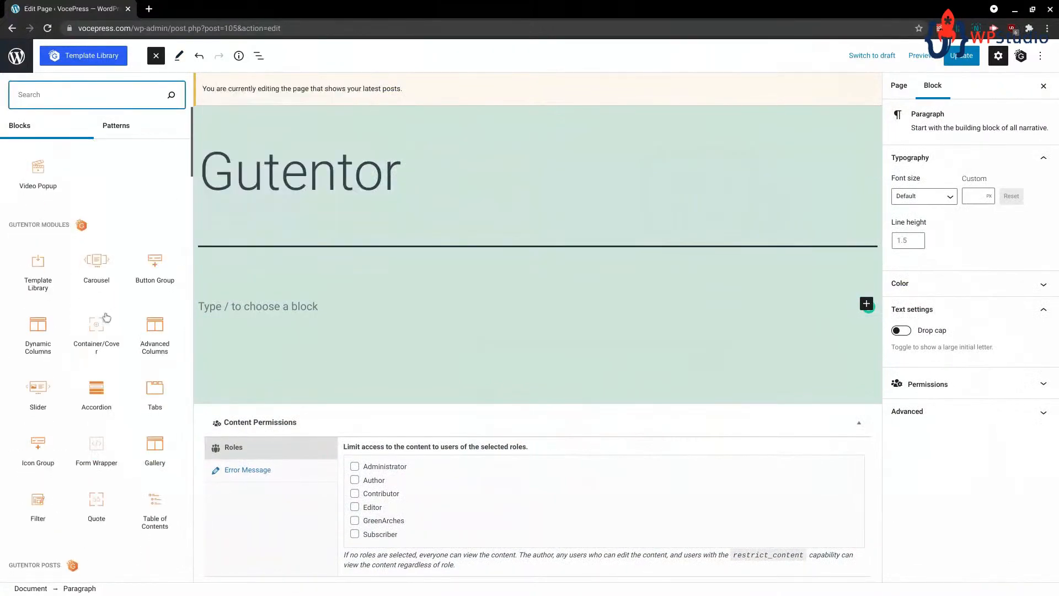
scroll(98, 298, down, 3)
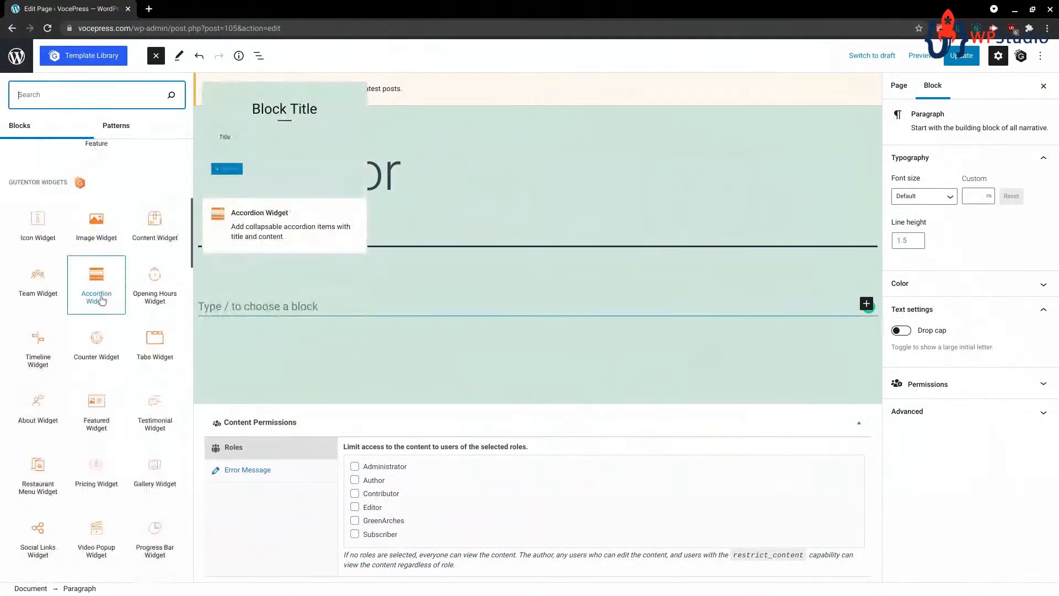
scroll(92, 275, down, 4)
scroll(97, 276, up, 10)
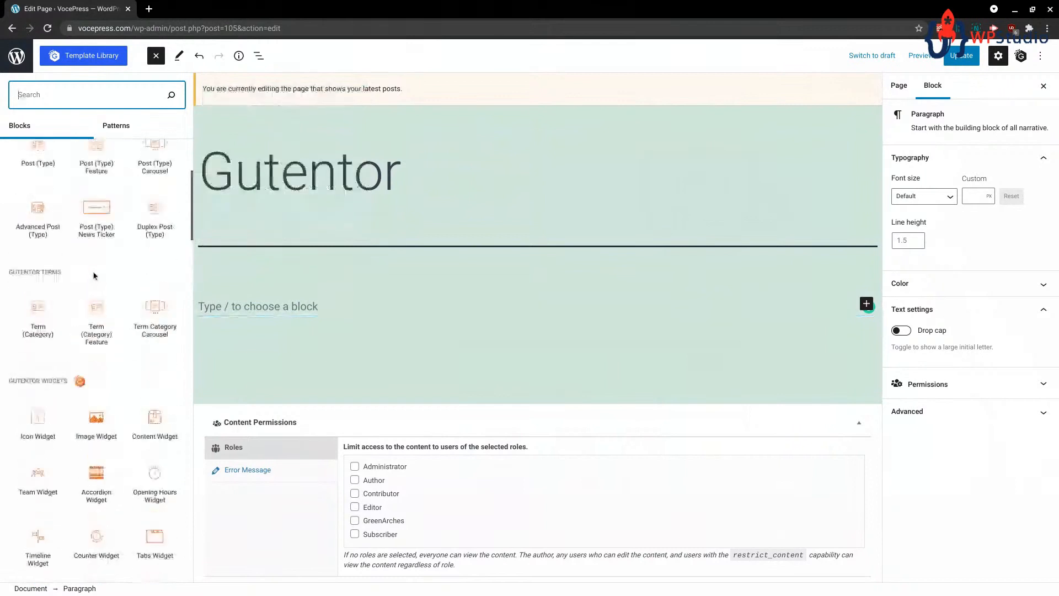
click(100, 279)
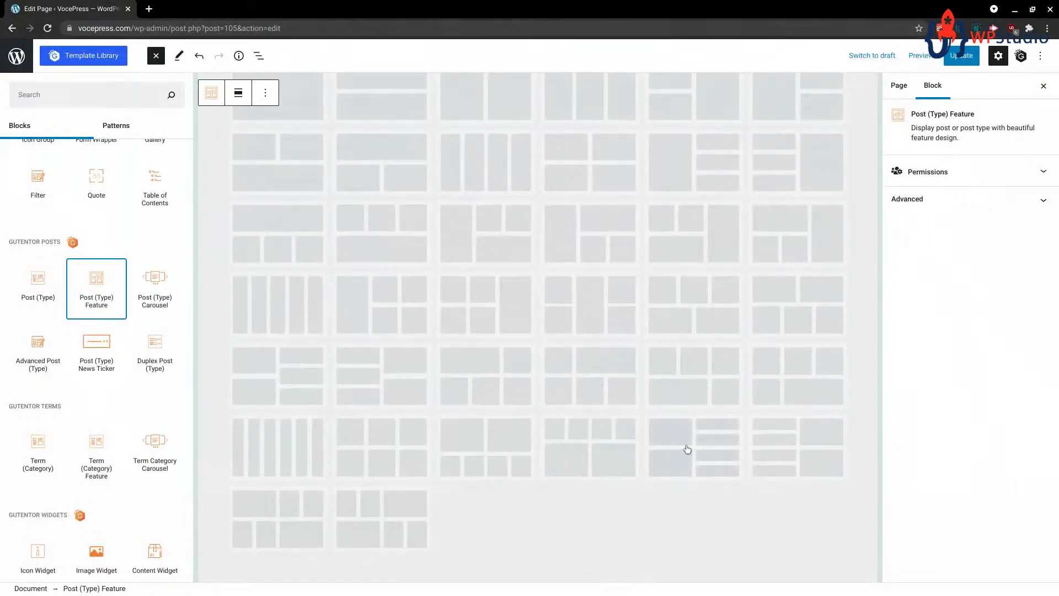
click(687, 449)
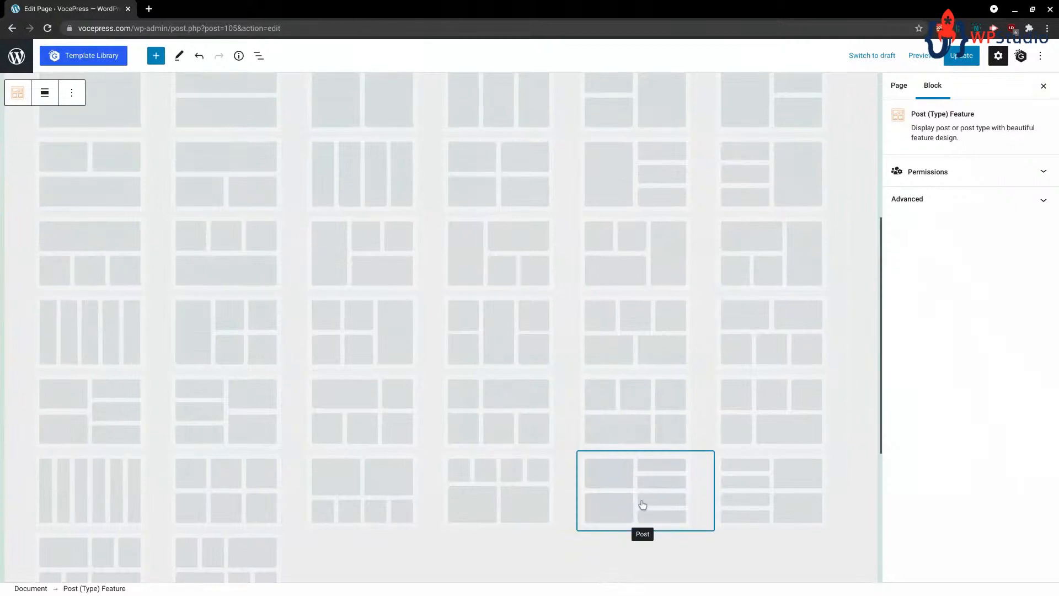
scroll(640, 501, down, 2)
click(629, 418)
scroll(604, 431, up, 4)
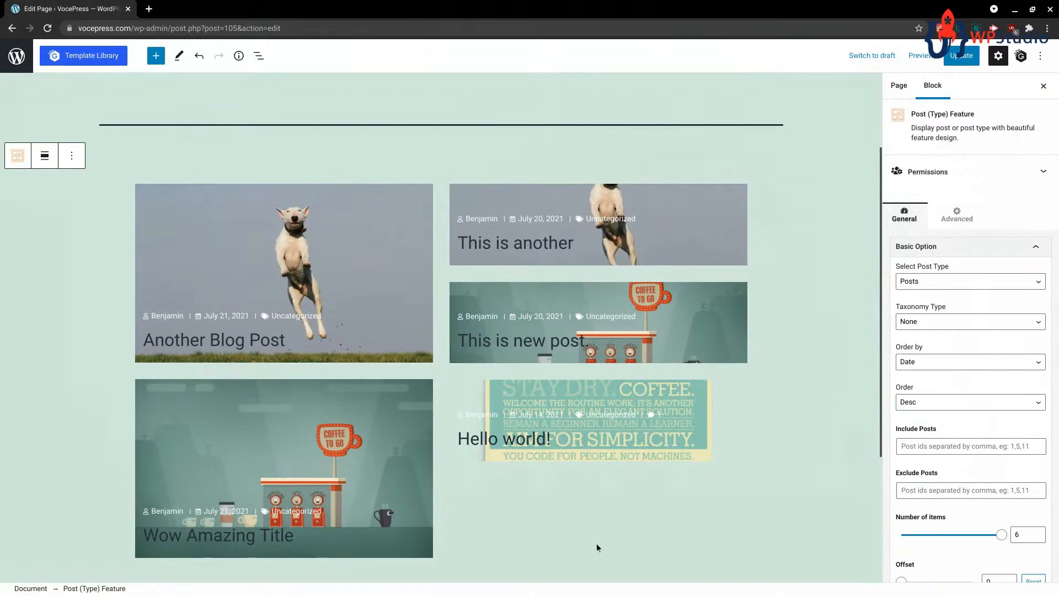
- Look over the six-item feature layout and remove the Post (Type) Feature block from the page
scroll(580, 445, down, 3)
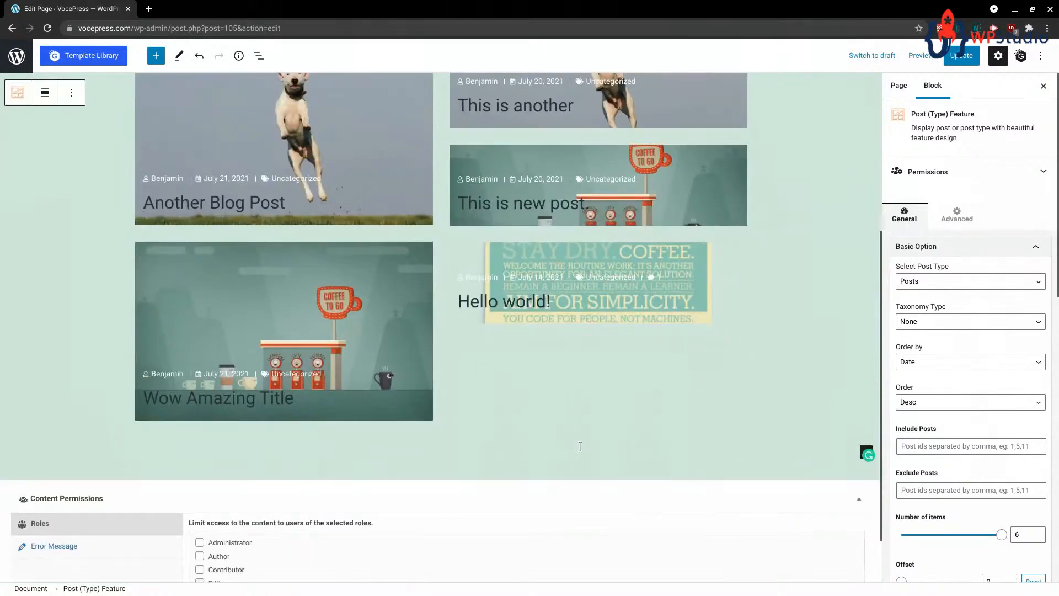
scroll(581, 446, down, 1)
scroll(513, 430, up, 4)
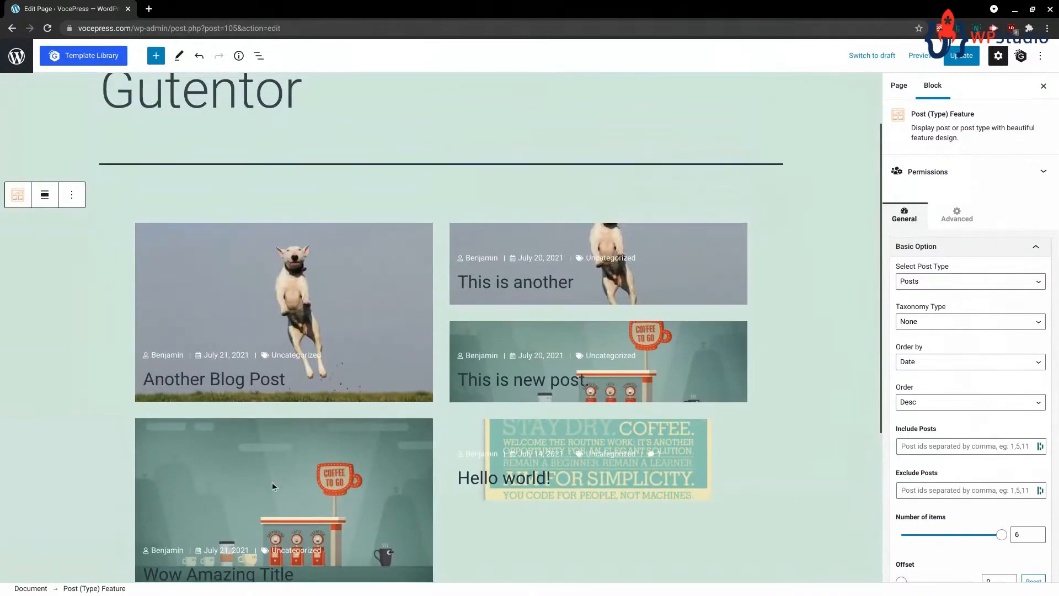
click(72, 195)
click(869, 245)
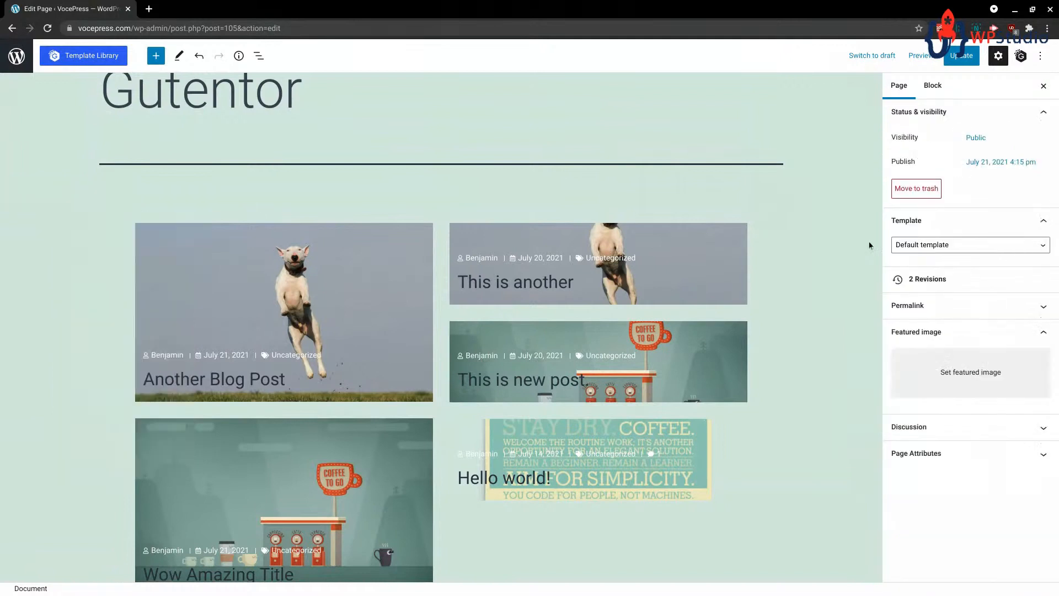
click(366, 318)
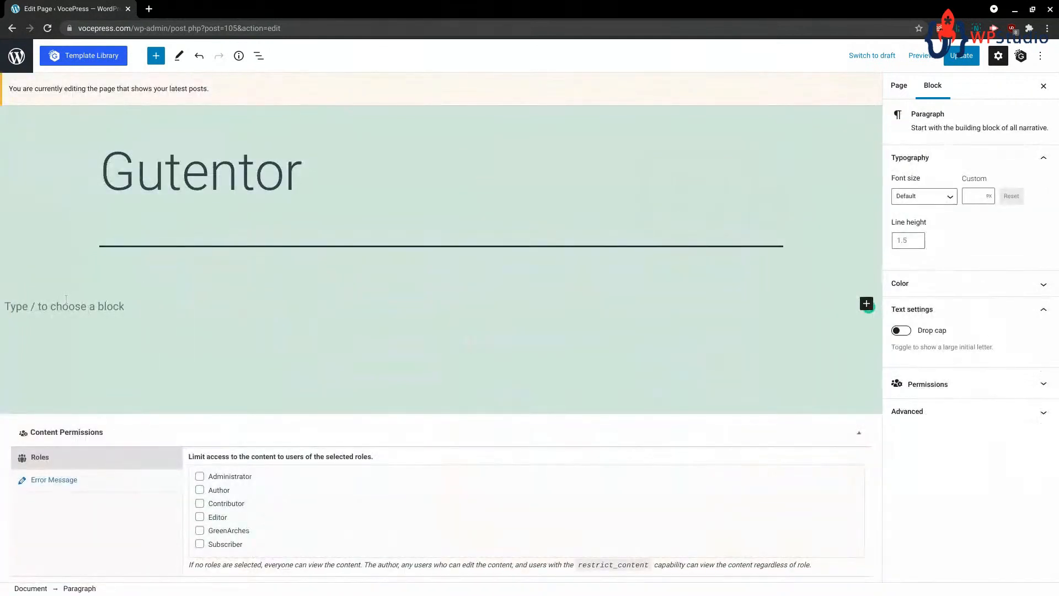
- Insert a Post (Type) Feature block using the three-item layout with one tall cell beside two stacked cells
text(/)
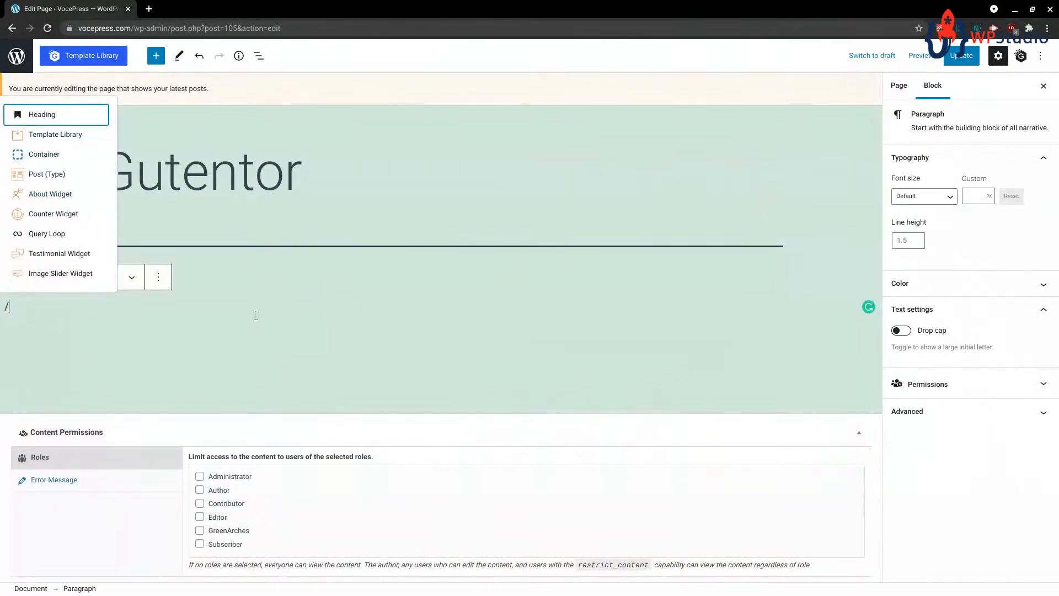
click(156, 55)
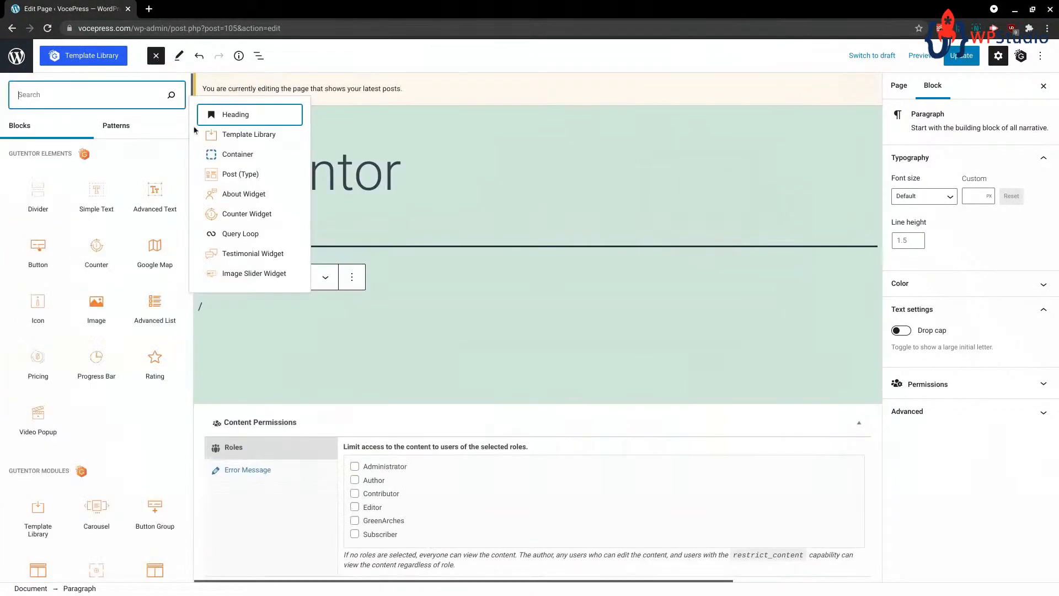
scroll(112, 332, down, 3)
scroll(112, 332, down, 10)
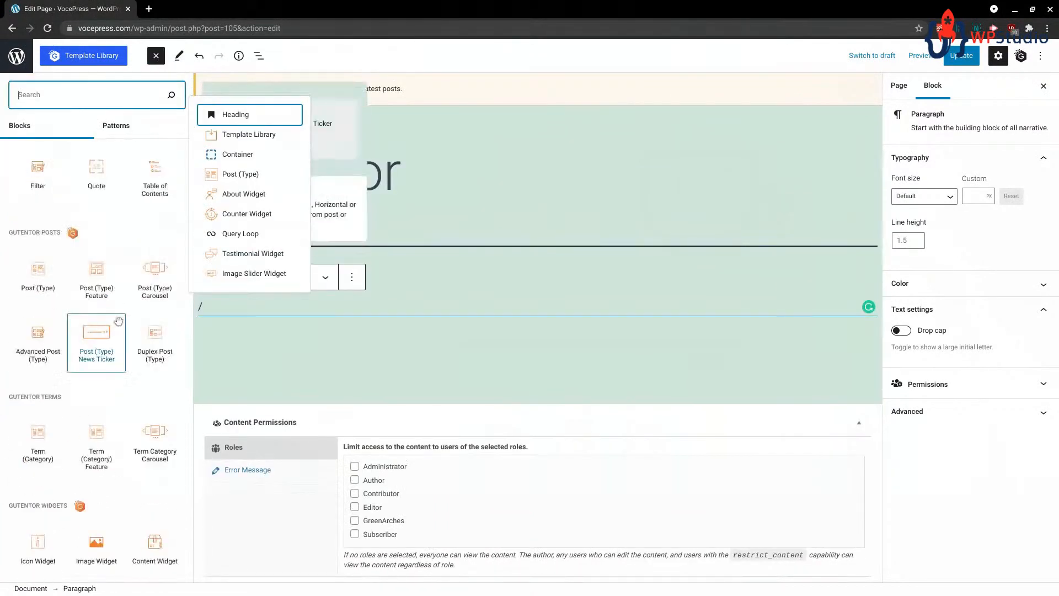
click(105, 272)
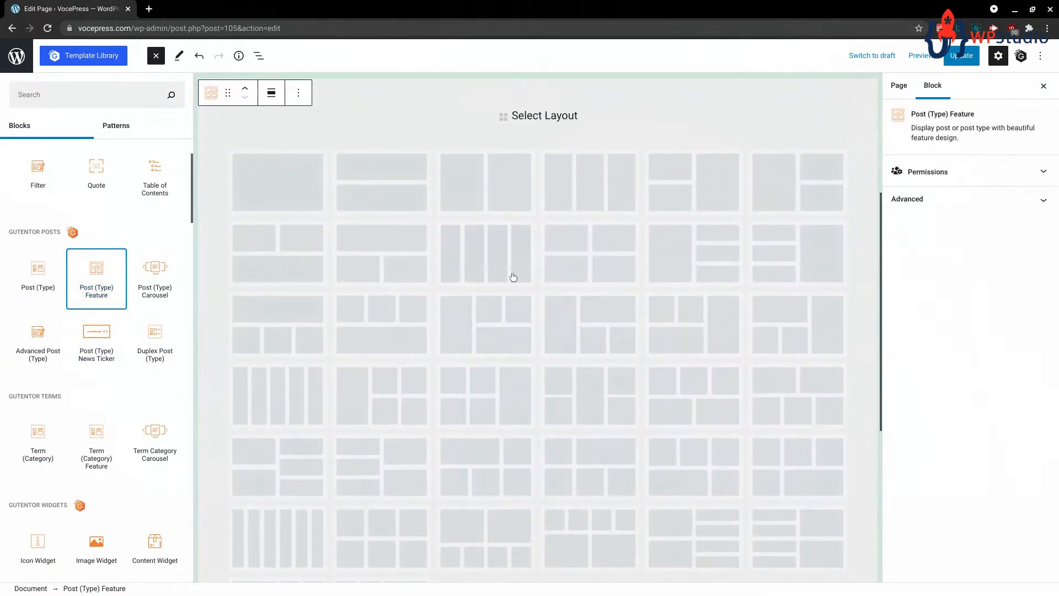
click(780, 182)
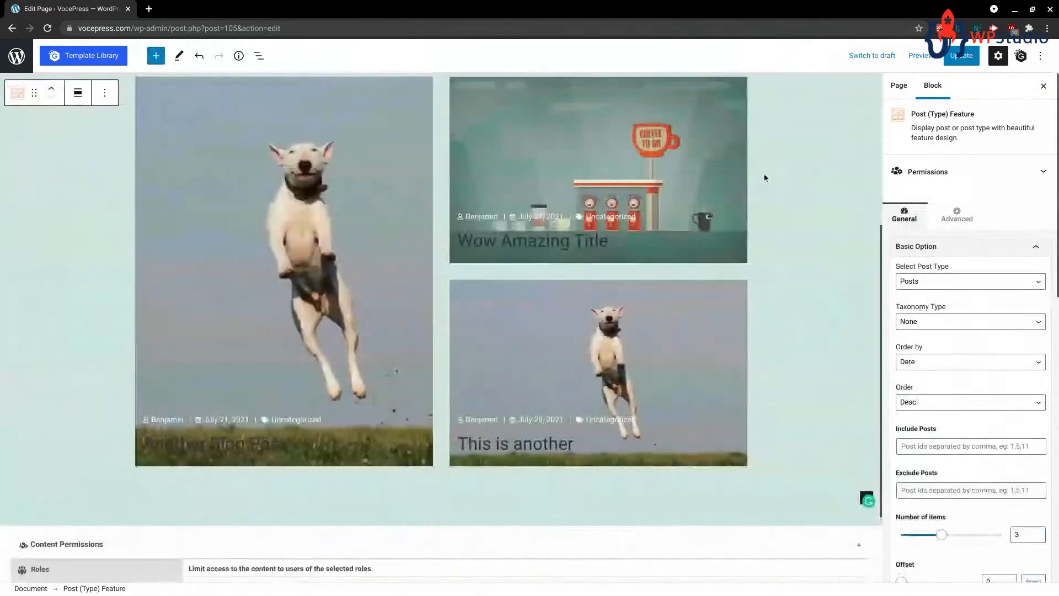
- Insert a Post (Type) block below the three-item feature block and switch its post layout to the list view
scroll(426, 240, up, 3)
scroll(467, 296, down, 2)
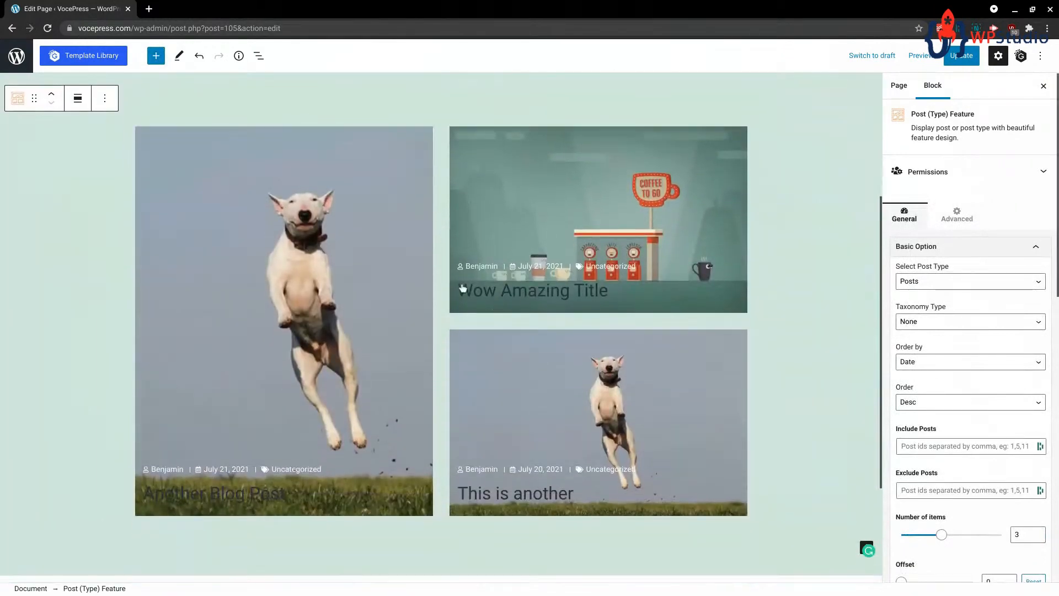
scroll(415, 243, down, 1)
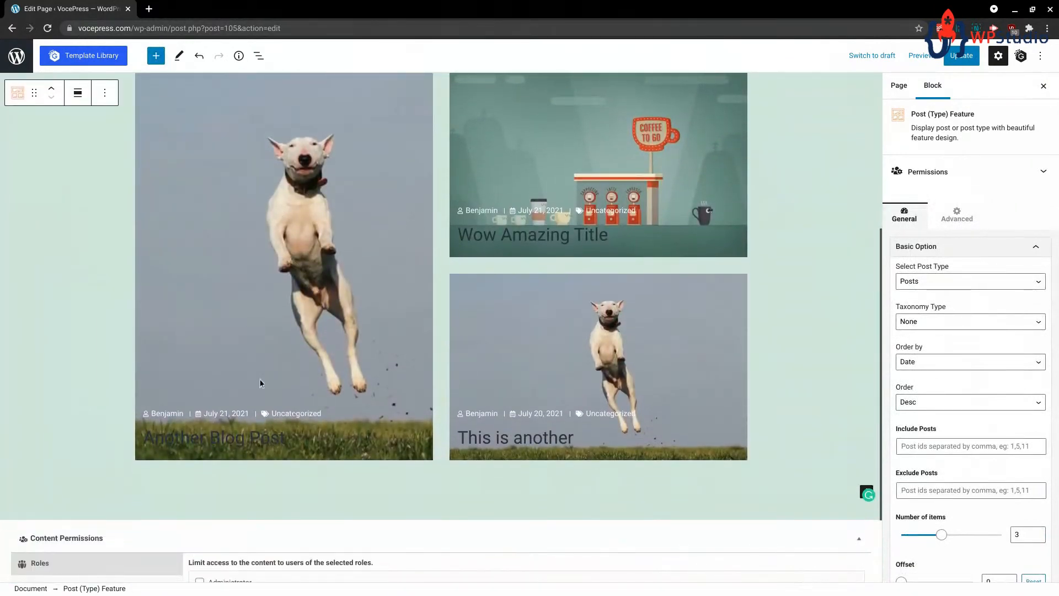
scroll(554, 210, down, 2)
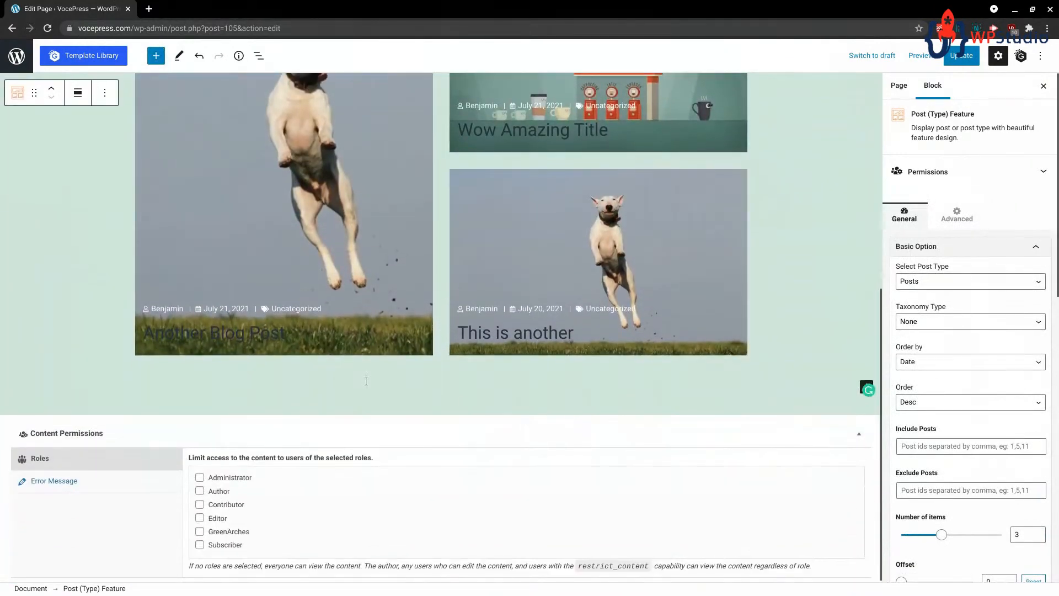
click(106, 413)
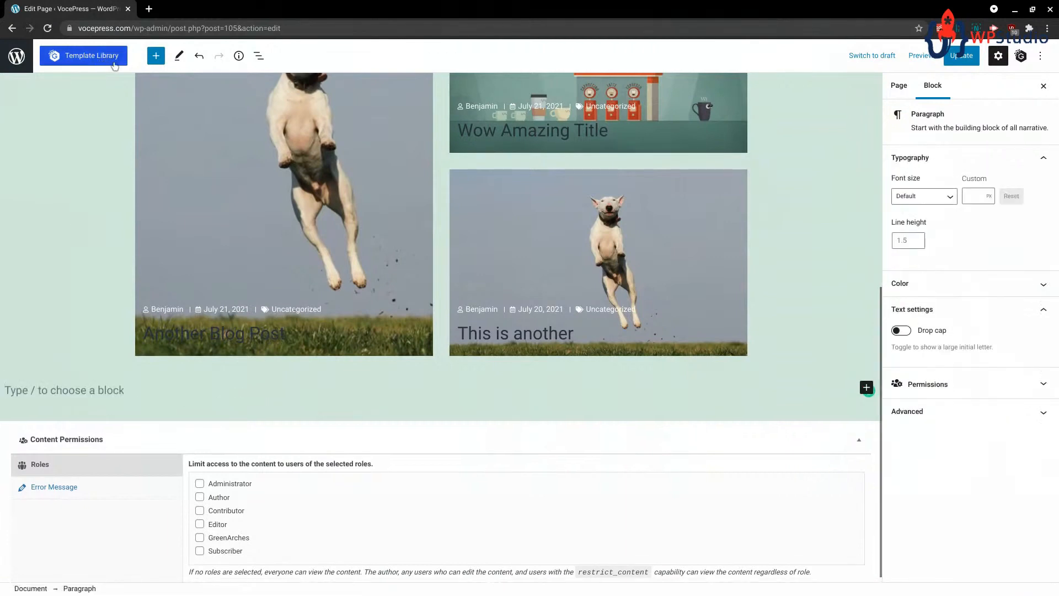
click(156, 55)
scroll(72, 288, down, 8)
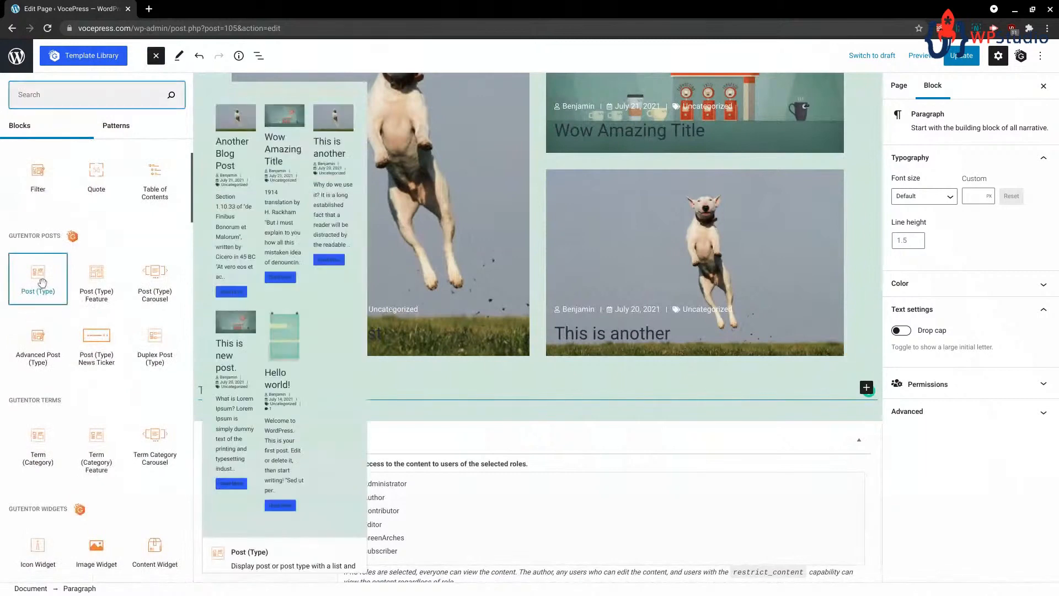
click(43, 287)
click(1009, 273)
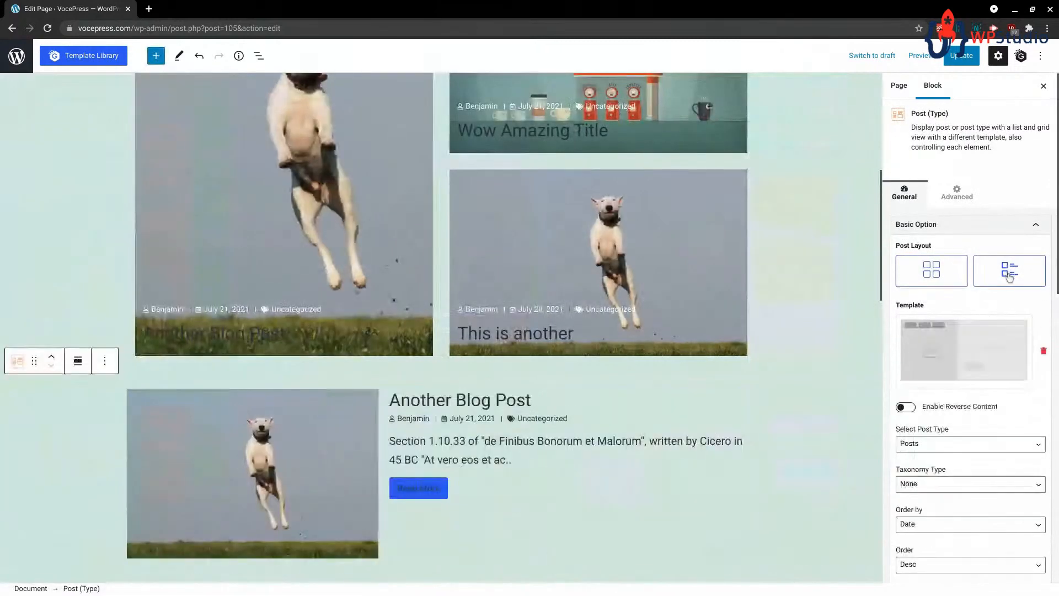
- Set the new Post (Type) block's offset to 3 to skip the posts already featured above
scroll(967, 339, down, 3)
scroll(966, 339, down, 5)
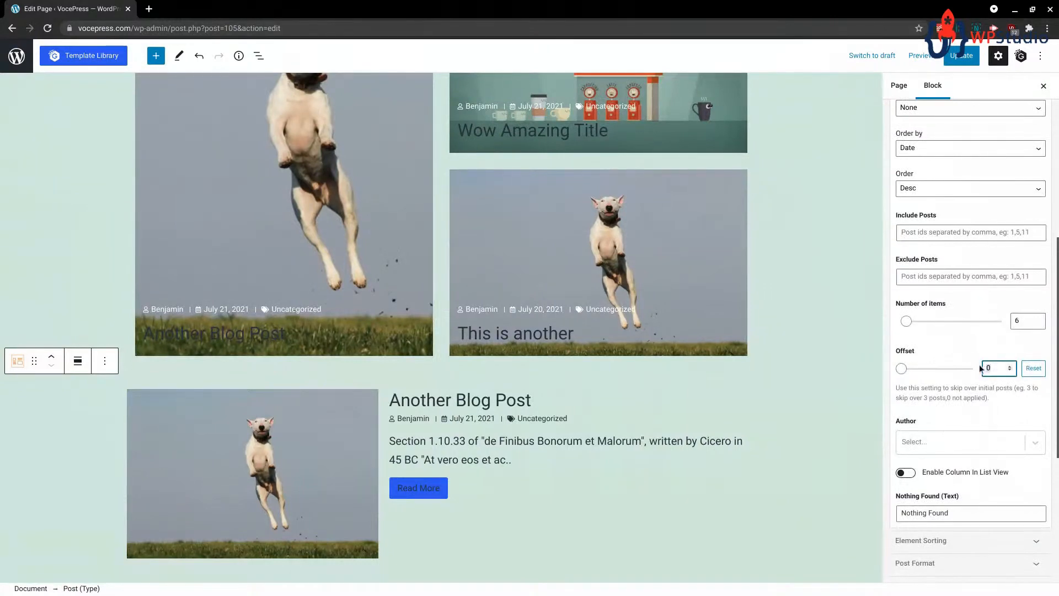
text(3)
- Examine how the posts are divided between the three-item feature block and the list block beneath it
scroll(554, 353, up, 3)
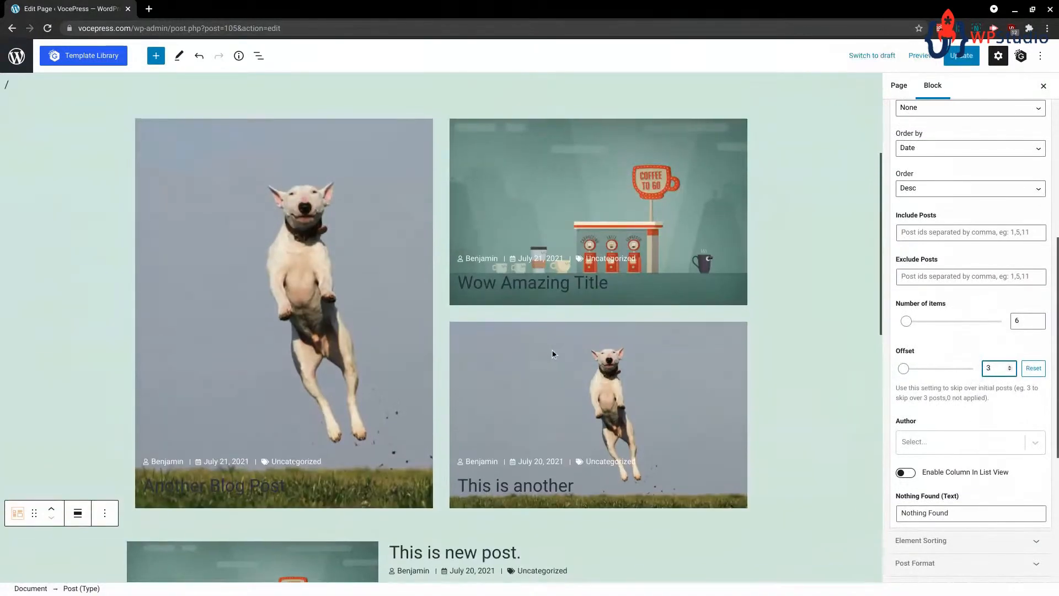
scroll(553, 354, down, 3)
scroll(518, 460, down, 6)
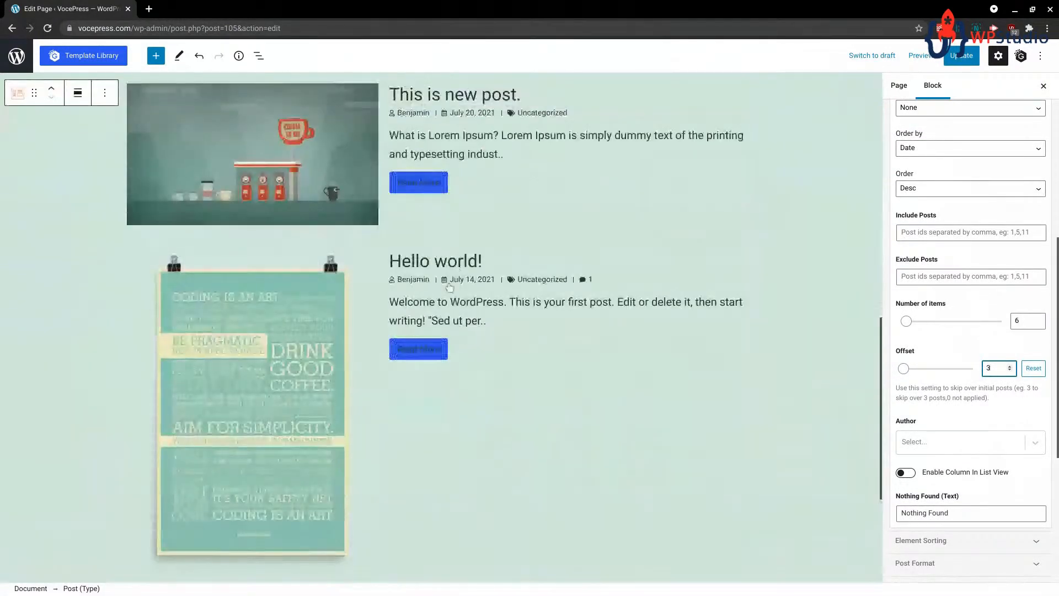
scroll(450, 287, down, 5)
scroll(431, 397, up, 15)
scroll(507, 343, down, 3)
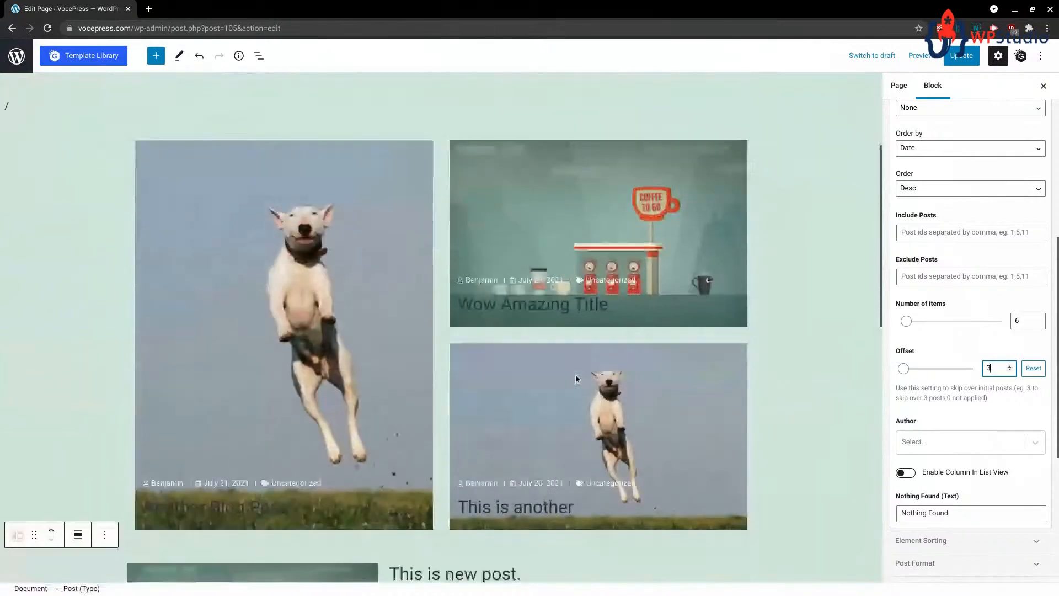
scroll(576, 378, down, 10)
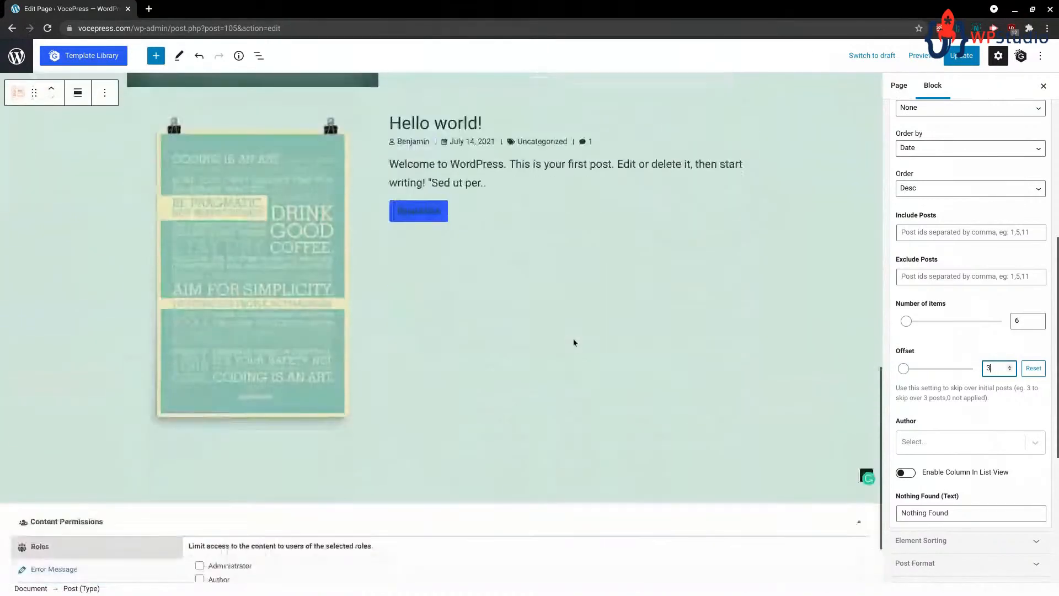
scroll(574, 343, up, 10)
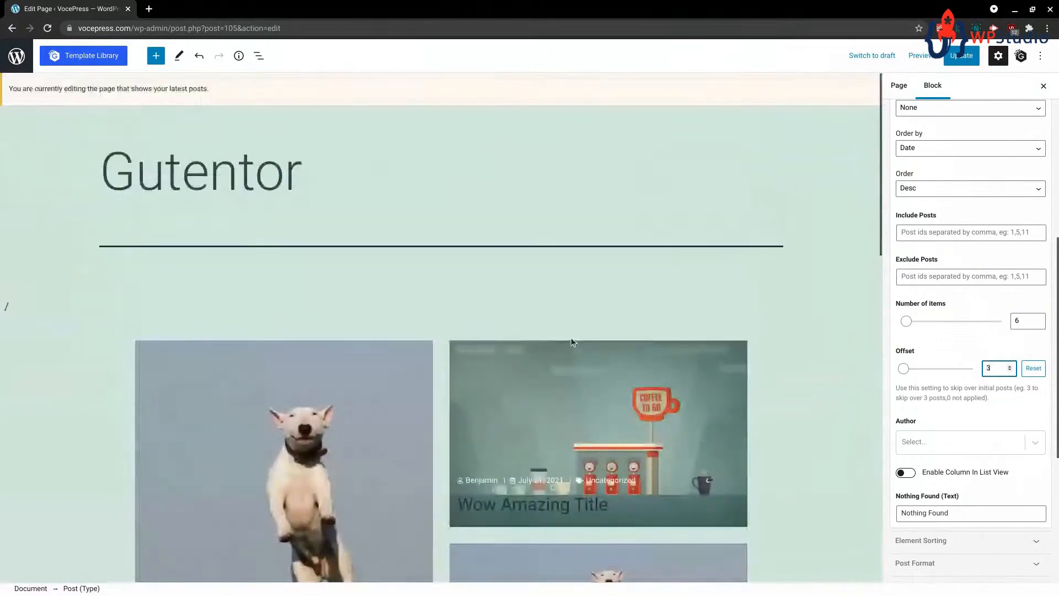
scroll(574, 342, down, 5)
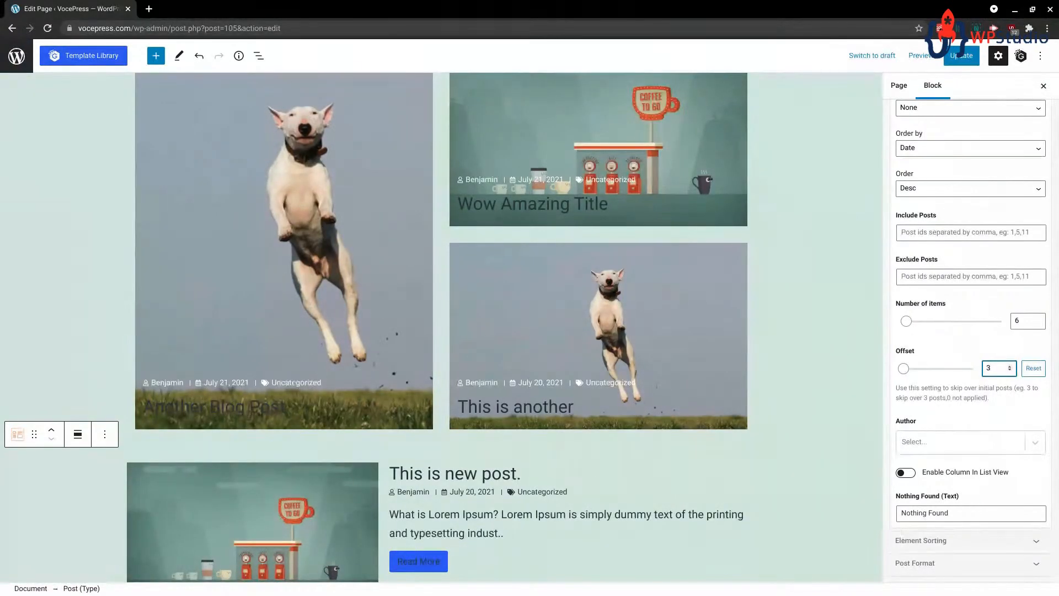
scroll(147, 113, up, 1)
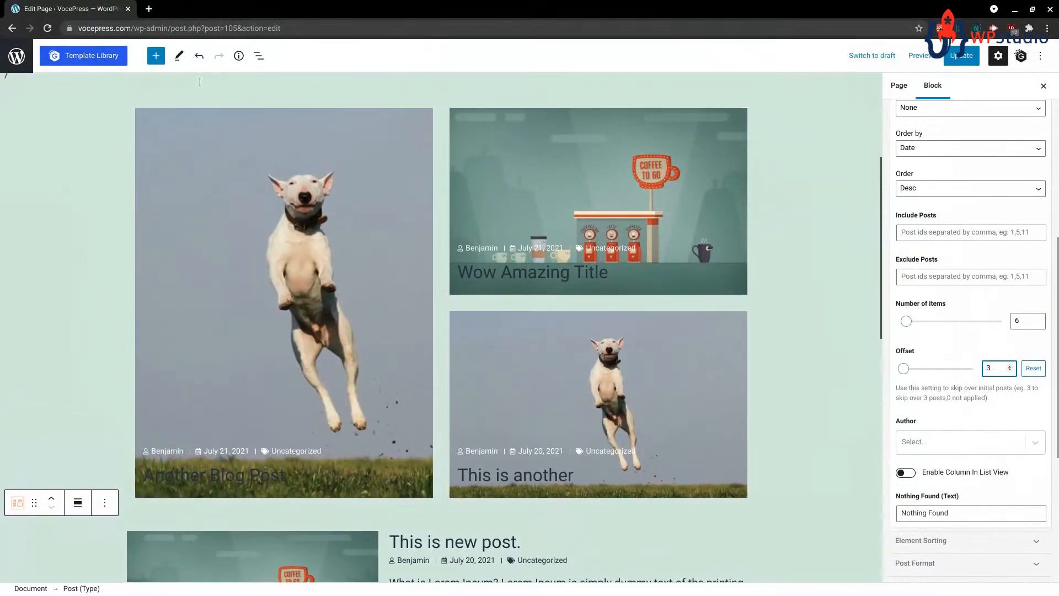
- Remove the Post (Type) list block and the Post (Type) Feature block from the page
click(100, 503)
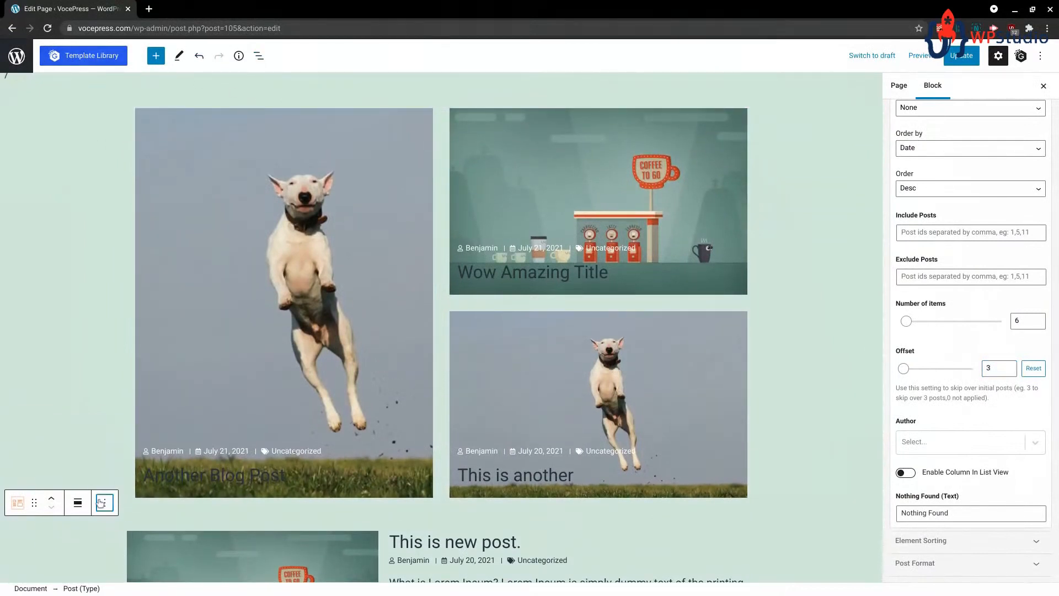
click(134, 472)
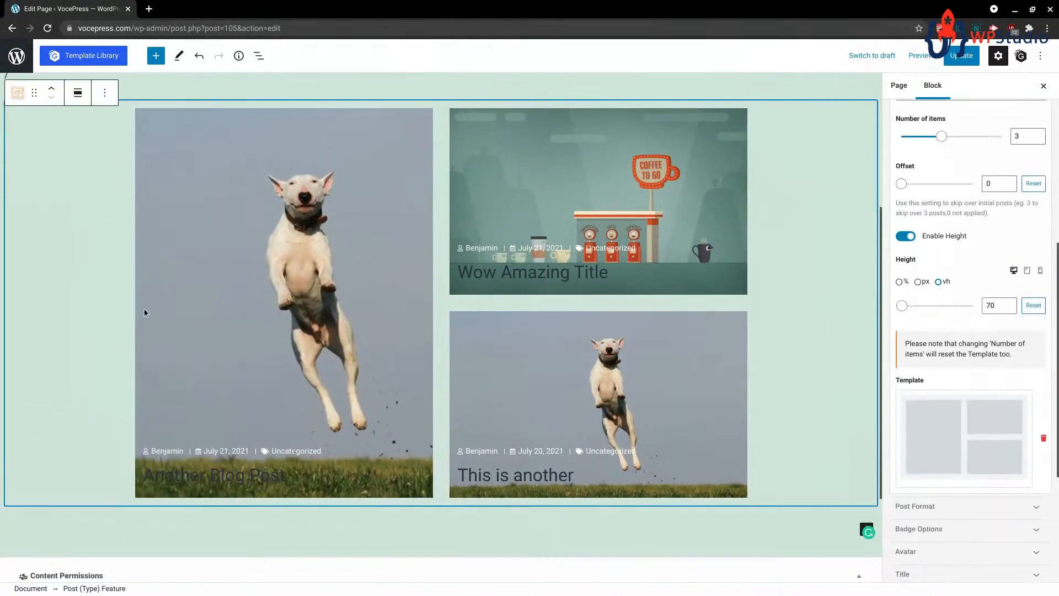
scroll(145, 313, up, 4)
click(105, 313)
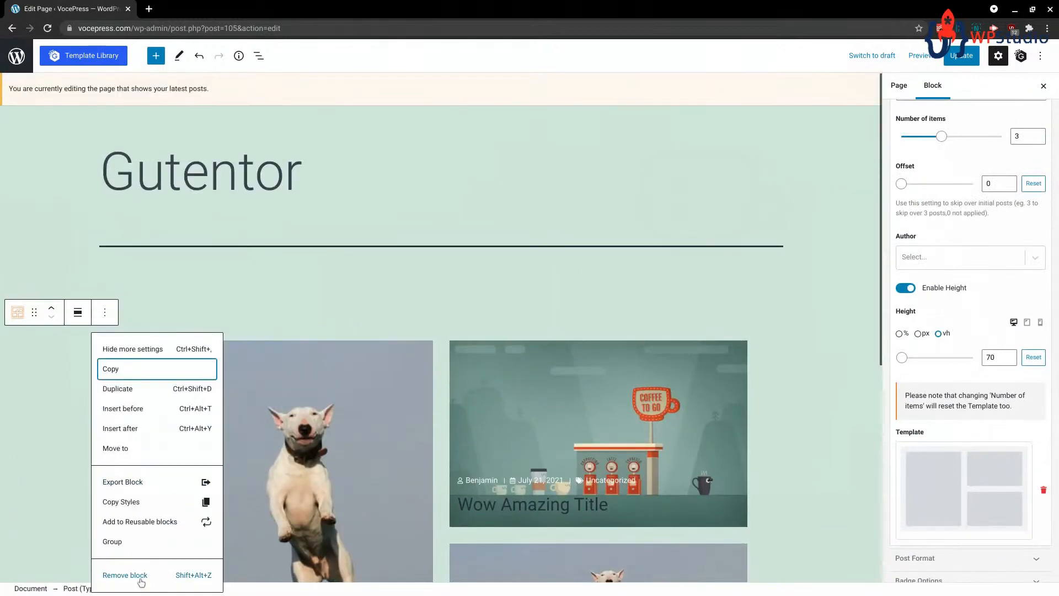
click(140, 579)
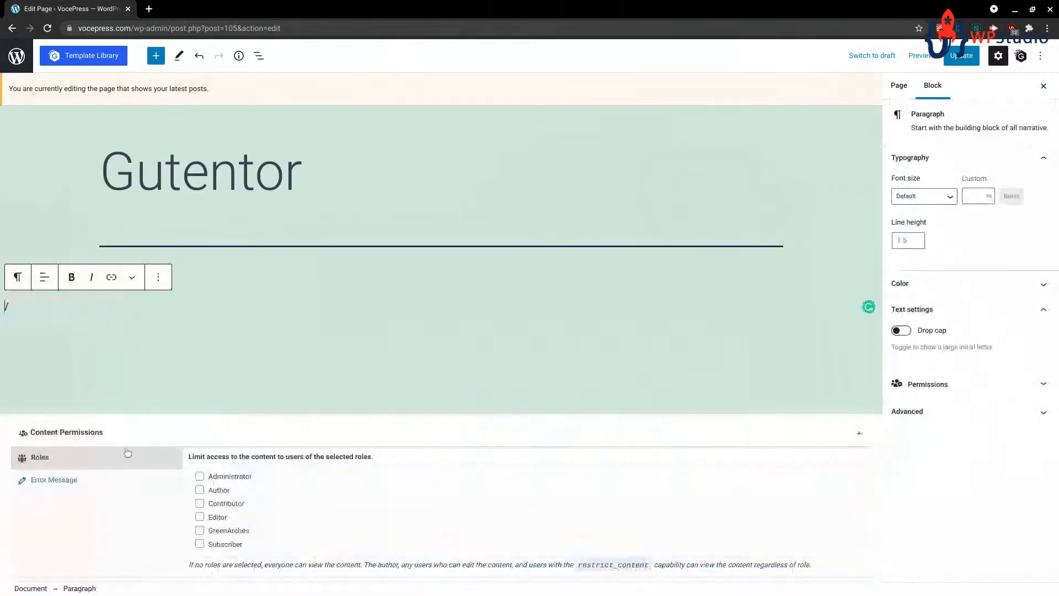
- Insert an Advanced Post (Type) block from the Gutentor Posts group into the page
click(161, 58)
scroll(100, 337, down, 5)
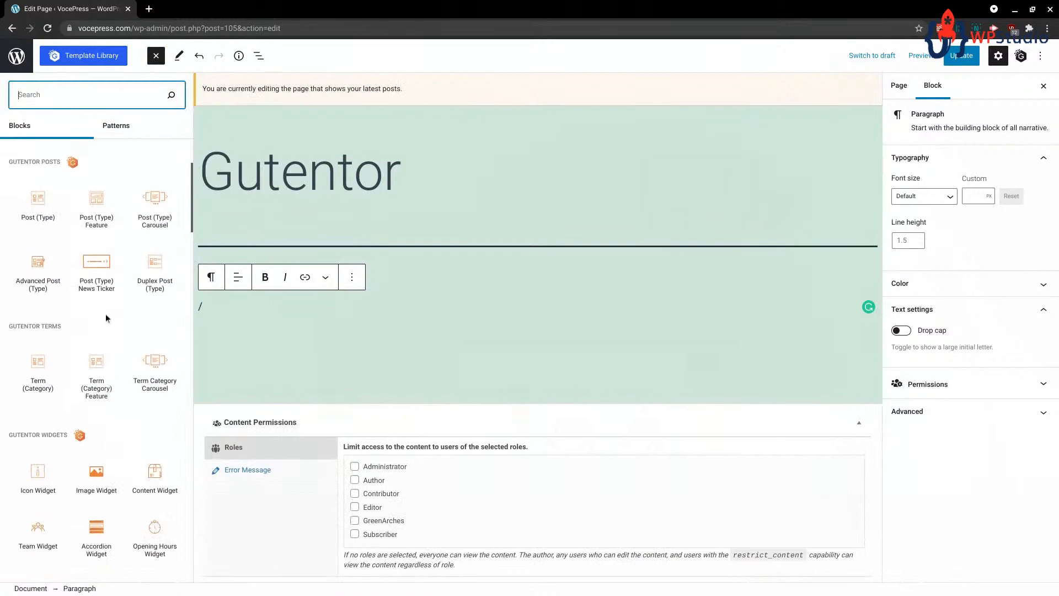
mouse_move(157, 207)
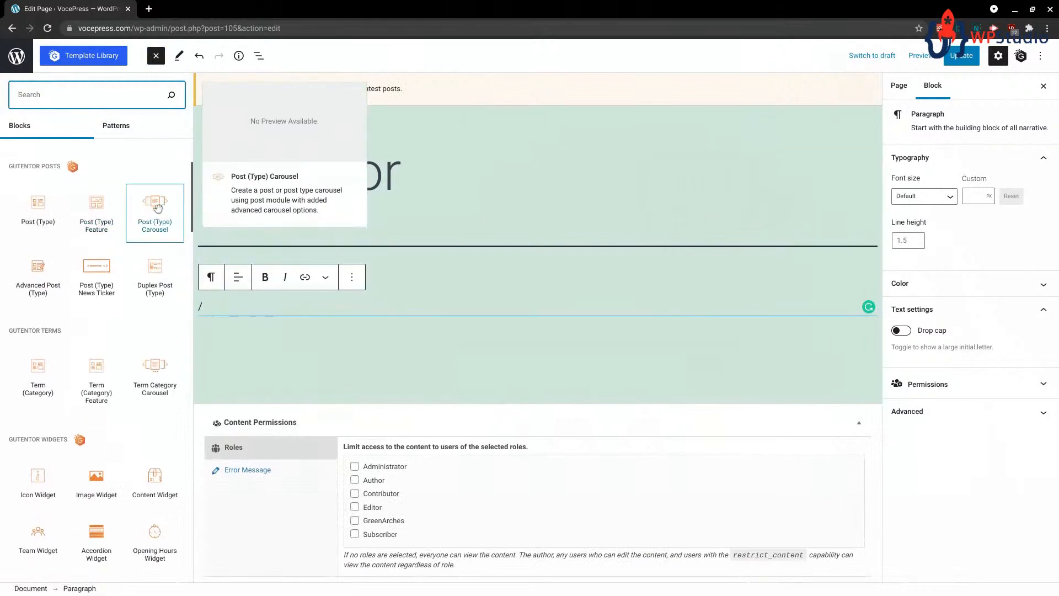
mouse_move(108, 274)
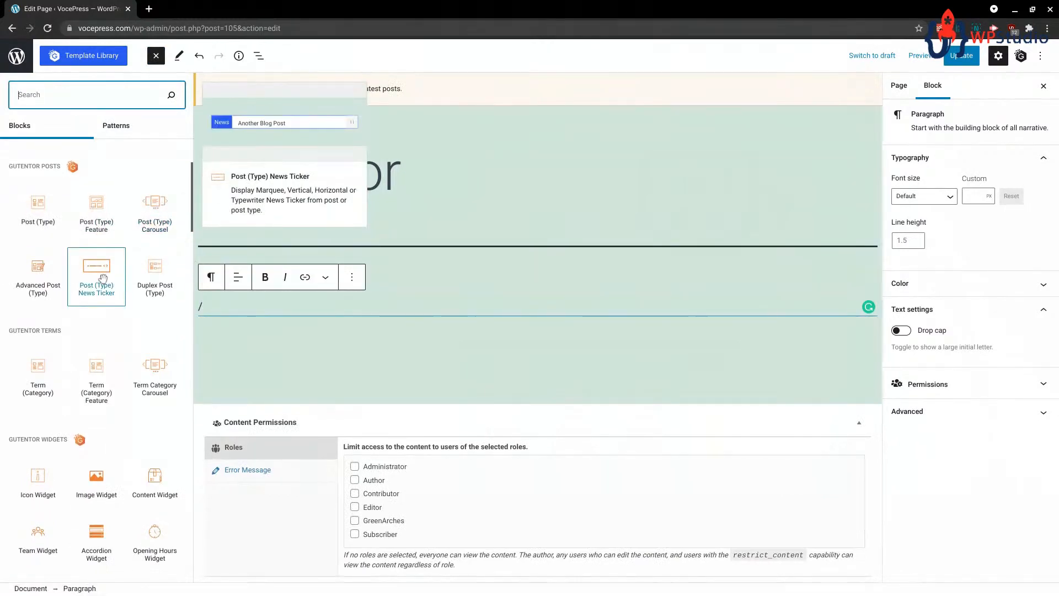
click(38, 273)
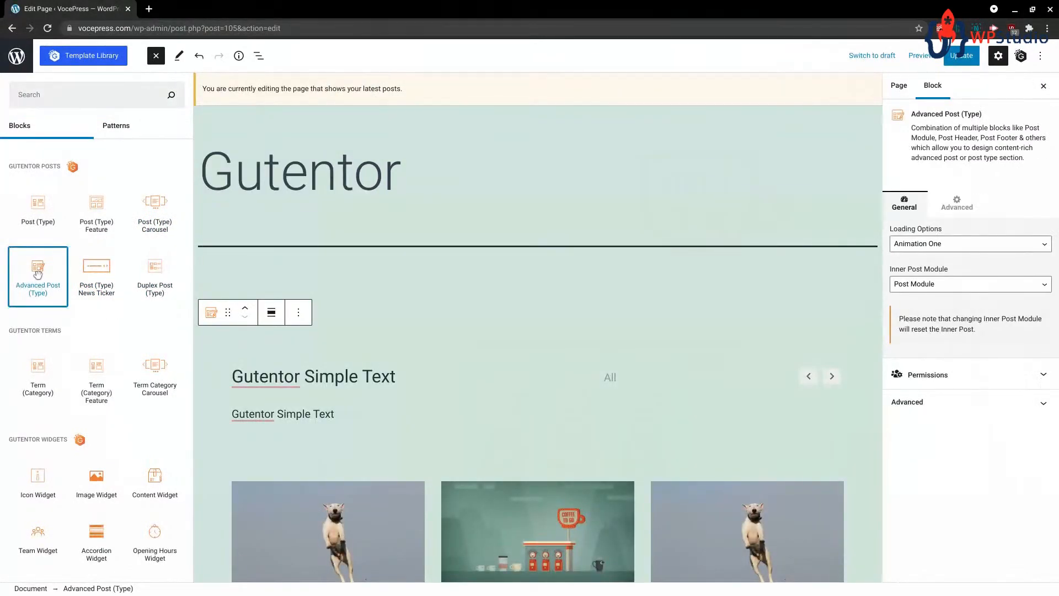
- Examine the Advanced Post (Type) block's header texts, Term Filter settings, navigation arrows and post grid
scroll(636, 435, down, 3)
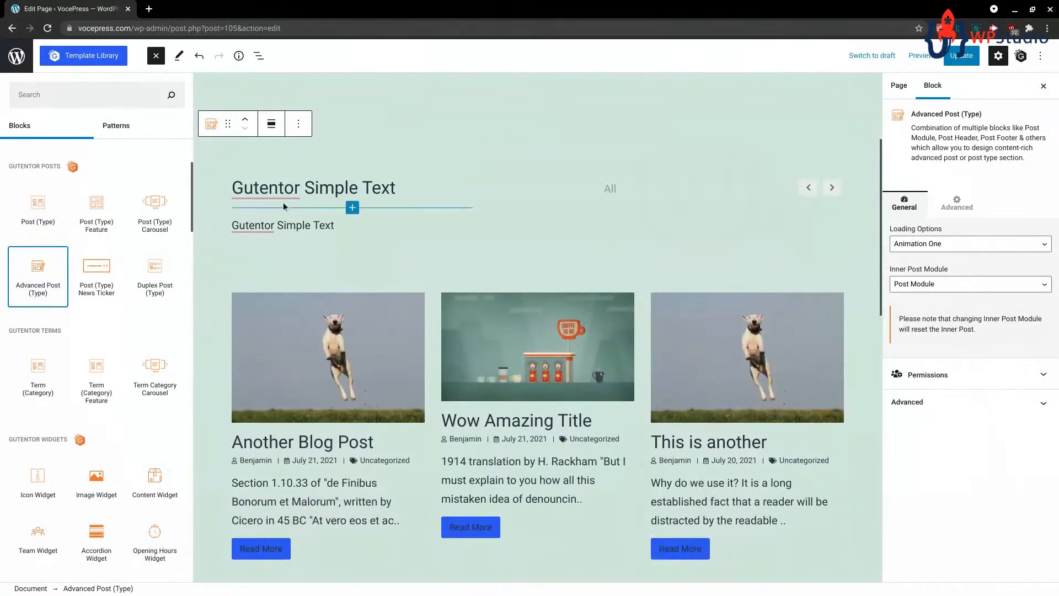
mouse_move(248, 187)
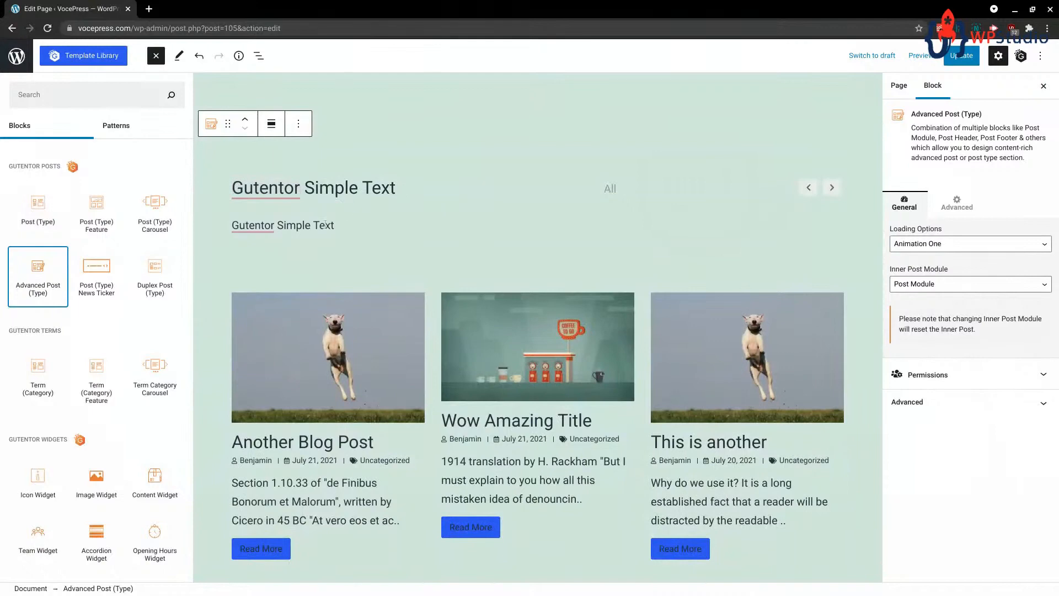
click(319, 226)
click(248, 266)
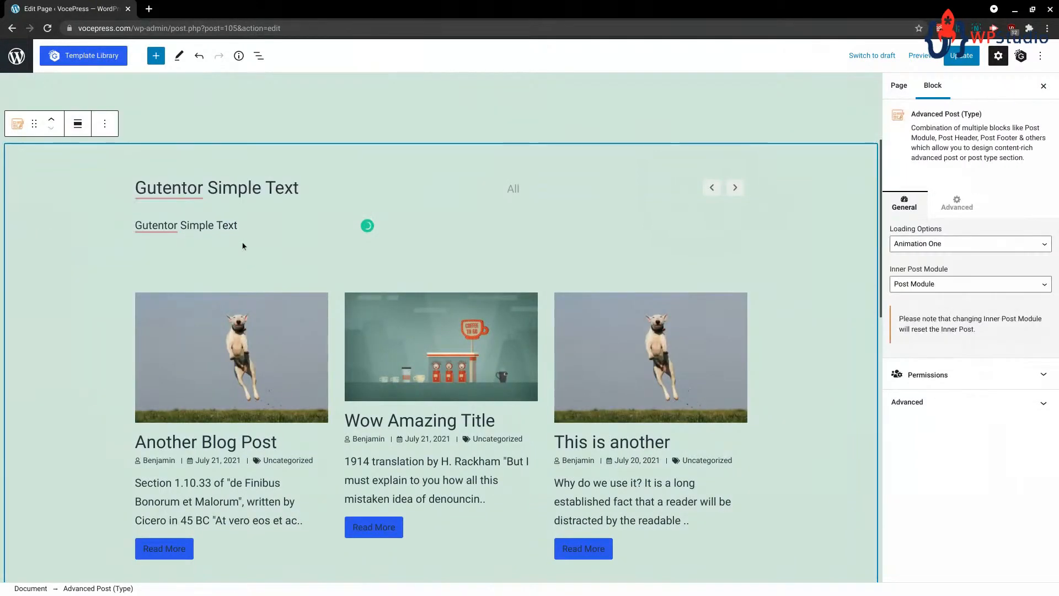
click(508, 190)
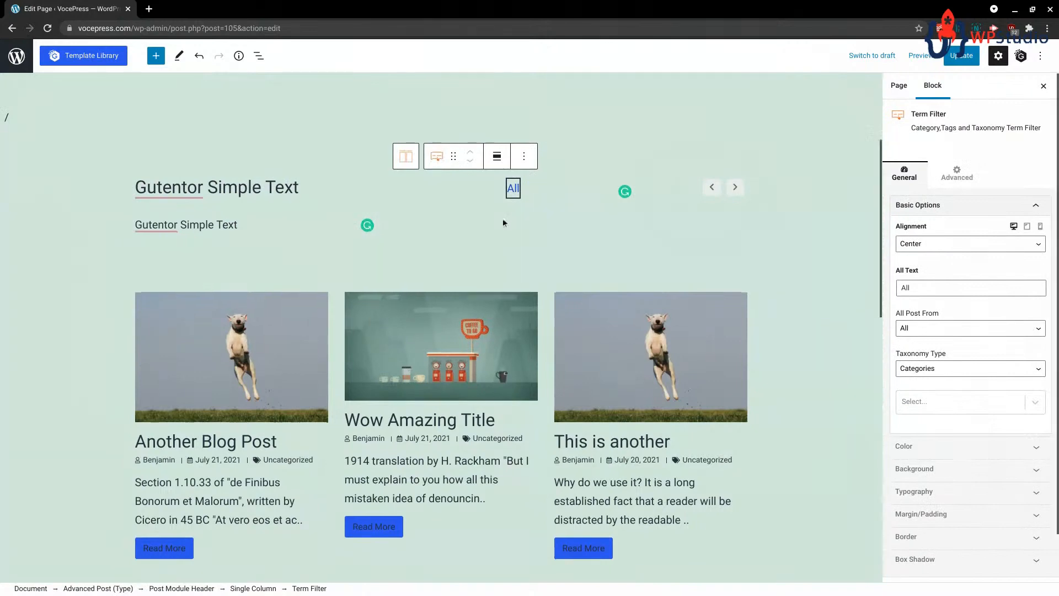
scroll(472, 331, down, 3)
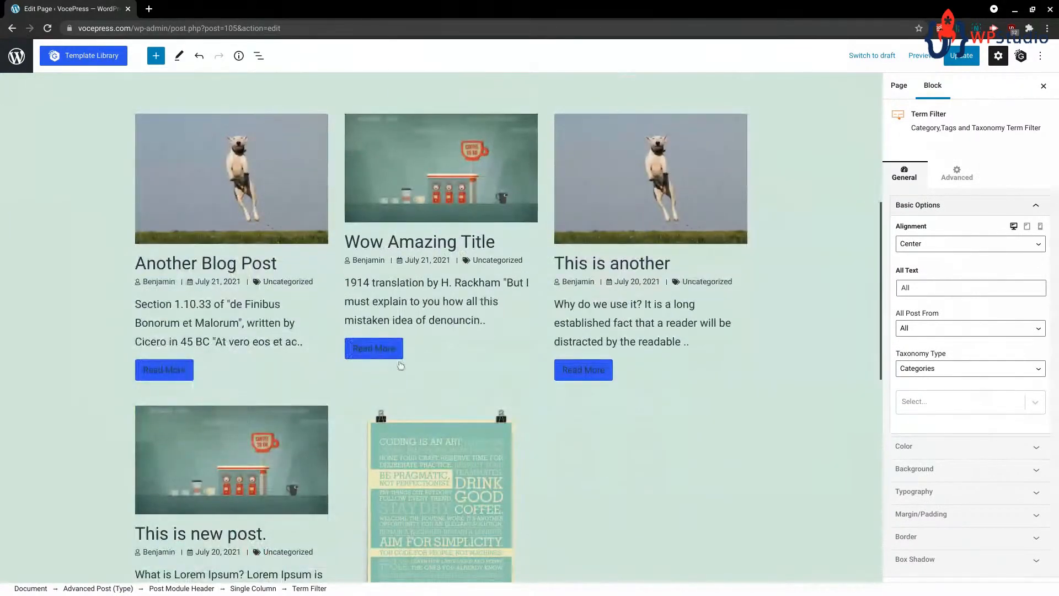
scroll(472, 337, up, 4)
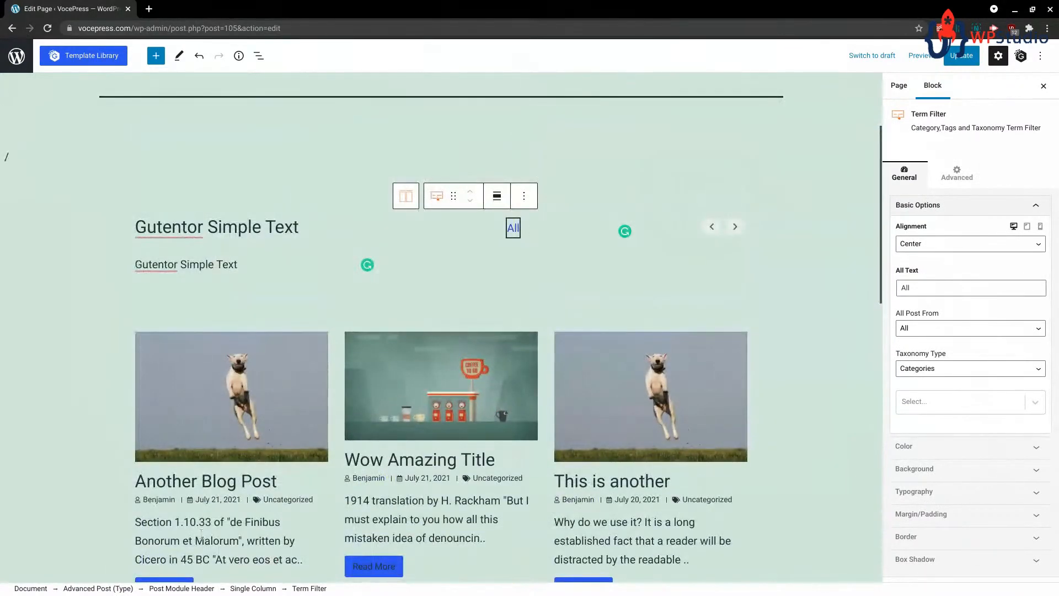
scroll(386, 475, down, 4)
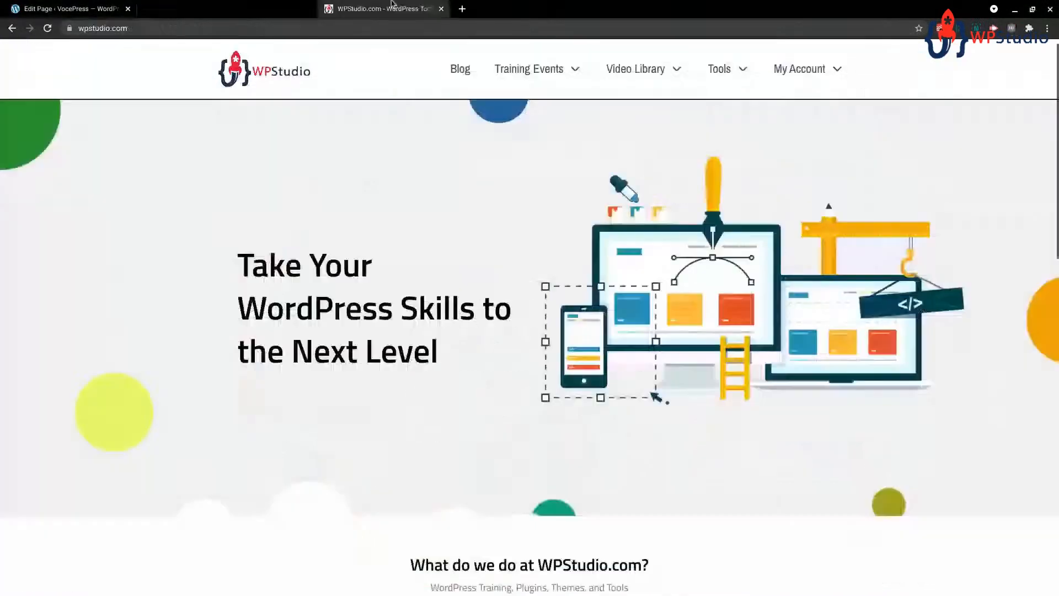
- Open the blog page on WPStudio.com and look over its Latest WPStudio News listing
click(461, 70)
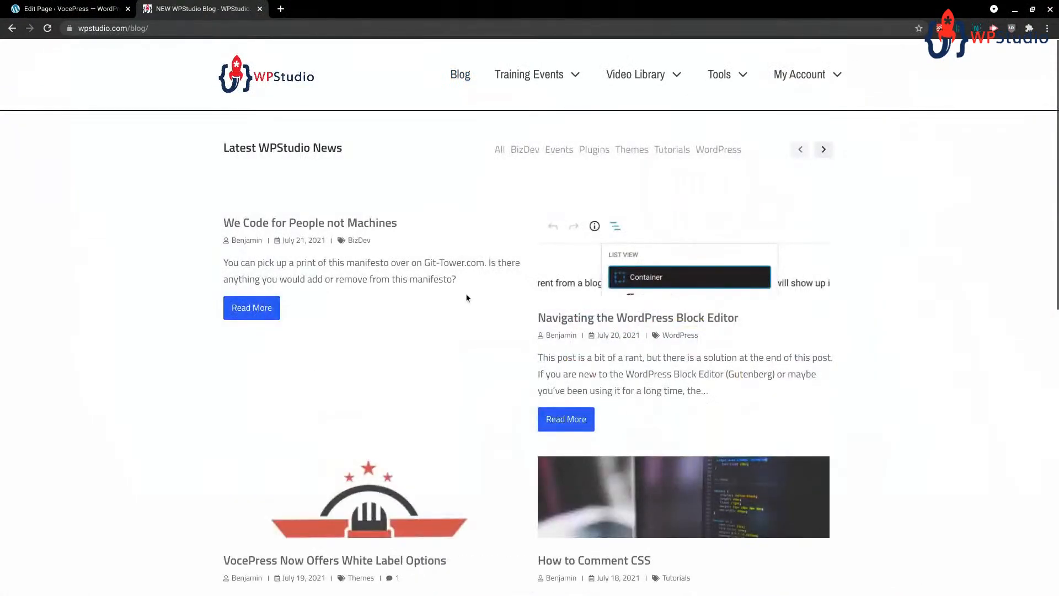
scroll(486, 296, down, 3)
scroll(544, 194, up, 3)
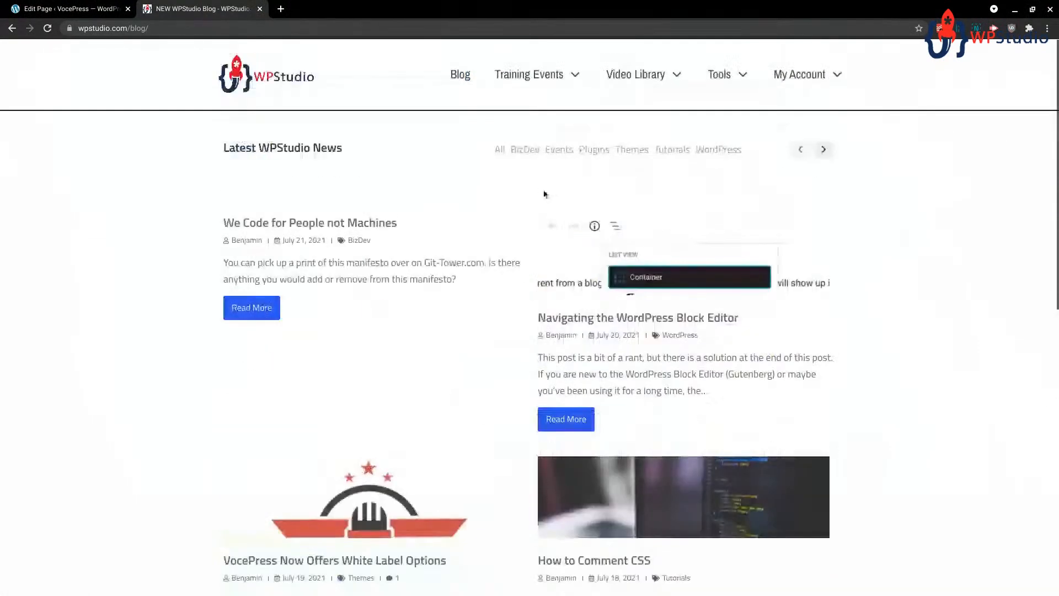
- Filter the blog's news listing by Plugins, Tutorials and WordPress to compare the posts of each category
click(595, 150)
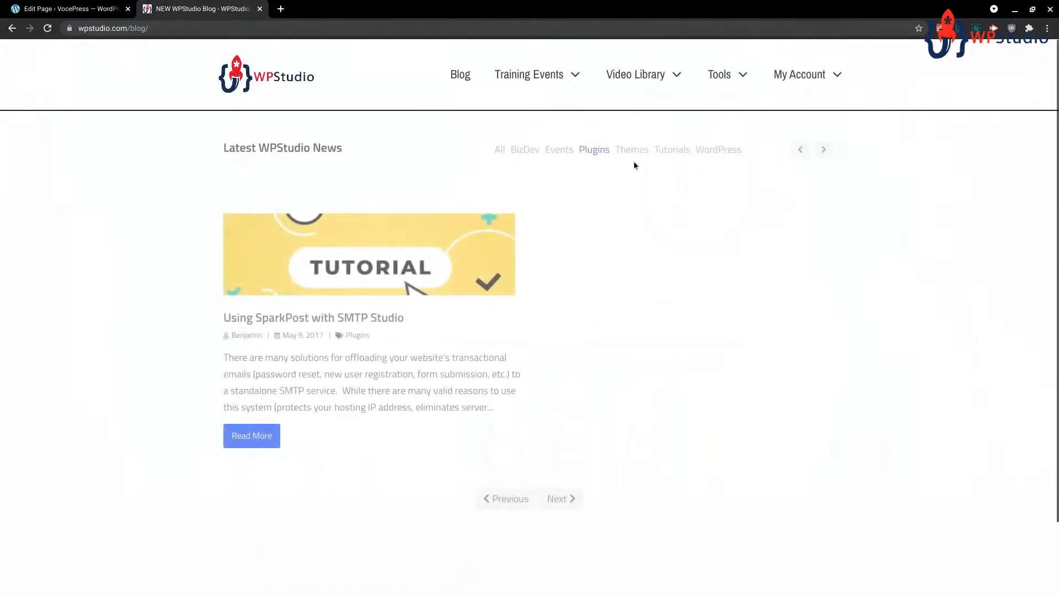
click(674, 150)
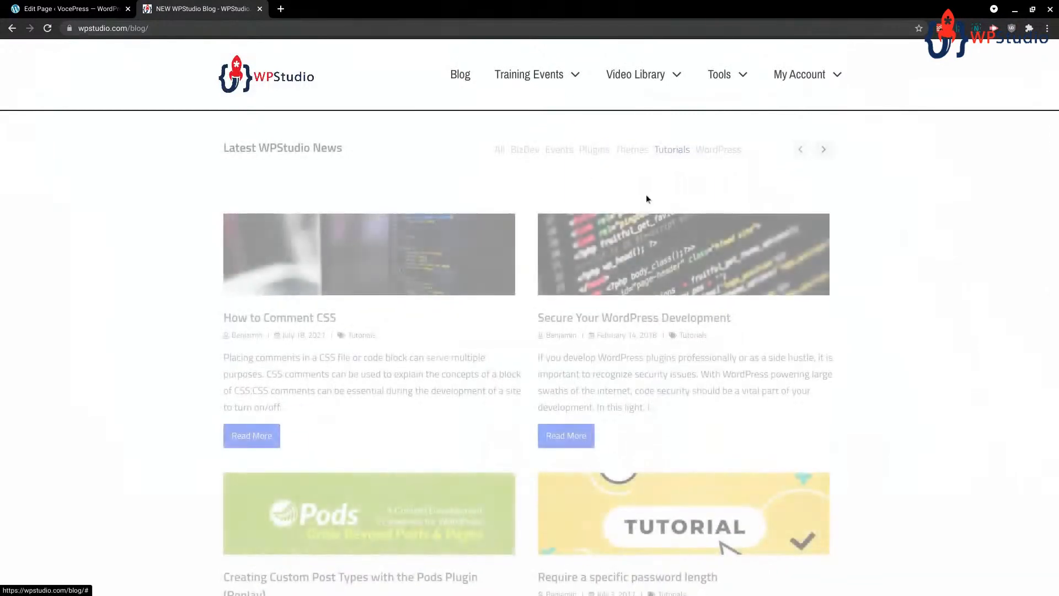
scroll(300, 303, down, 4)
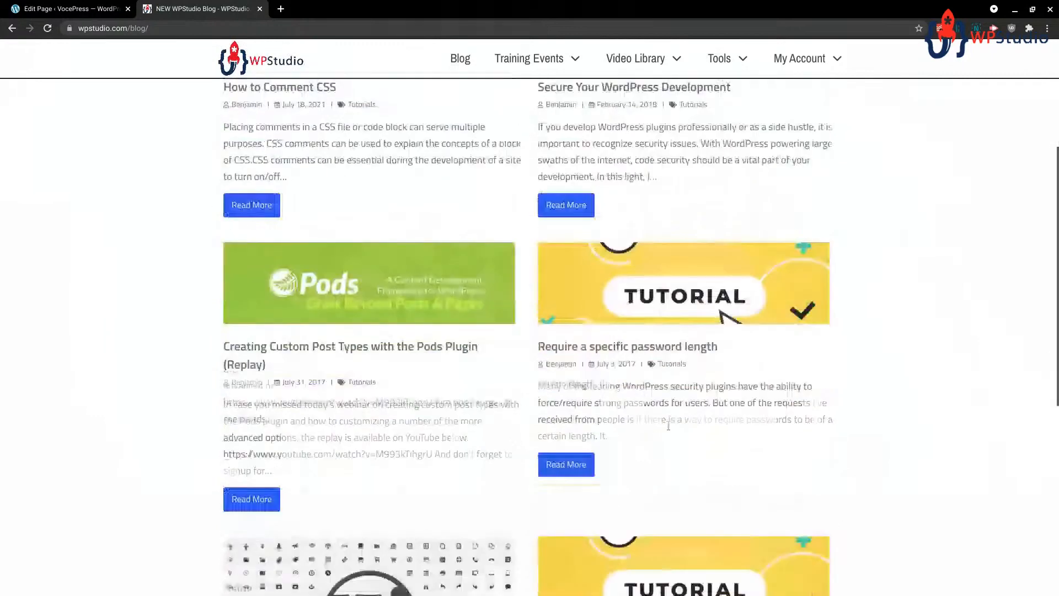
scroll(669, 425, up, 4)
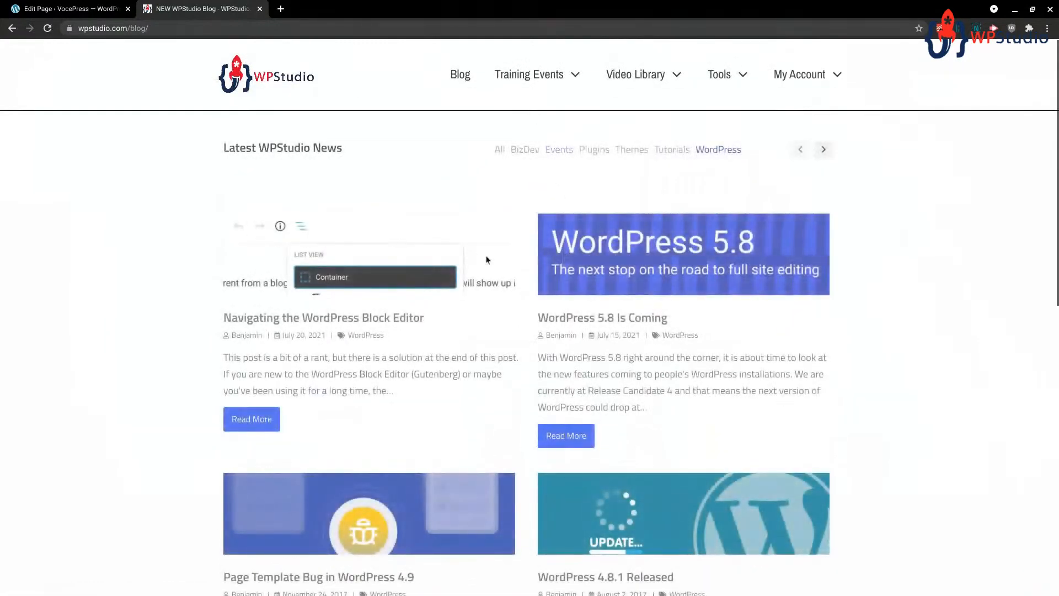
- Close the WPStudio blog page and look over the Advanced Post (Type) block in the page editor again
scroll(487, 260, down, 3)
scroll(561, 307, up, 3)
drag(167, 13, 150, 34)
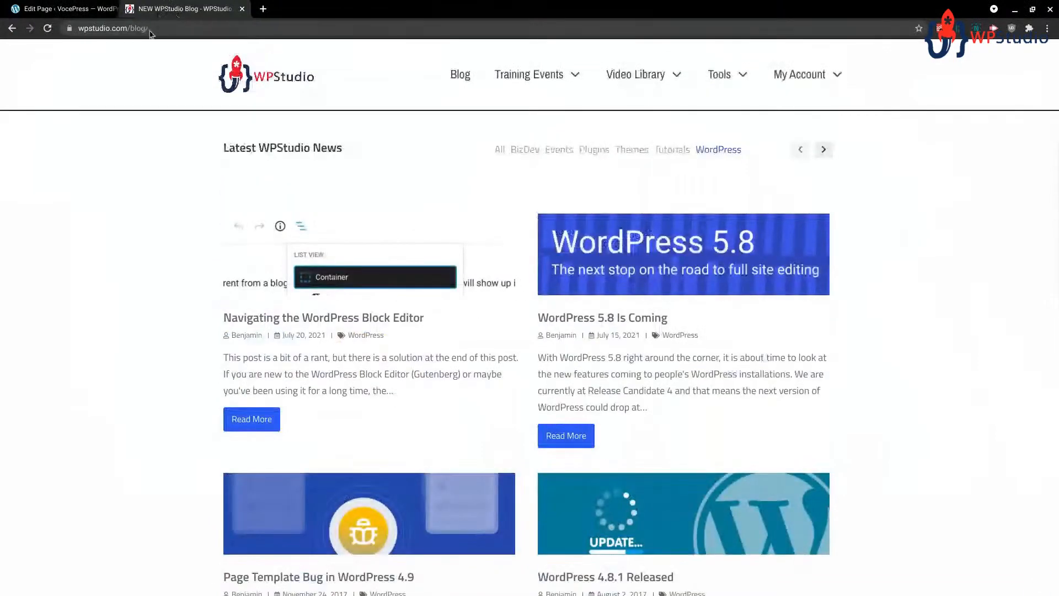
key(ctrl+w)
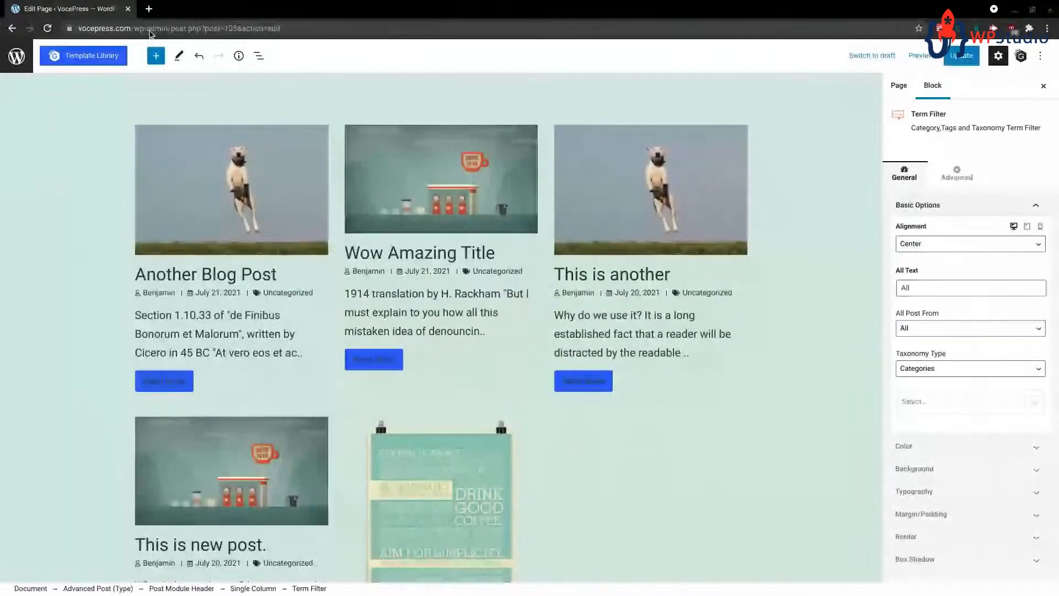
scroll(338, 302, up, 4)
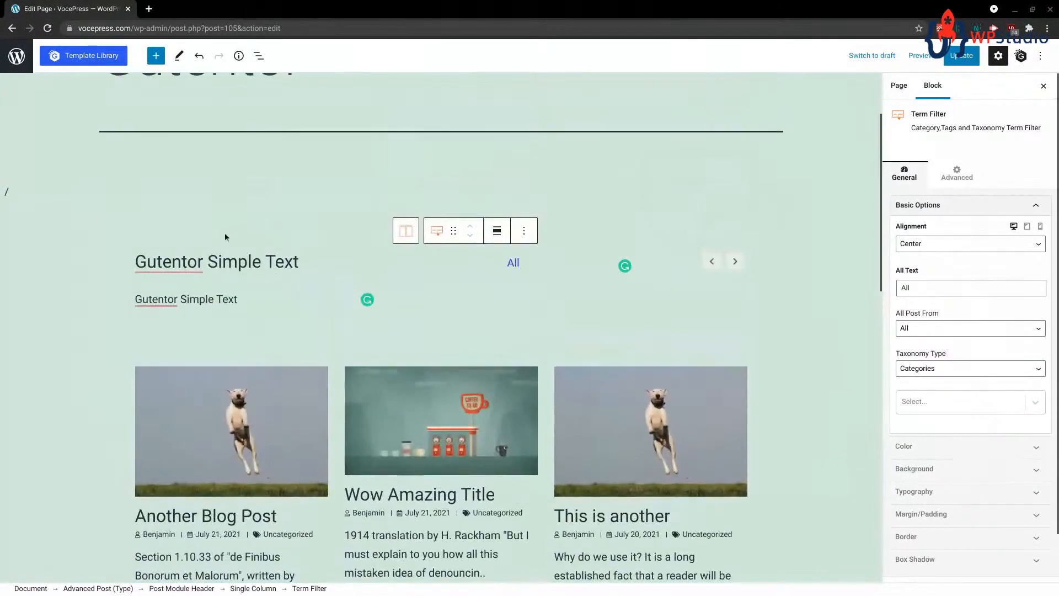
scroll(630, 302, down, 3)
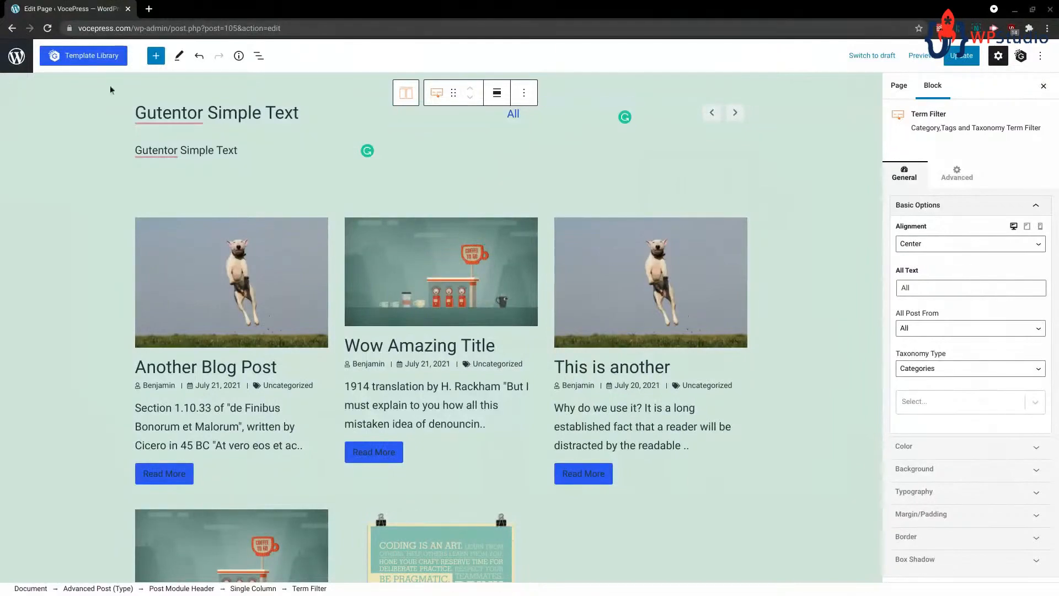
- Leave the page editor without saving the changes and open the site's Reading settings
click(25, 58)
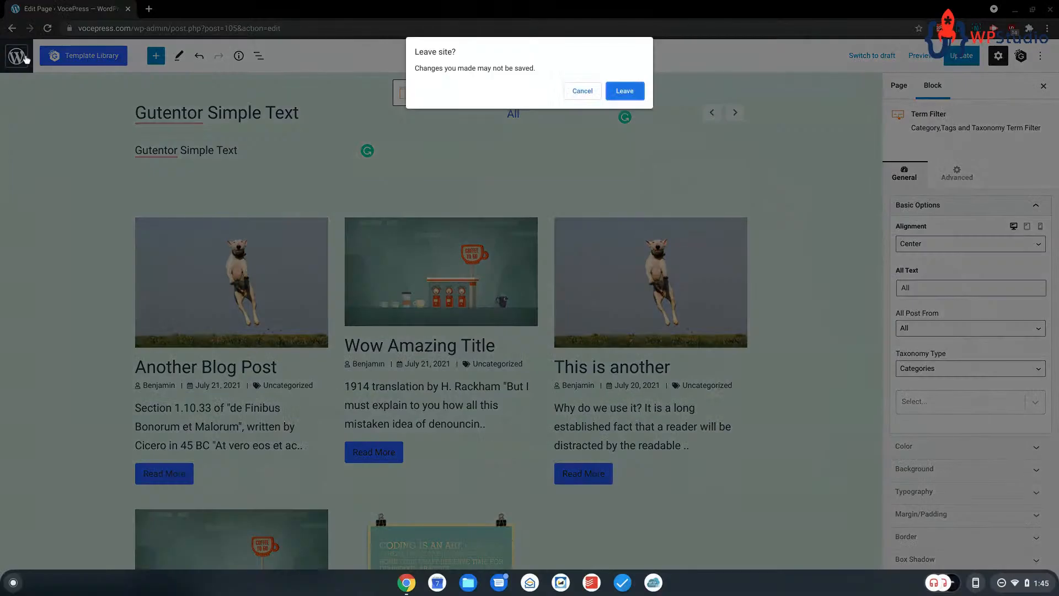
click(625, 91)
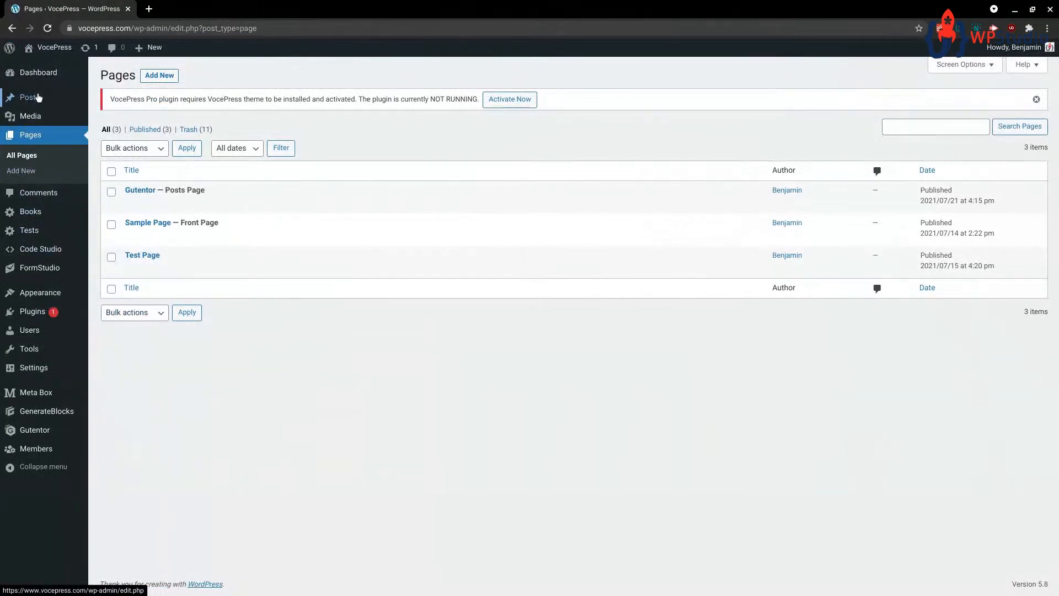
mouse_move(36, 98)
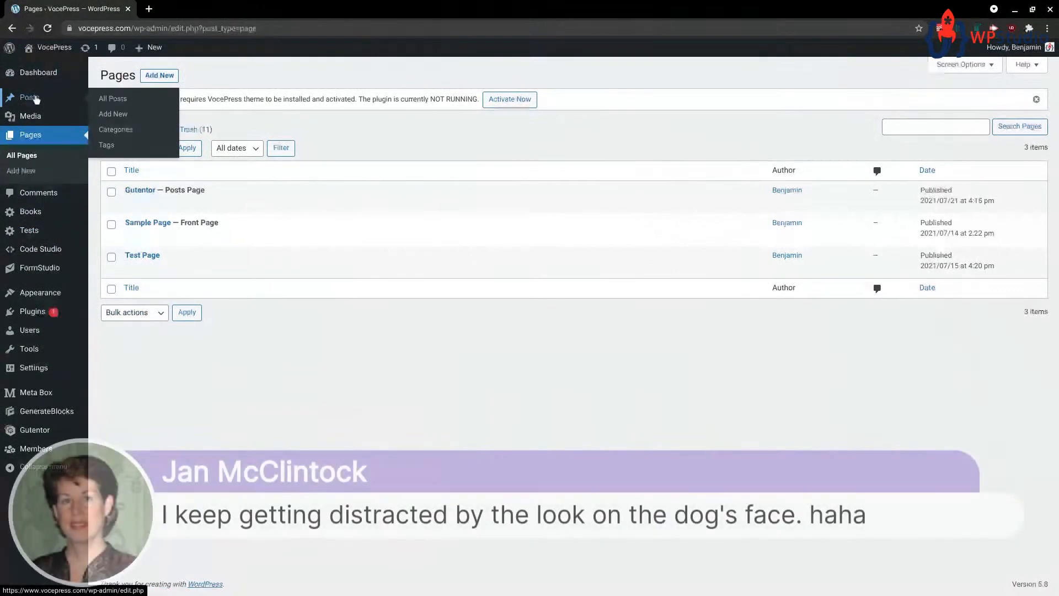
mouse_move(25, 365)
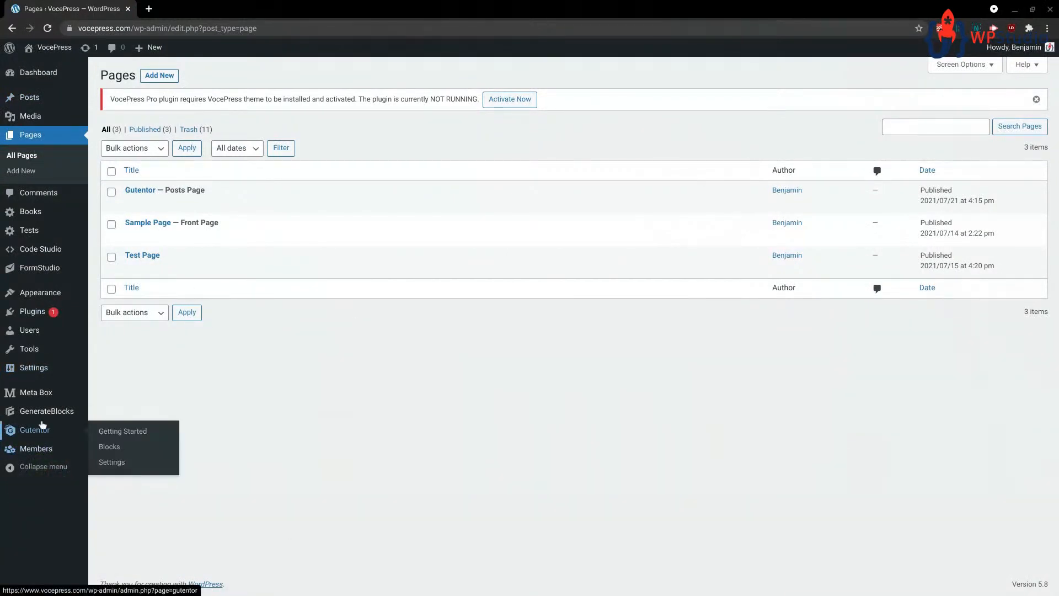
click(116, 415)
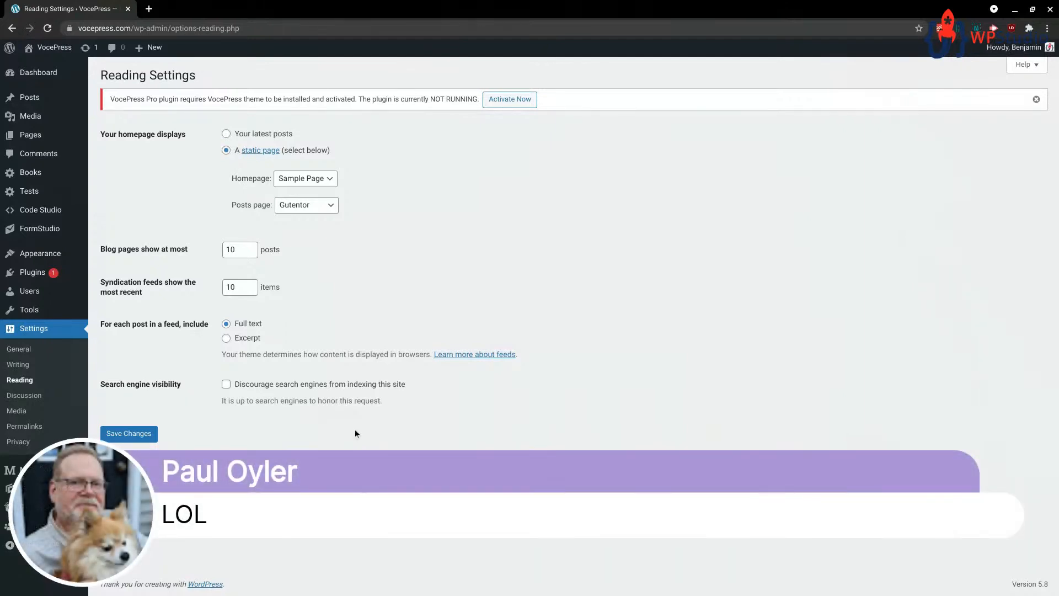
- Reopen the Gutentor page for editing from the list of pages and select its Post (Type) block
mouse_move(31, 137)
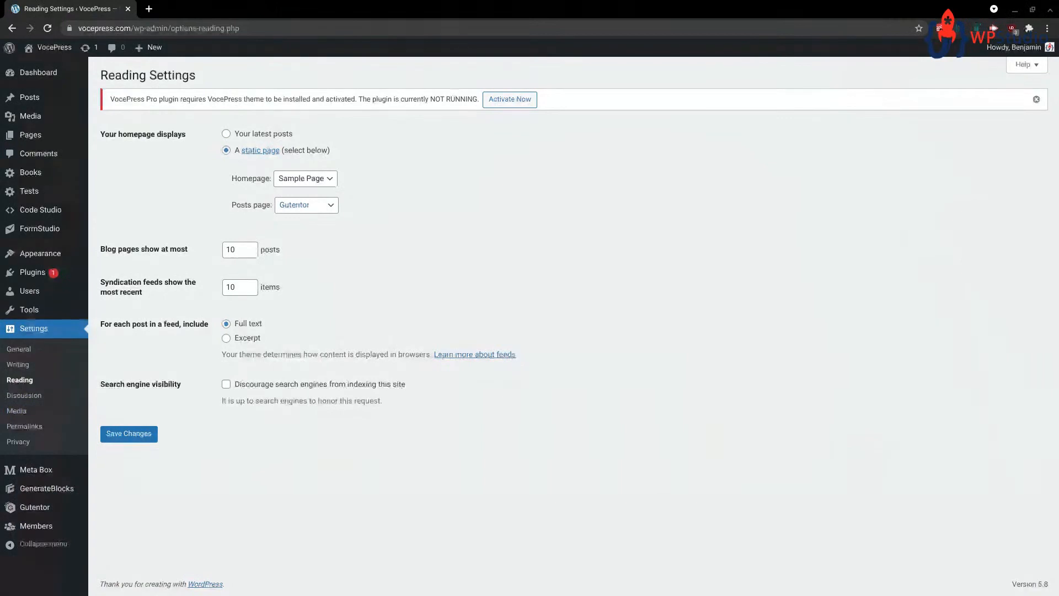
mouse_move(31, 198)
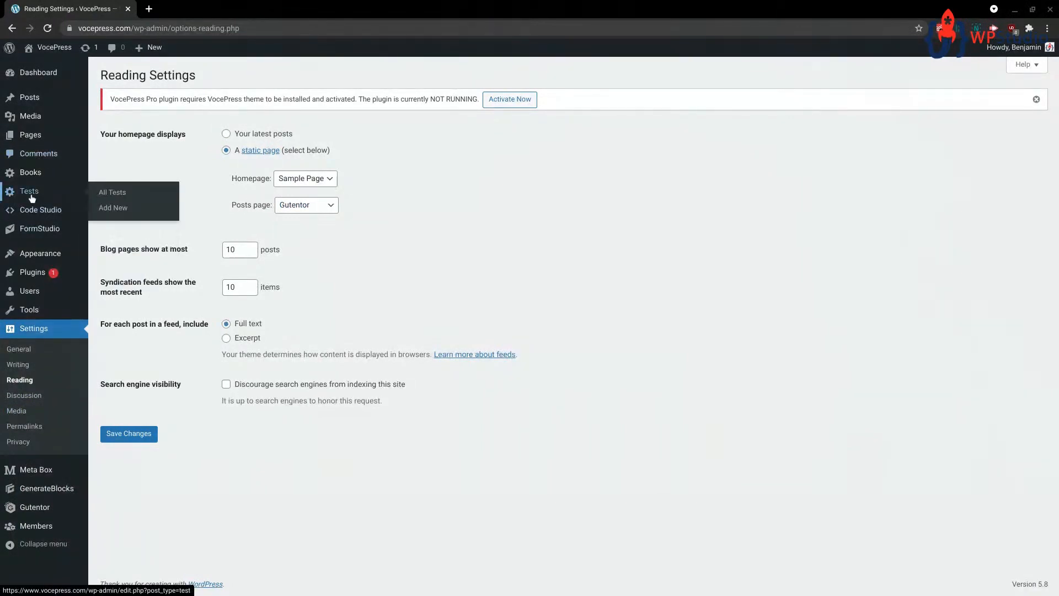
mouse_move(35, 176)
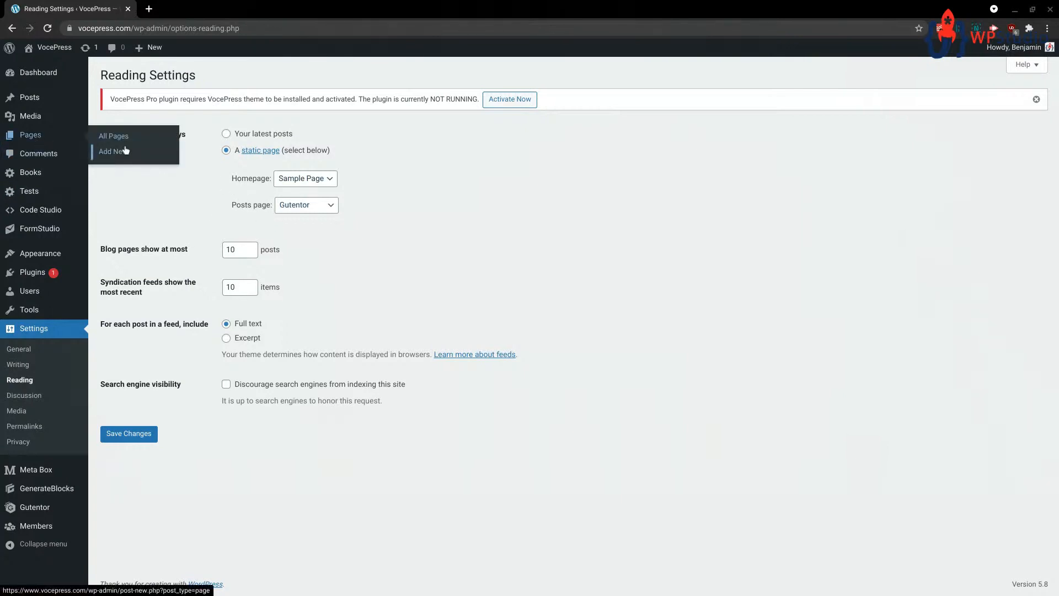
click(120, 141)
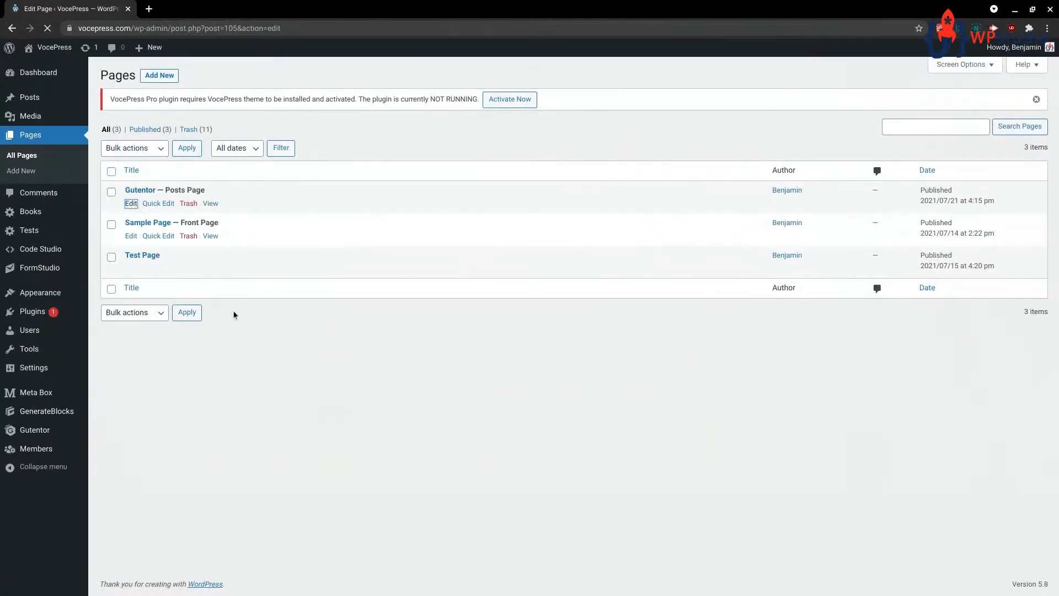
scroll(381, 348, down, 3)
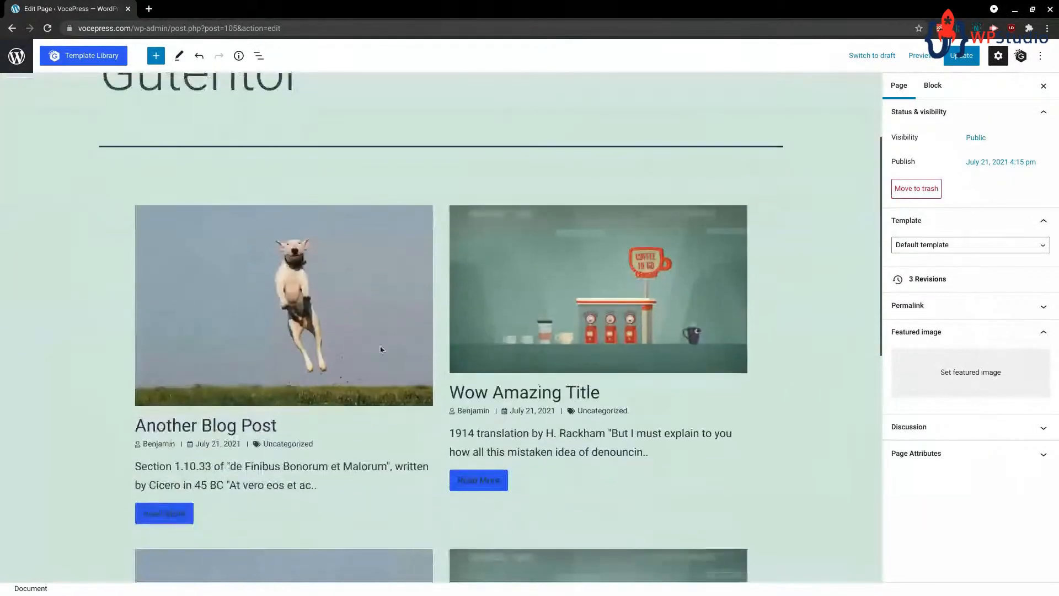
click(162, 232)
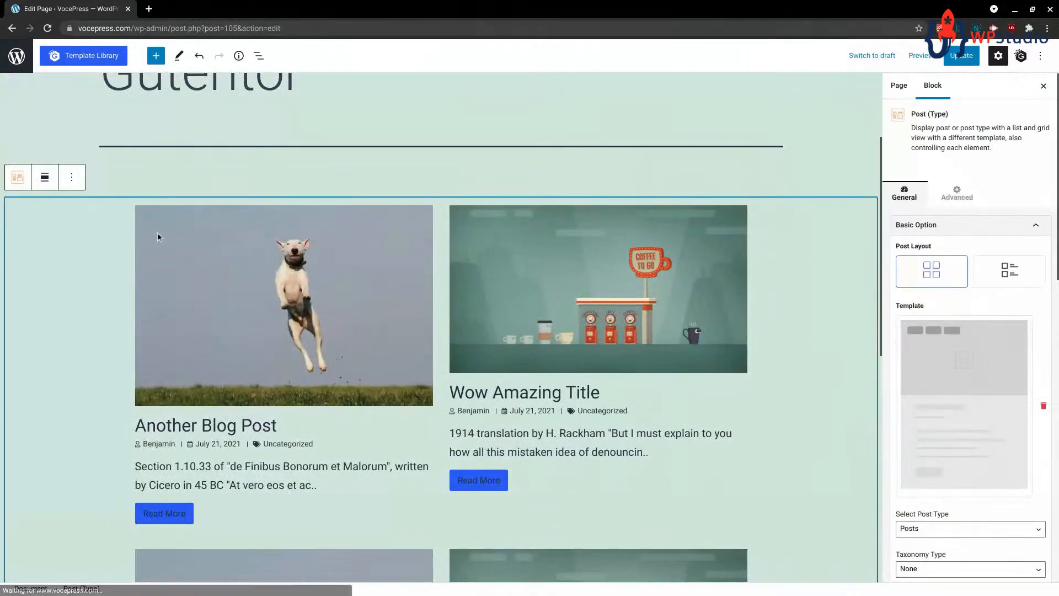
- Try Books and Tests as the Post (Type) block's post type, and leave the editor without saving
scroll(975, 321, down, 4)
click(952, 329)
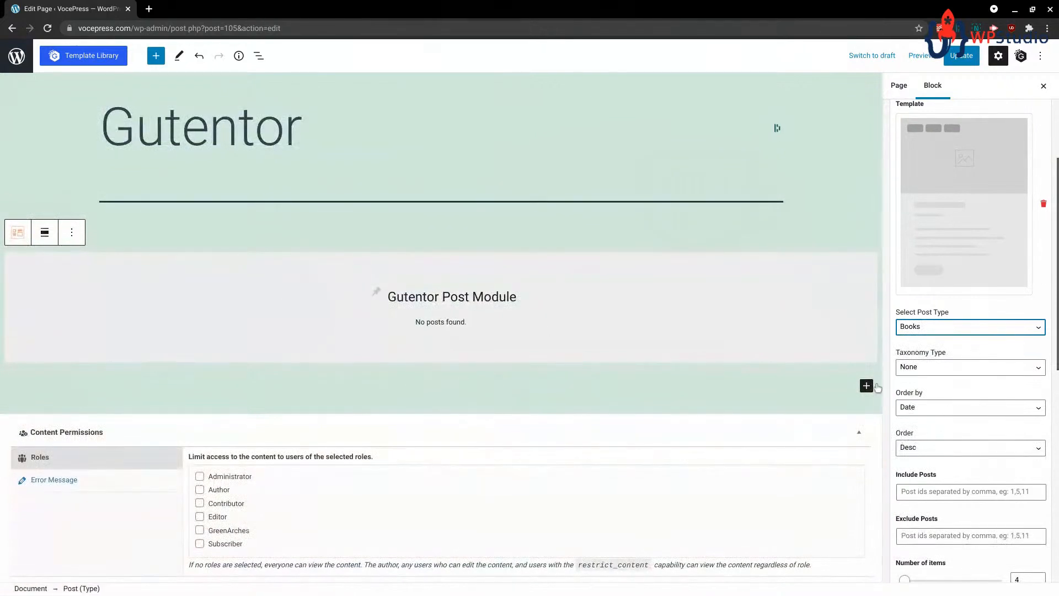
click(939, 332)
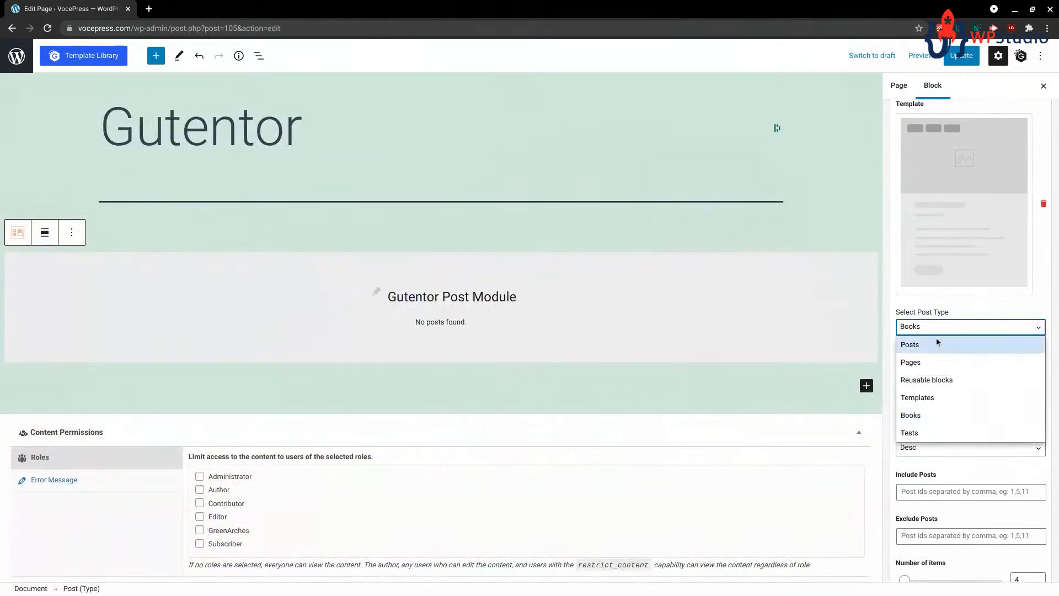
click(911, 433)
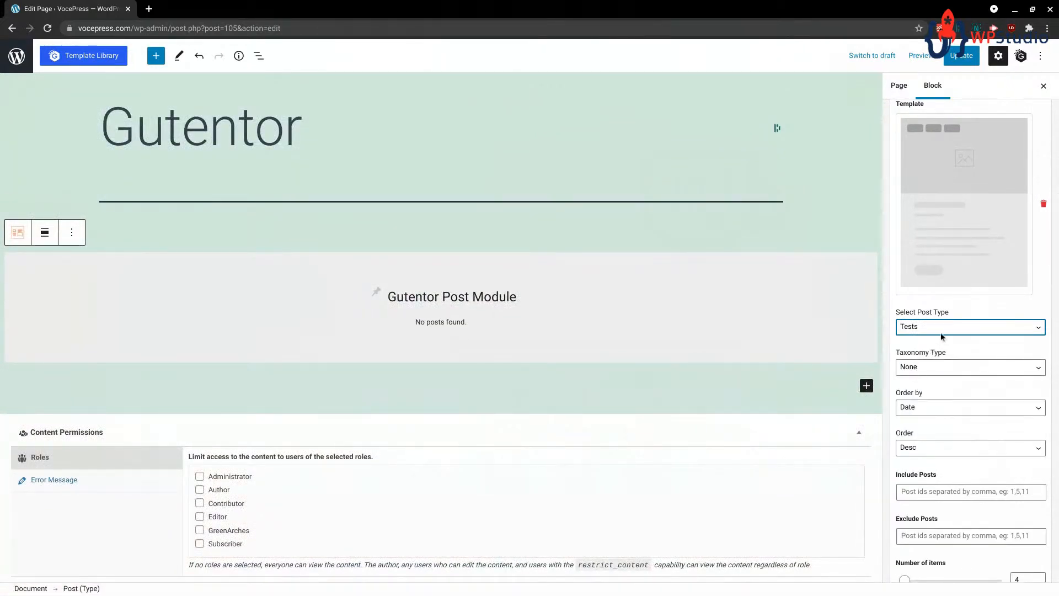
click(941, 333)
click(928, 421)
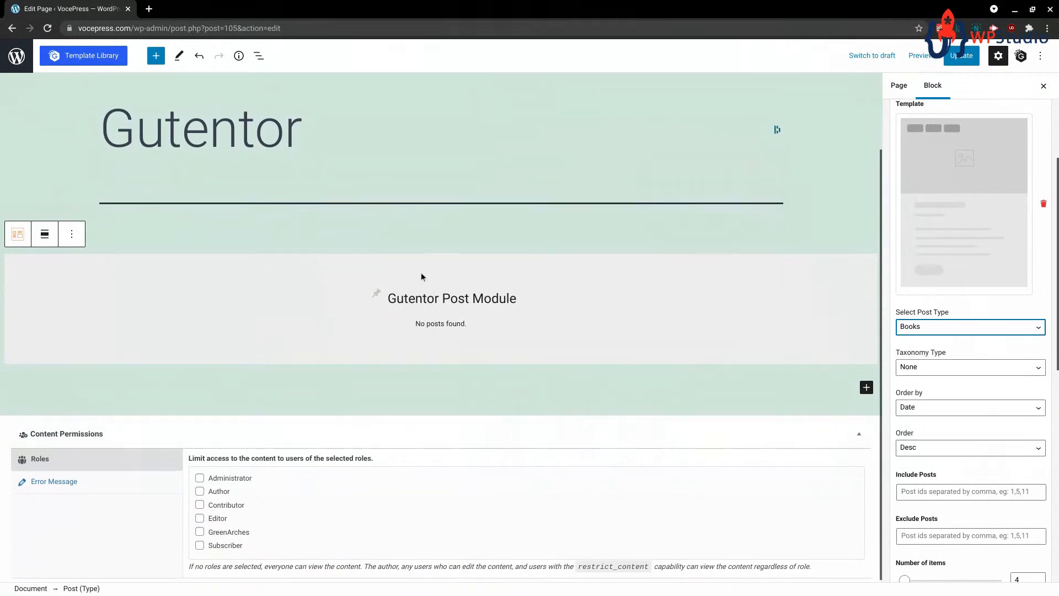
scroll(925, 325, down, 2)
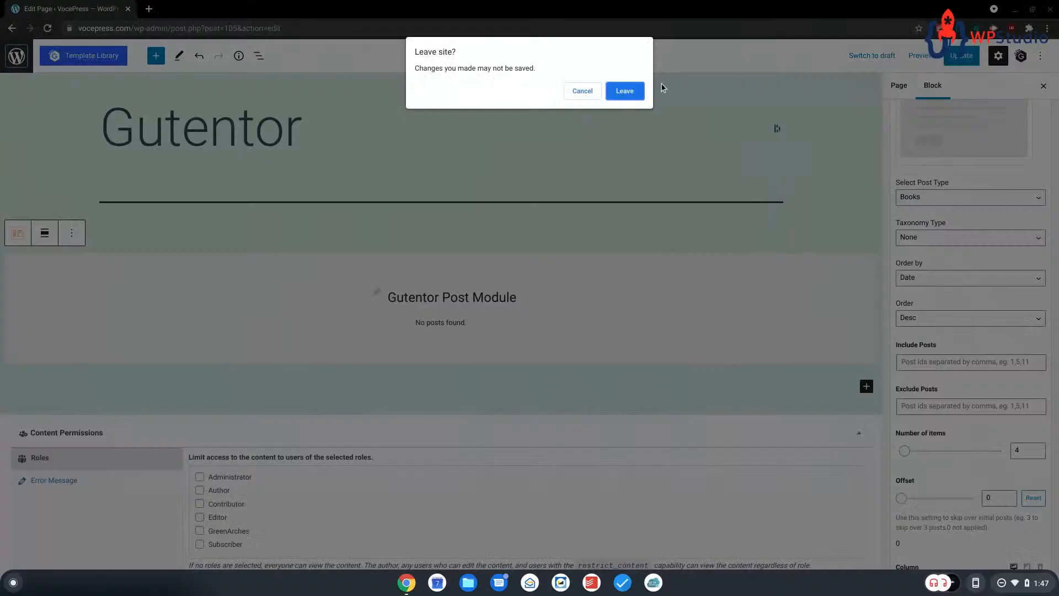
click(627, 91)
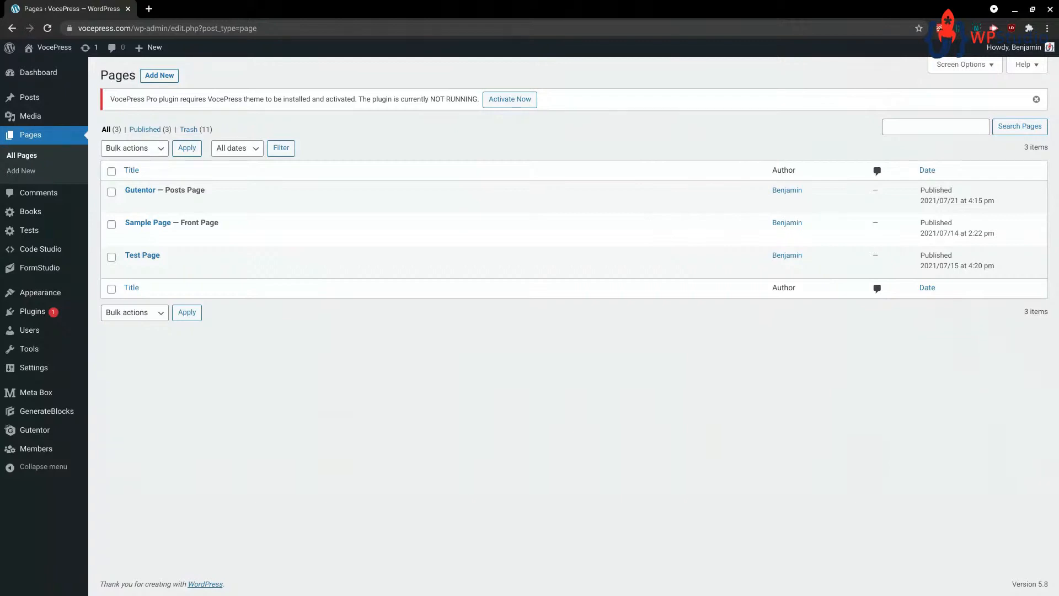
- Find Custom Query Blocks among the installed plugins and activate it
click(29, 311)
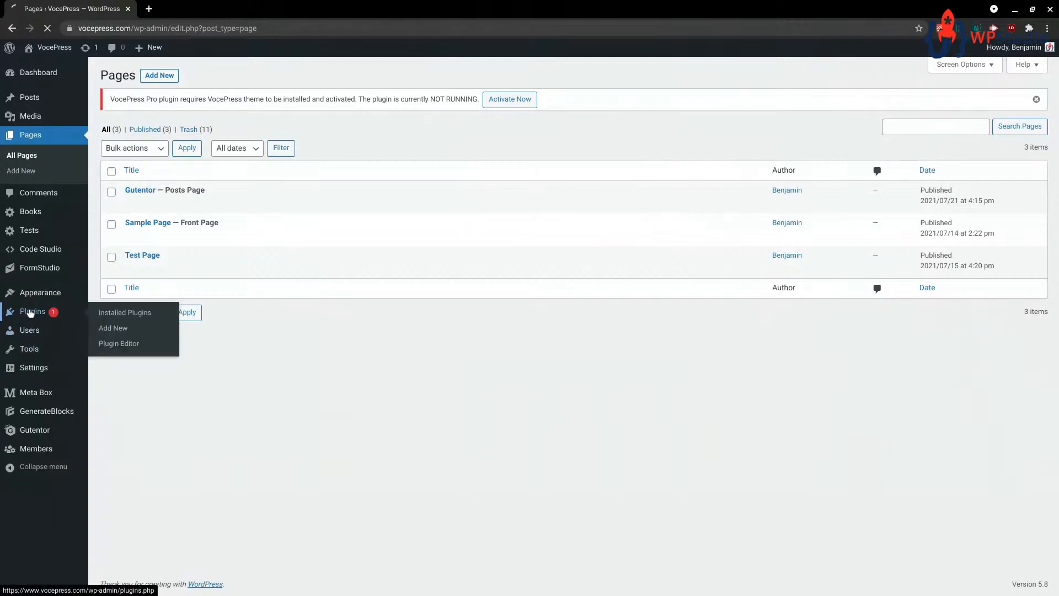
scroll(240, 376, down, 10)
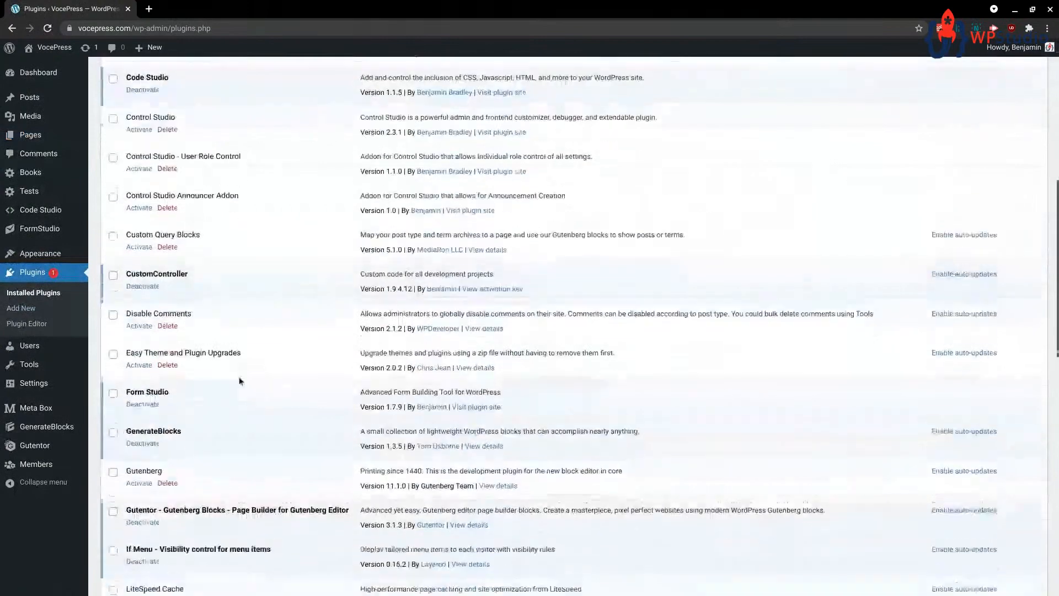
scroll(236, 378, up, 2)
scroll(235, 376, down, 2)
scroll(235, 377, up, 1)
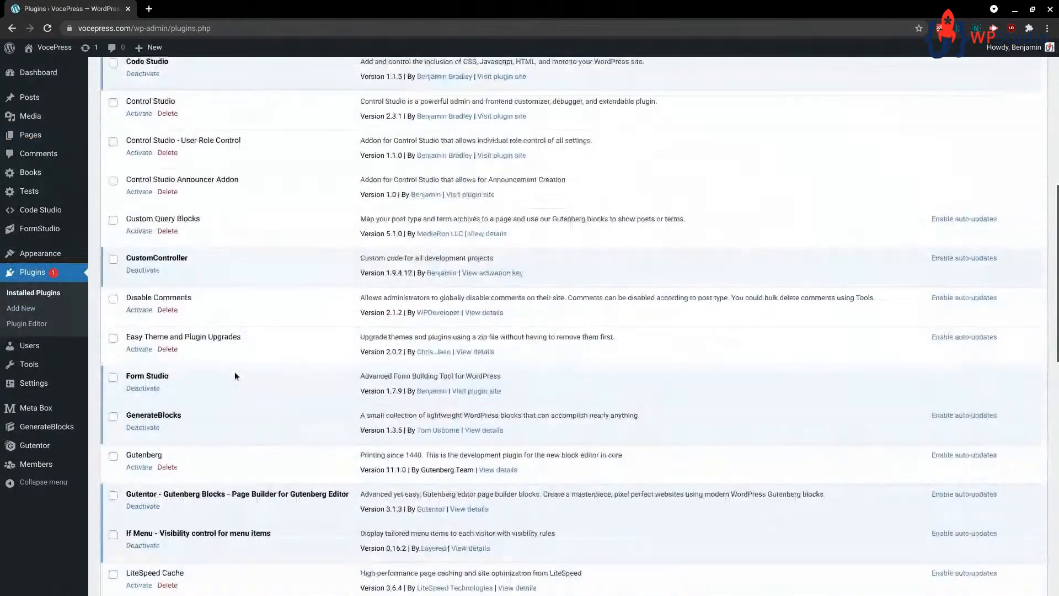
drag(126, 234, 200, 234)
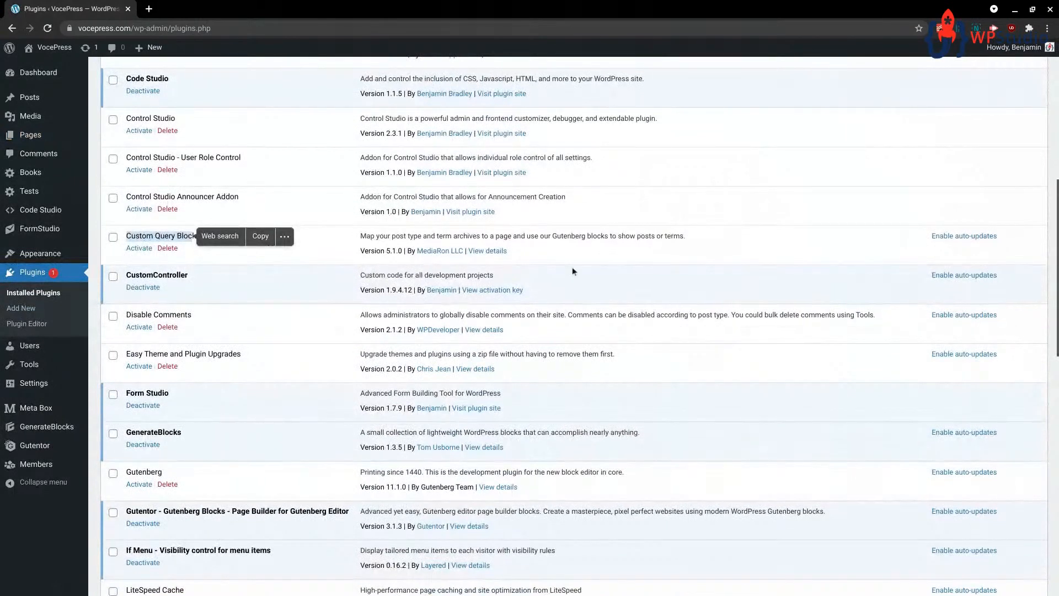
click(227, 271)
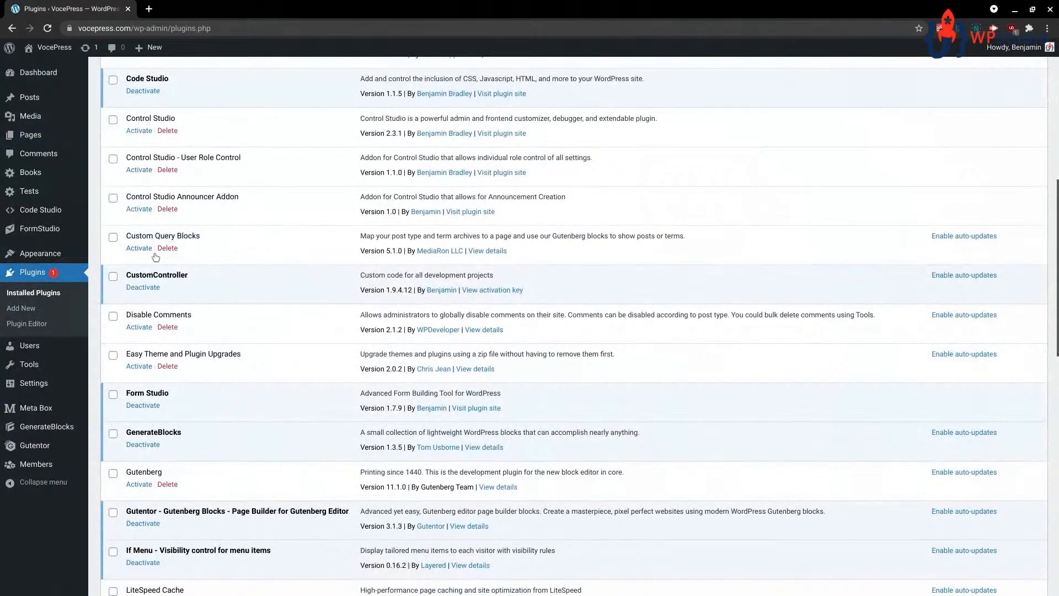
click(138, 249)
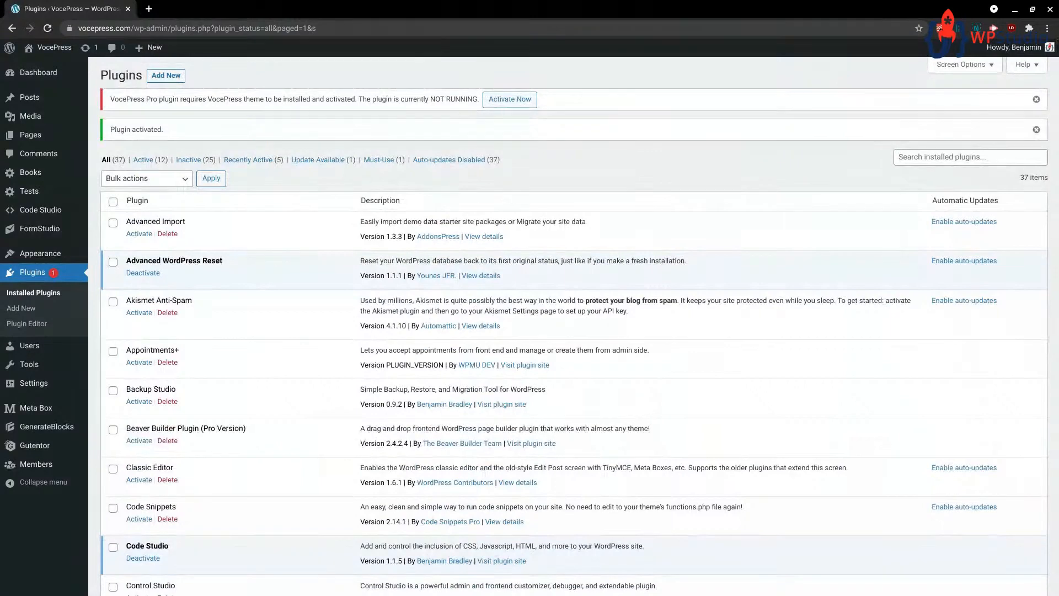
- In the Reading settings, map the Books and Tests post type archives to the Gutentor page
scroll(136, 306, down, 1)
mouse_move(90, 392)
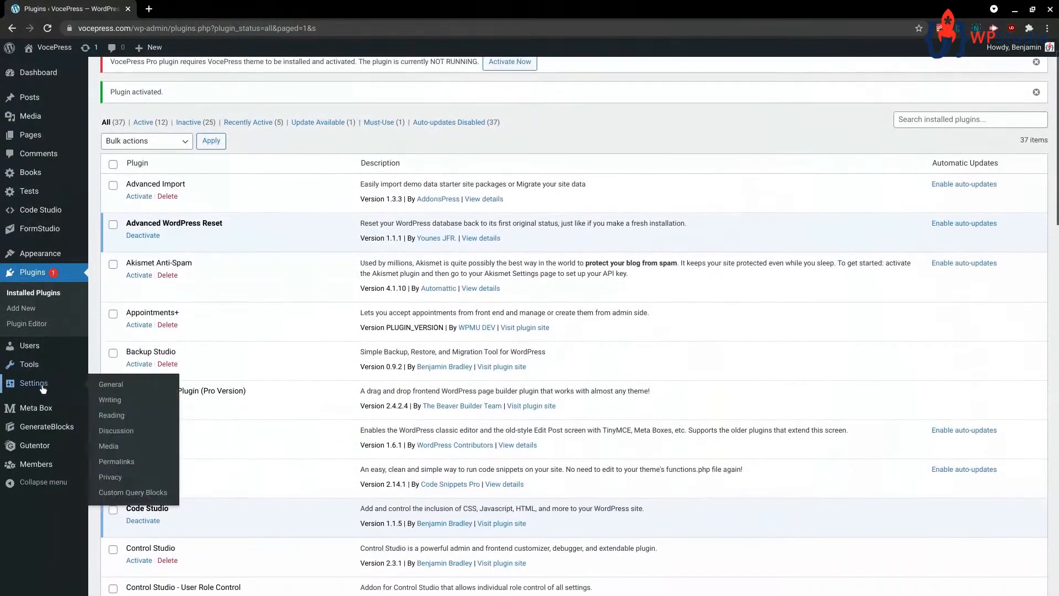
click(112, 417)
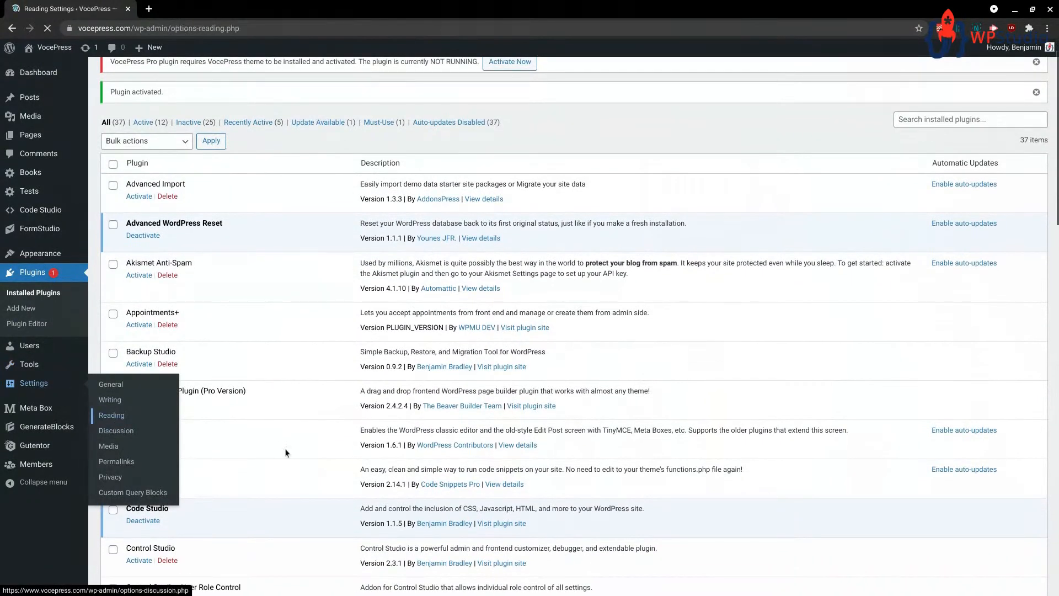
scroll(289, 428, down, 2)
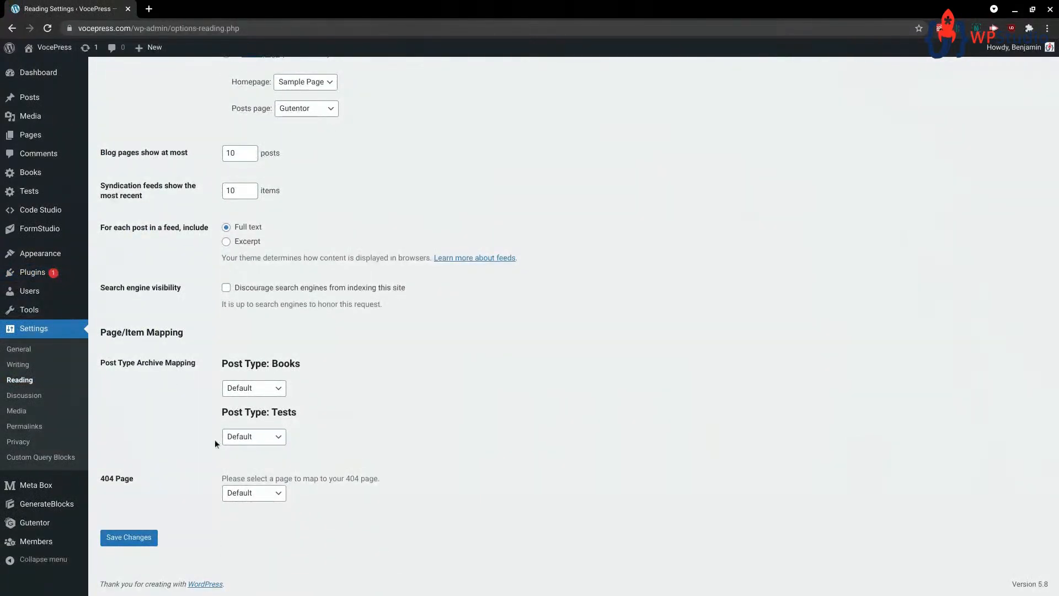
click(277, 394)
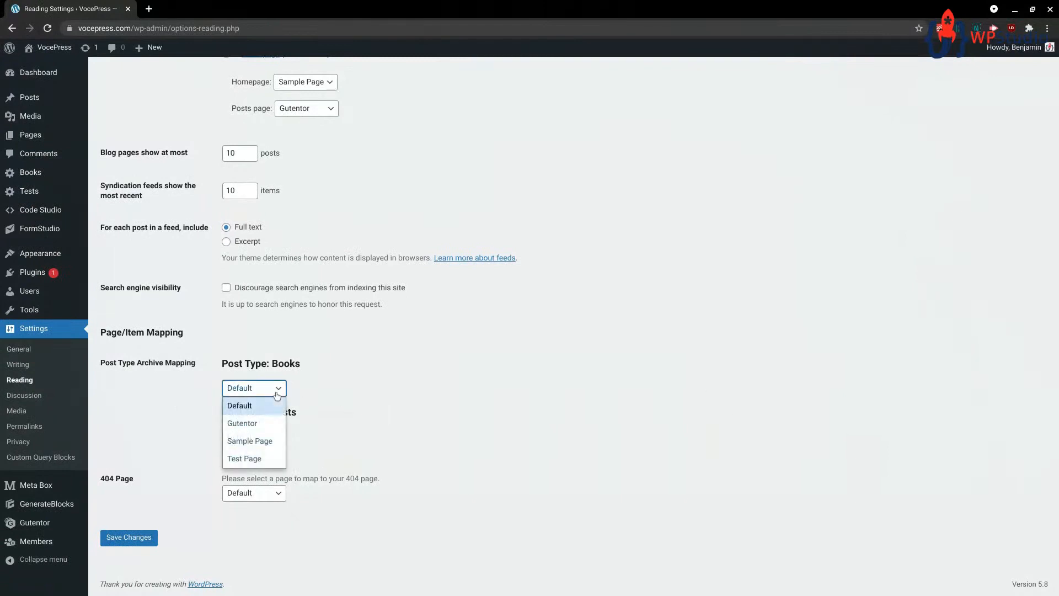
click(272, 425)
click(278, 437)
click(258, 472)
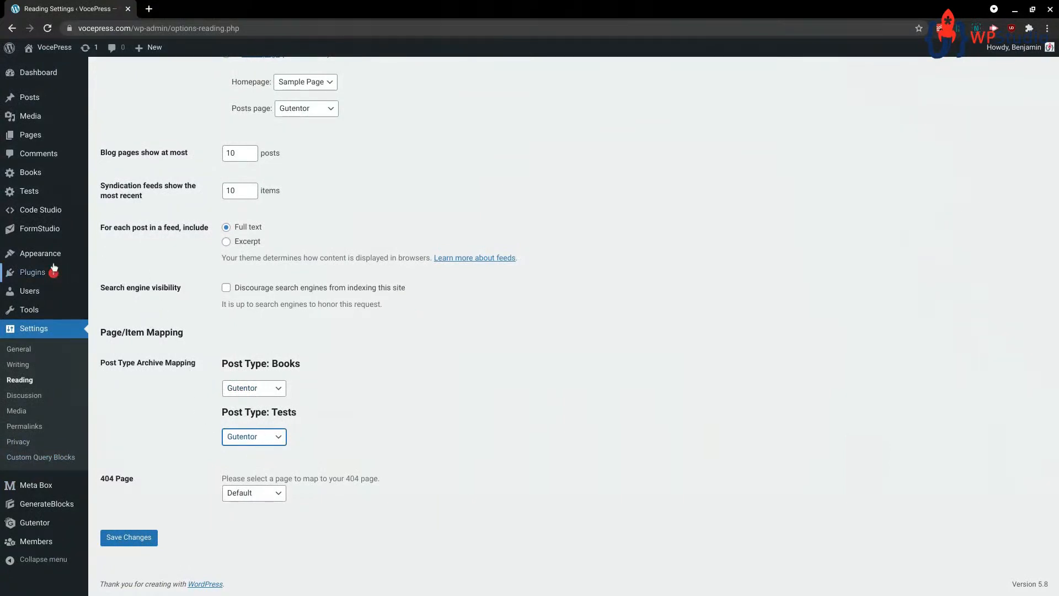
- Open the General options of the Gutentor plugin's settings
mouse_move(37, 262)
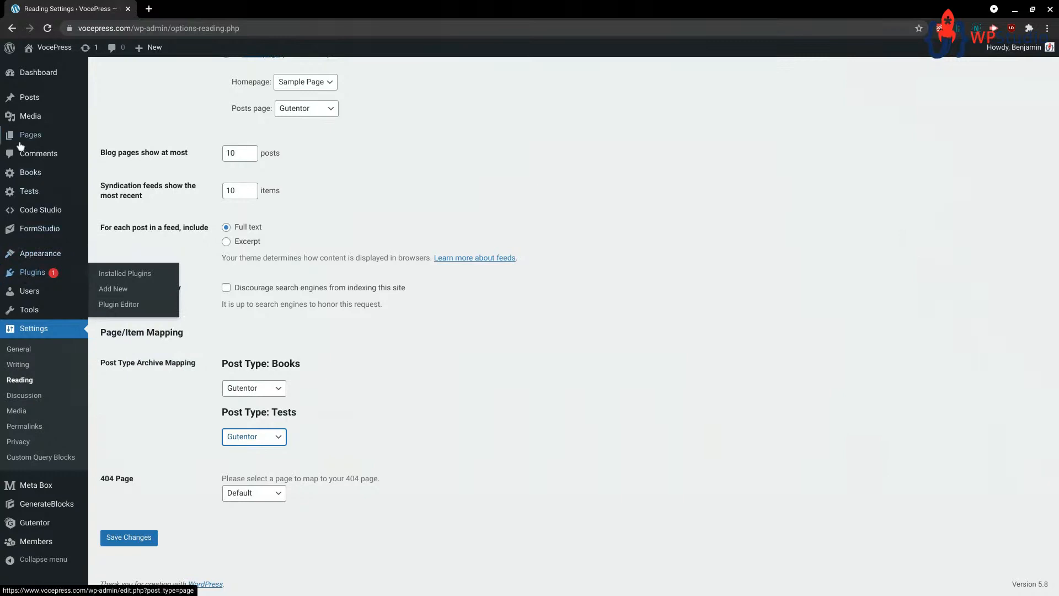
click(55, 531)
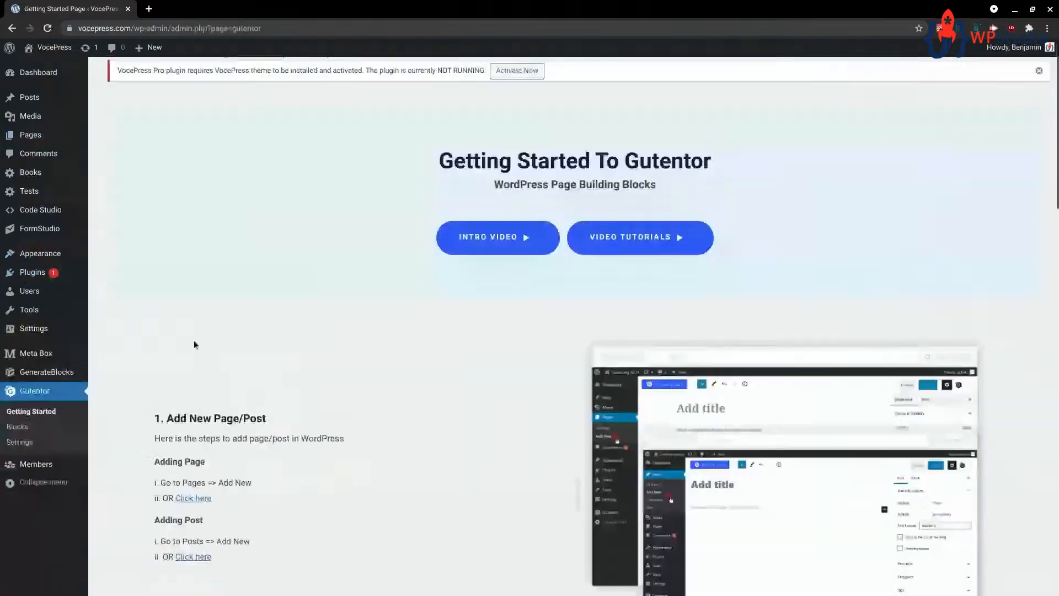
click(20, 442)
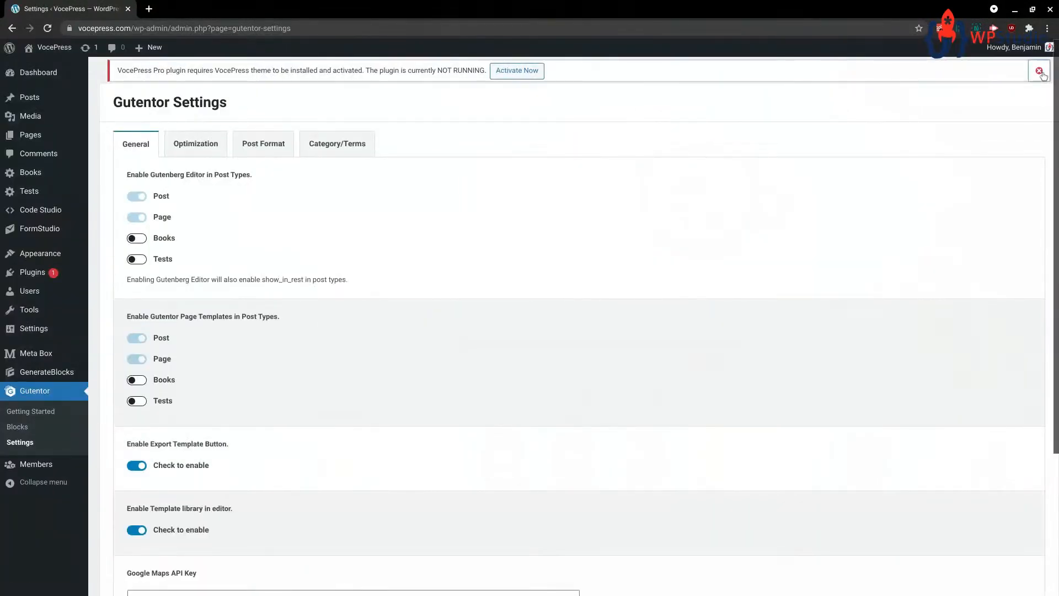
- Start a new page and look through the Gutentor elements, modules, posts and widgets among the insertable blocks
scroll(336, 291, down, 2)
scroll(273, 301, up, 1)
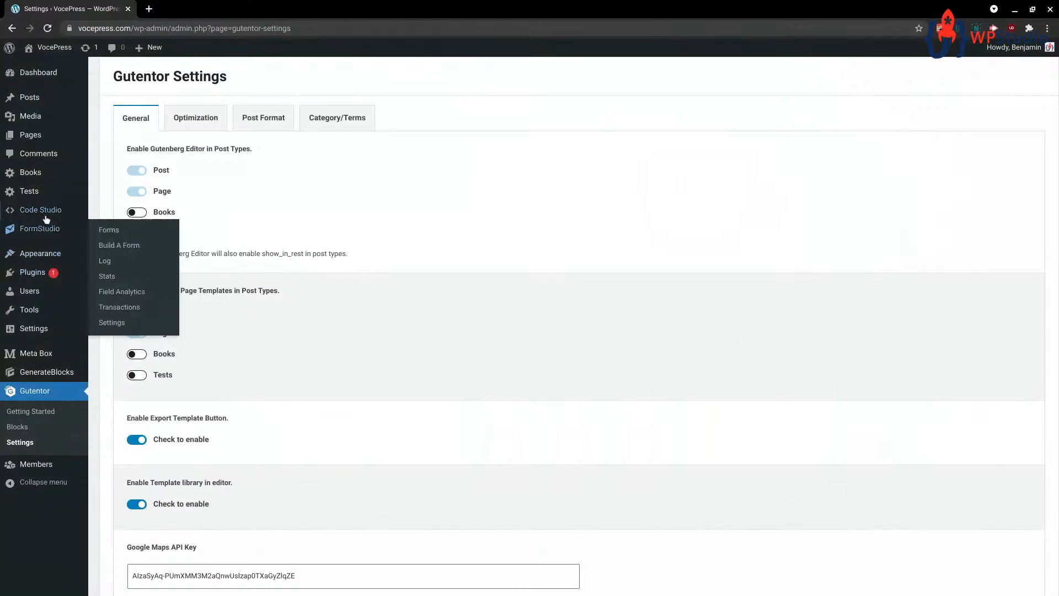
mouse_move(36, 136)
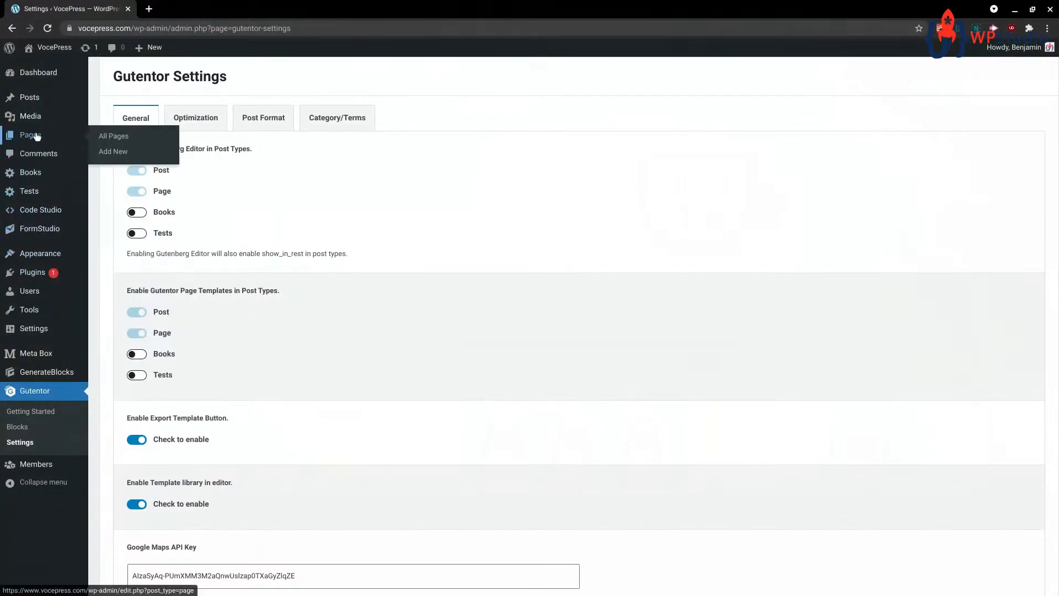
click(113, 151)
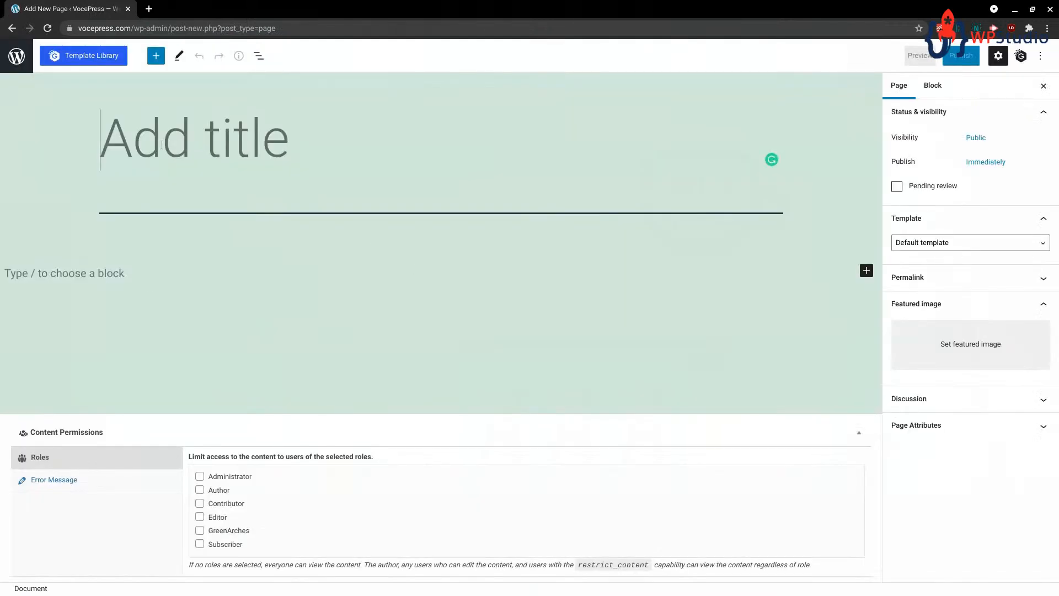
click(156, 56)
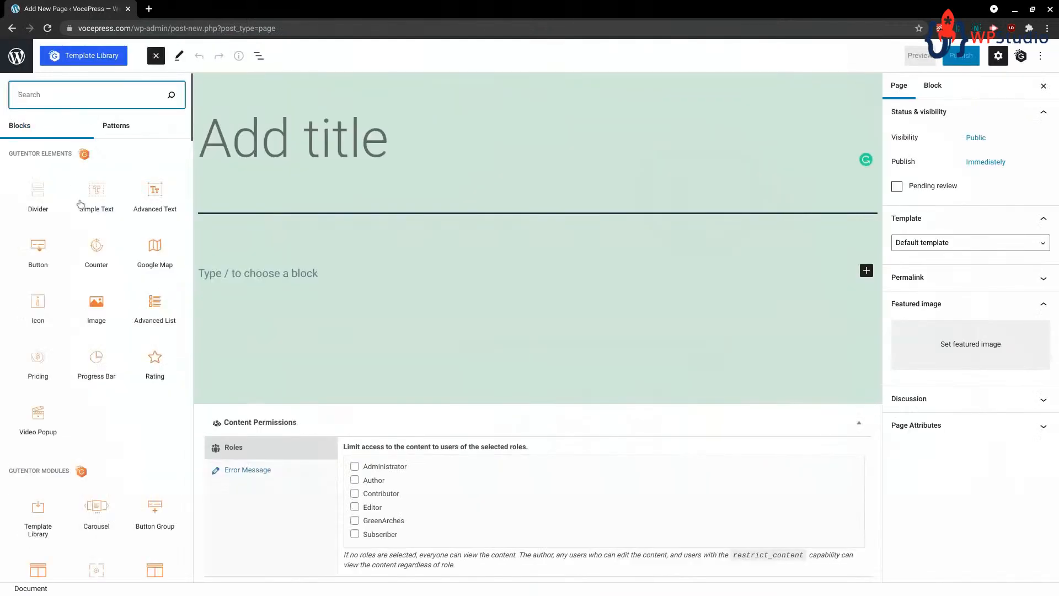
scroll(103, 232, down, 2)
scroll(122, 291, down, 12)
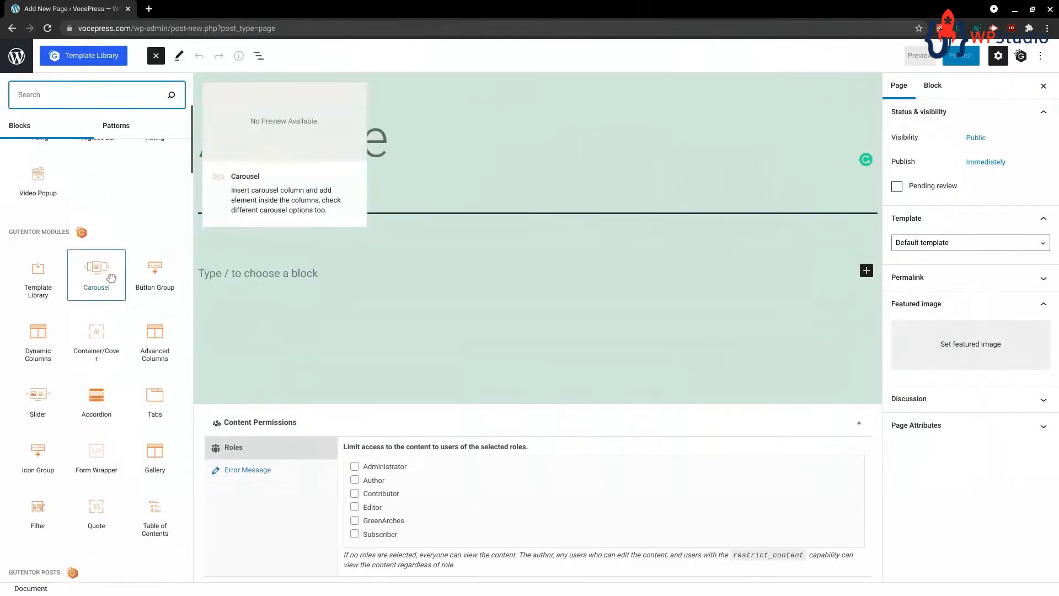
scroll(110, 298, down, 10)
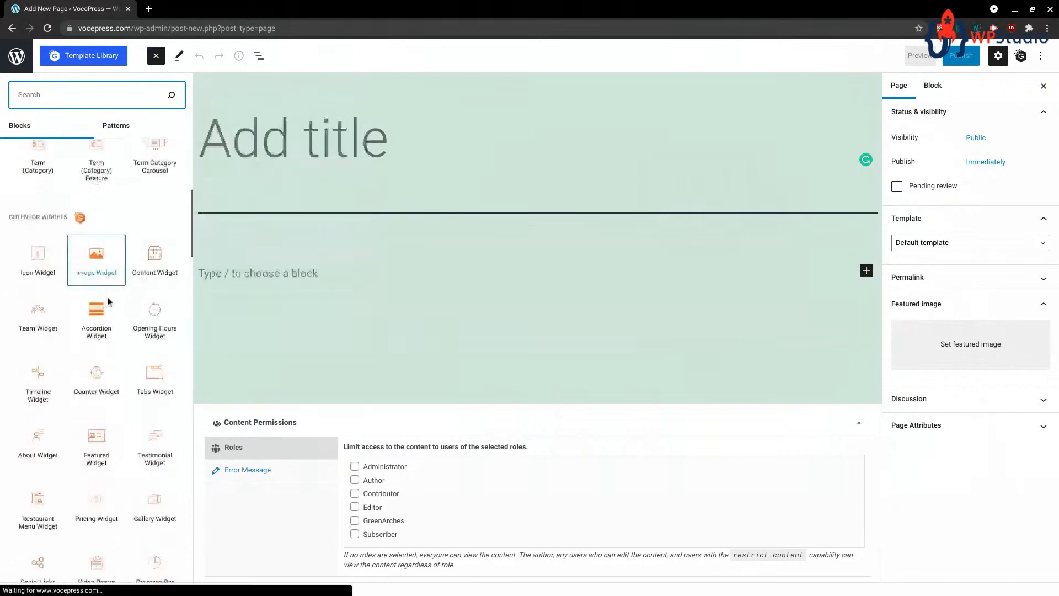
scroll(96, 430, down, 2)
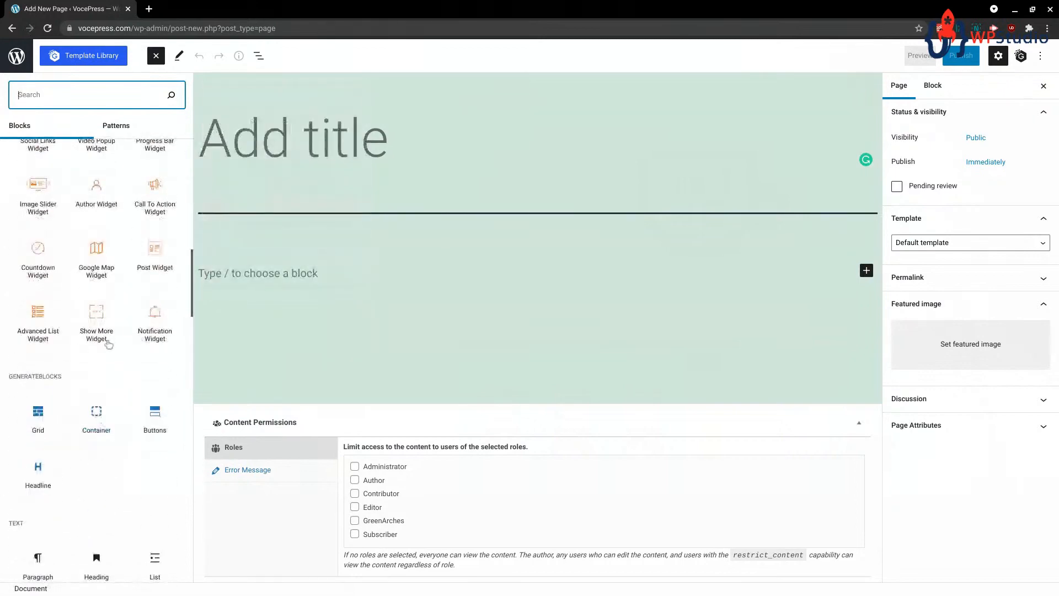
scroll(106, 344, up, 12)
scroll(110, 371, up, 9)
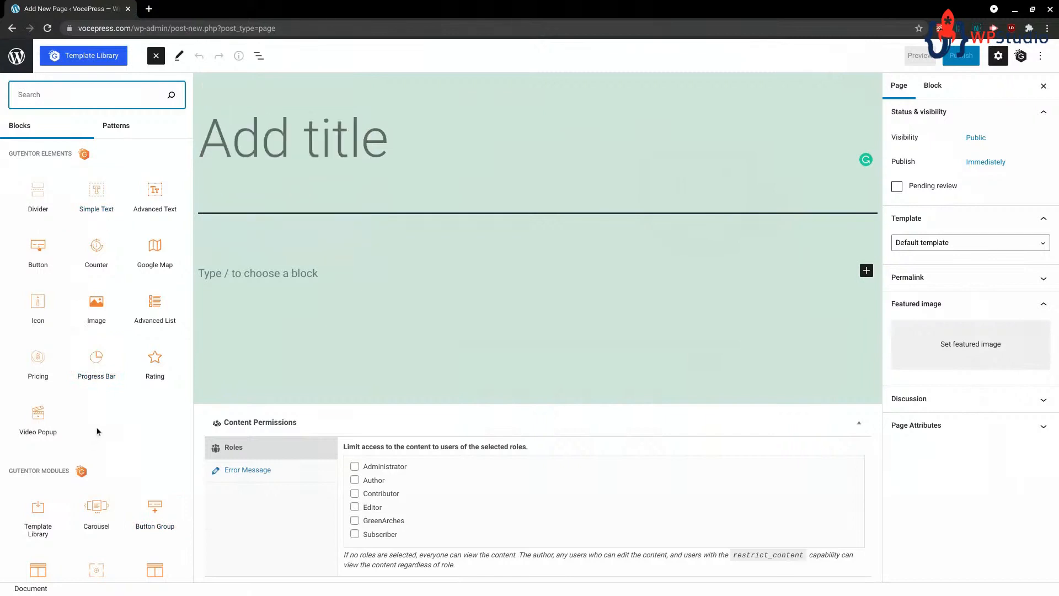
scroll(94, 342, down, 3)
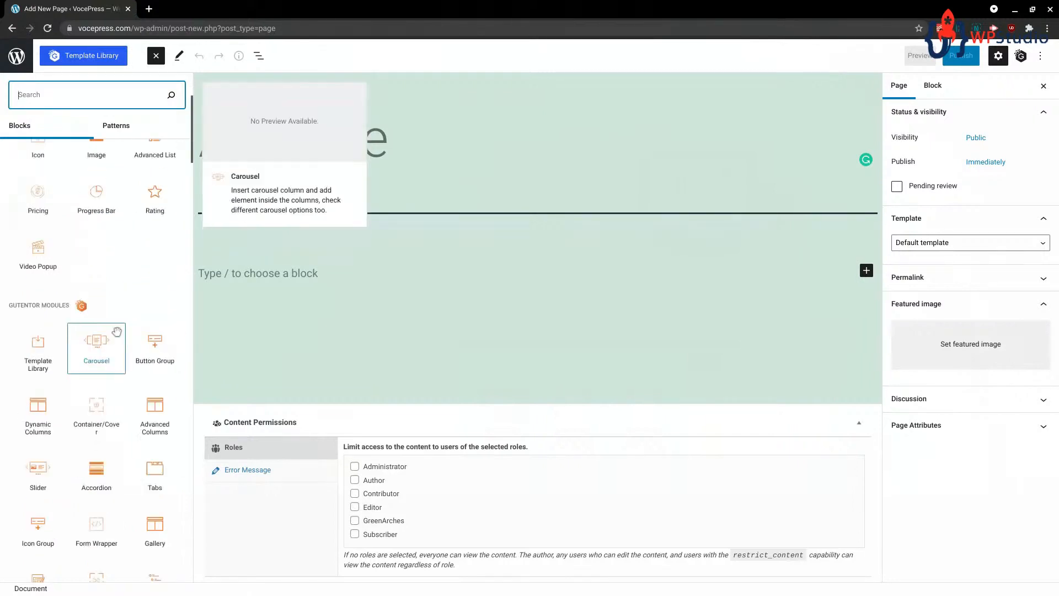
- Leave the page editor and turn off the Counter, Progress Bar and Rating elements in Gutentor's block management
click(21, 61)
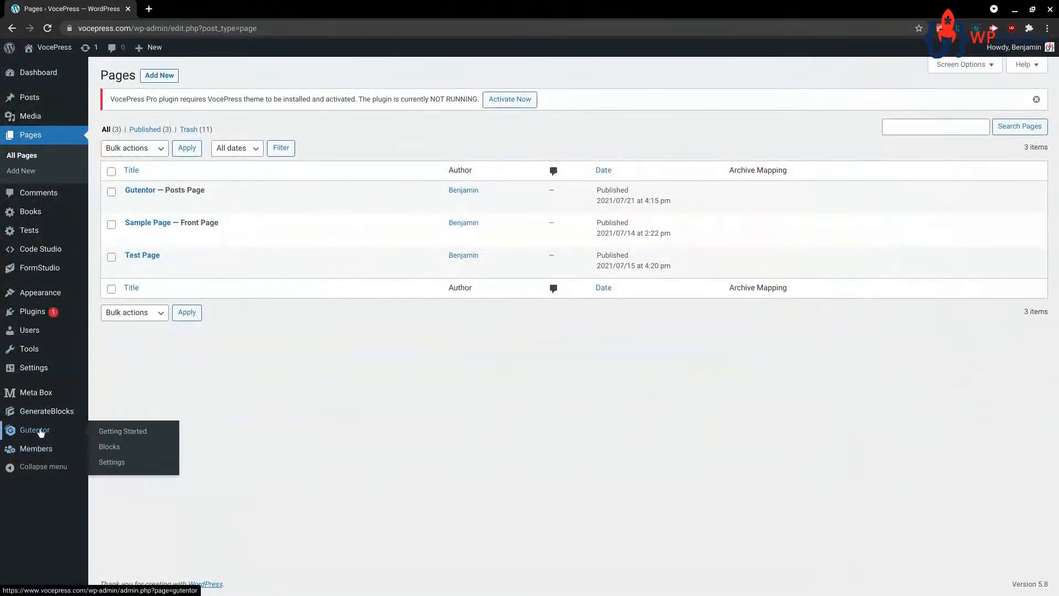
click(110, 447)
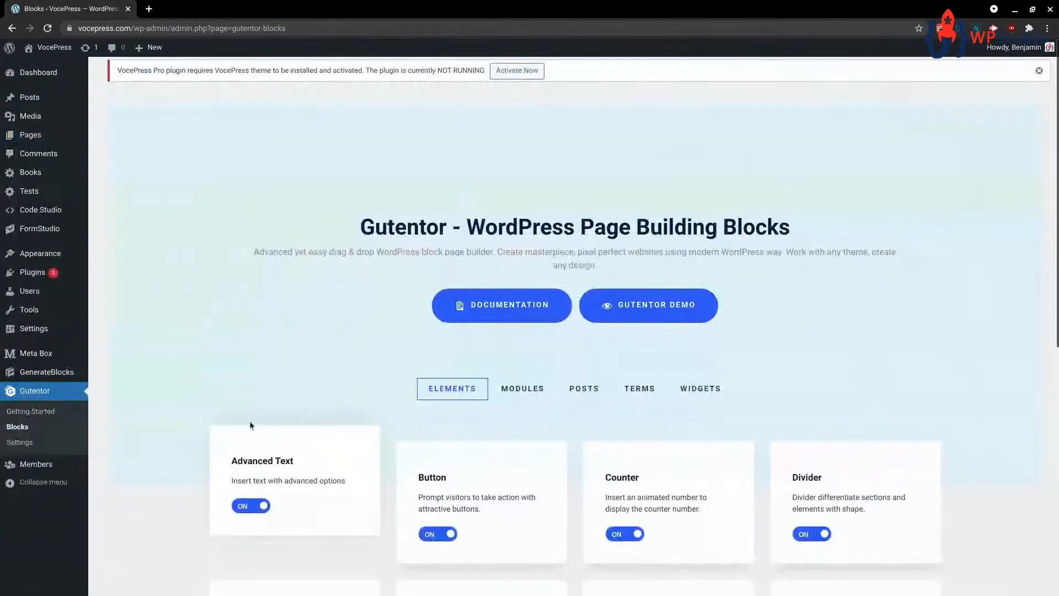
scroll(615, 283, down, 2)
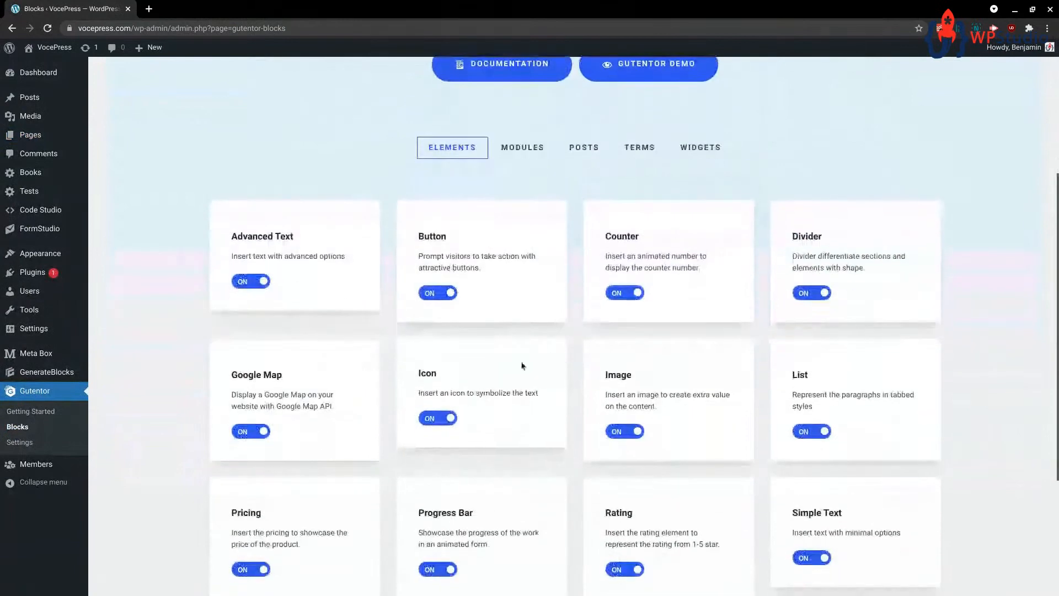
click(628, 291)
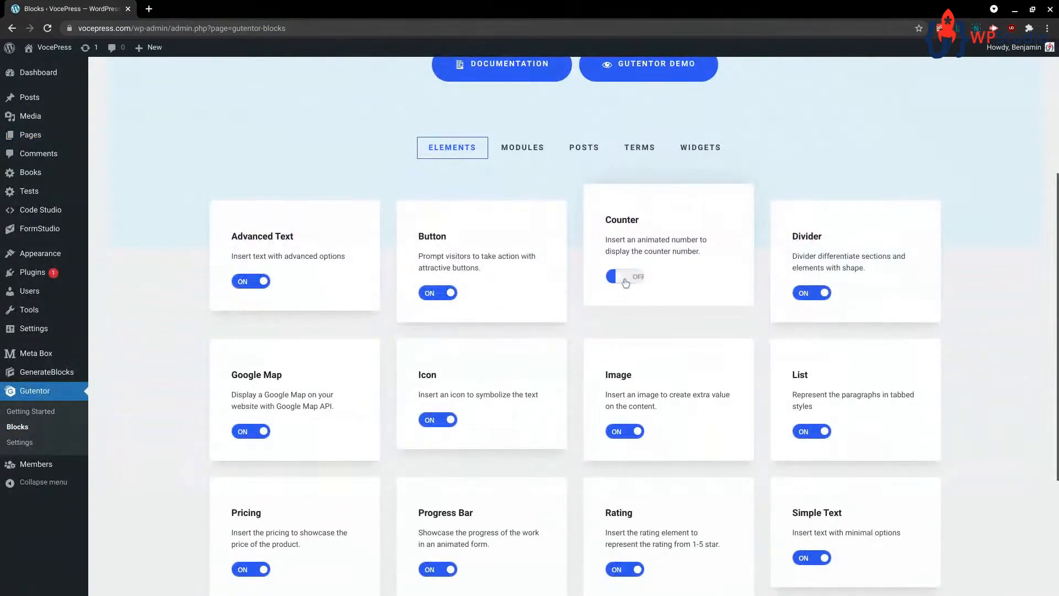
scroll(589, 322, down, 3)
click(438, 381)
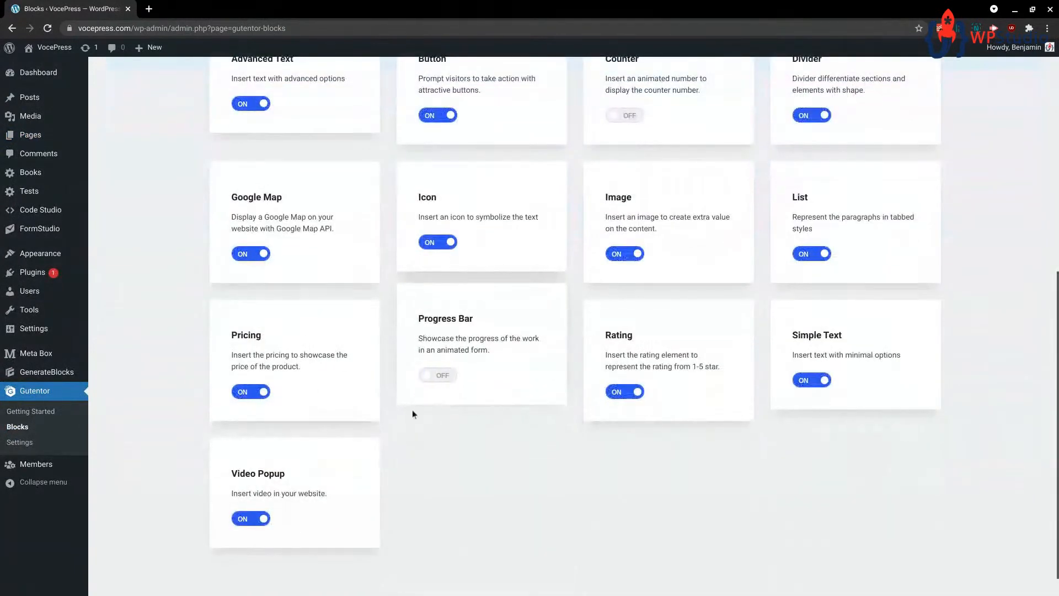
click(627, 375)
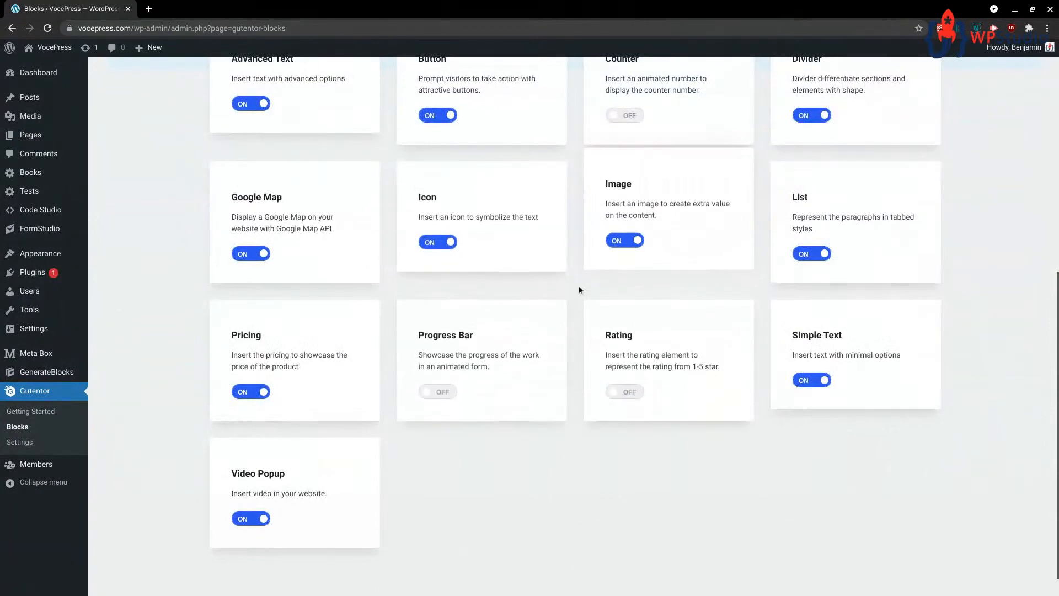
- Look through Gutentor's Modules, Terms and Widgets groups of blocks that can be switched on or off
scroll(580, 289, up, 7)
scroll(507, 396, down, 3)
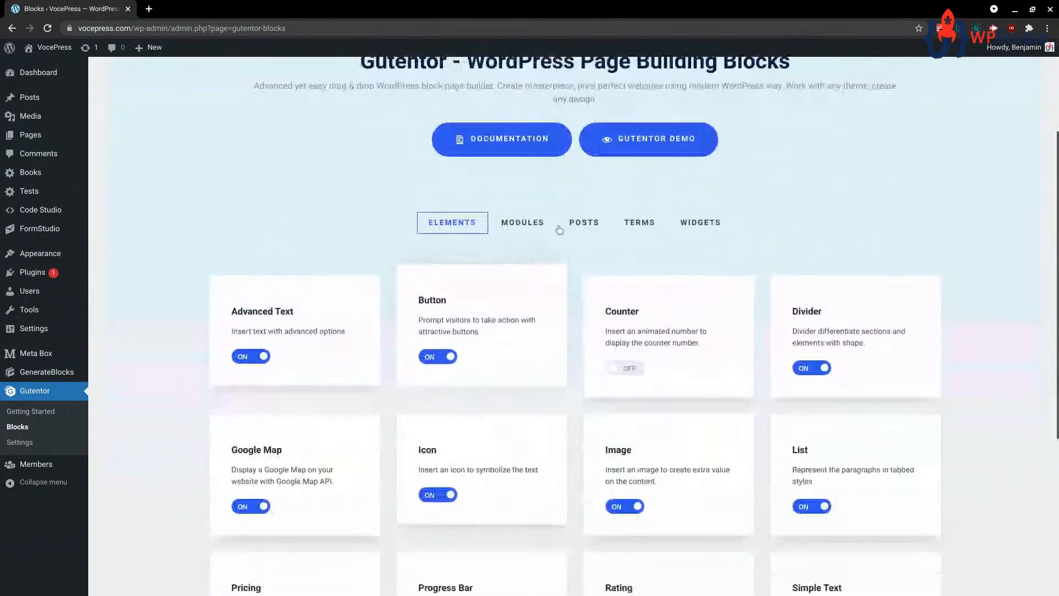
click(519, 223)
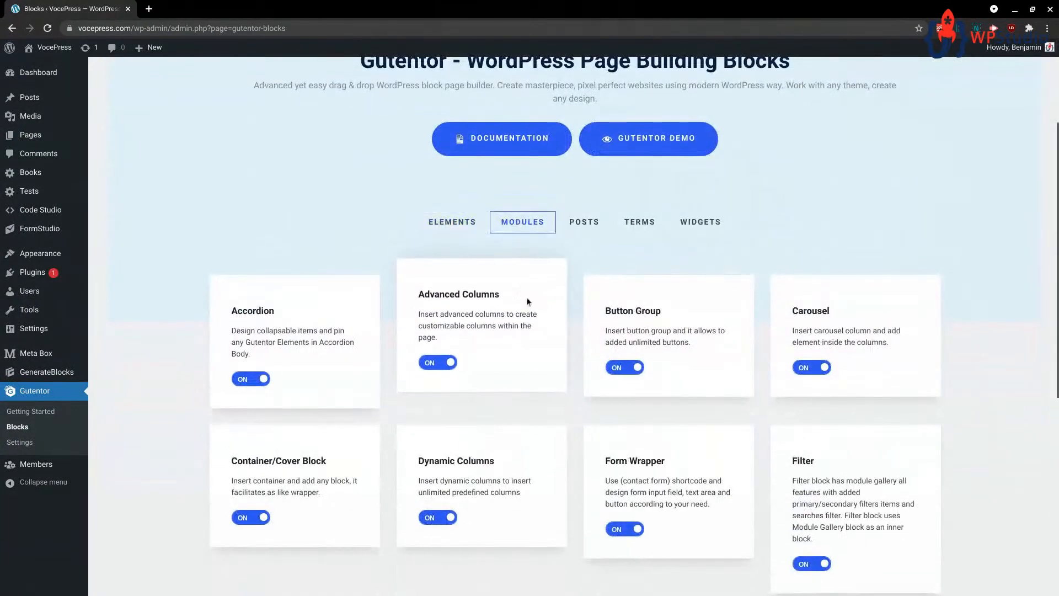
click(640, 222)
click(699, 310)
scroll(571, 364, down, 10)
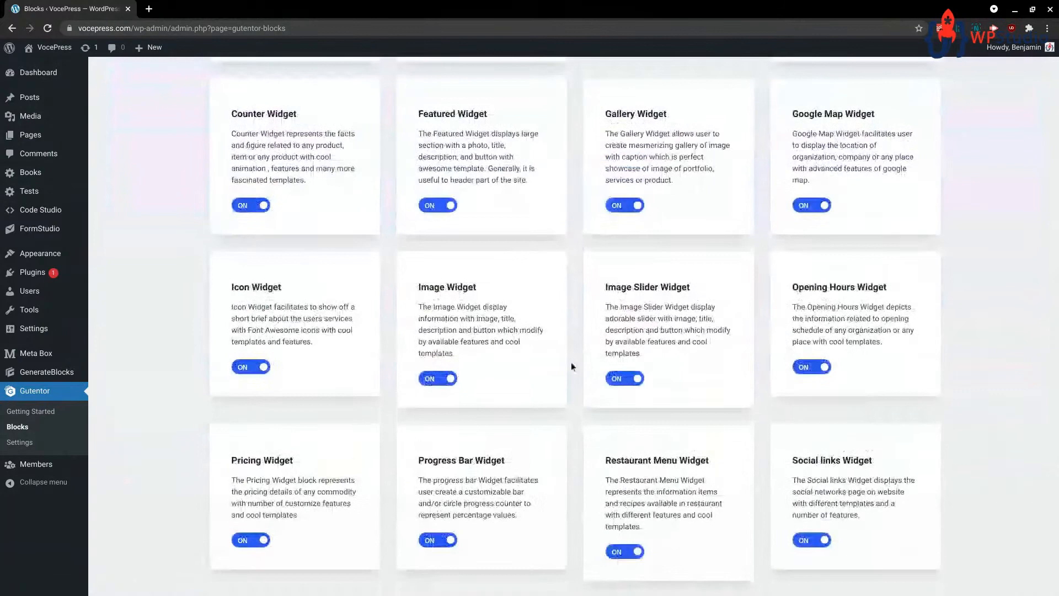
scroll(571, 362, up, 6)
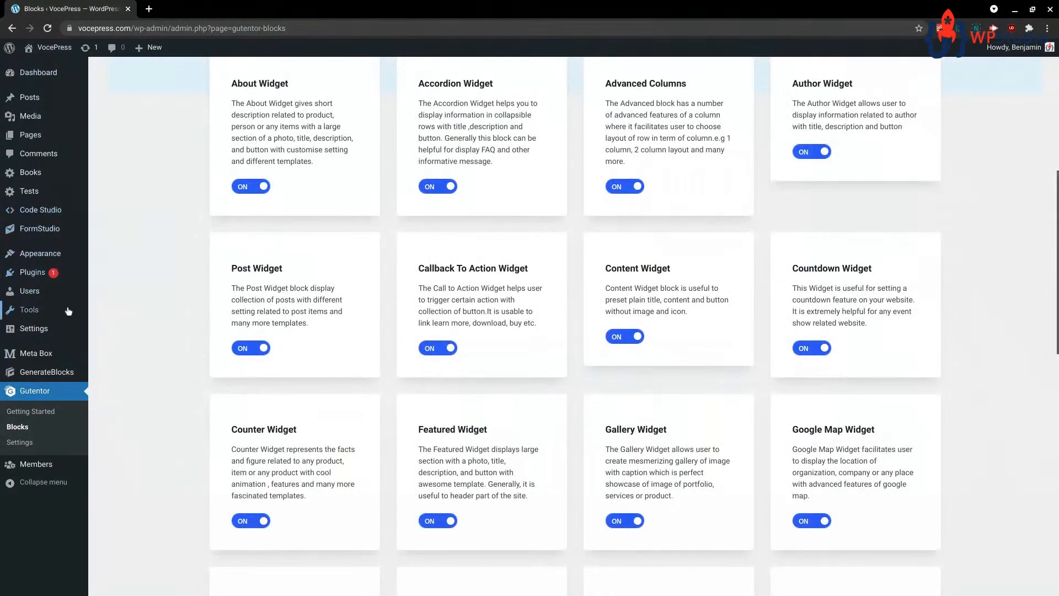
- Start a new page, examine the available block groups in the Block Manager, and close it
mouse_move(38, 207)
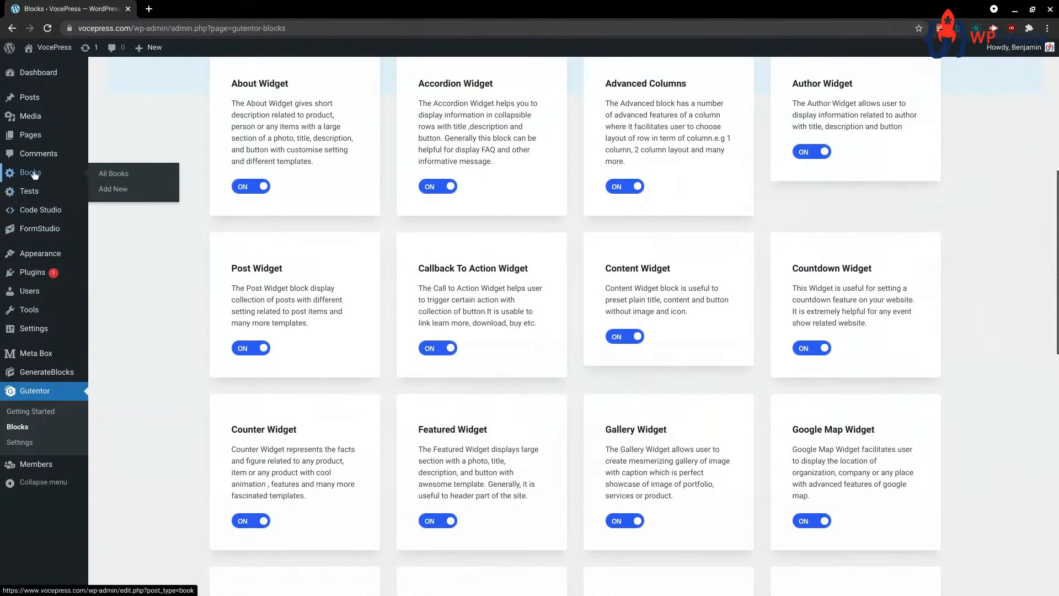
mouse_move(33, 136)
click(106, 150)
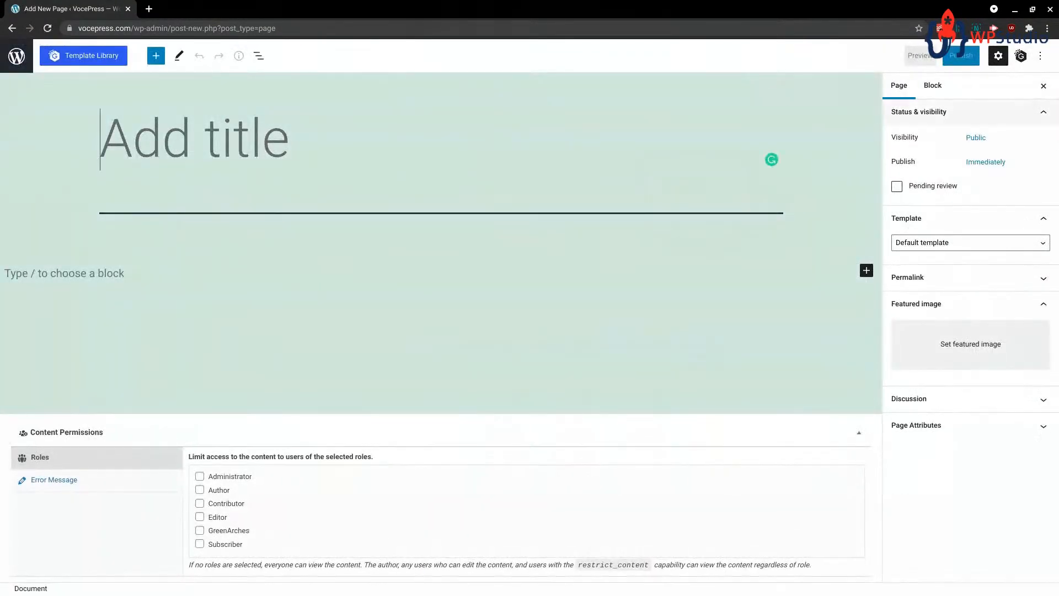
click(1041, 55)
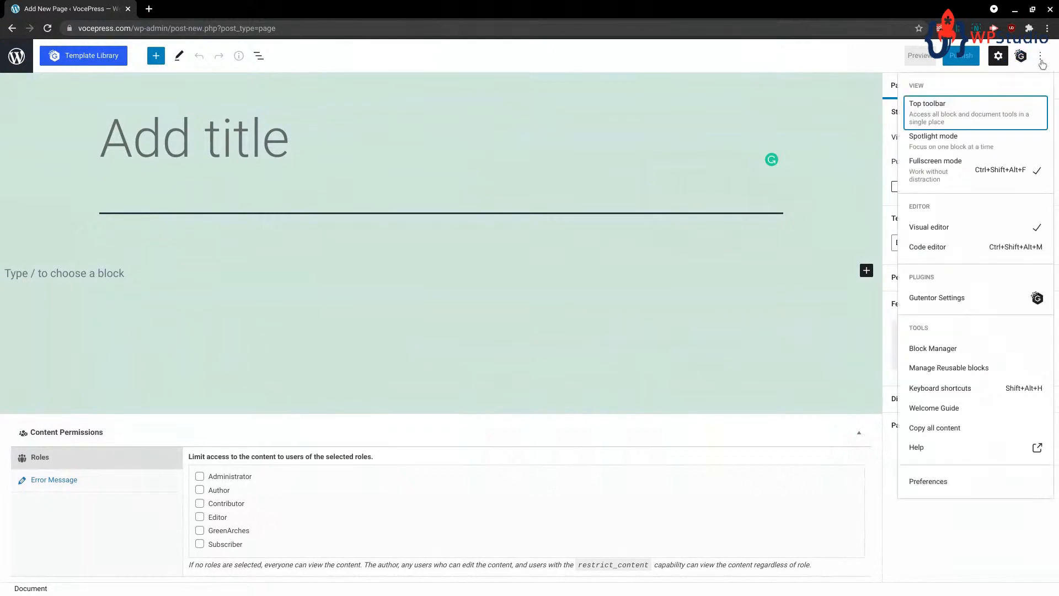
click(933, 349)
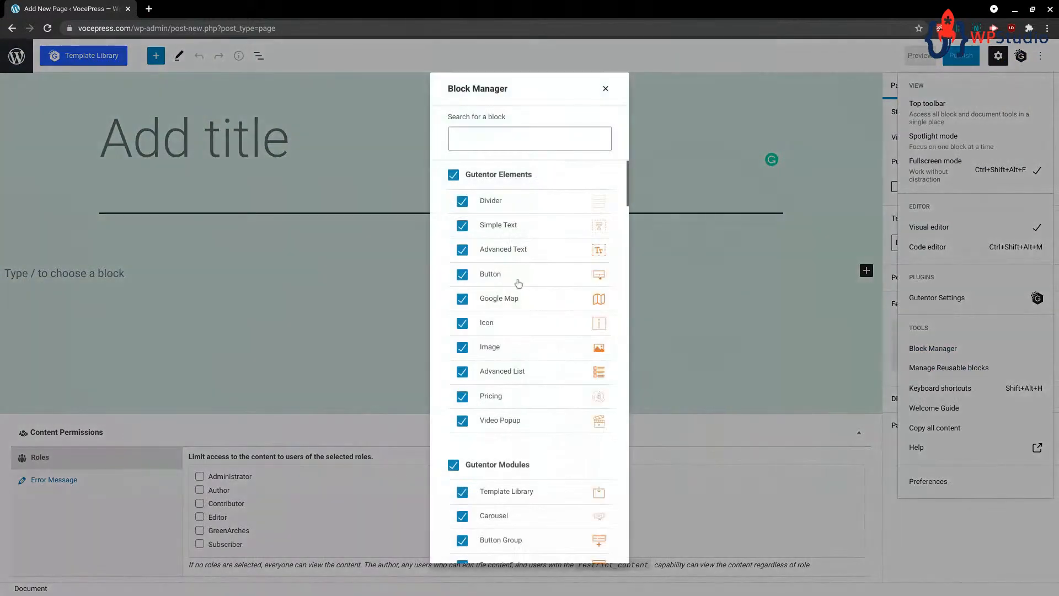
scroll(509, 197, down, 12)
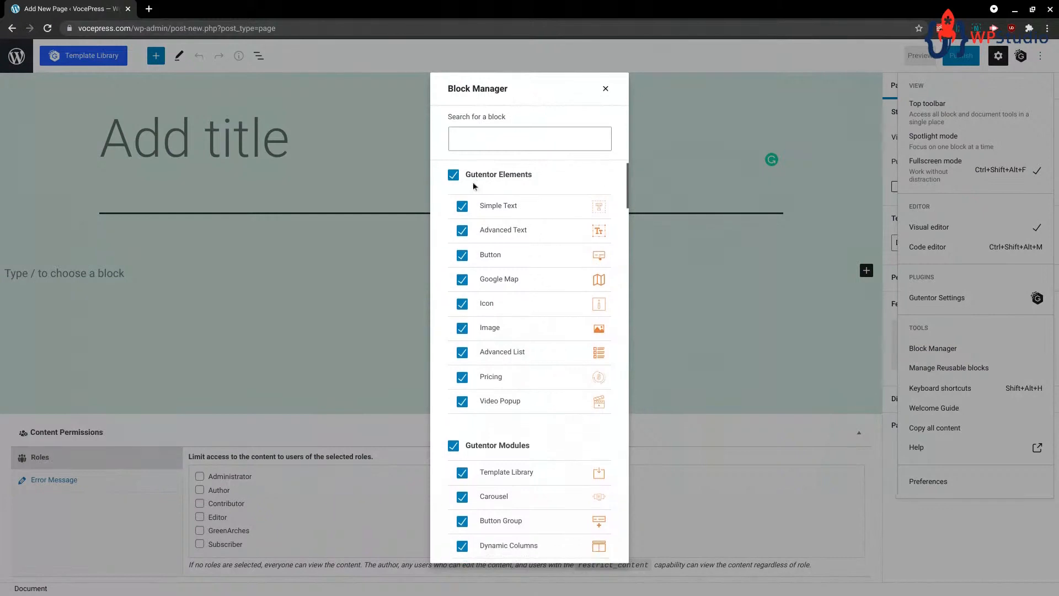
scroll(495, 241, down, 20)
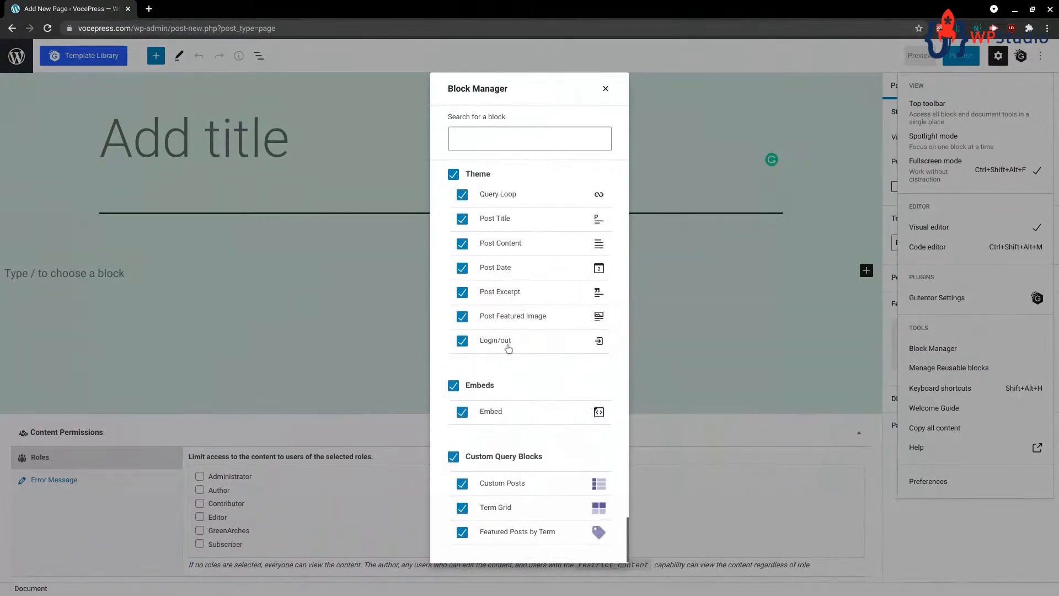
scroll(509, 343, up, 15)
scroll(509, 343, up, 10)
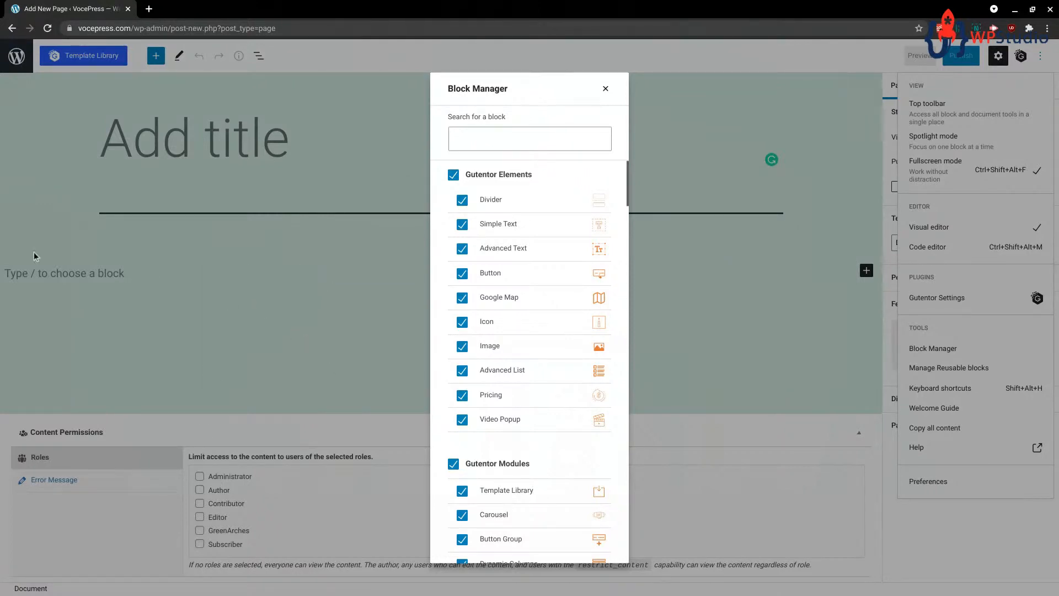
scroll(541, 308, down, 20)
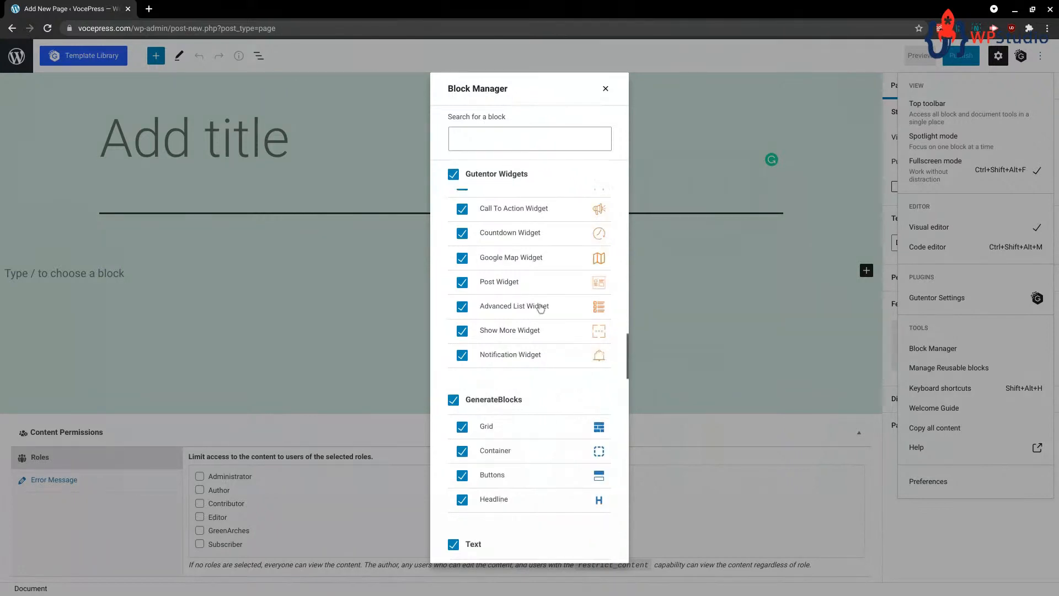
click(606, 89)
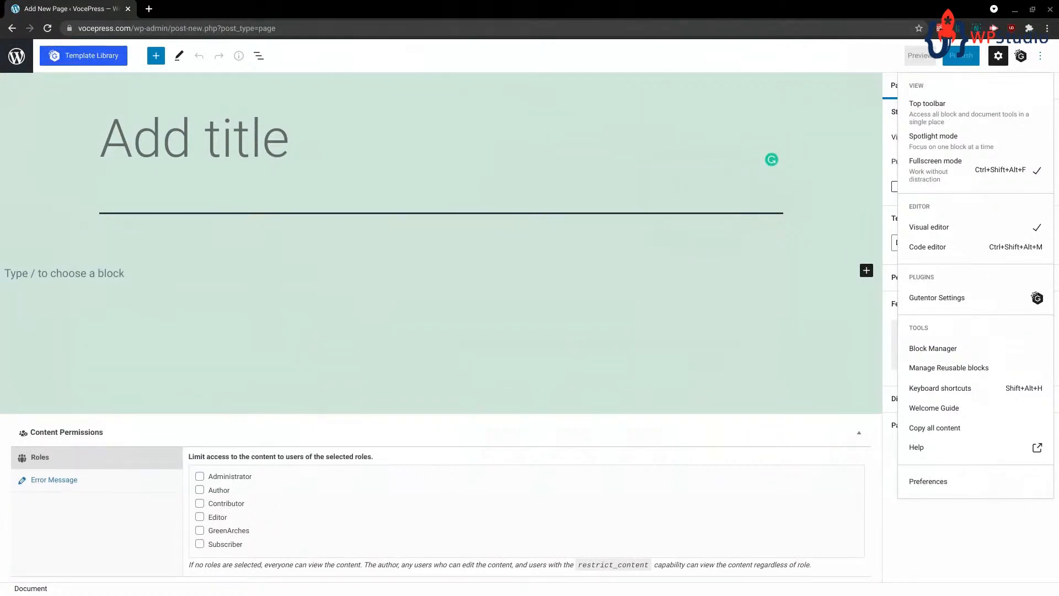
- Switch to the Gutentor website, browse its Gutenberg template kits on Templateberg, and close the Templateberg page
drag(0, 41, 268, 7)
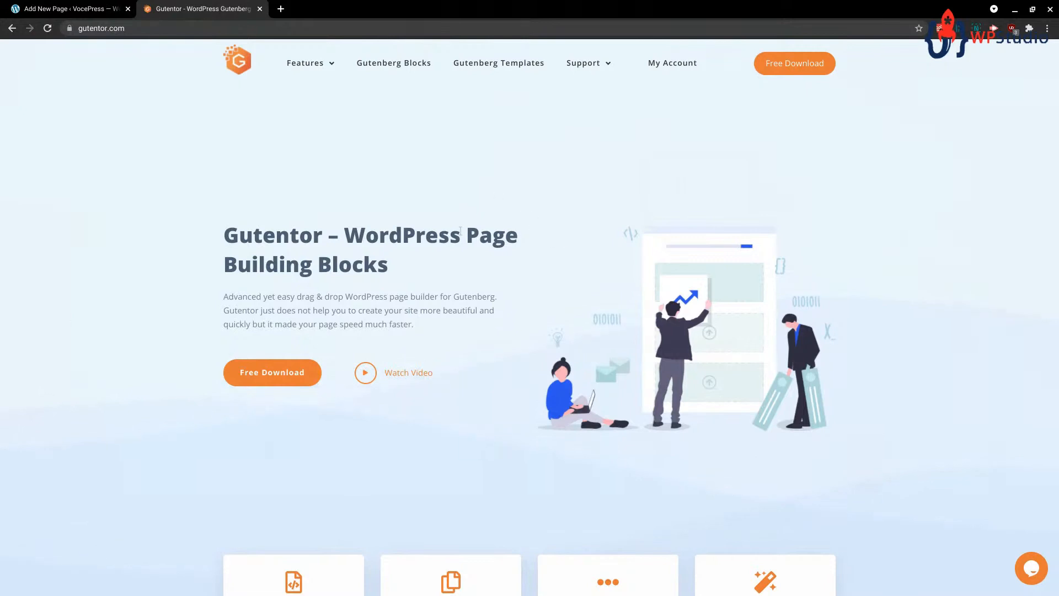
click(498, 64)
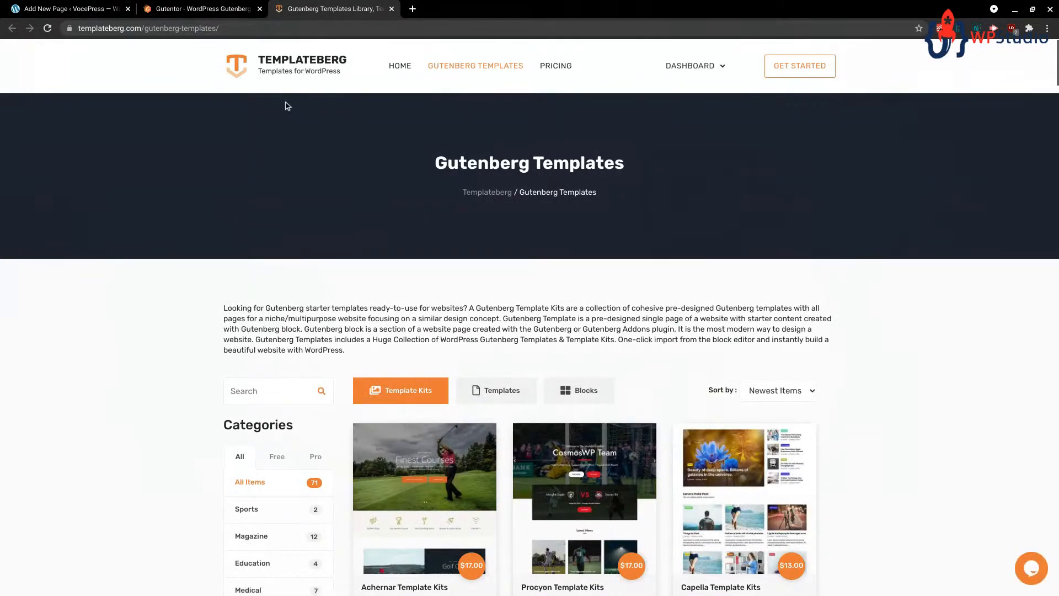
scroll(543, 346, down, 7)
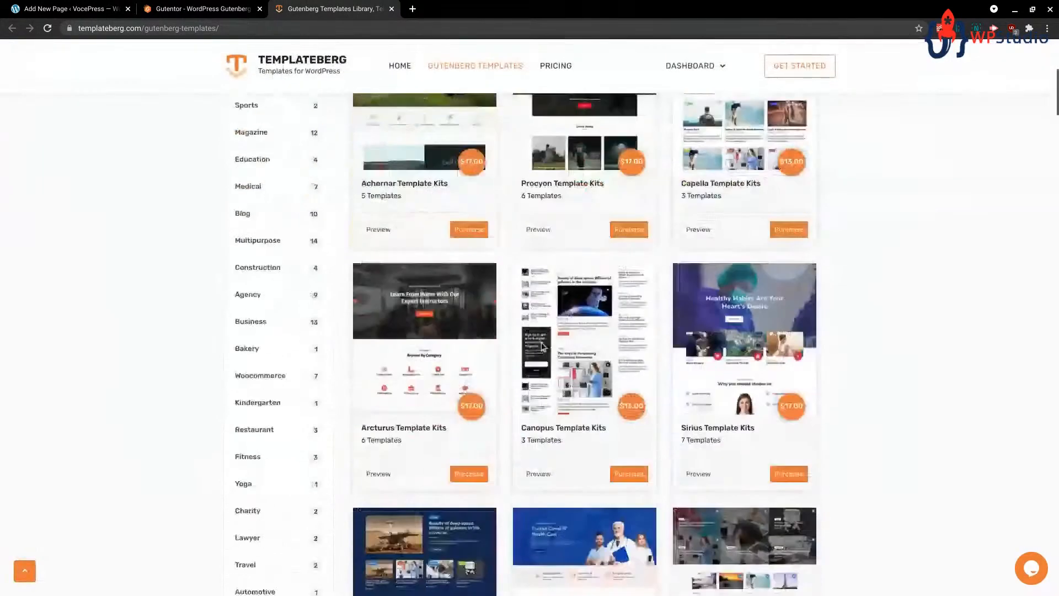
scroll(542, 347, down, 8)
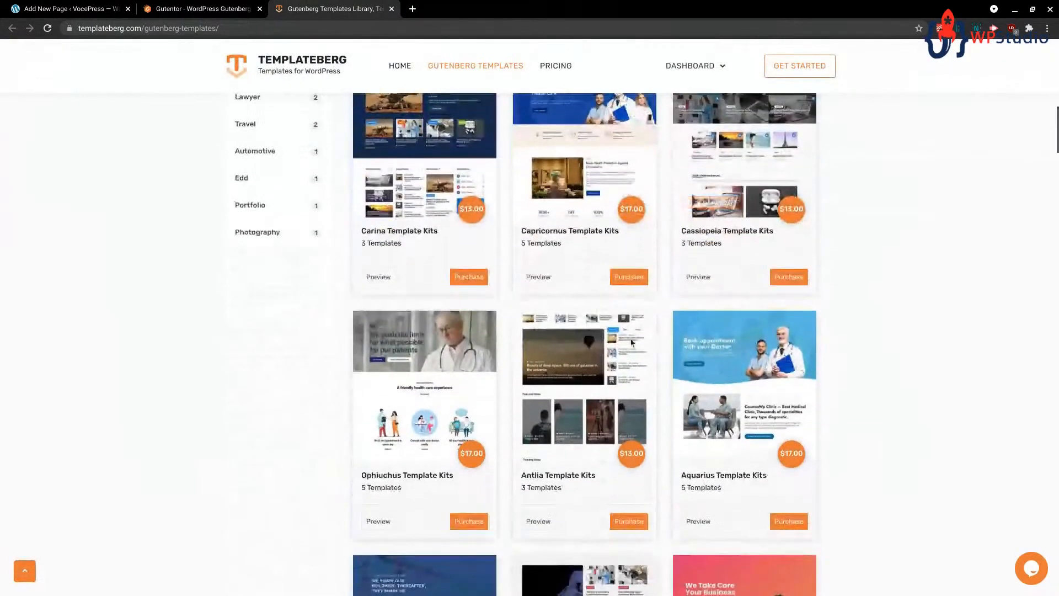
scroll(623, 387, up, 10)
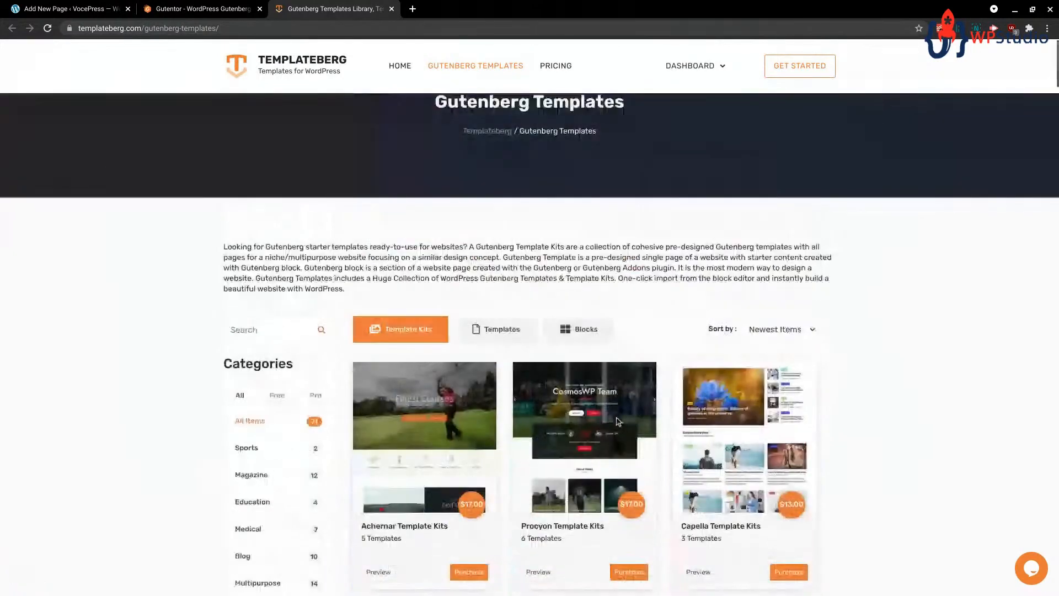
scroll(478, 245, up, 1)
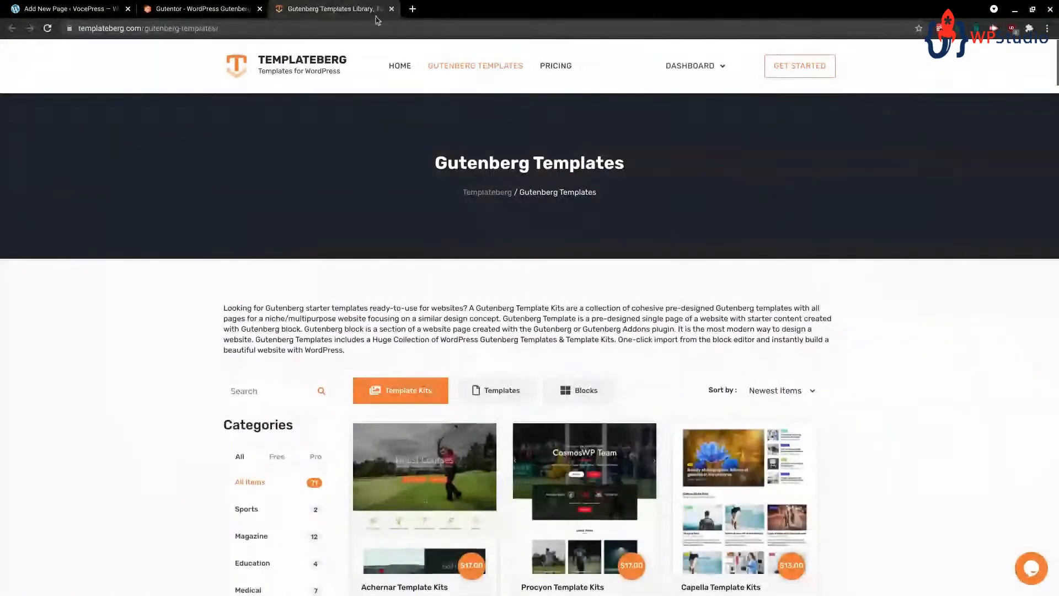
click(392, 10)
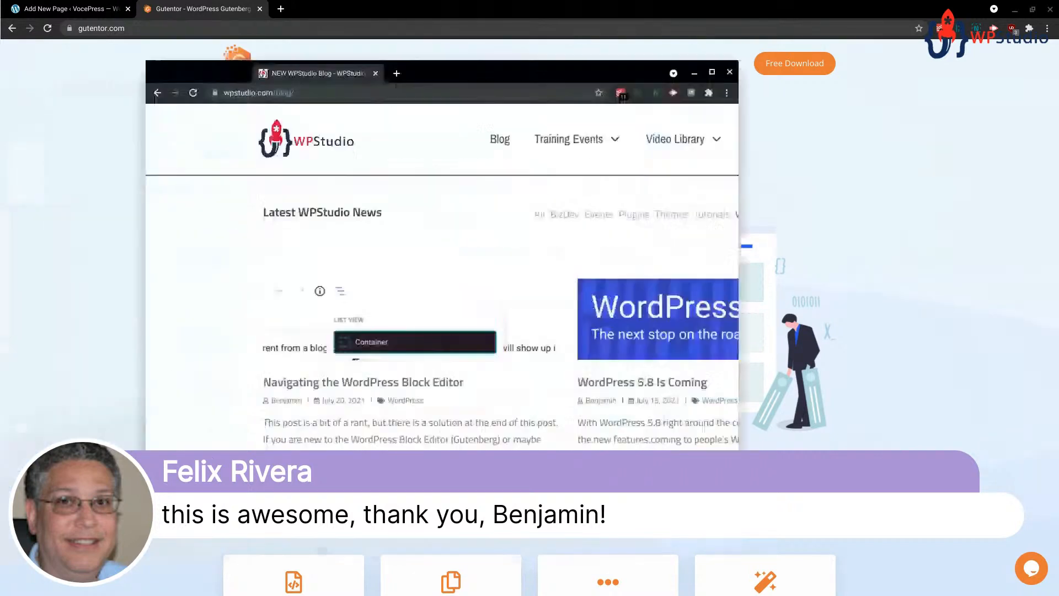
- Bring the WPStudio site into the main browser window and browse its Webinar Replay Library from the home page
drag(318, 70, 416, 7)
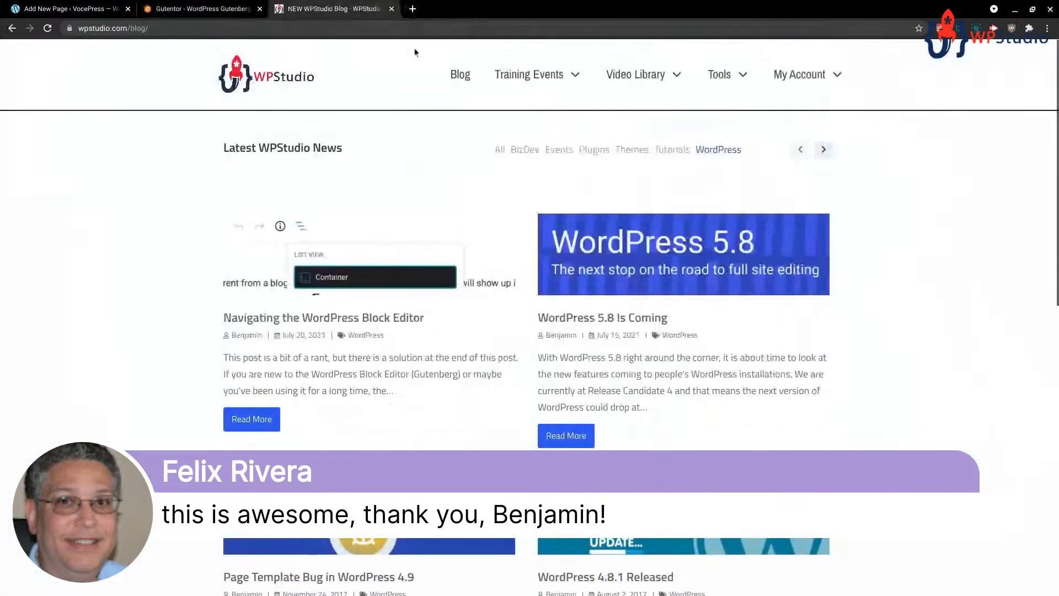
click(267, 75)
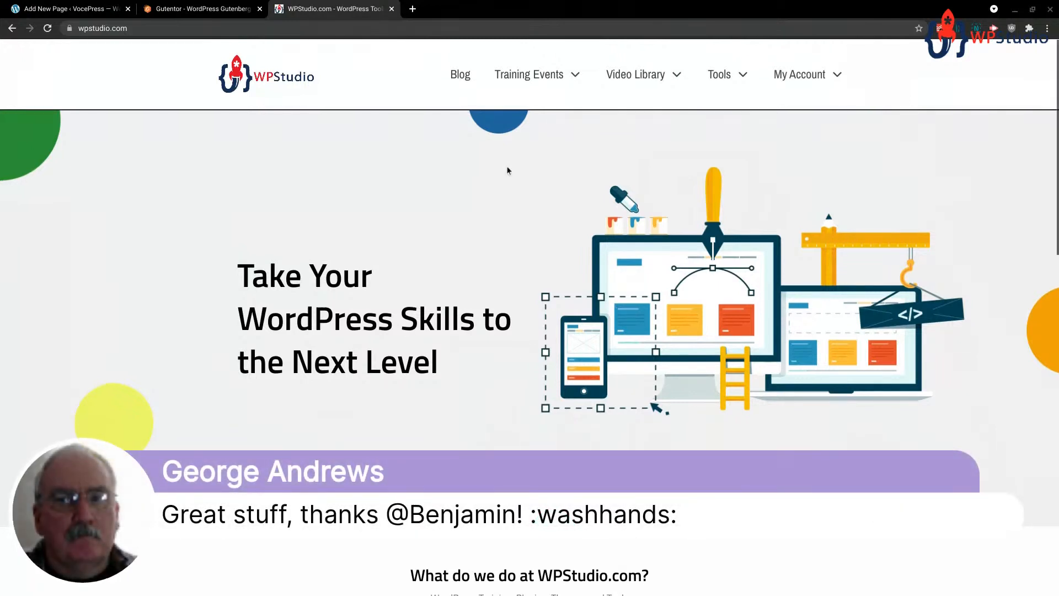
click(635, 77)
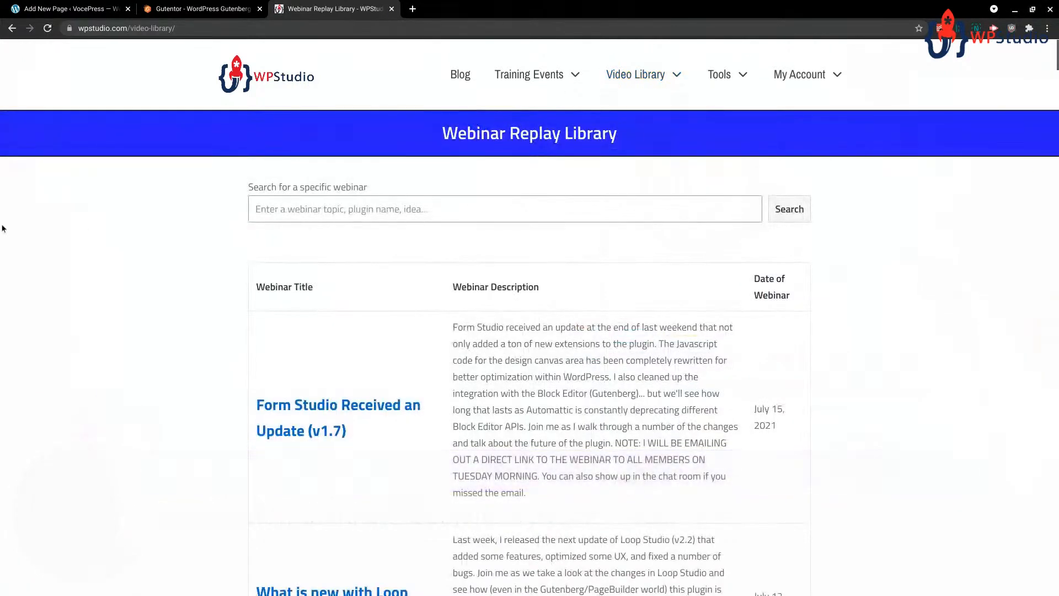
scroll(537, 329, down, 20)
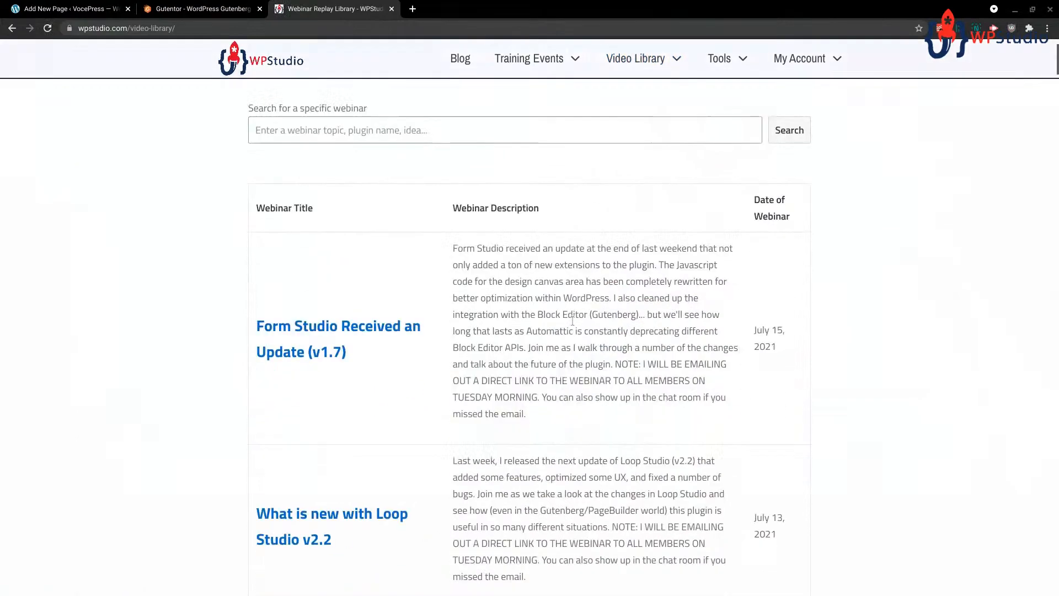
scroll(569, 322, down, 20)
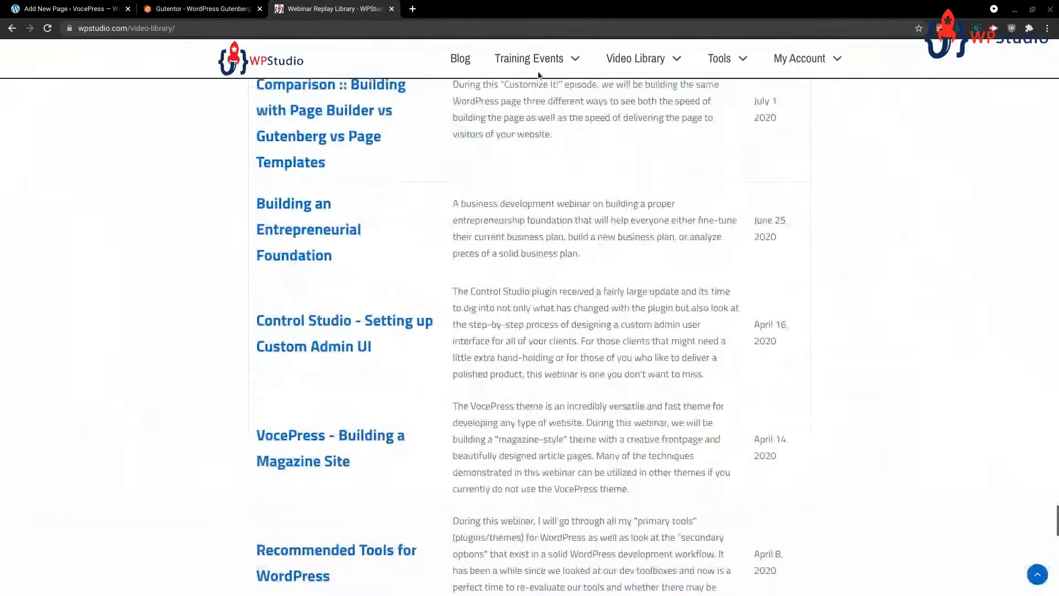
- Return to the WPStudio home page, open the membership announcement, and review the monthly and annual membership options
click(271, 62)
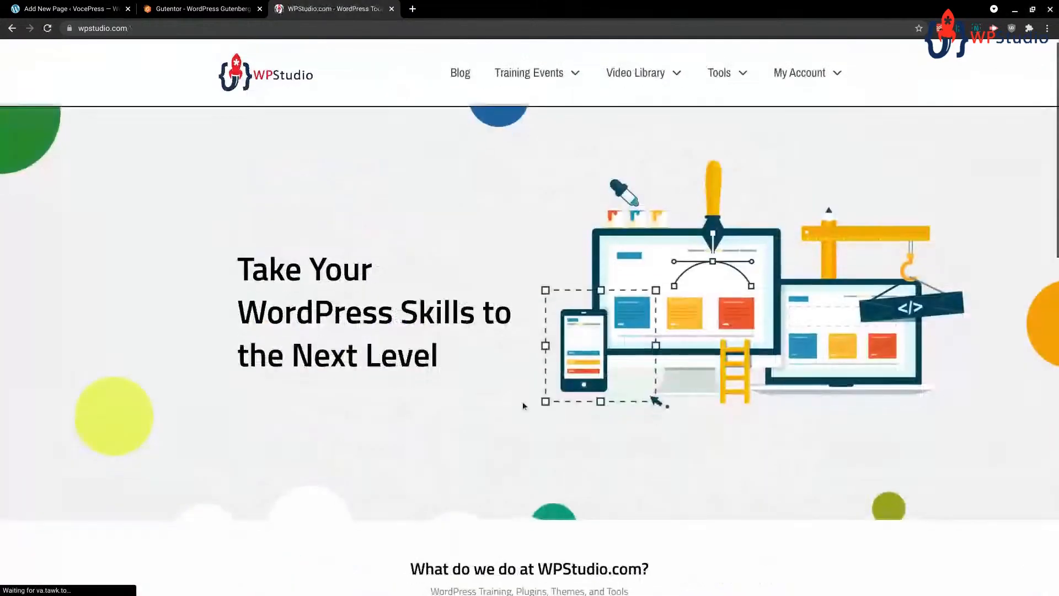
scroll(522, 402, down, 10)
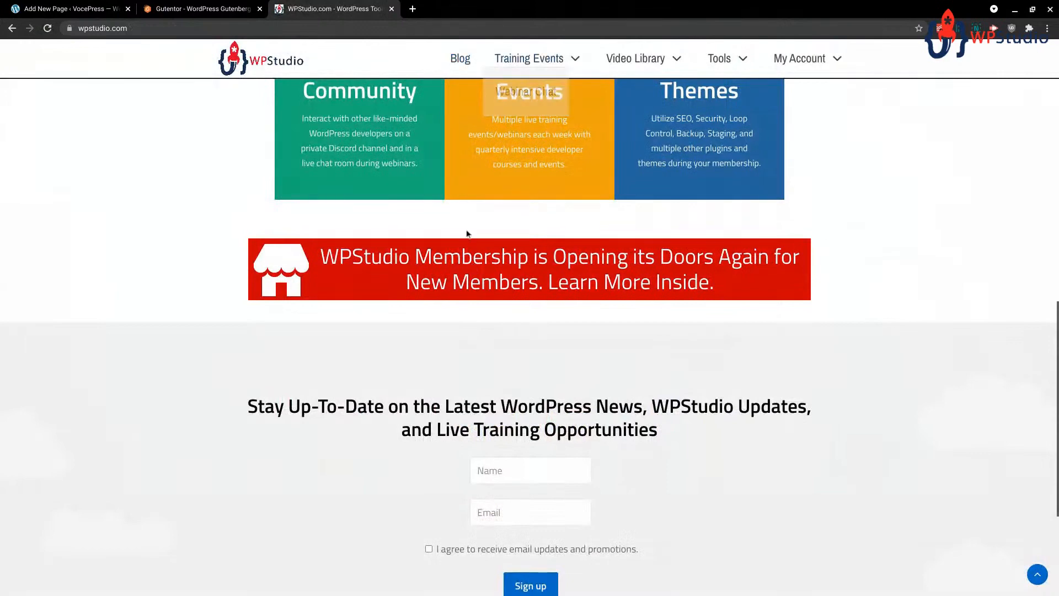
click(473, 266)
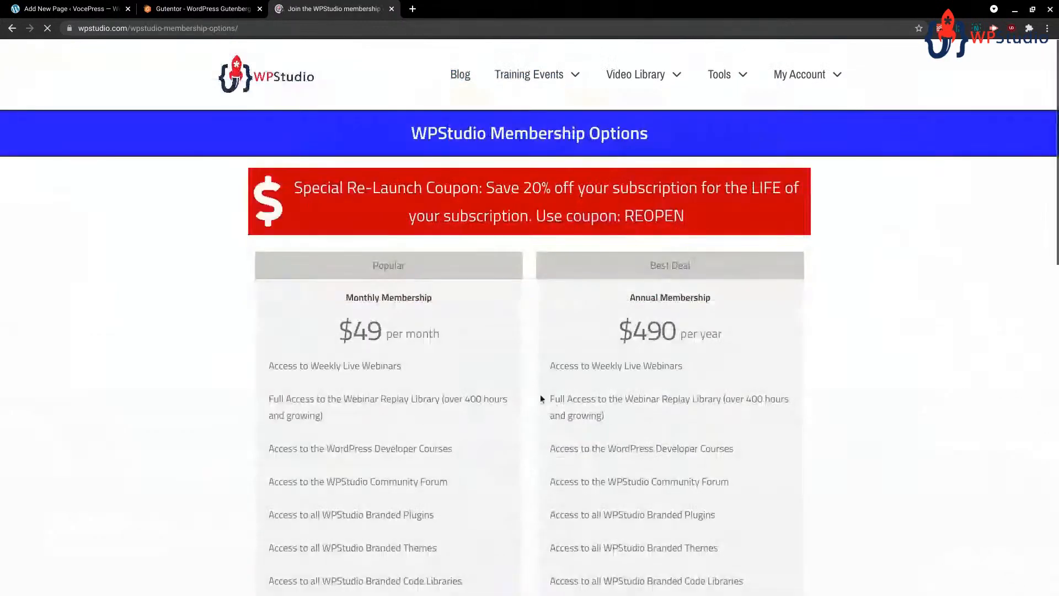
drag(691, 174, 347, 153)
scroll(507, 252, down, 3)
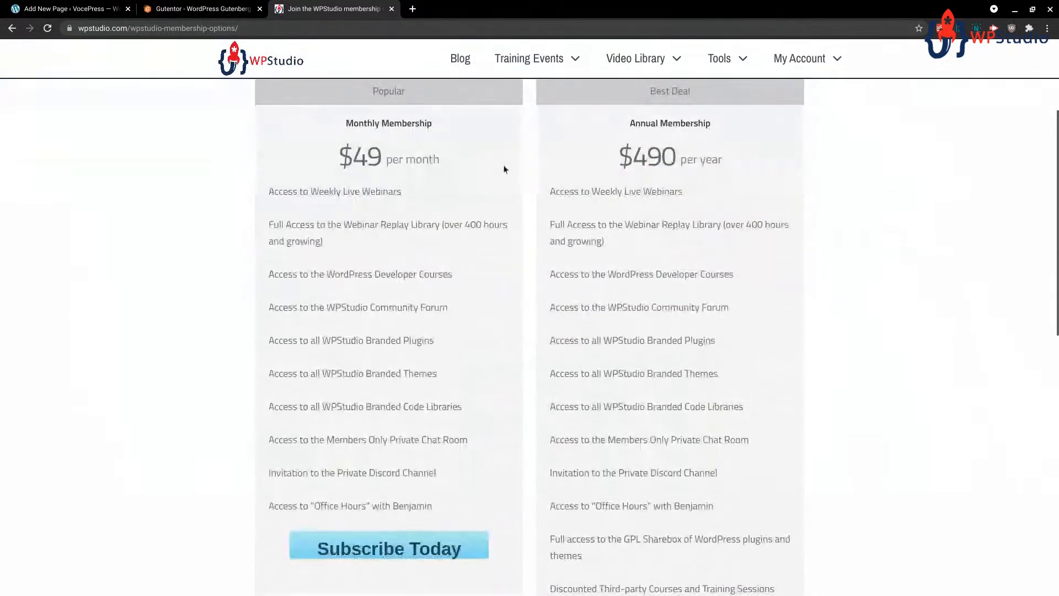
scroll(524, 272, up, 3)
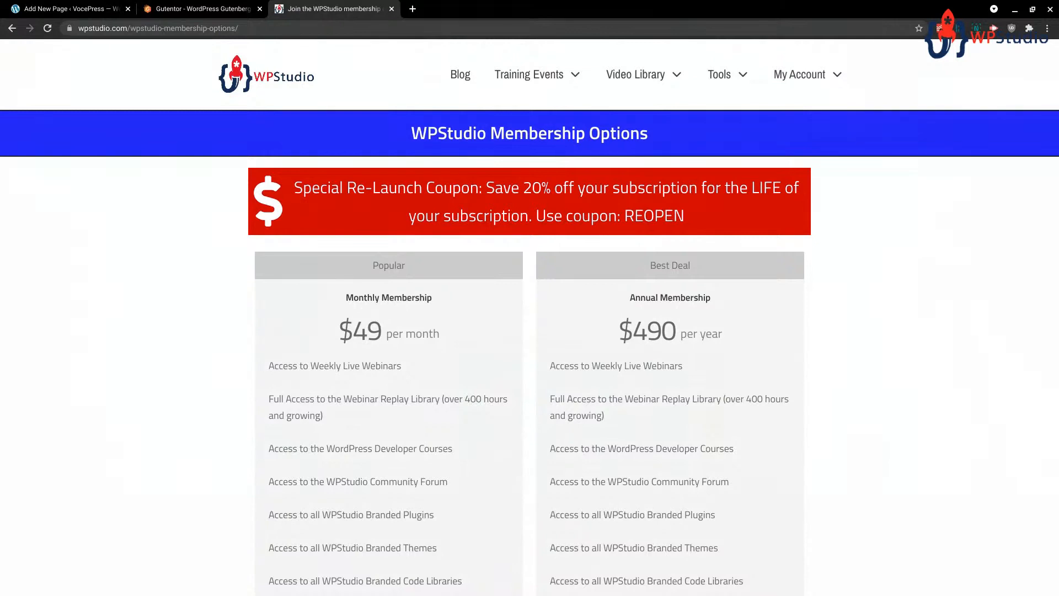
scroll(510, 339, down, 1)
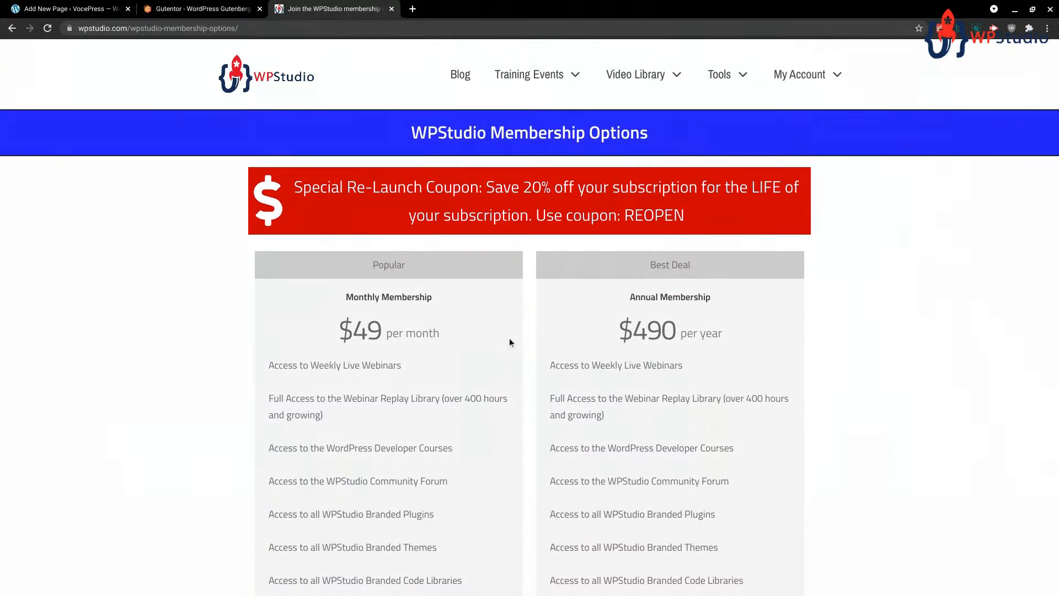